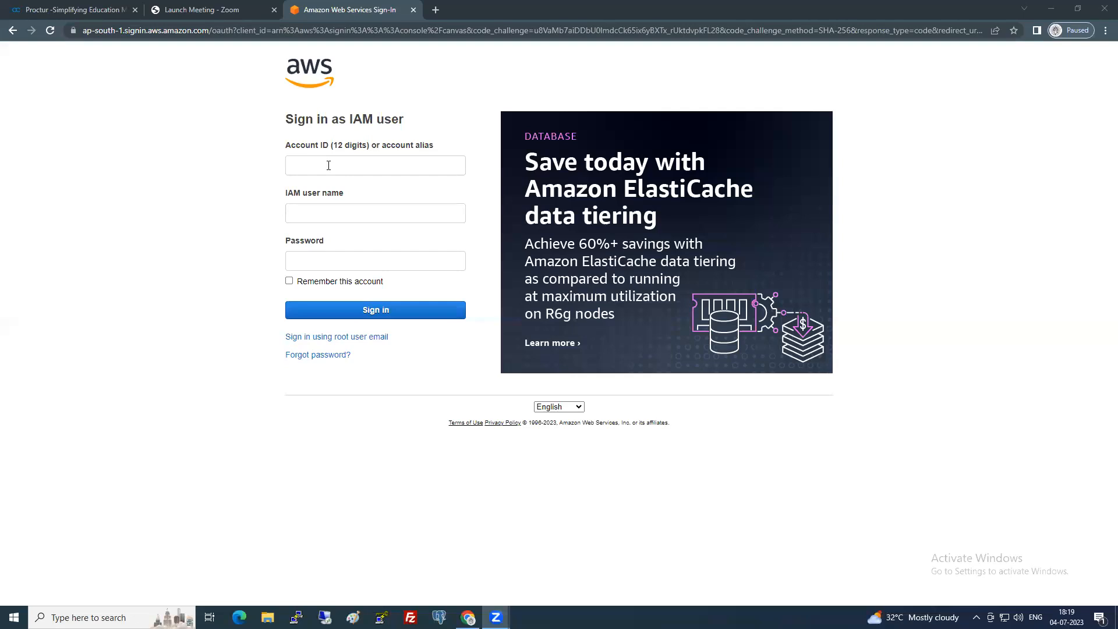
Sign in with the account alias, IAM user name and password, then submit the MFA code.
click(356, 195)
click(347, 211)
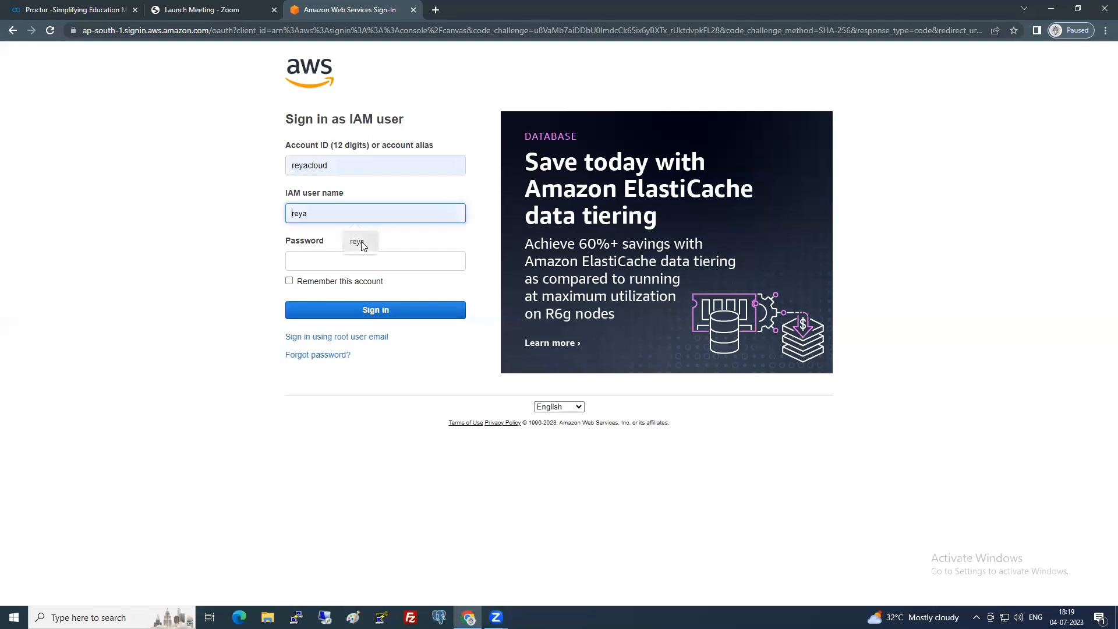
click(364, 263)
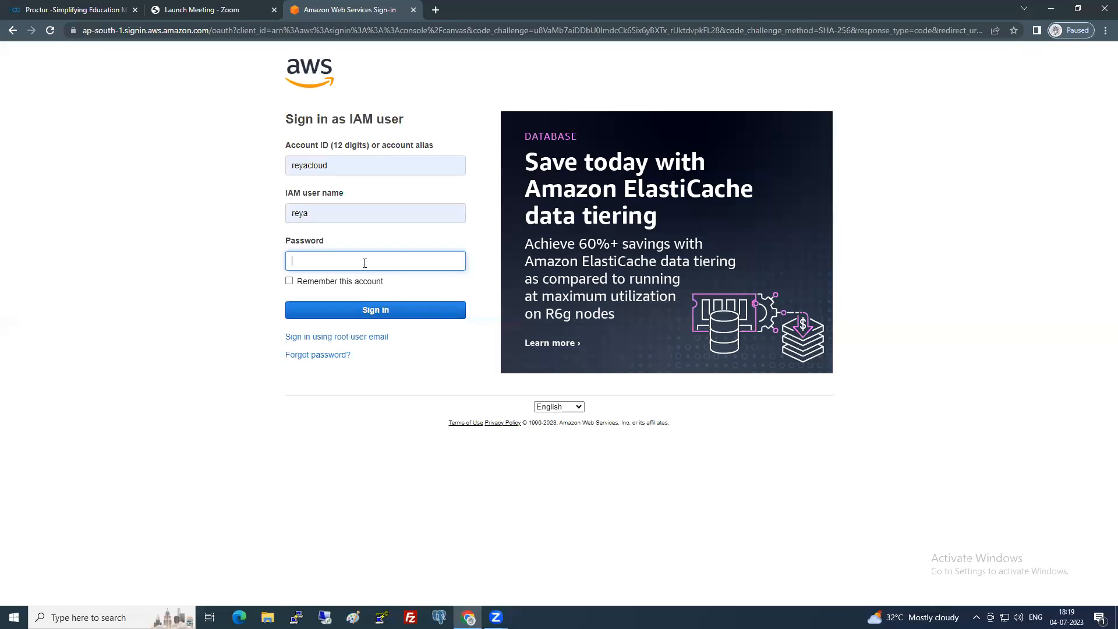
text(*)
click(376, 310)
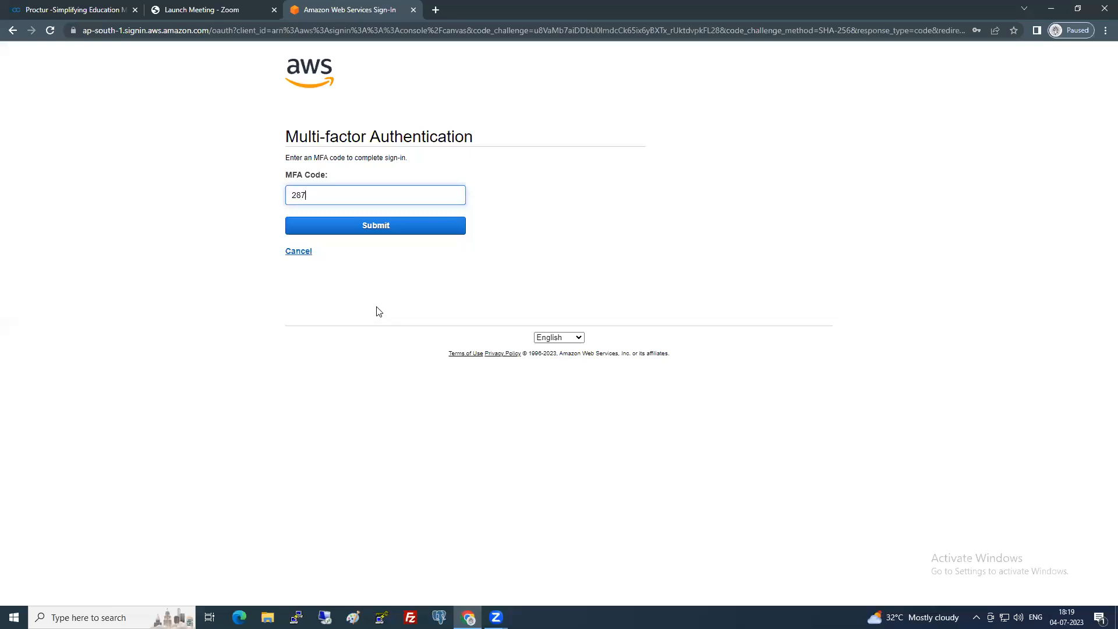
text(8)
key(Return)
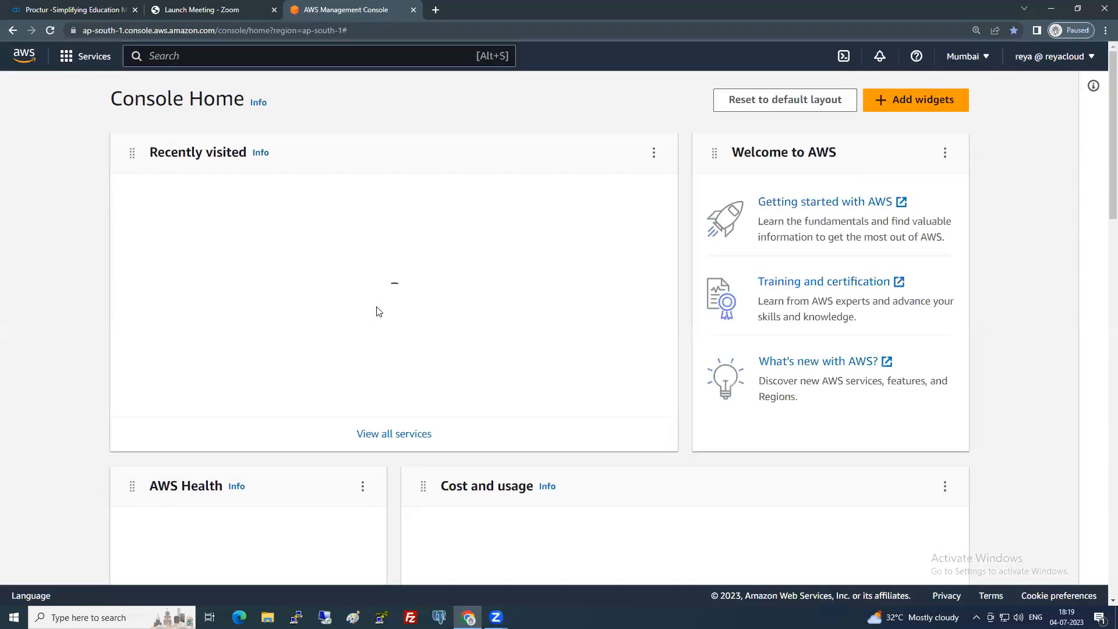
Open EC2, check the empty Volumes list, then view the empty Mumbai Instances list.
click(165, 228)
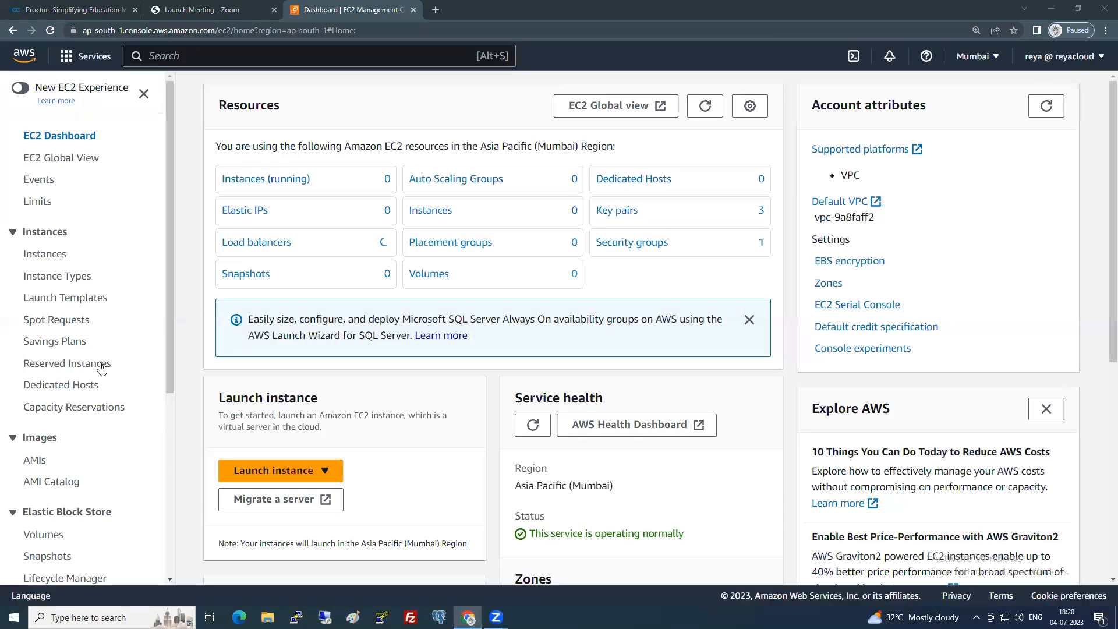
scroll(100, 365, down, 2)
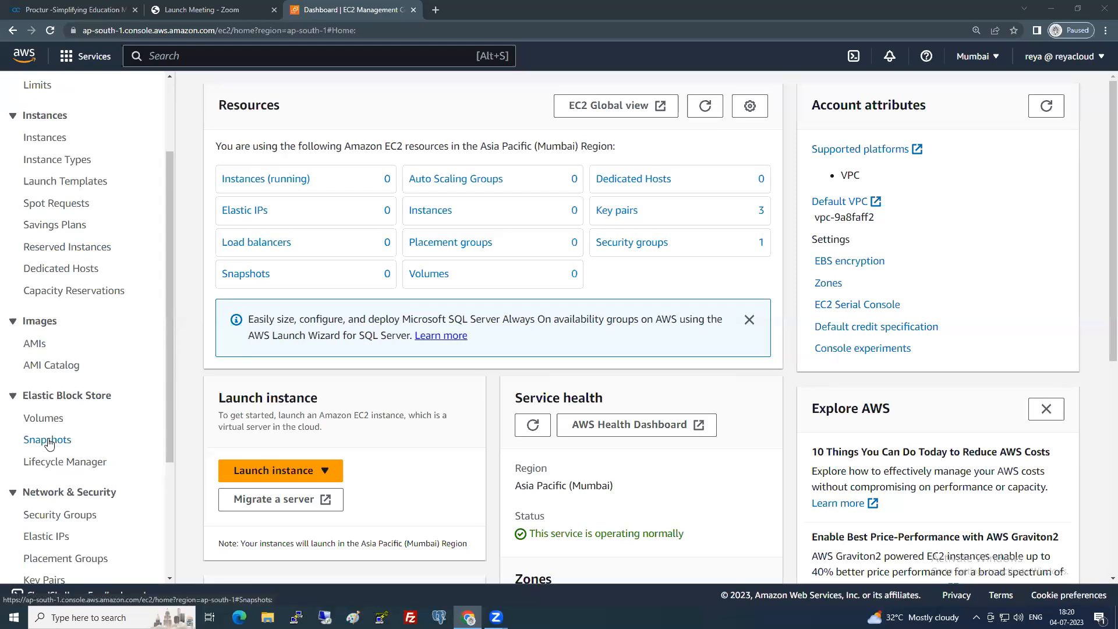
scroll(49, 439, down, 1)
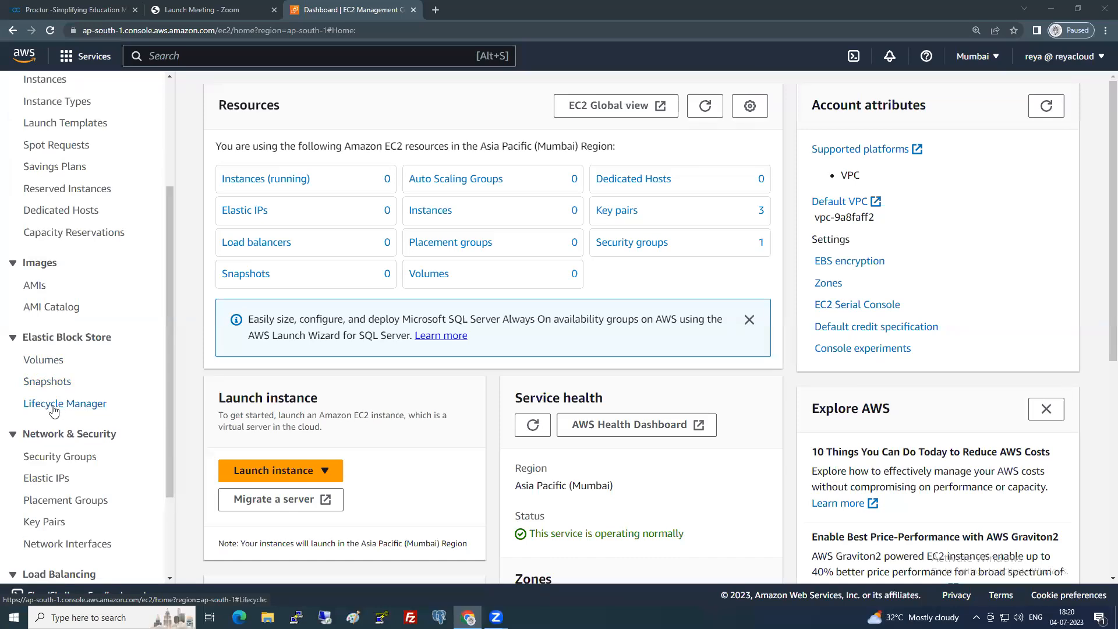
scroll(56, 407, down, 2)
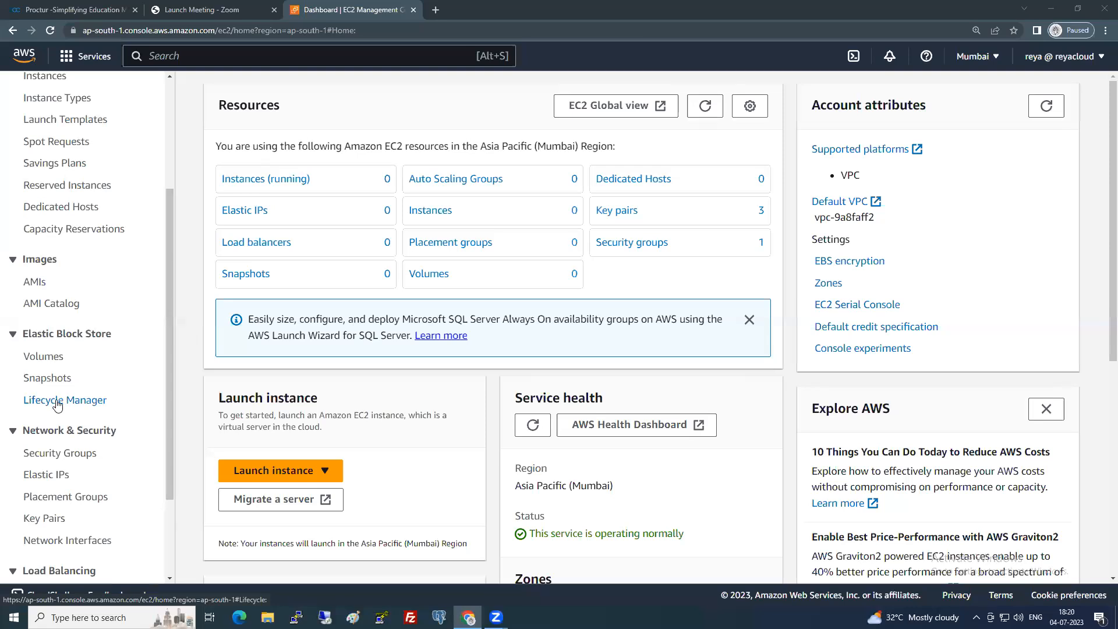
scroll(56, 403, up, 3)
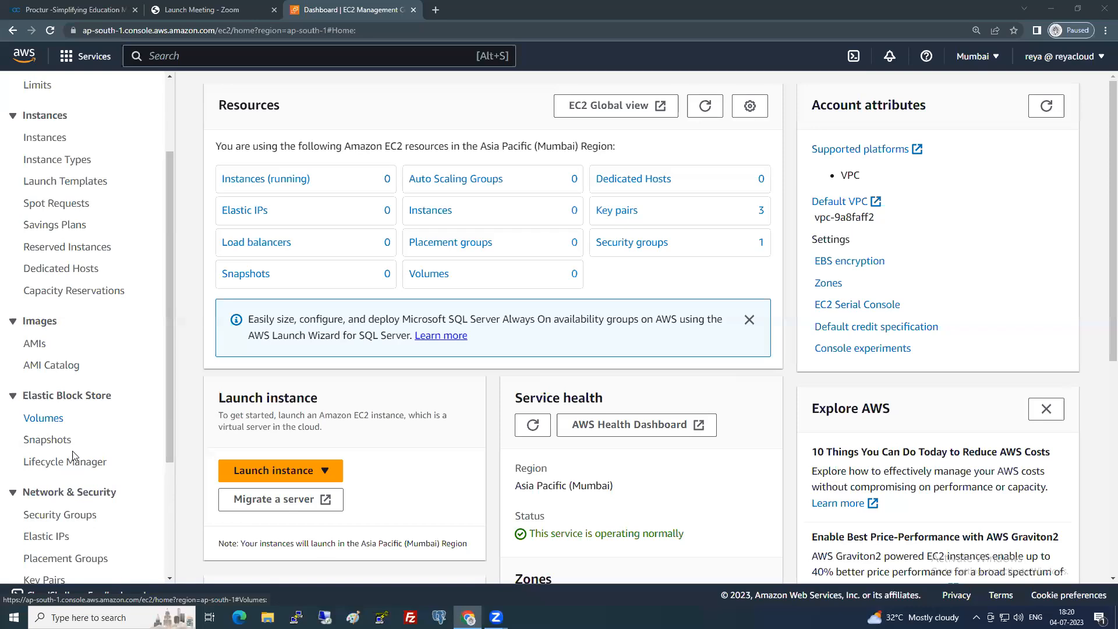
click(68, 417)
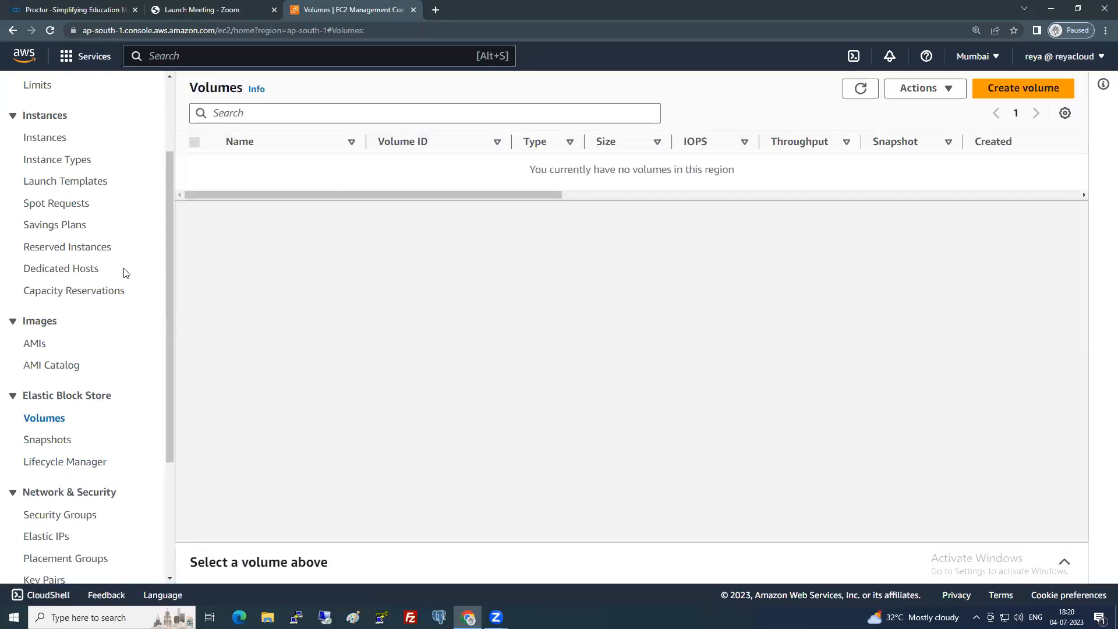
scroll(125, 269, up, 2)
click(55, 256)
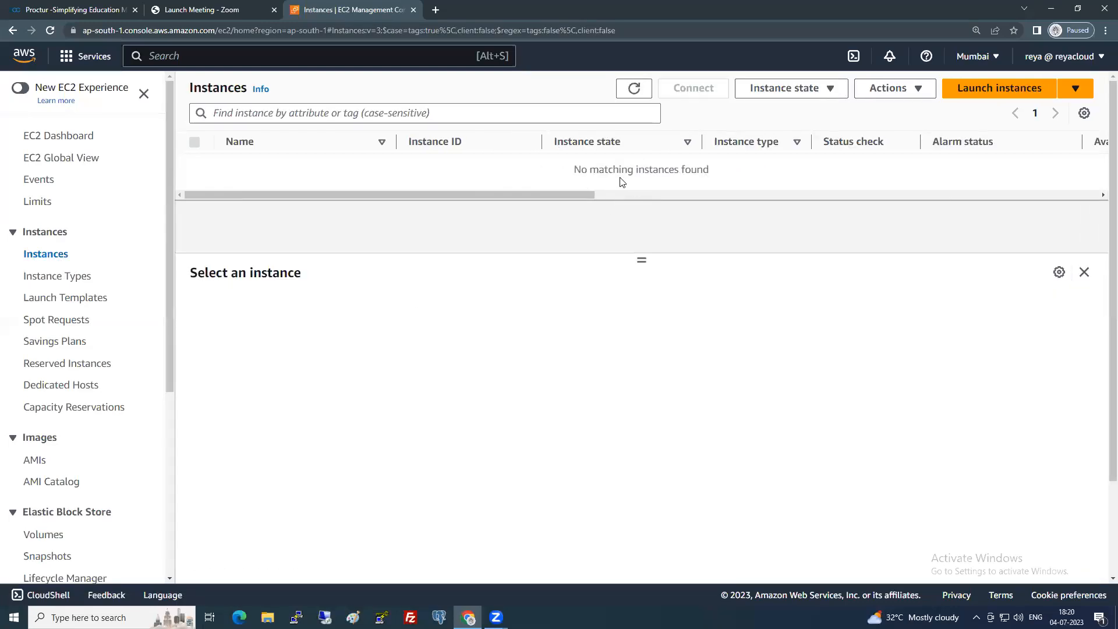
Start a new instance launch and name it Server1.
click(961, 91)
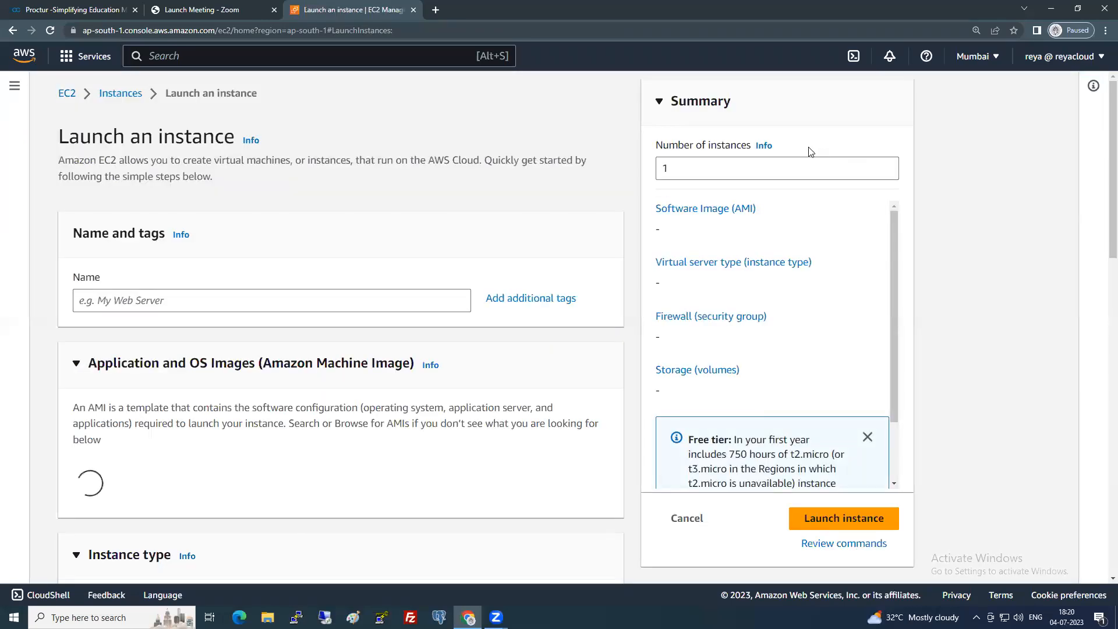
click(250, 301)
text(Server1)
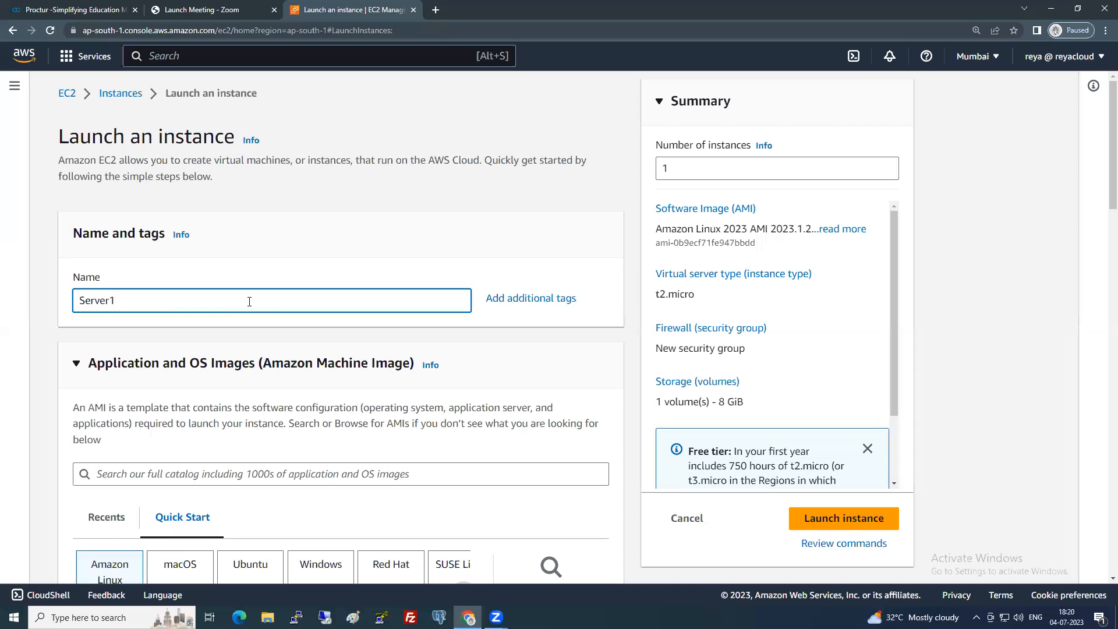
scroll(250, 338, down, 4)
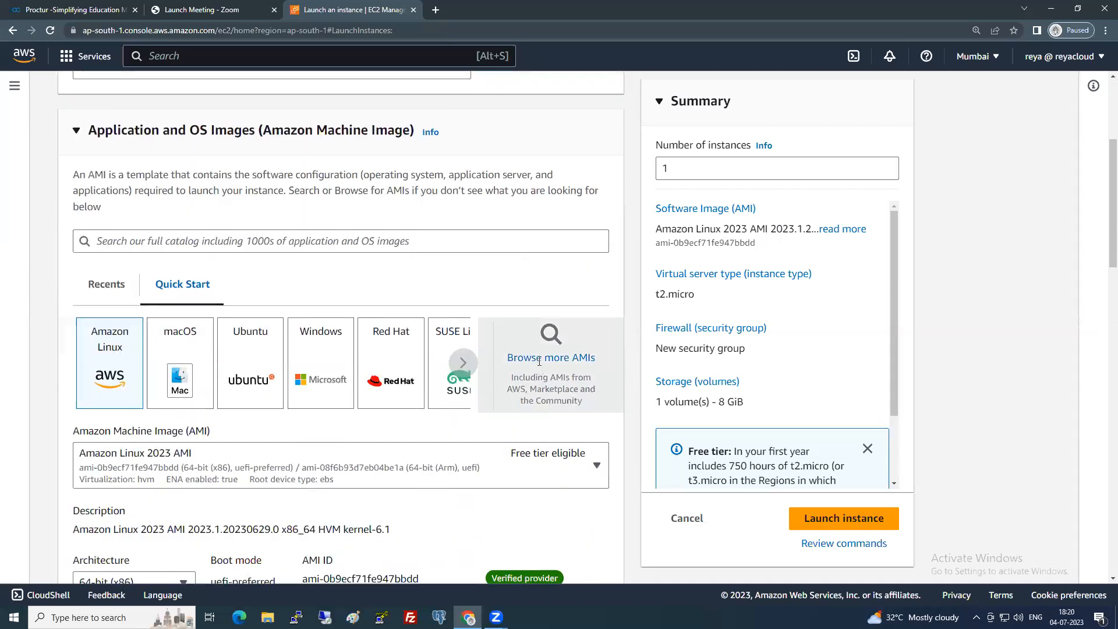
Choose the free-tier Microsoft Windows Server 2022 Base AMI from the full catalogue.
click(538, 358)
click(95, 328)
scroll(570, 437, down, 4)
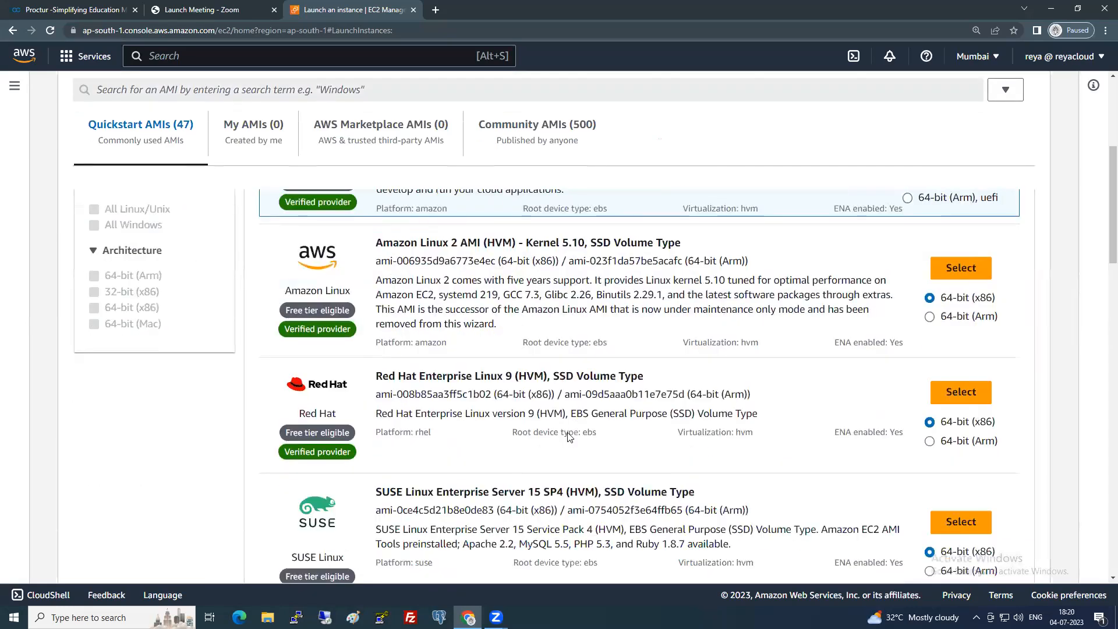
scroll(506, 428, down, 2)
scroll(507, 427, down, 7)
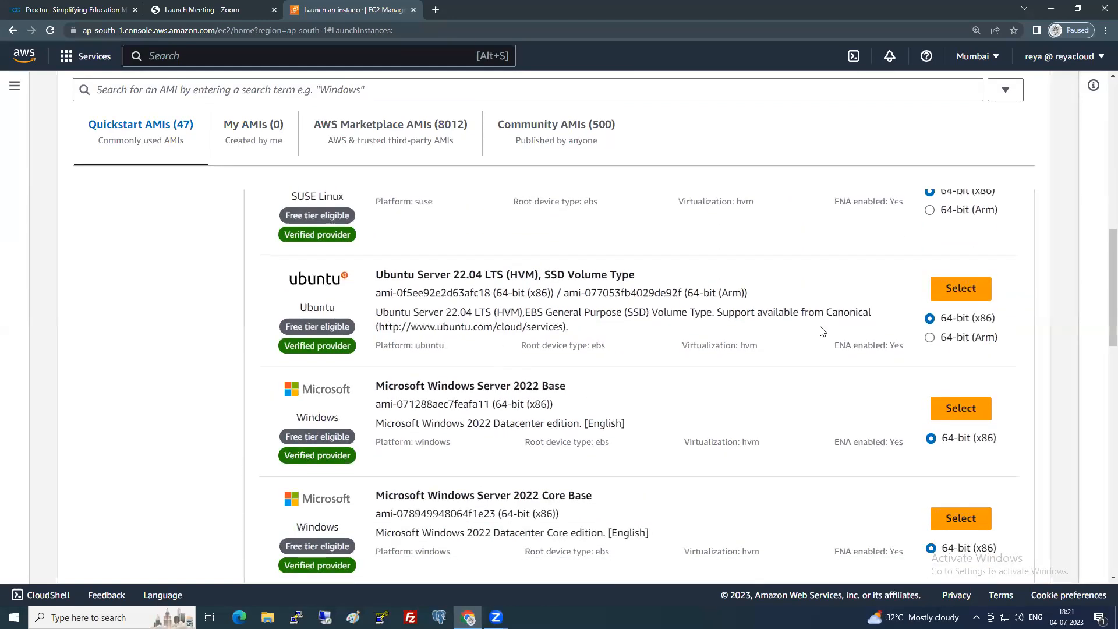
click(961, 408)
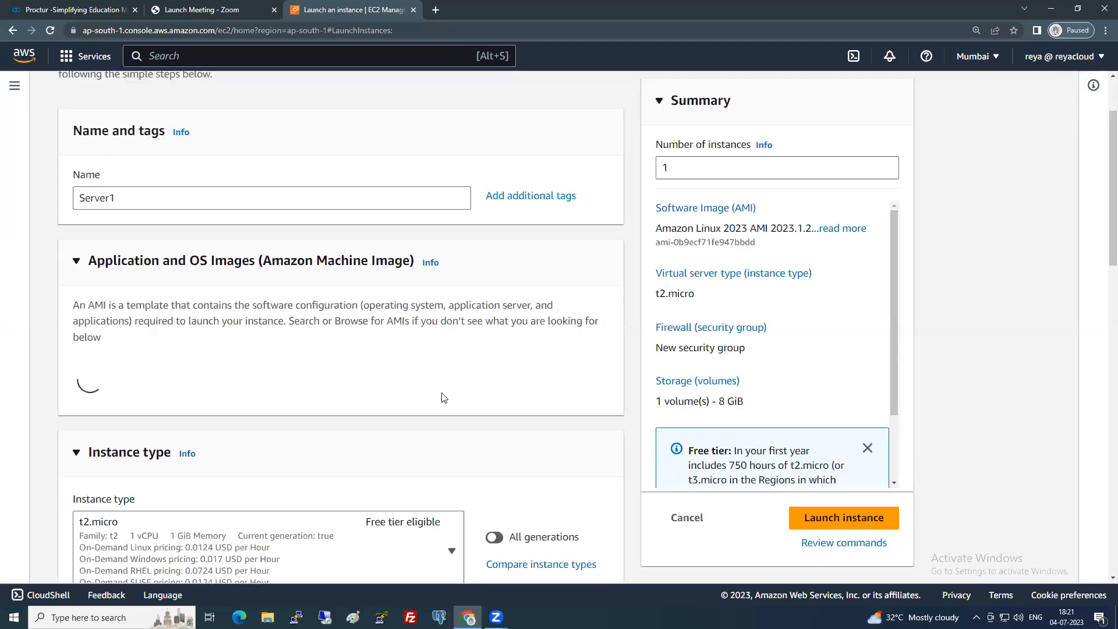
Select the 6PMBATCH key pair for Server1.
scroll(441, 382, down, 2)
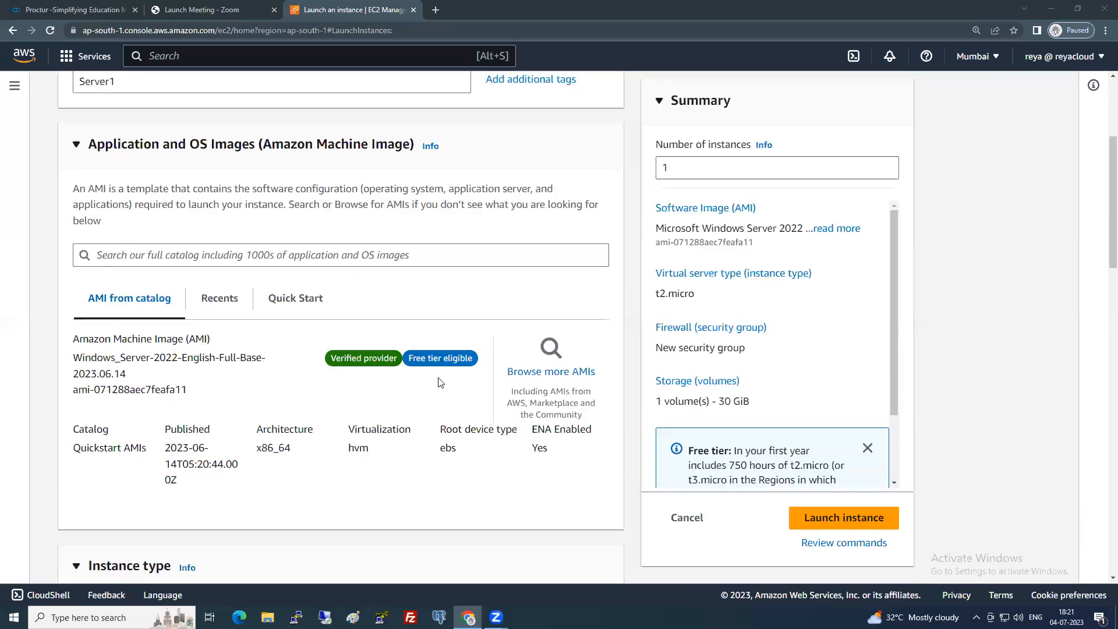
scroll(441, 383, down, 6)
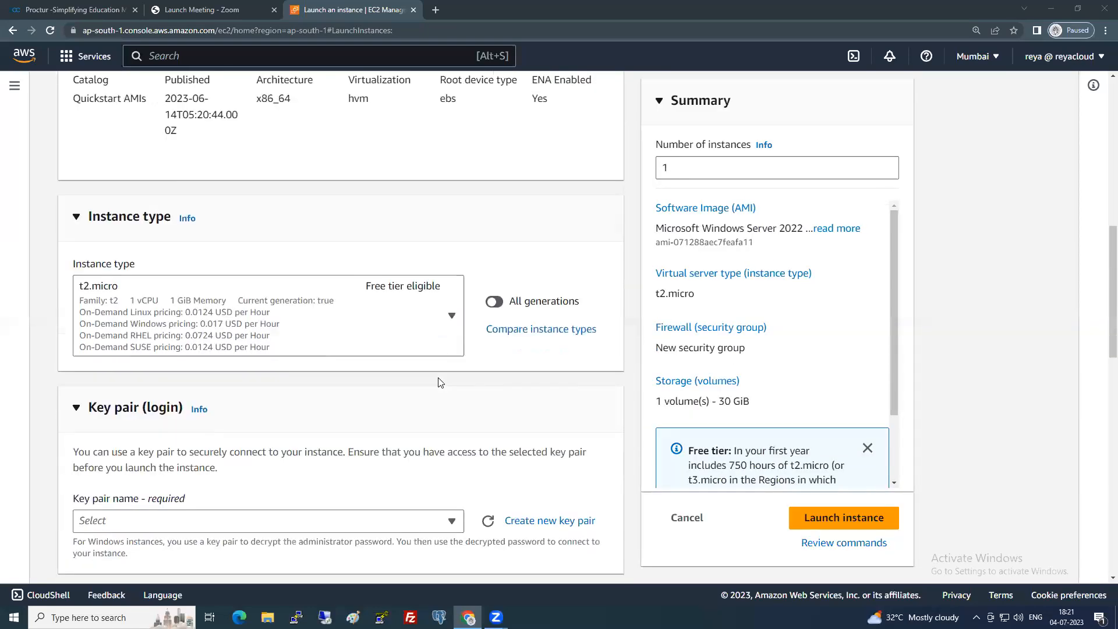
scroll(441, 382, down, 3)
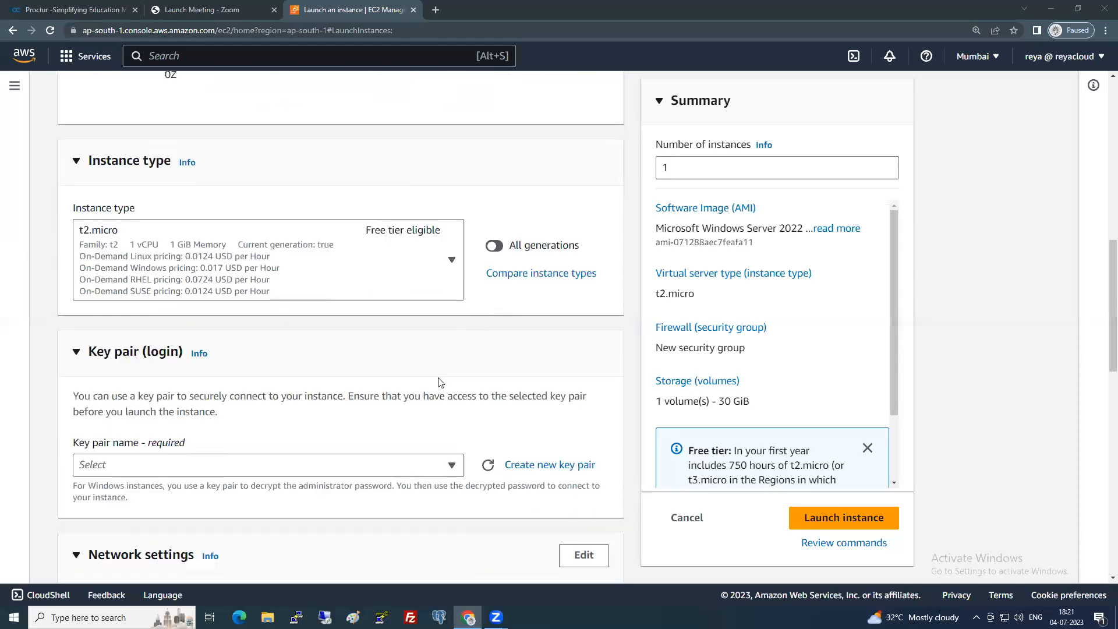
click(386, 353)
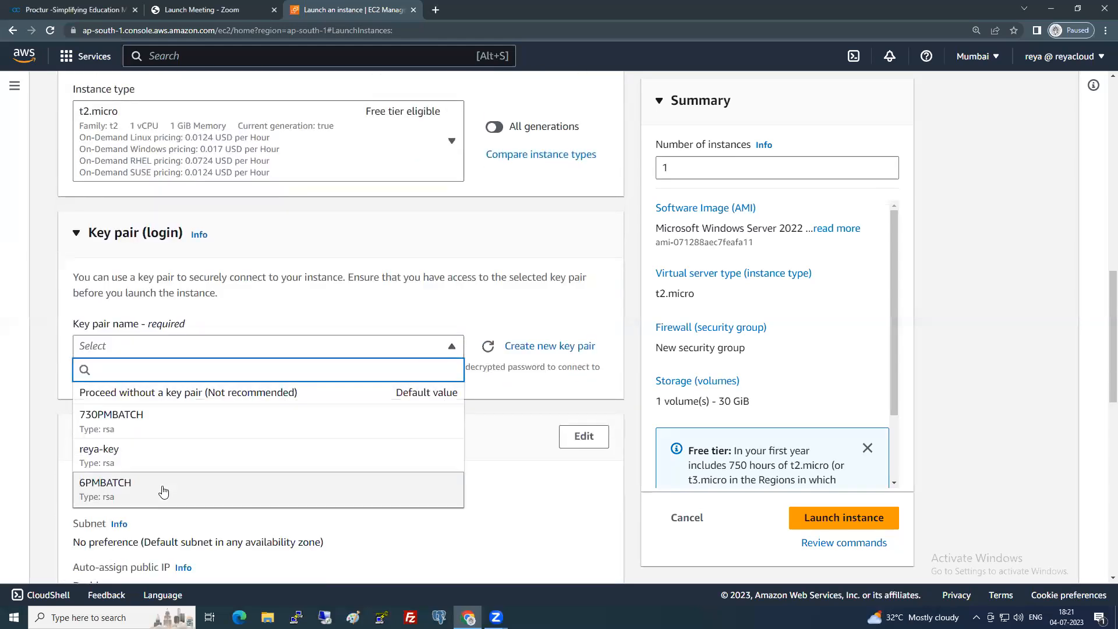
click(192, 474)
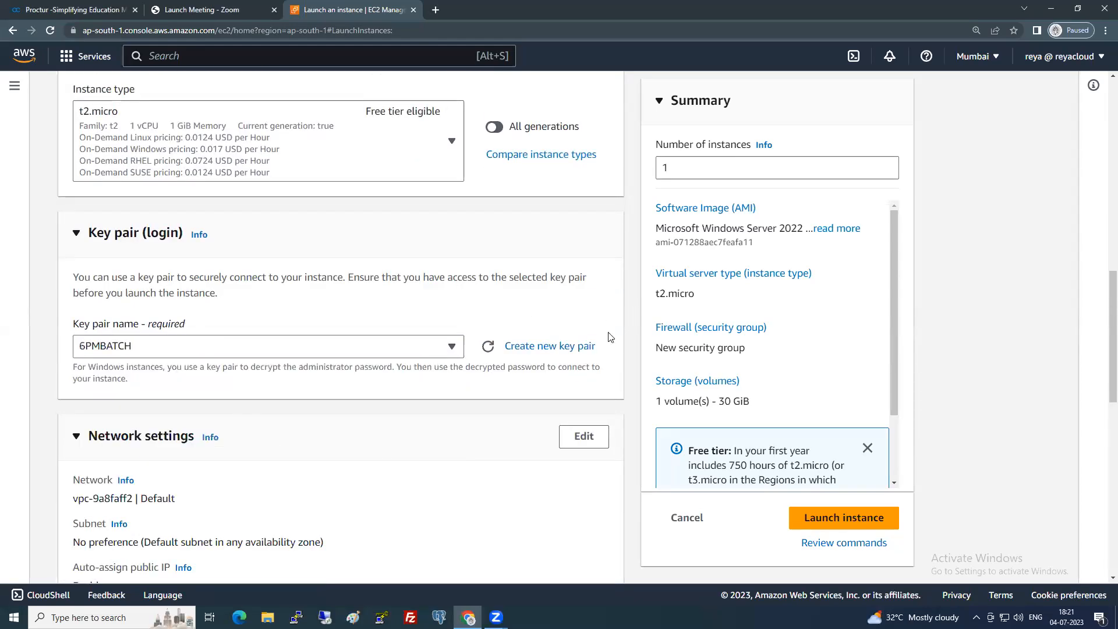
Place the instance in subnet-a6c089ce with the existing default security group.
scroll(611, 337, down, 3)
click(587, 271)
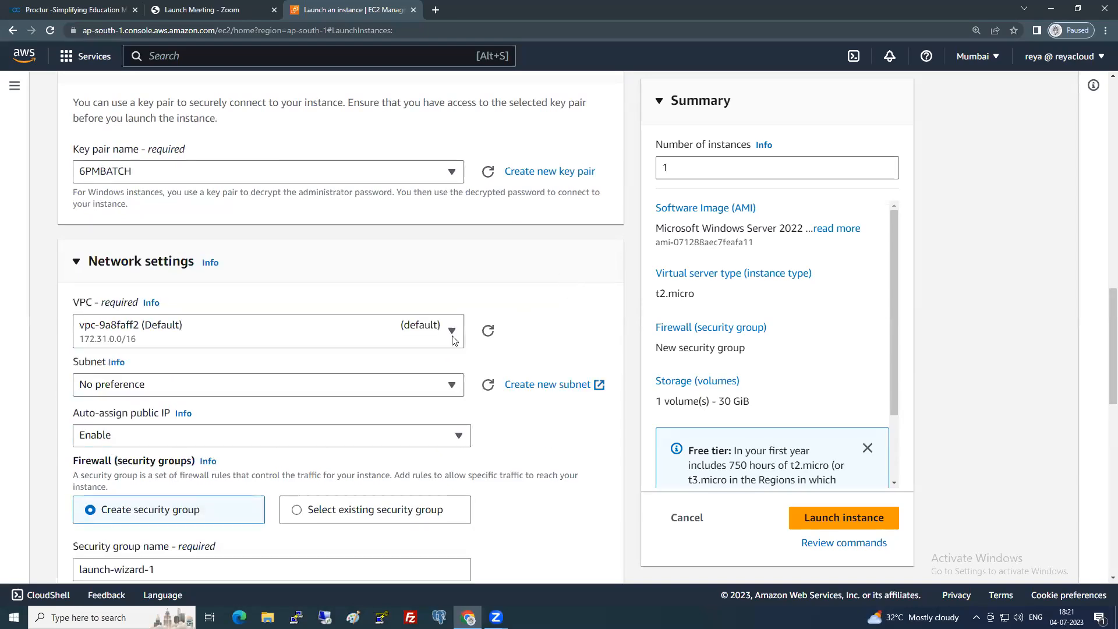
click(268, 390)
click(299, 262)
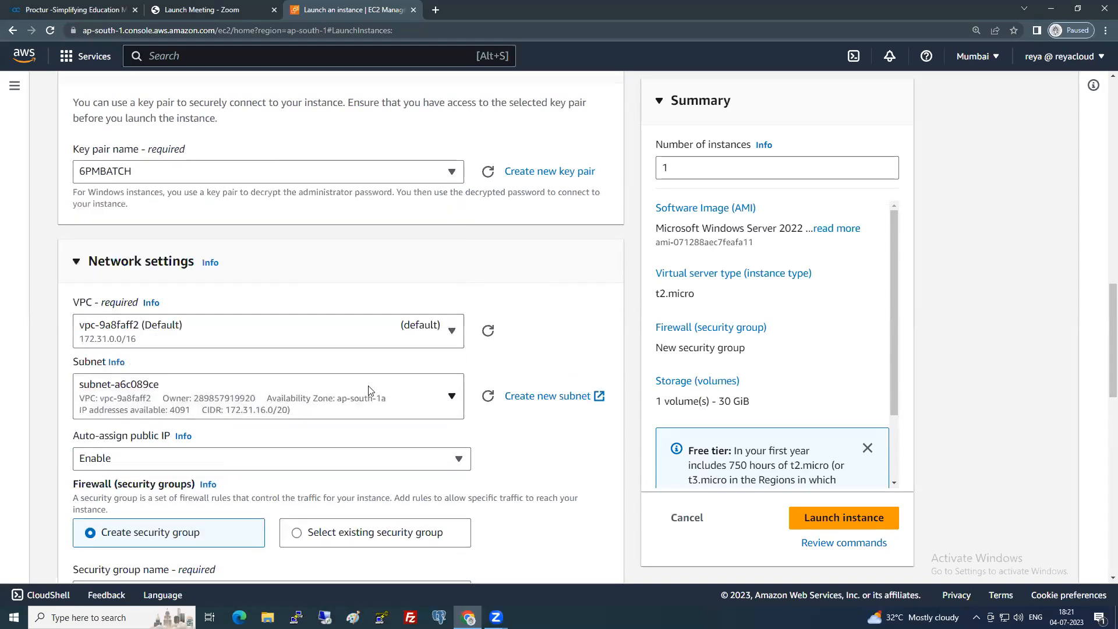
scroll(606, 326, down, 3)
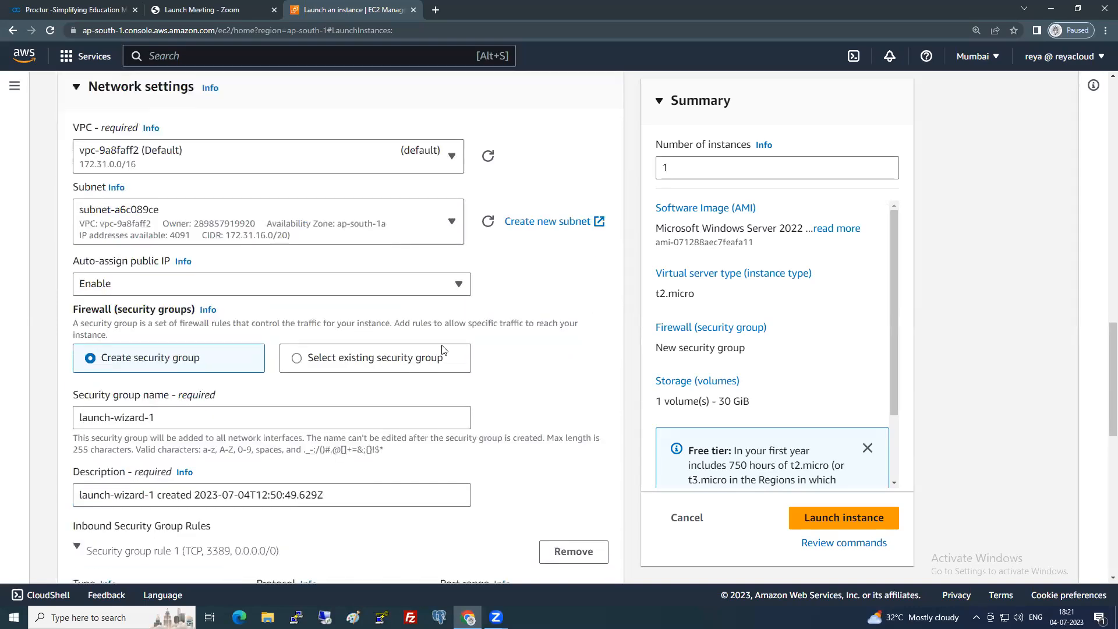
click(415, 361)
click(332, 417)
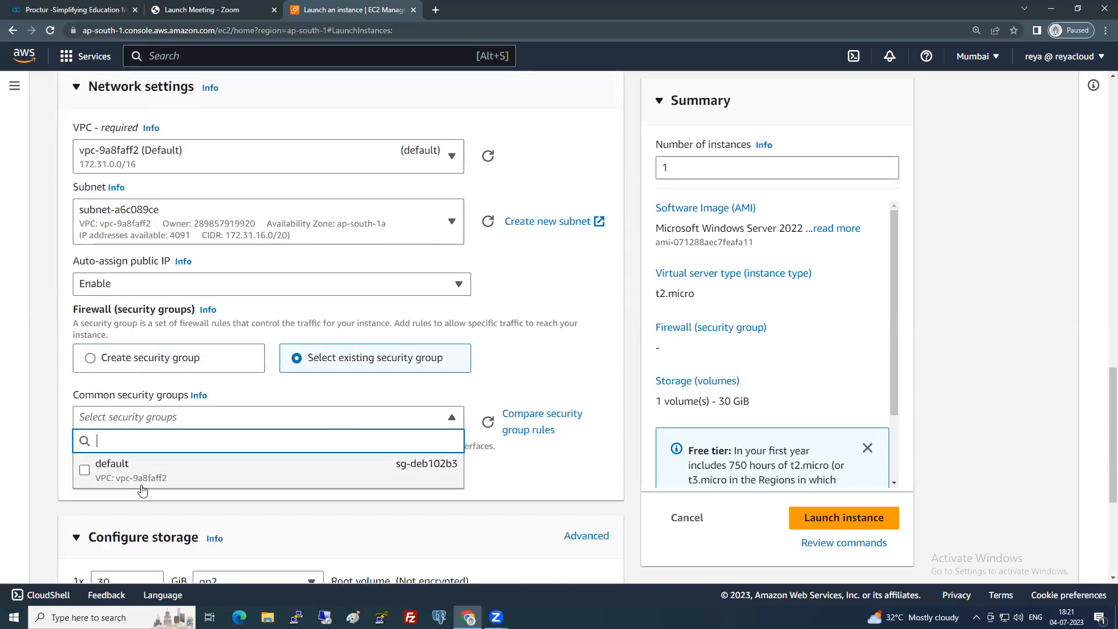
click(145, 473)
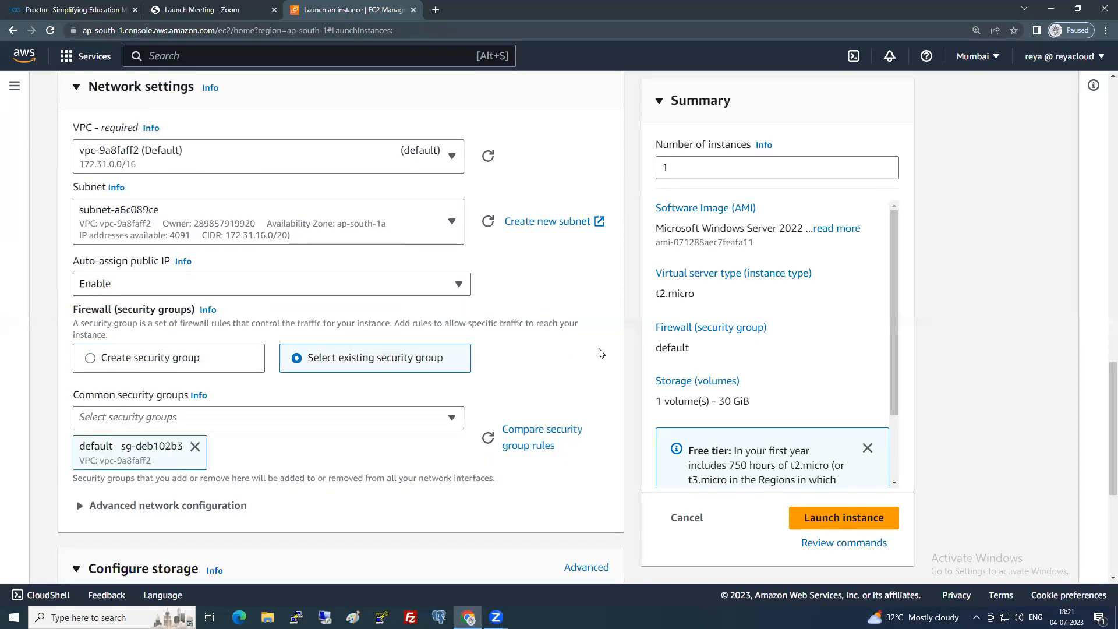
Launch Server1 with its 30 GiB gp2 root volume.
scroll(598, 354, down, 4)
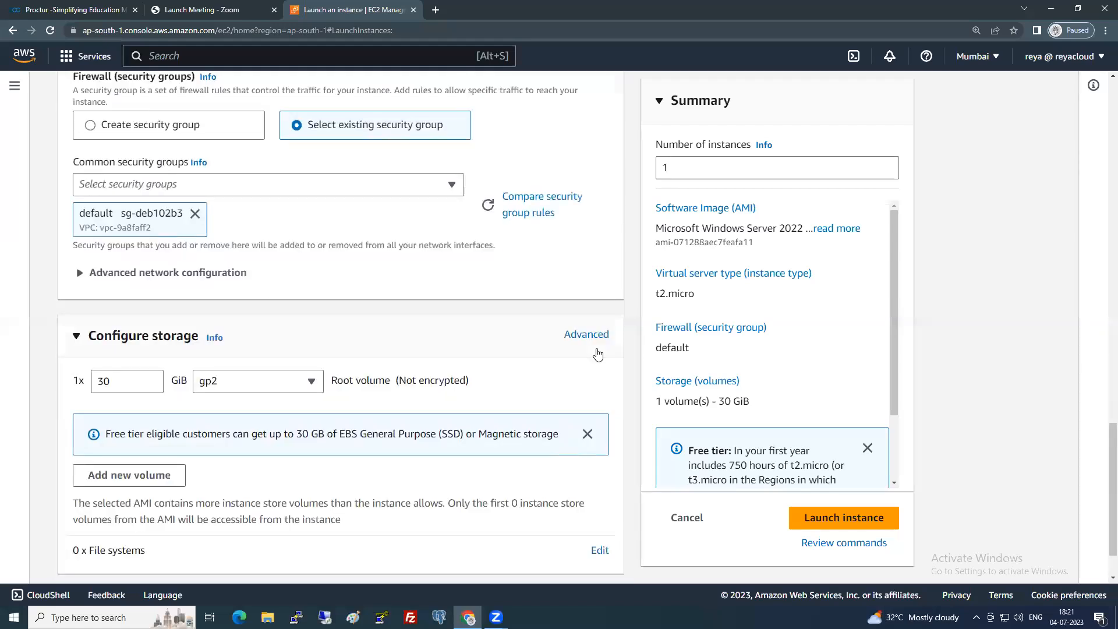
scroll(597, 354, down, 2)
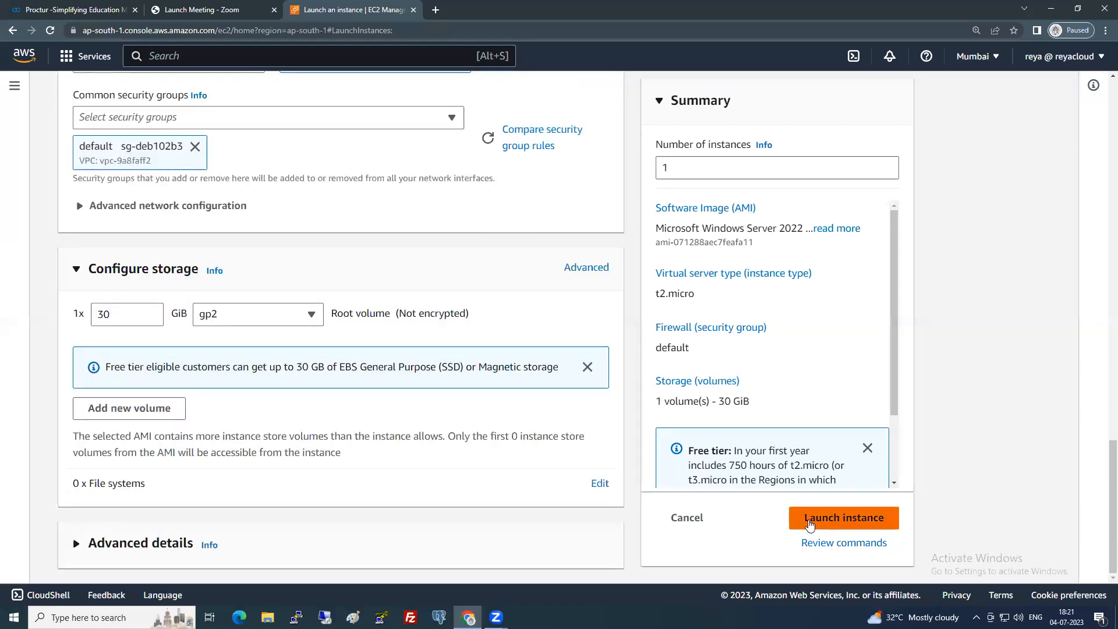
click(809, 525)
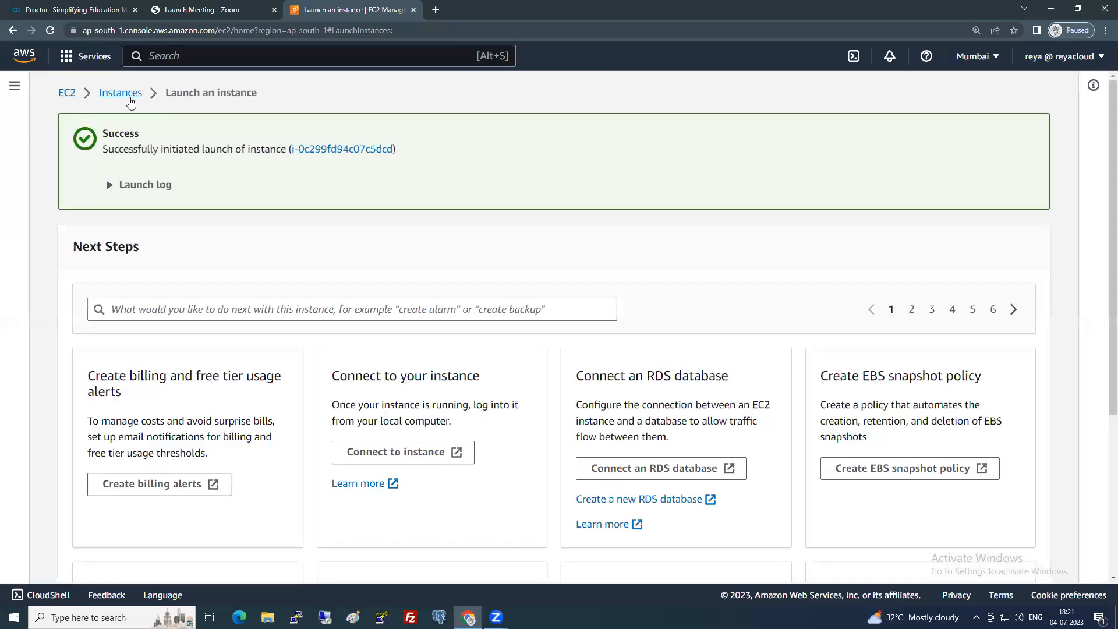
Return to Instances to see Server1 pending, then begin another instance launch.
click(125, 95)
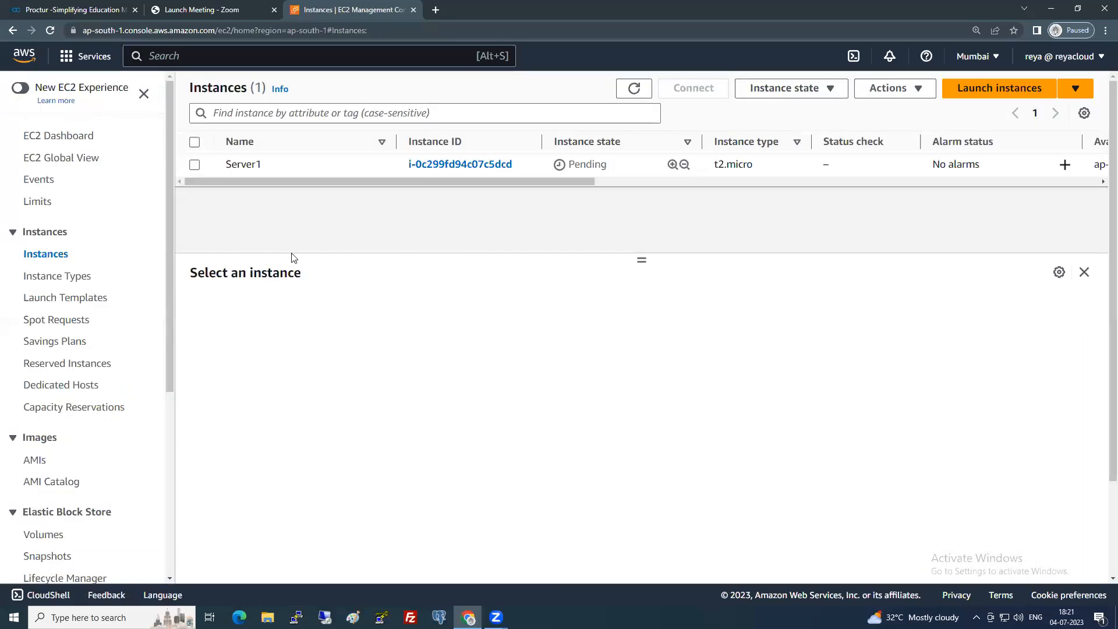
click(971, 101)
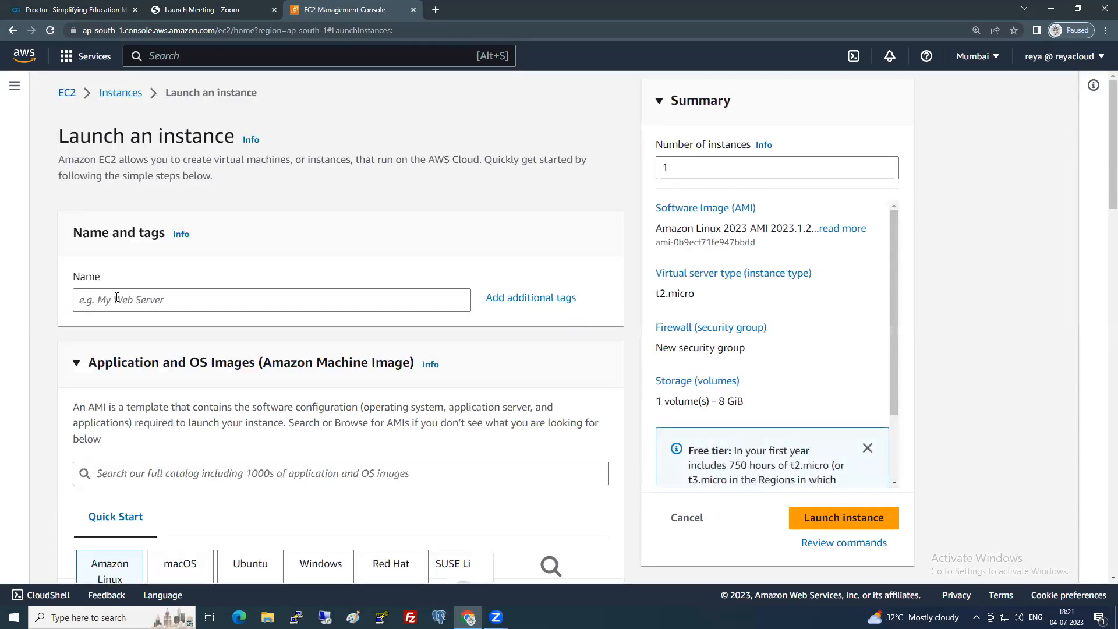
Name the new instance Server2.
click(117, 297)
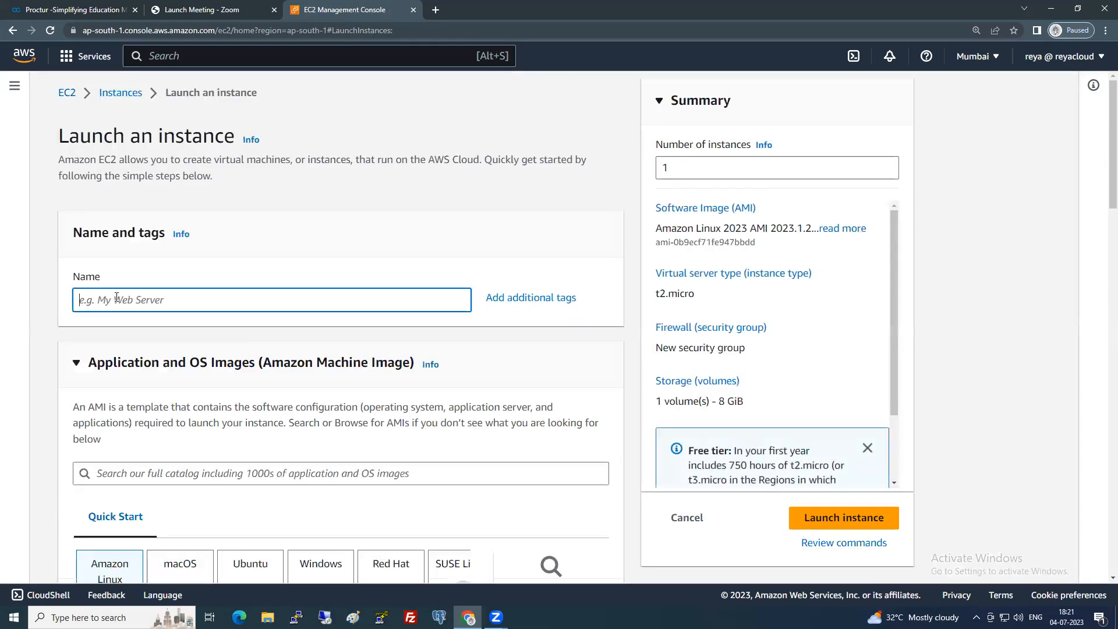
text(Sere)
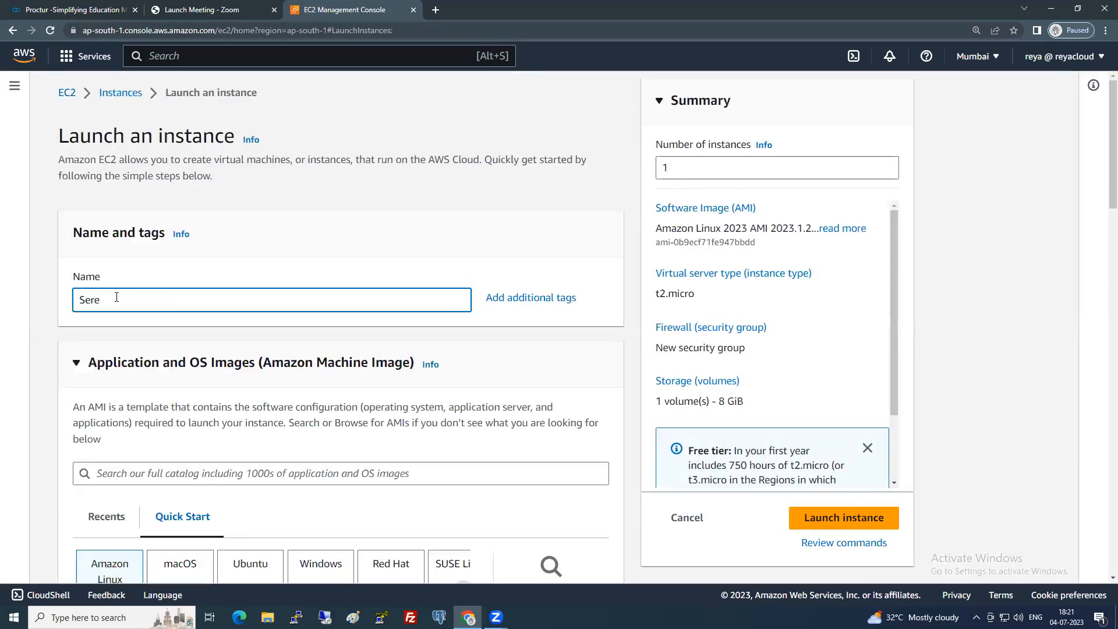
text(ver)
key(BackSpace)
key(BackSpace)
key(BackSpace)
text(rver)
scroll(125, 311, down, 5)
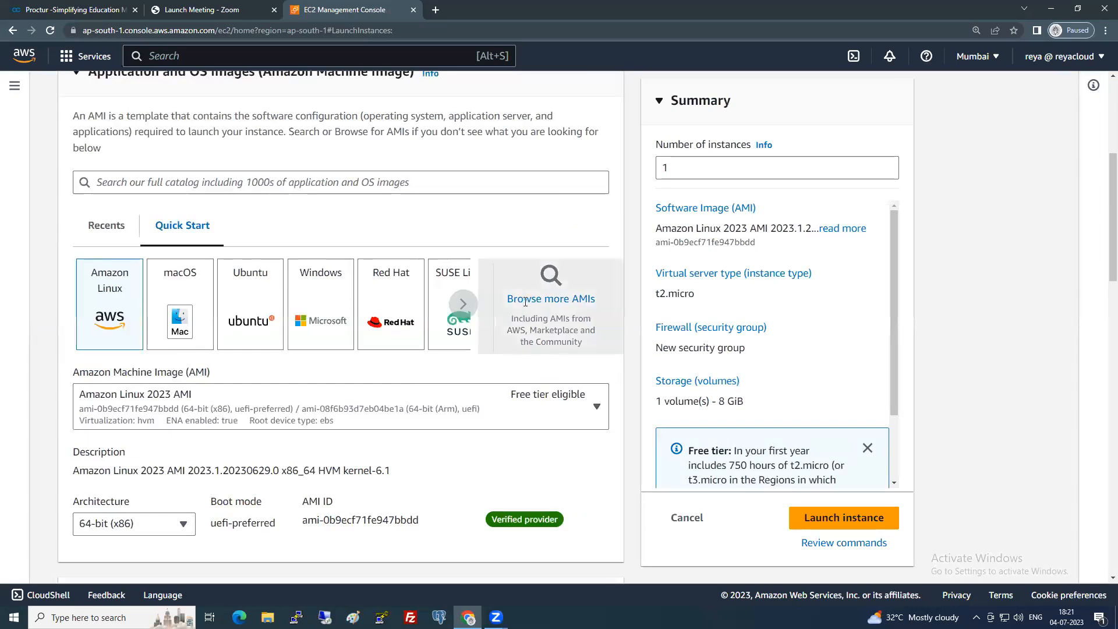
Choose the free-tier Windows Server 2022 Base AMI.
click(525, 307)
click(94, 329)
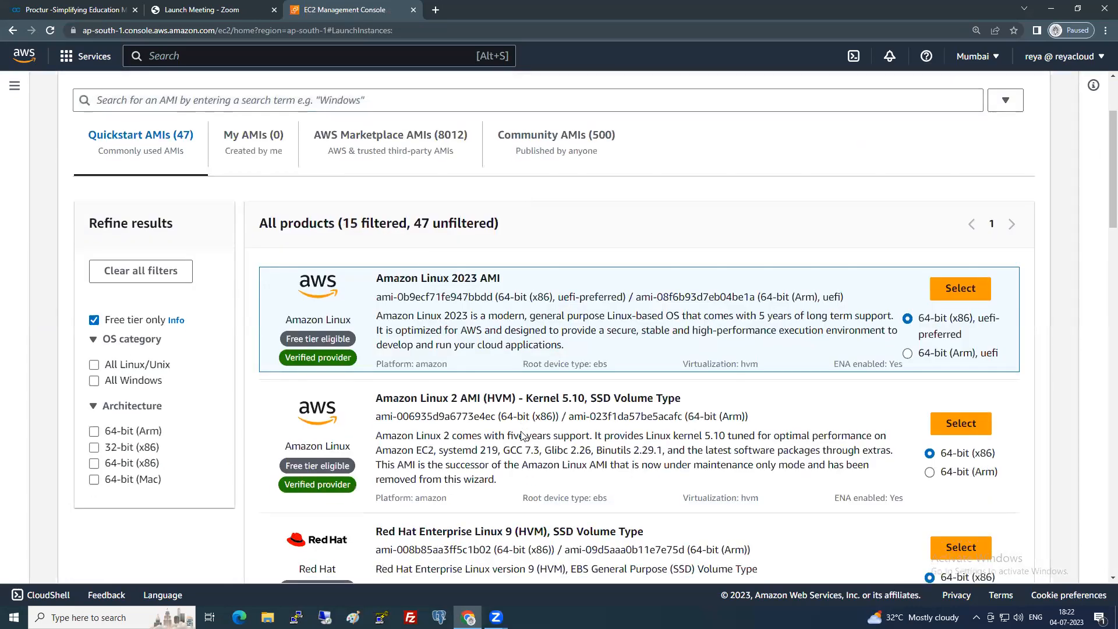
scroll(692, 365, down, 10)
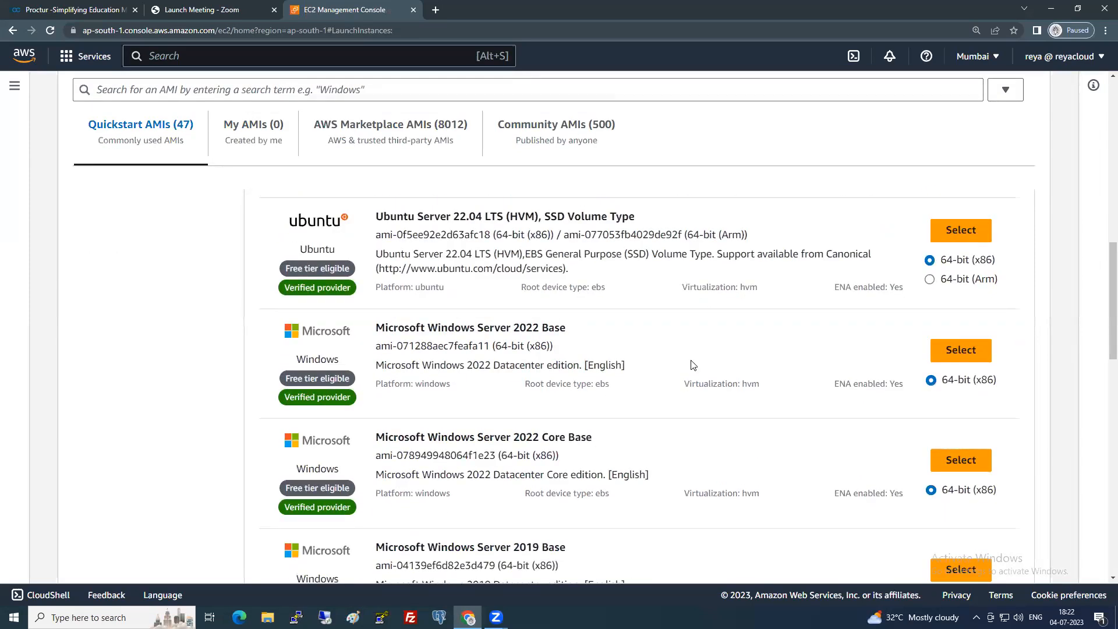
click(968, 346)
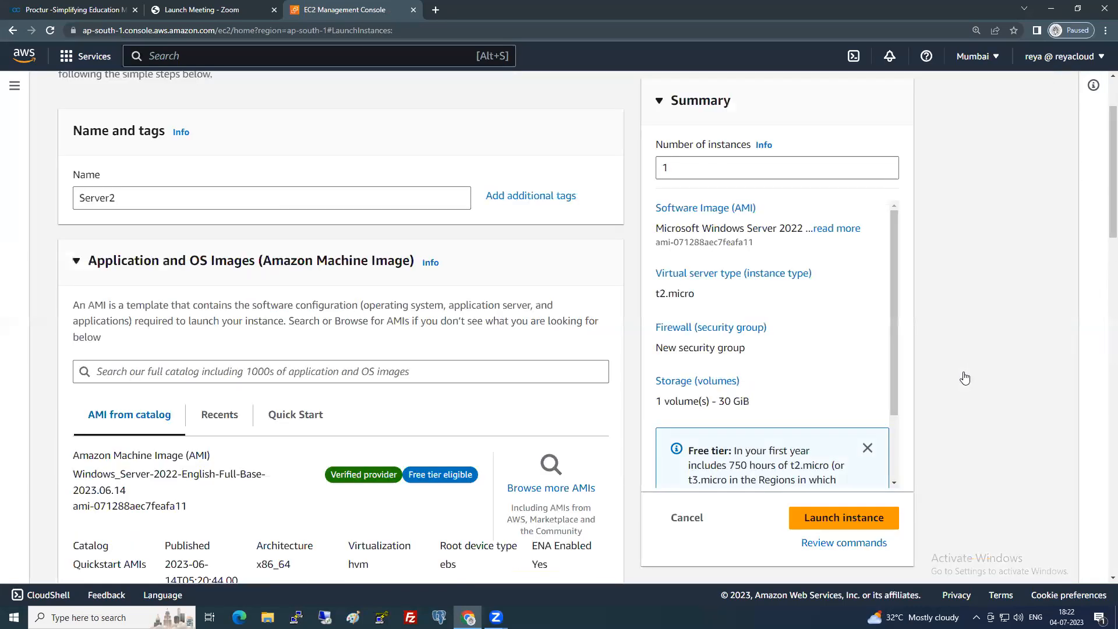
Select the 6PMBATCH key pair.
scroll(349, 432, down, 9)
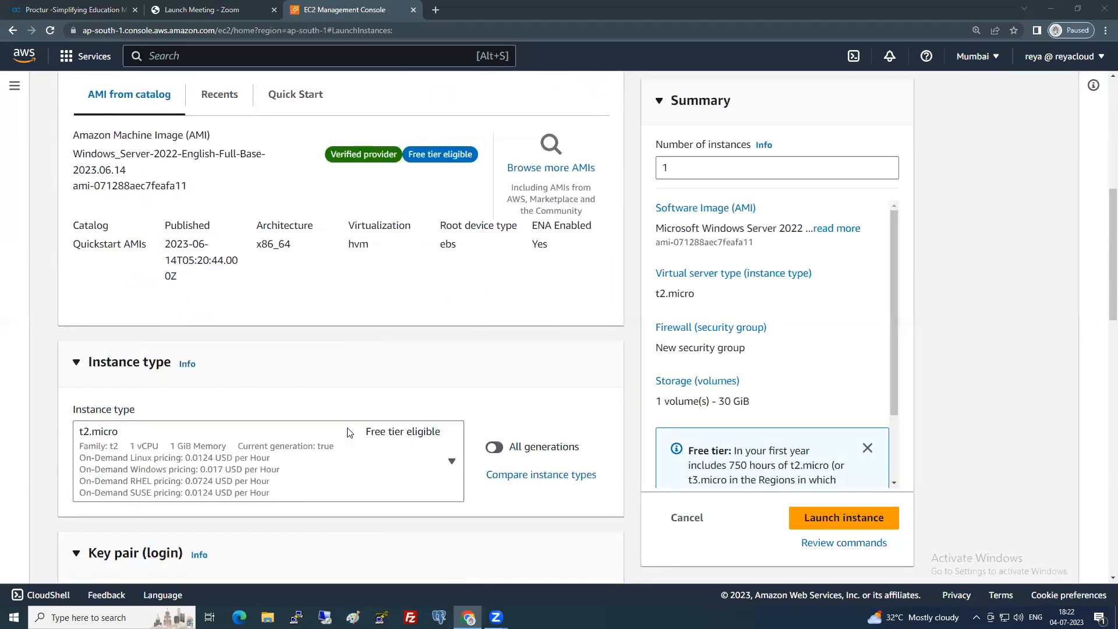
scroll(276, 401, down, 2)
click(274, 346)
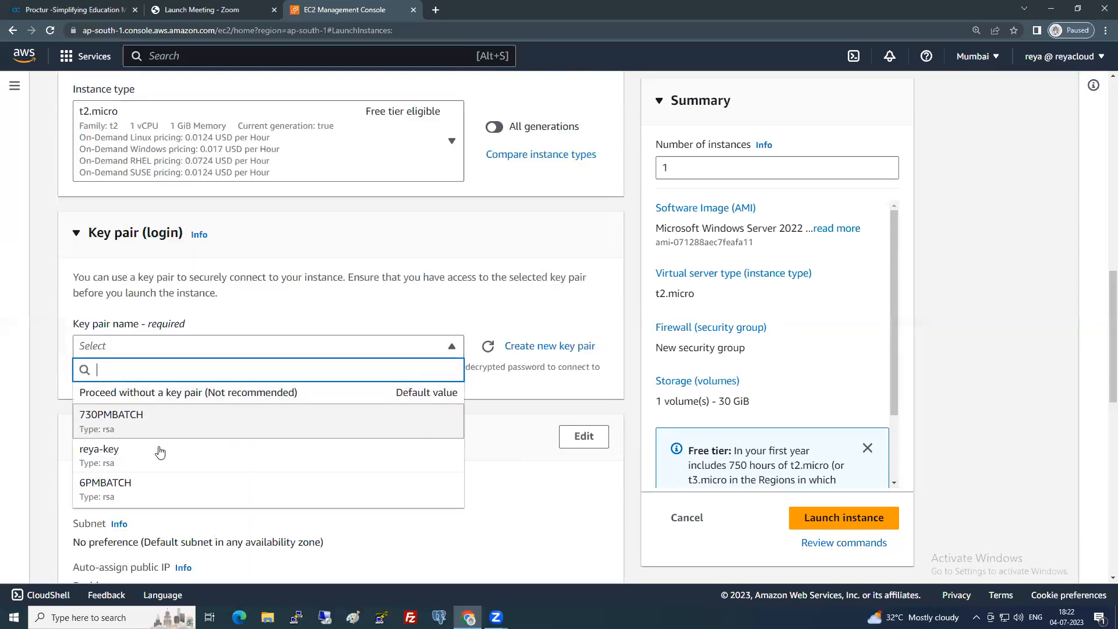
click(143, 482)
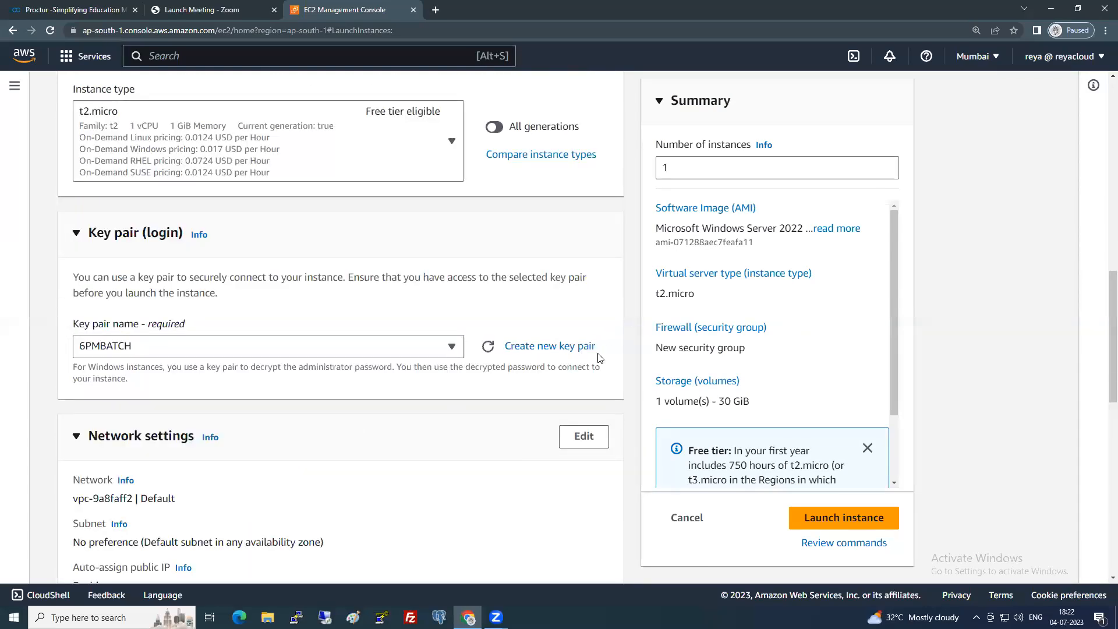
Place Server2 in subnet-dd942a91 with the existing default security group.
scroll(511, 399, down, 3)
click(565, 271)
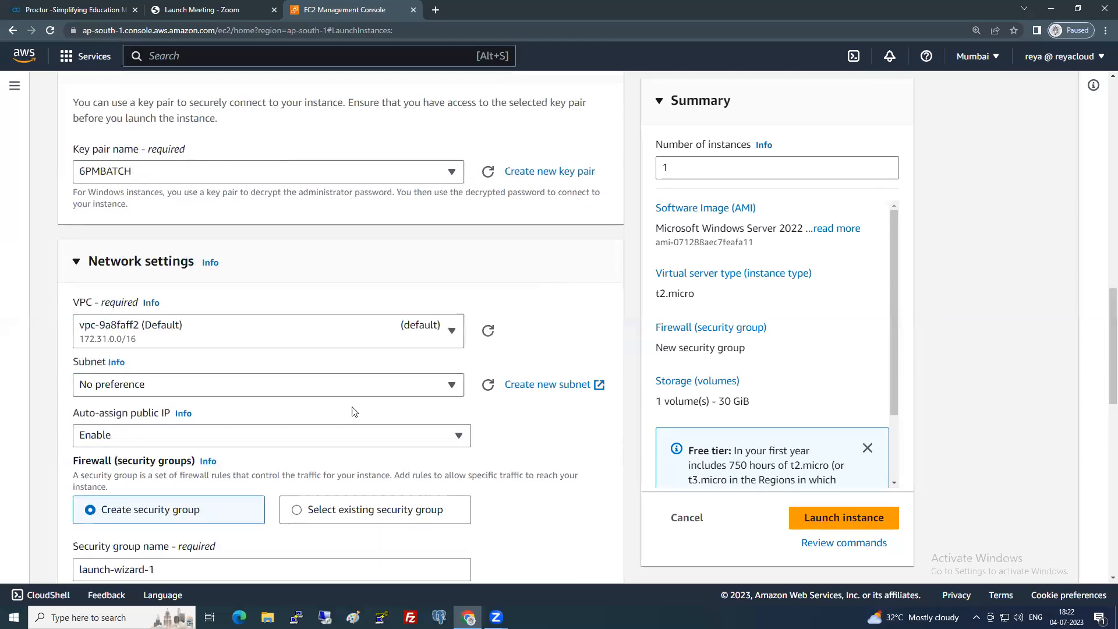
click(324, 392)
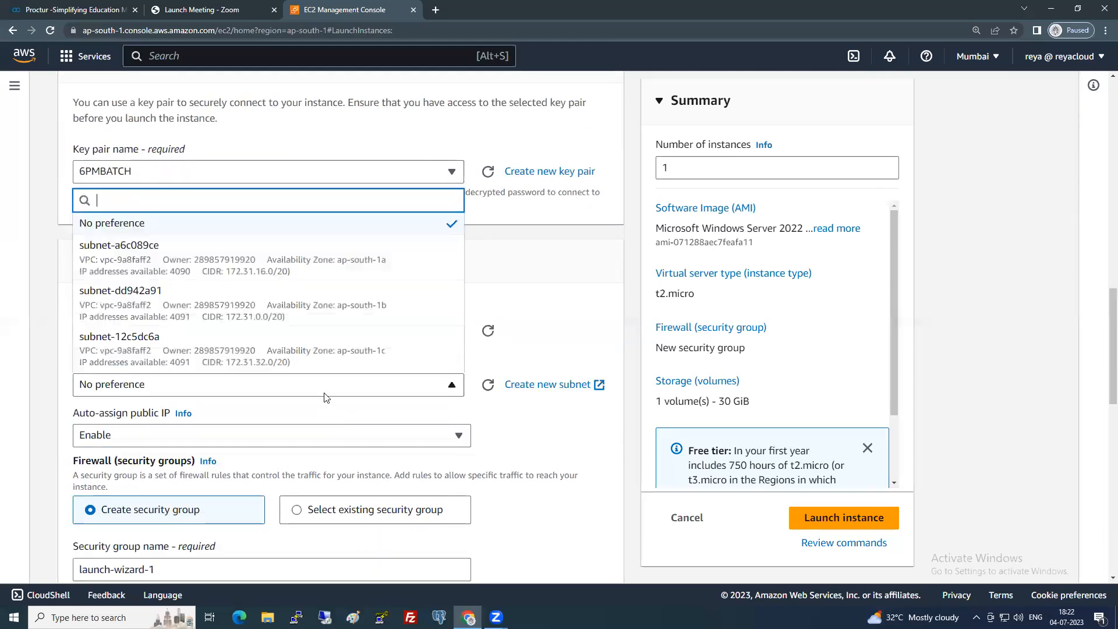
click(399, 339)
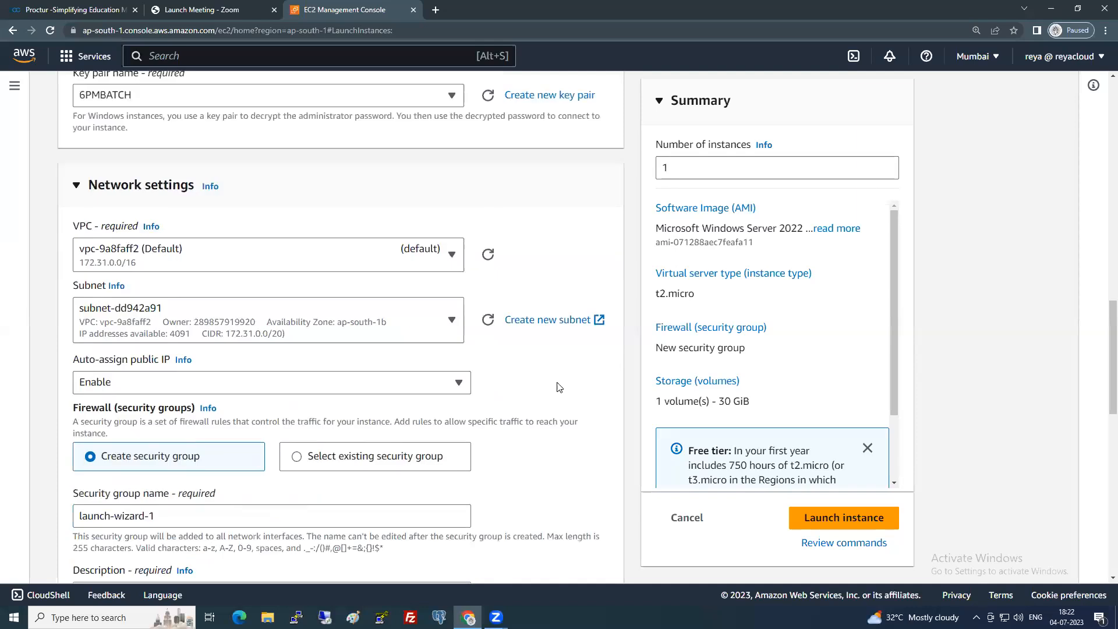
scroll(579, 386, down, 4)
click(394, 302)
click(291, 361)
click(408, 402)
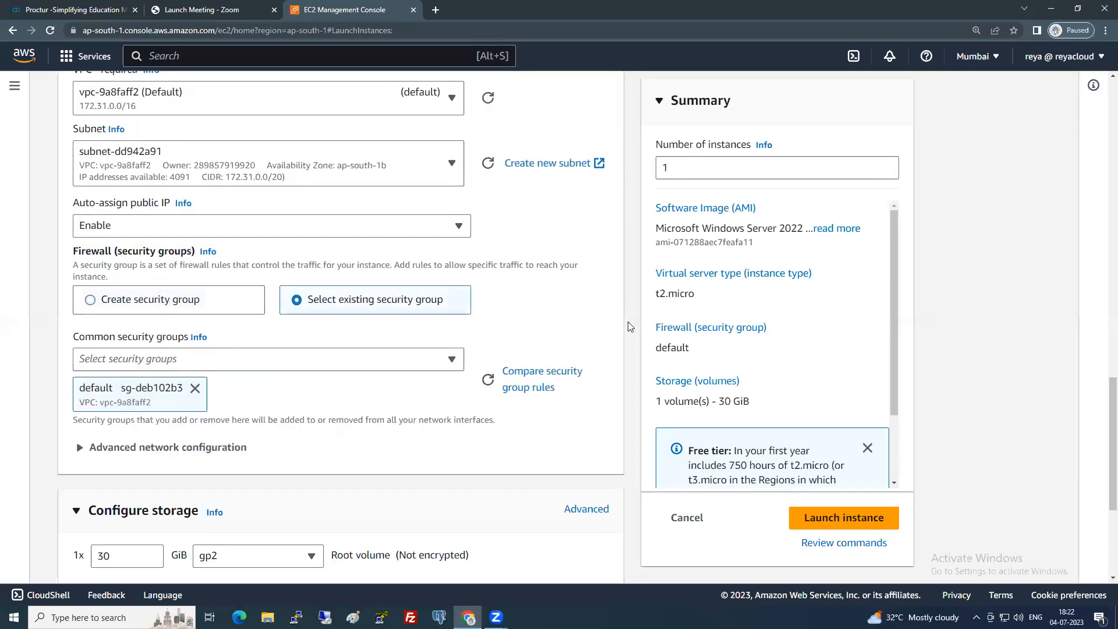
Launch the Server2 instance.
scroll(583, 440, down, 3)
scroll(582, 437, down, 1)
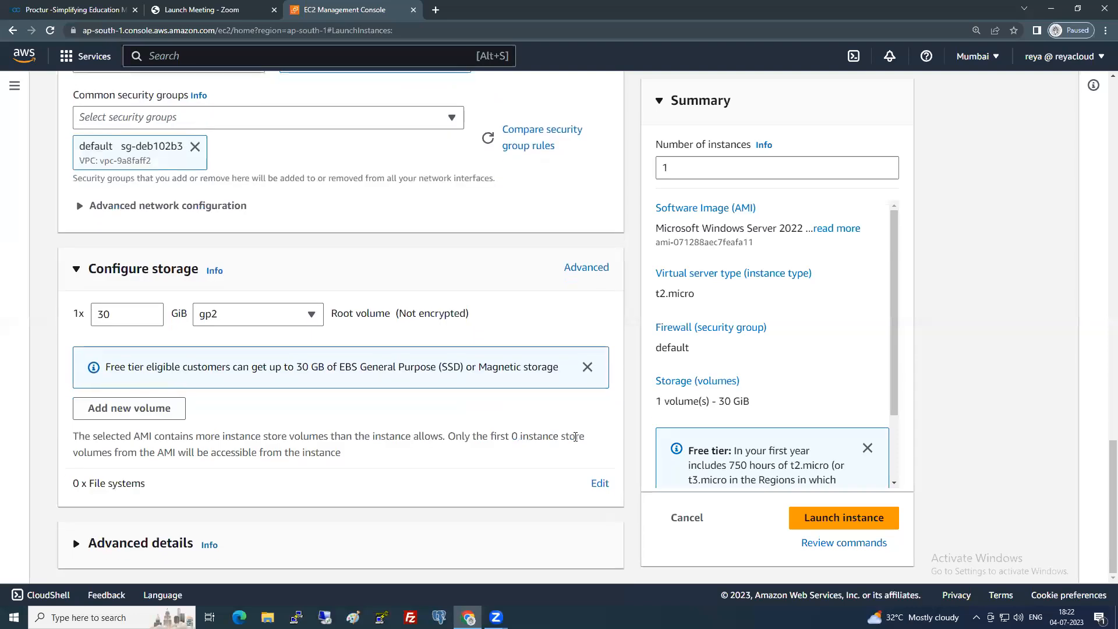
click(836, 517)
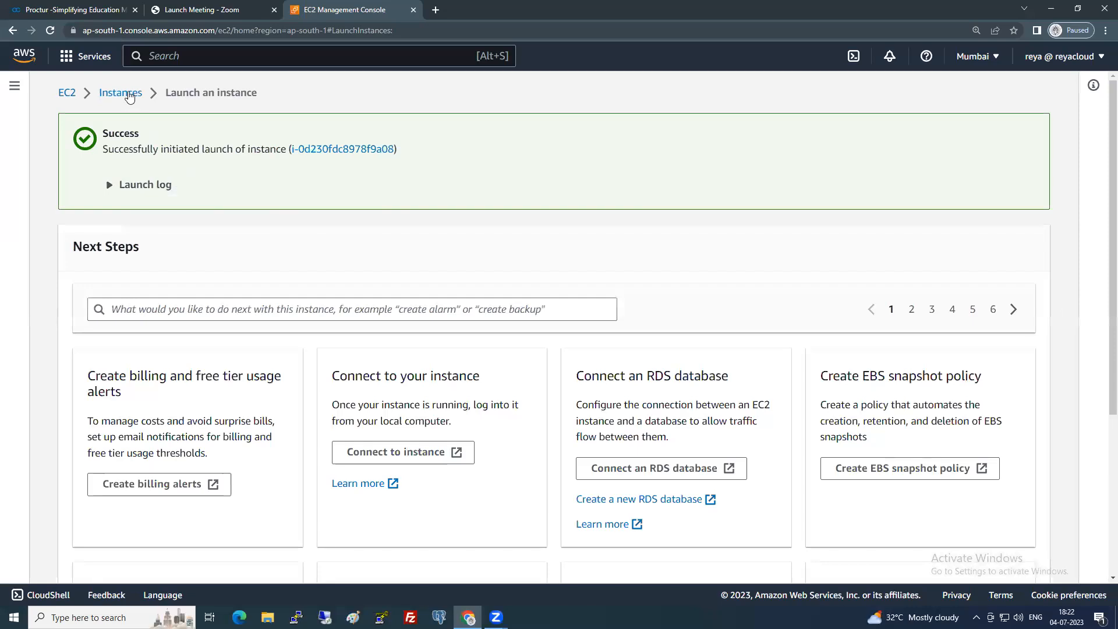
Refresh Instances until Server1 and Server2 are running, and select Server1 to see its details.
click(128, 94)
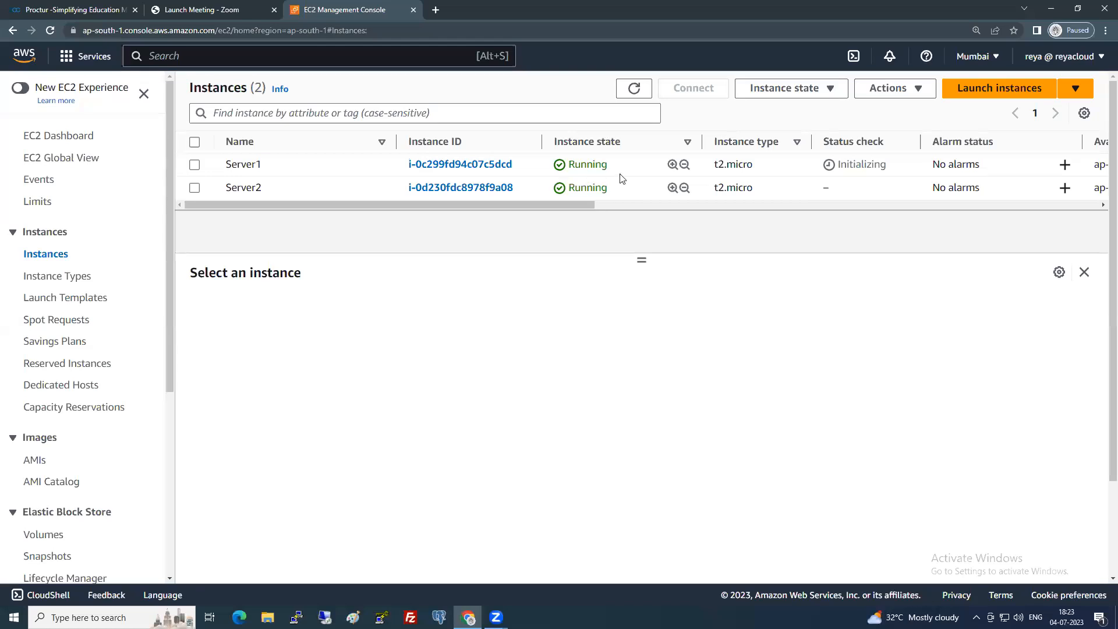
click(634, 88)
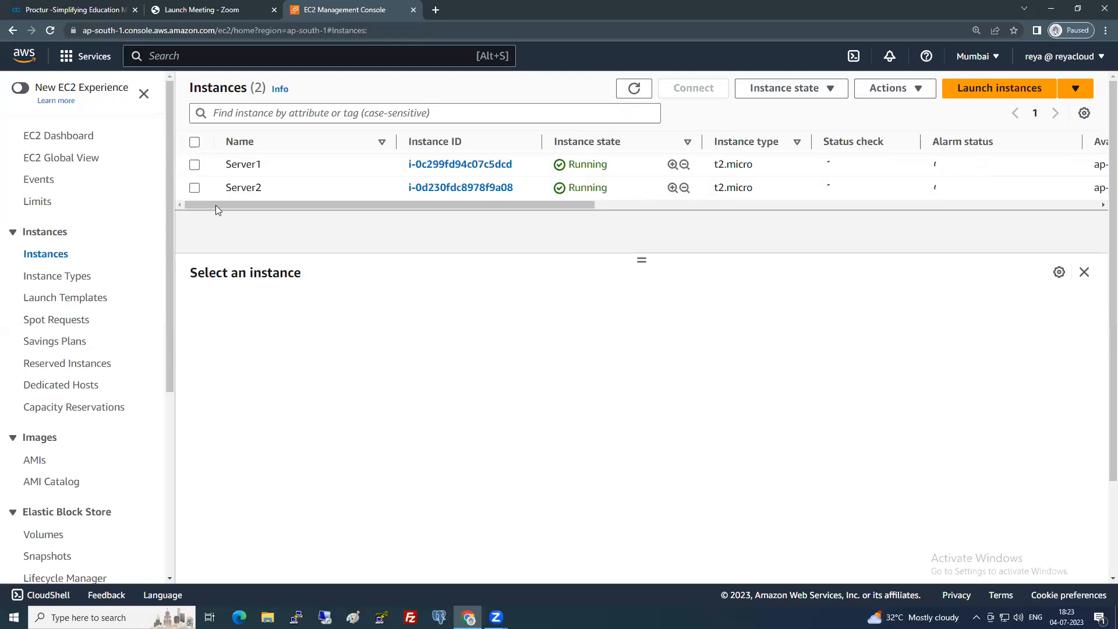
click(194, 166)
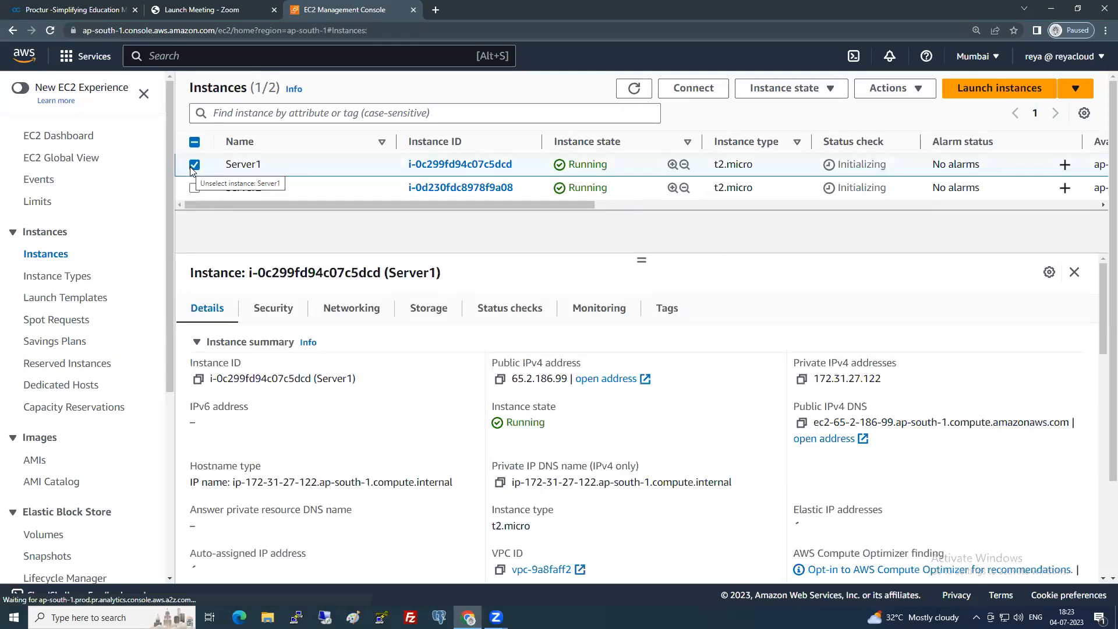
scroll(109, 404, down, 5)
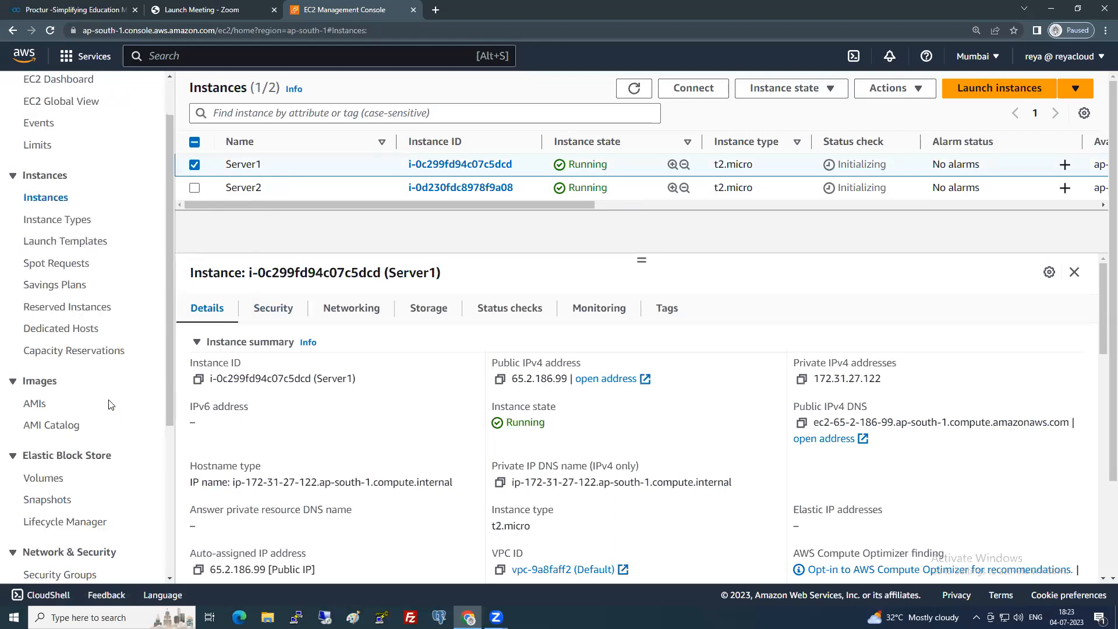
scroll(74, 475, up, 2)
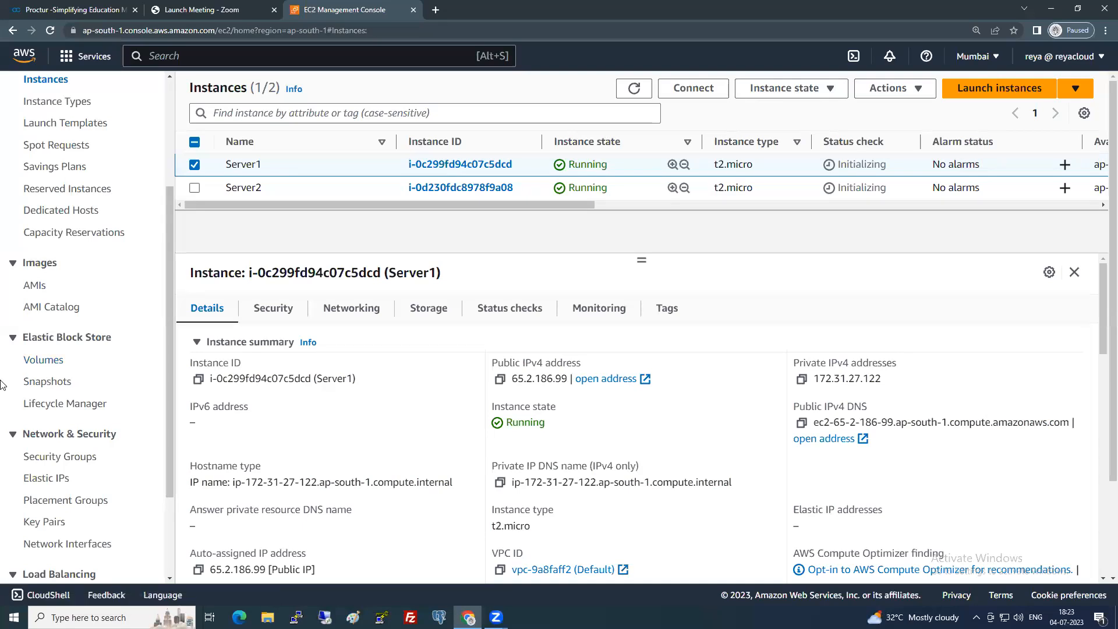
Refresh the Volumes list and scroll its table to the Name column of the two 30 GiB volumes.
click(46, 360)
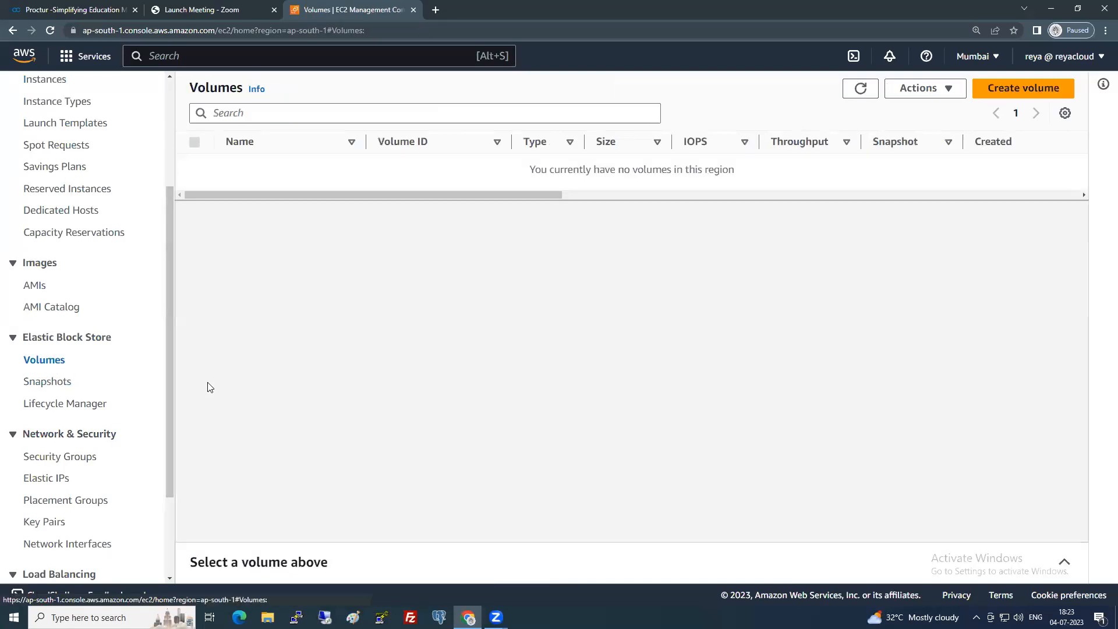
click(864, 89)
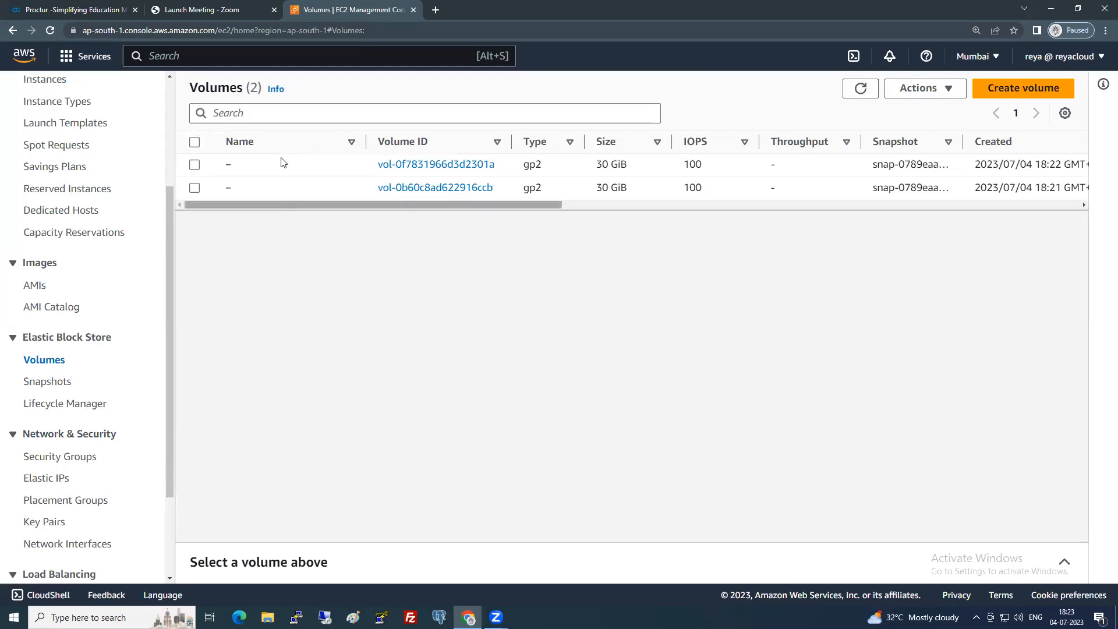
drag(283, 205, 241, 202)
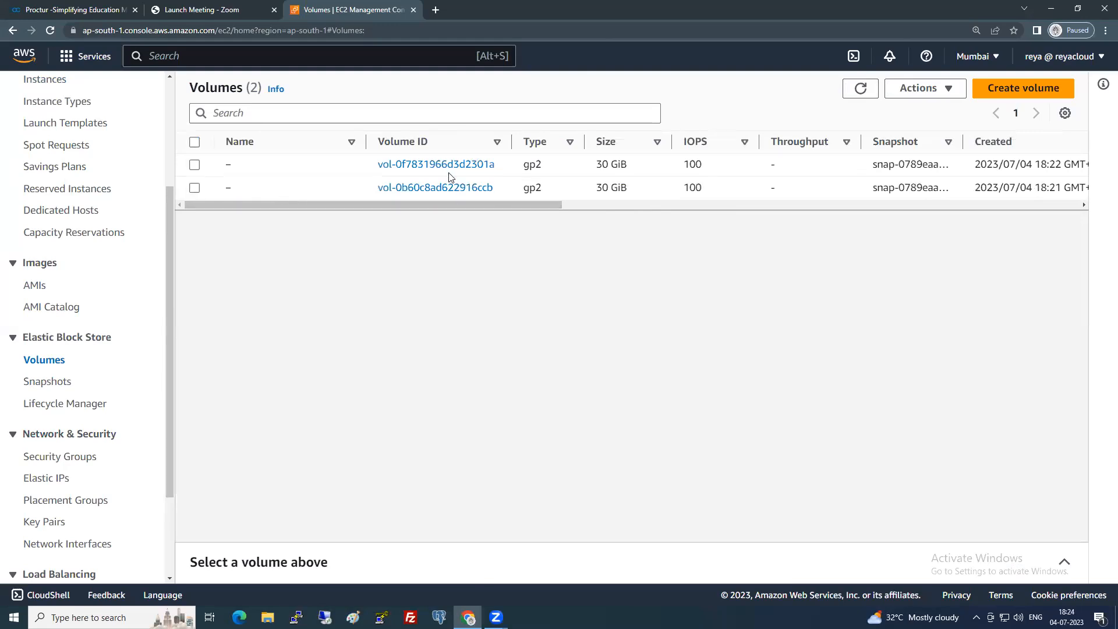
drag(364, 204, 660, 211)
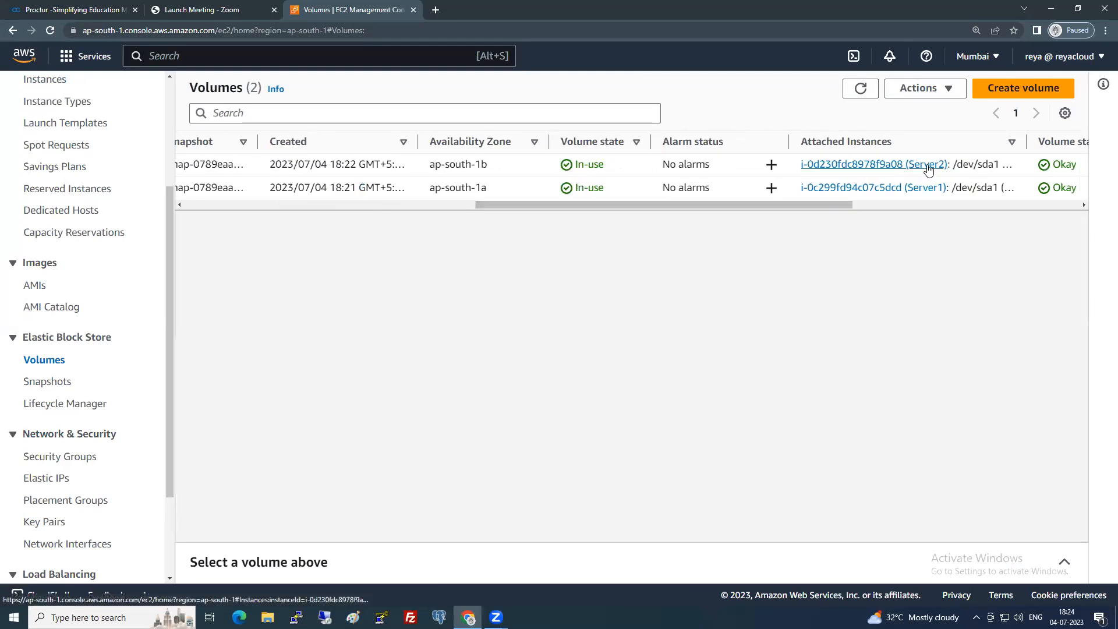
drag(771, 208, 770, 208)
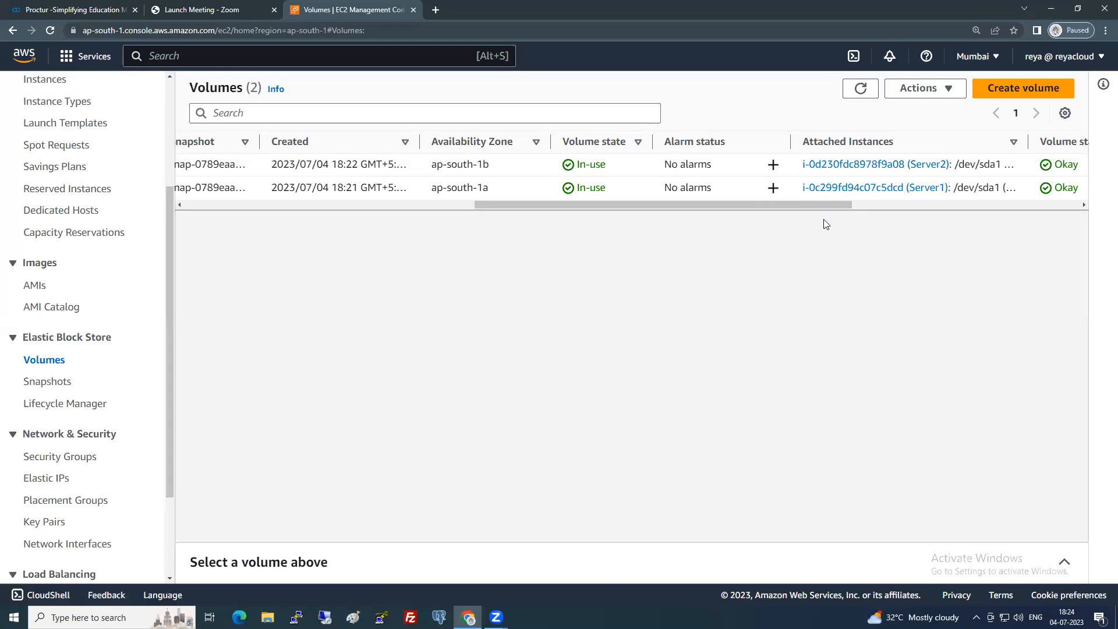
drag(823, 206, 410, 212)
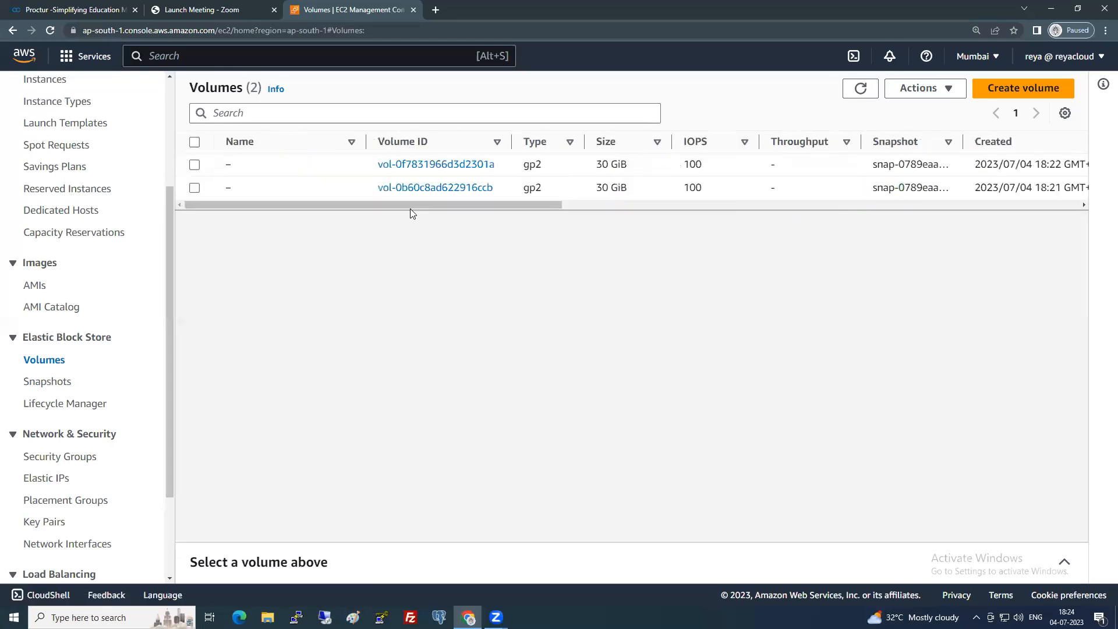
Name the two root volumes Server2-ROOT and Server1- ROOT.
click(241, 167)
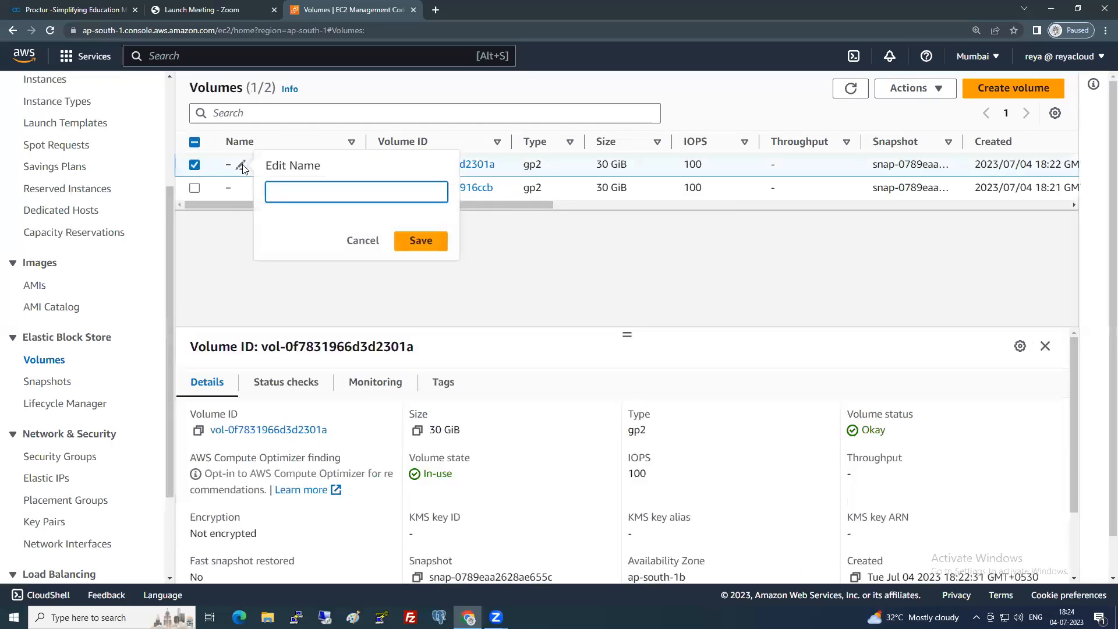
text(Server2-ROOT)
key(Return)
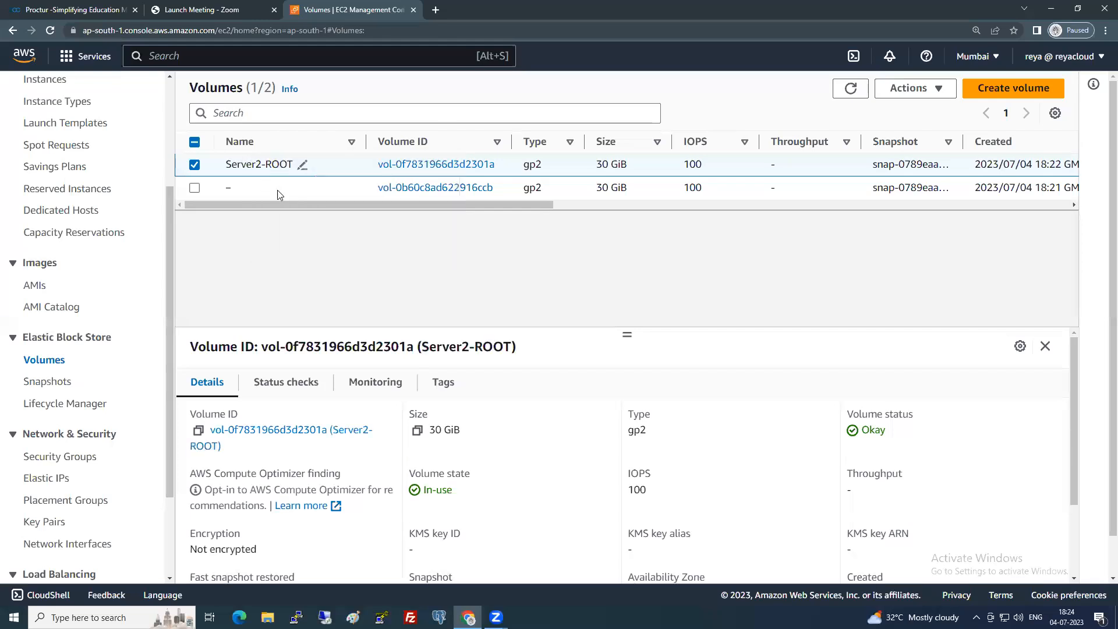
click(241, 188)
text(Se)
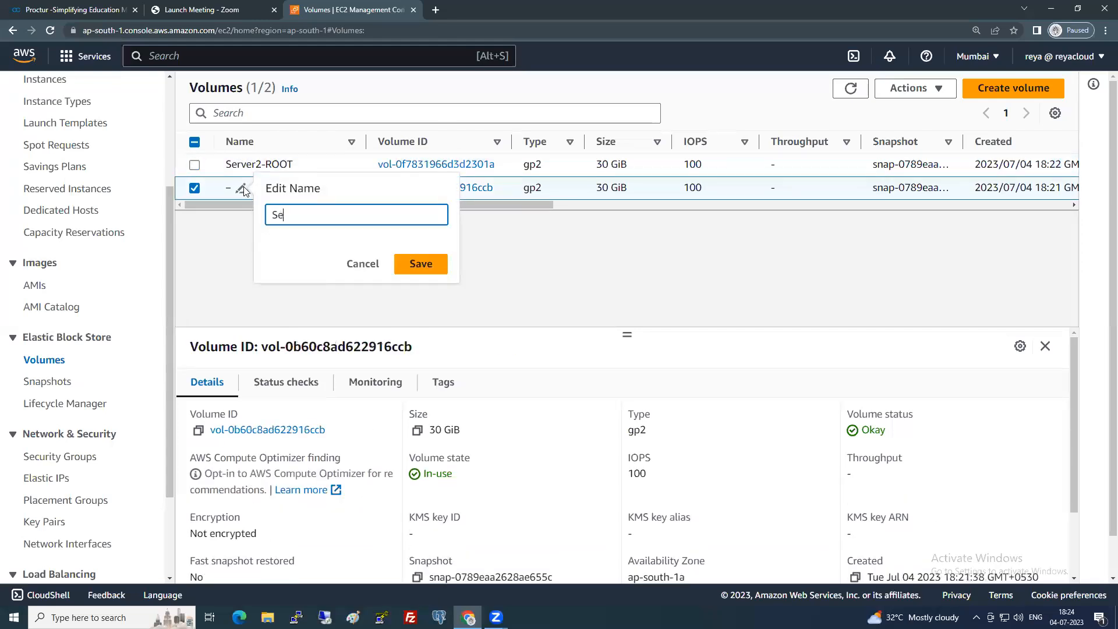
text(rver1- ROOT)
key(Return)
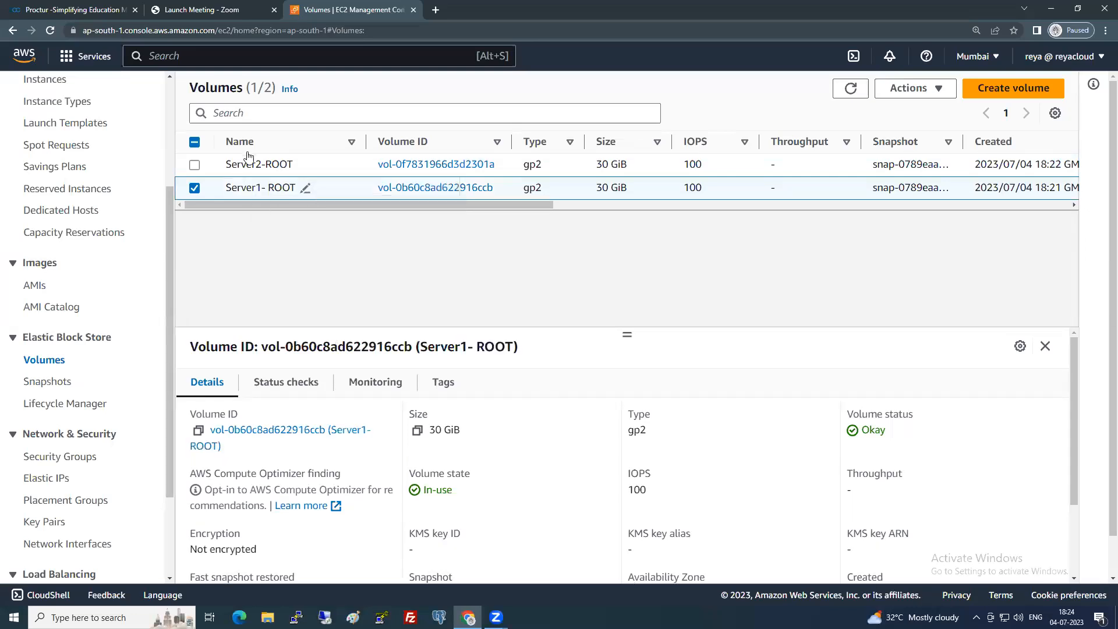
Sort volumes by name, refresh Instances, then return to Volumes and open Server1- ROOT's Actions.
click(243, 149)
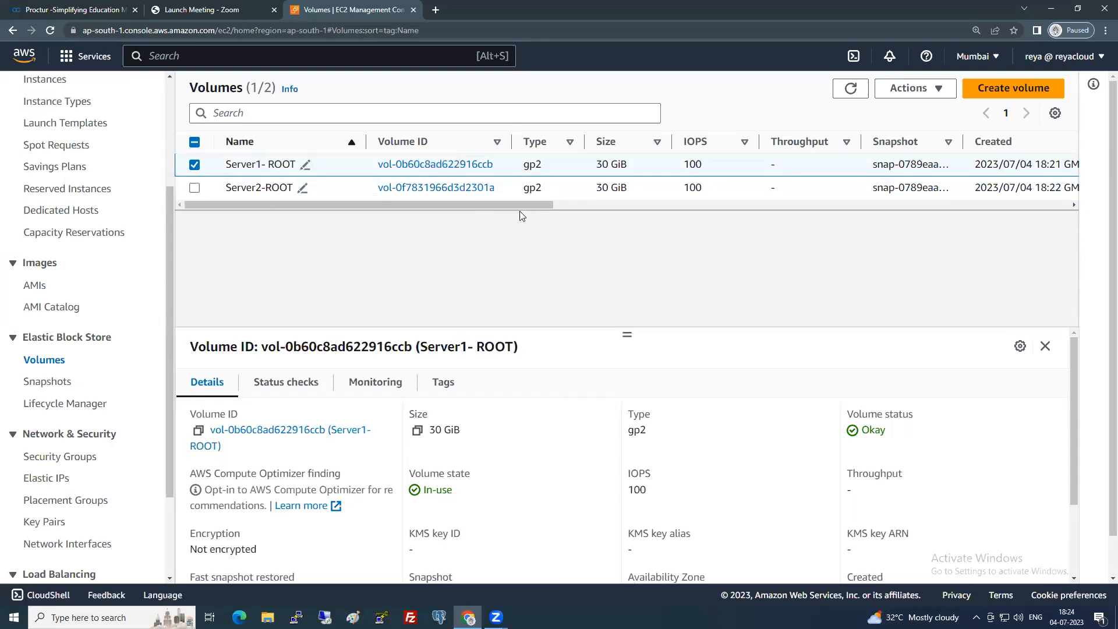
mouse_move(487, 206)
mouse_down()
mouse_move(514, 214)
mouse_move(480, 214)
mouse_up()
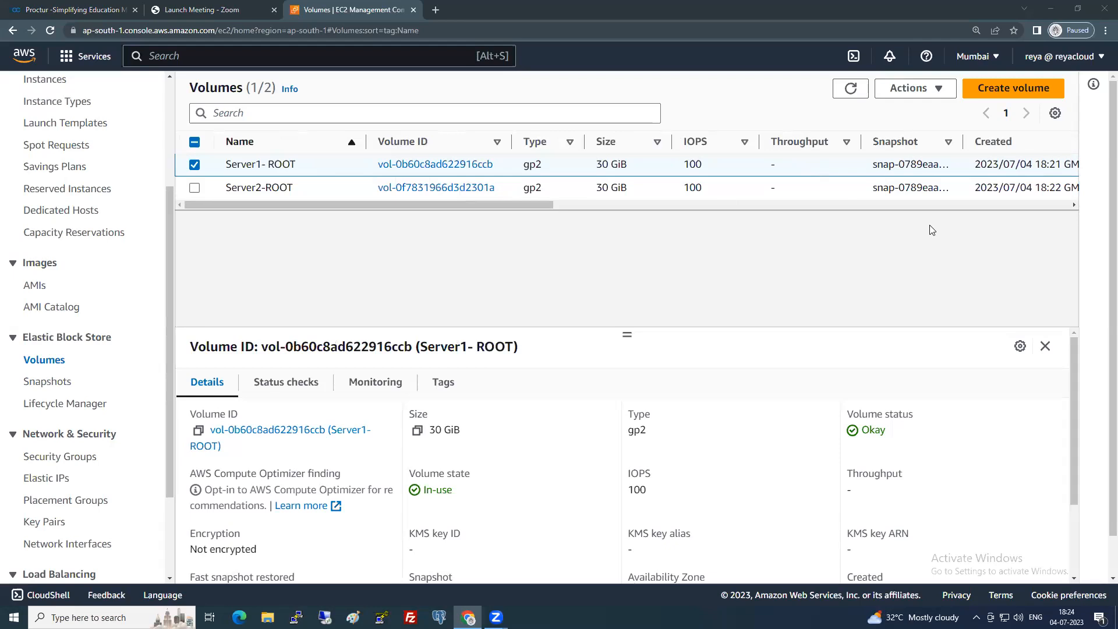
scroll(75, 252, up, 3)
click(50, 256)
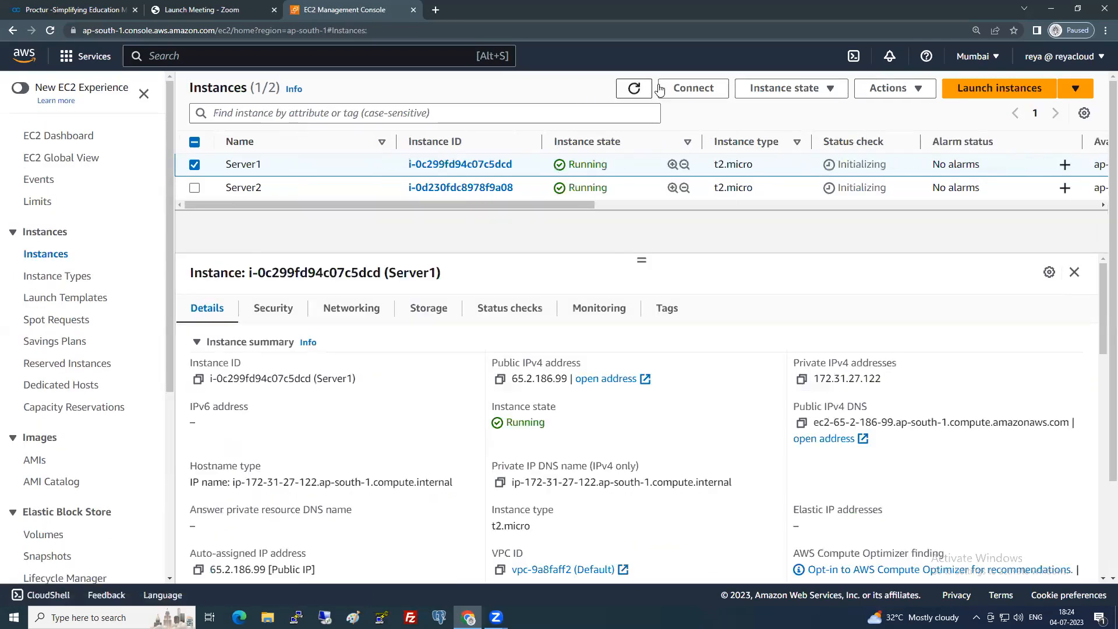
click(635, 90)
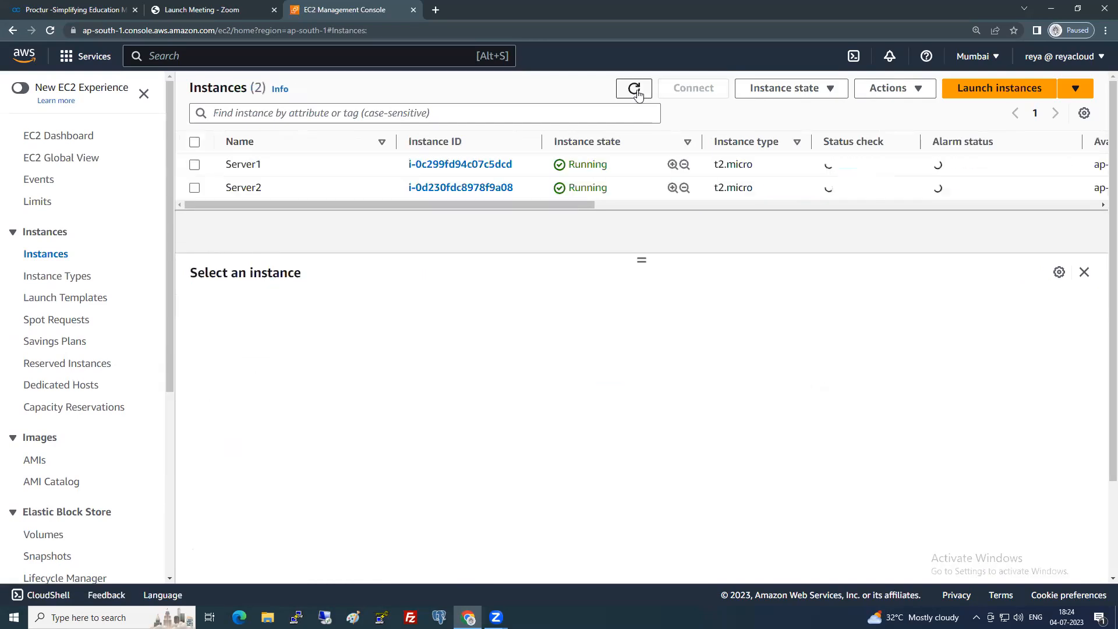
scroll(134, 462, down, 2)
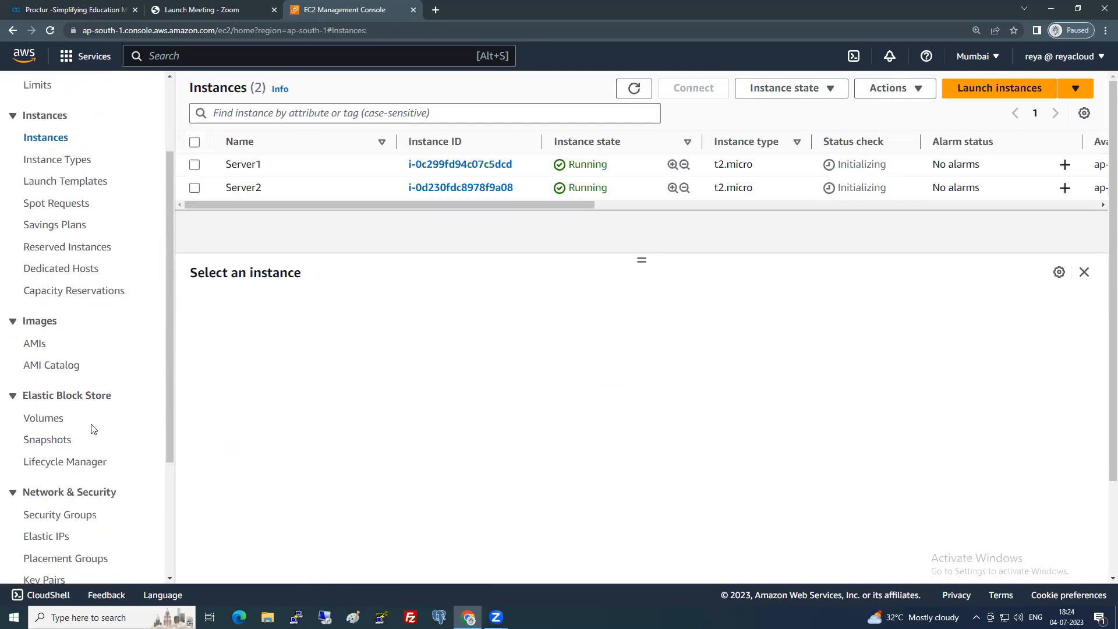
click(54, 424)
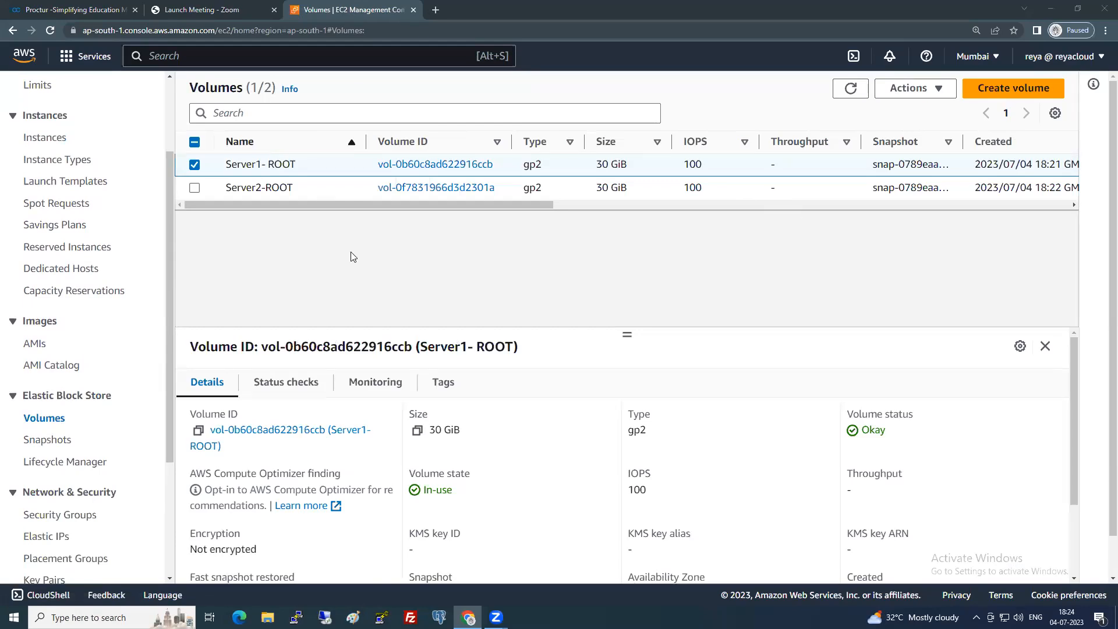
click(910, 89)
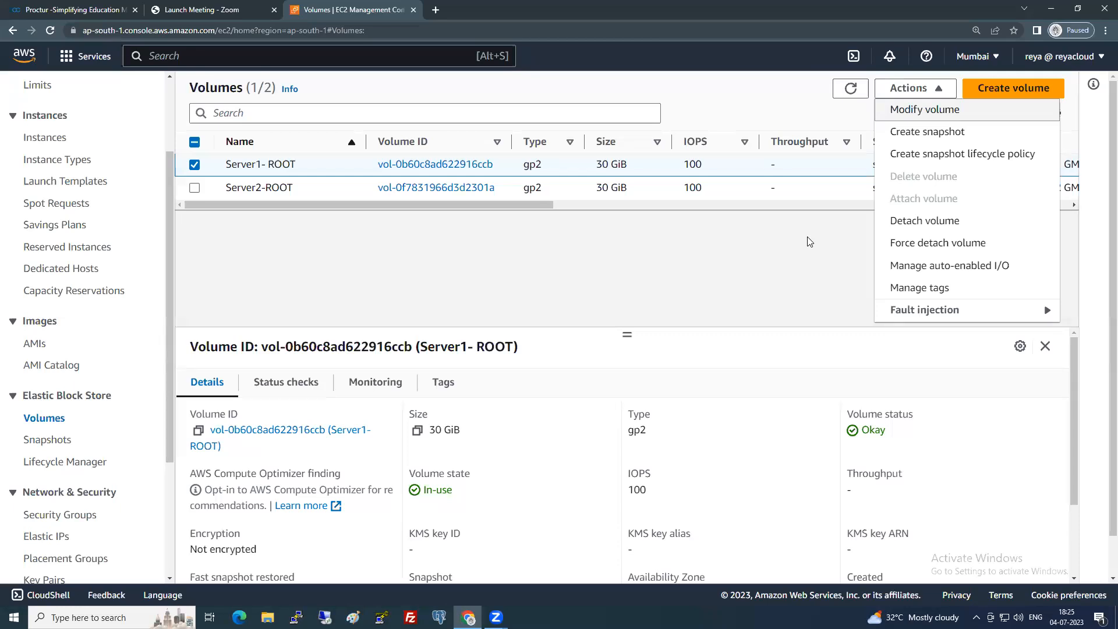
Create a snapshot of Server1- ROOT with the description WindowsSnap.
click(783, 250)
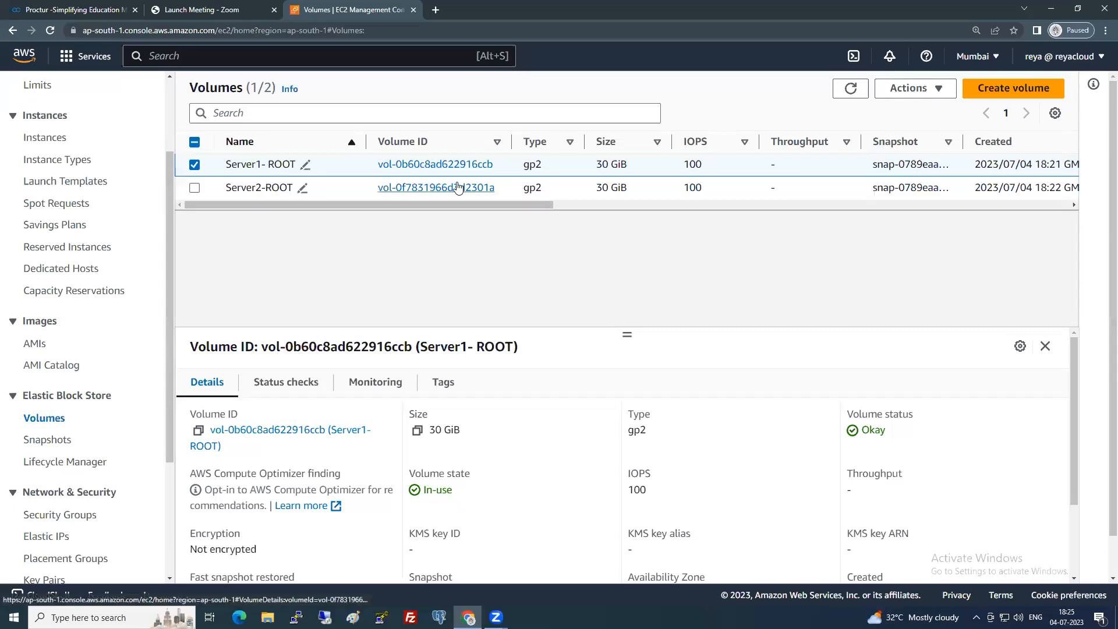
click(926, 93)
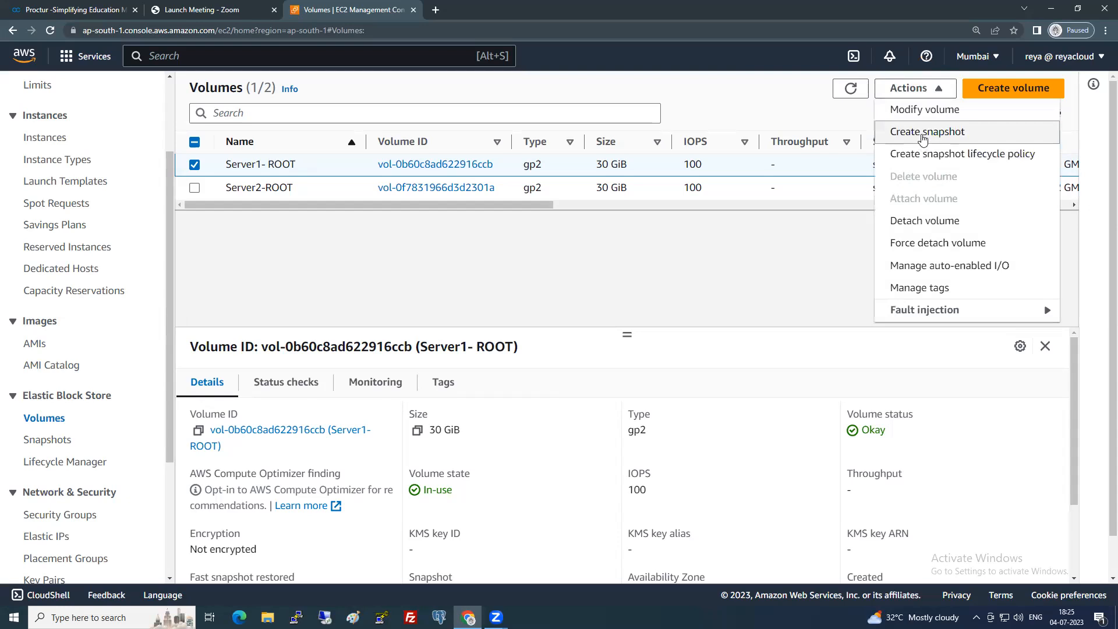
click(922, 134)
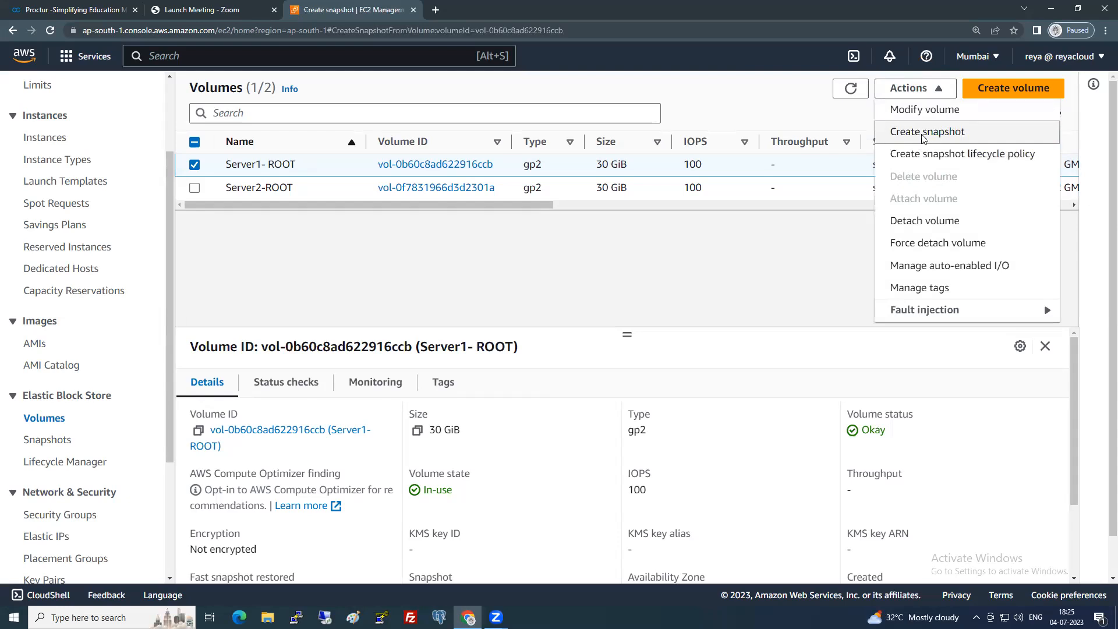
click(251, 327)
text(WindowsSnap)
scroll(252, 329, down, 2)
click(549, 557)
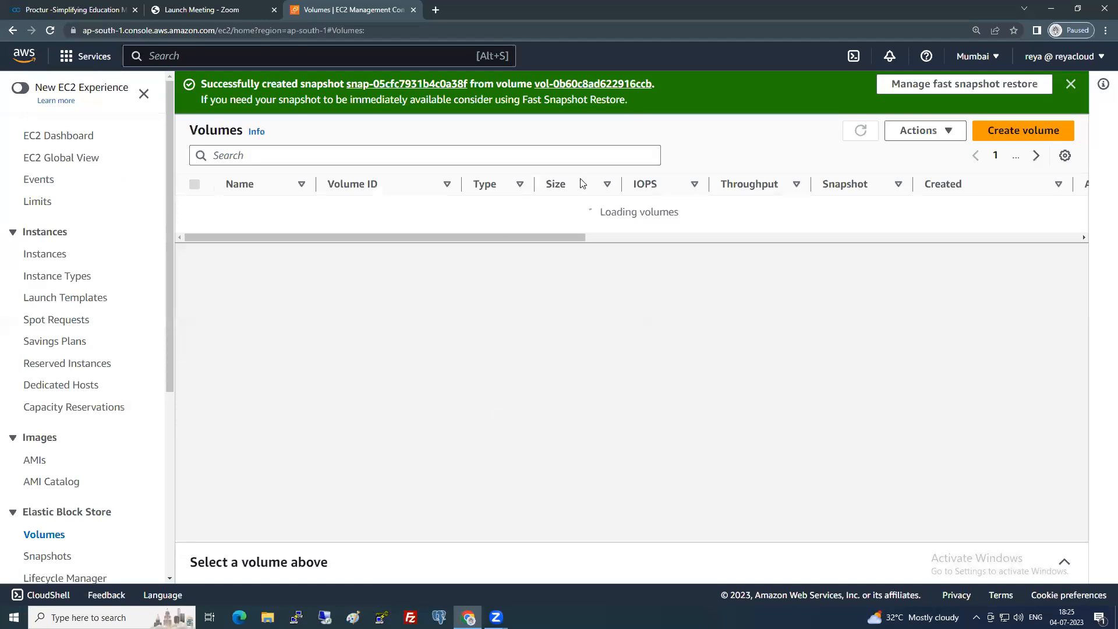
Dismiss the success banner, sort volumes by name, and return to the Instances list.
click(1070, 86)
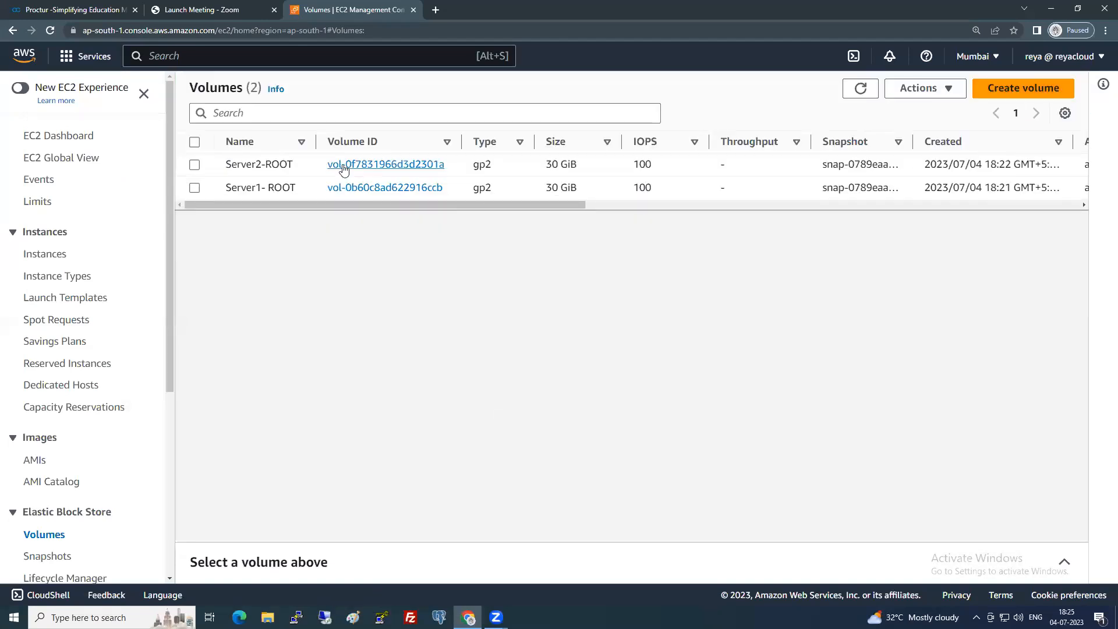
click(265, 153)
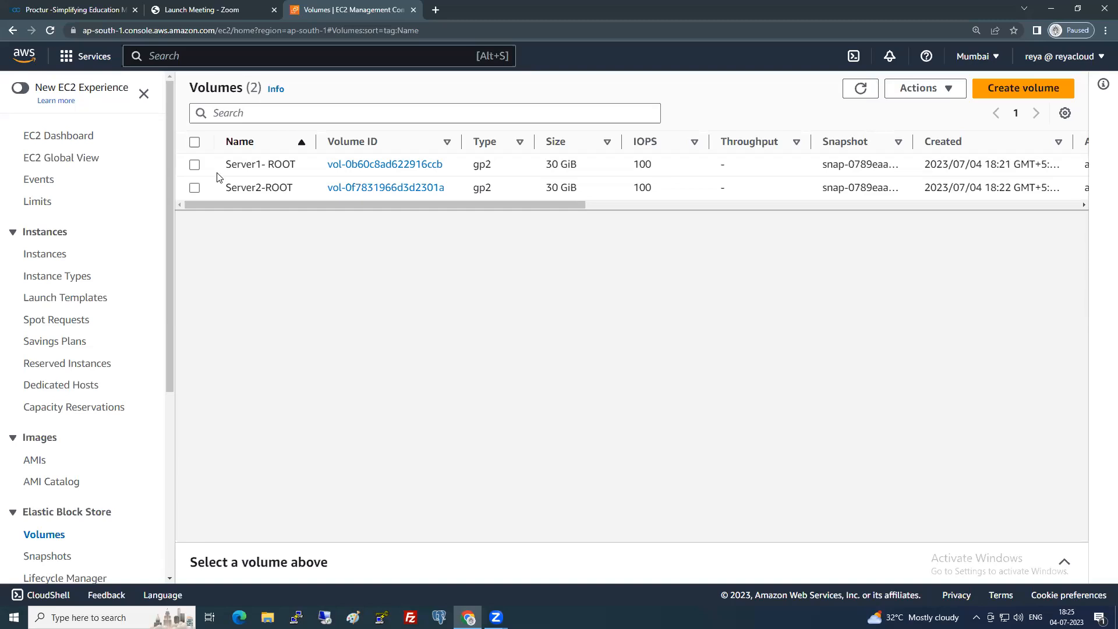
click(46, 254)
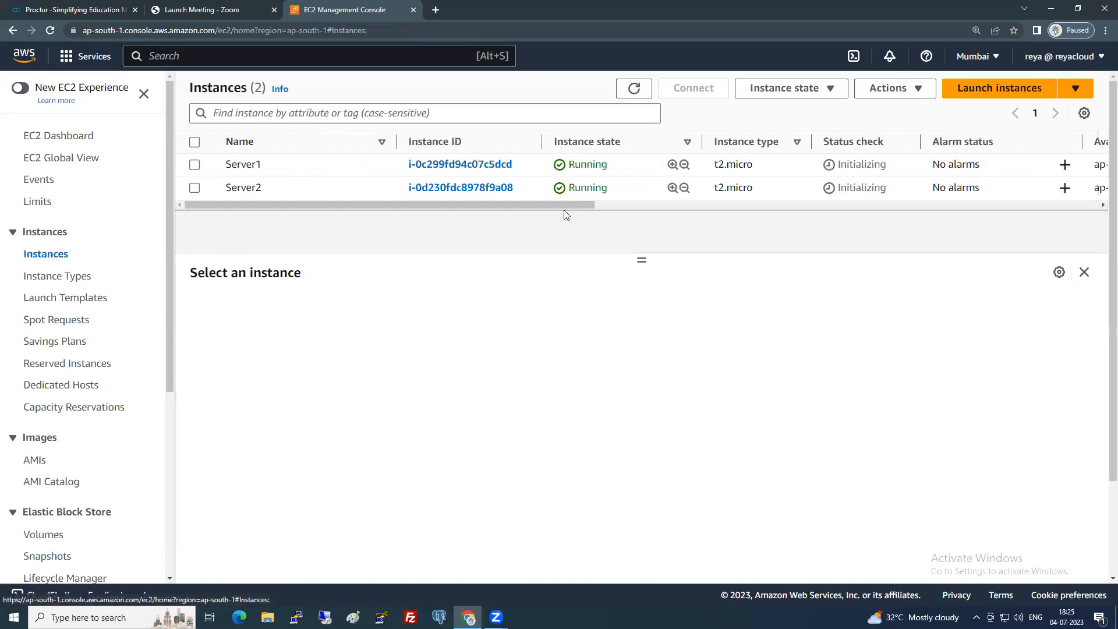
Reload the instances, select Server1, and view its default security group's inbound rules.
click(634, 88)
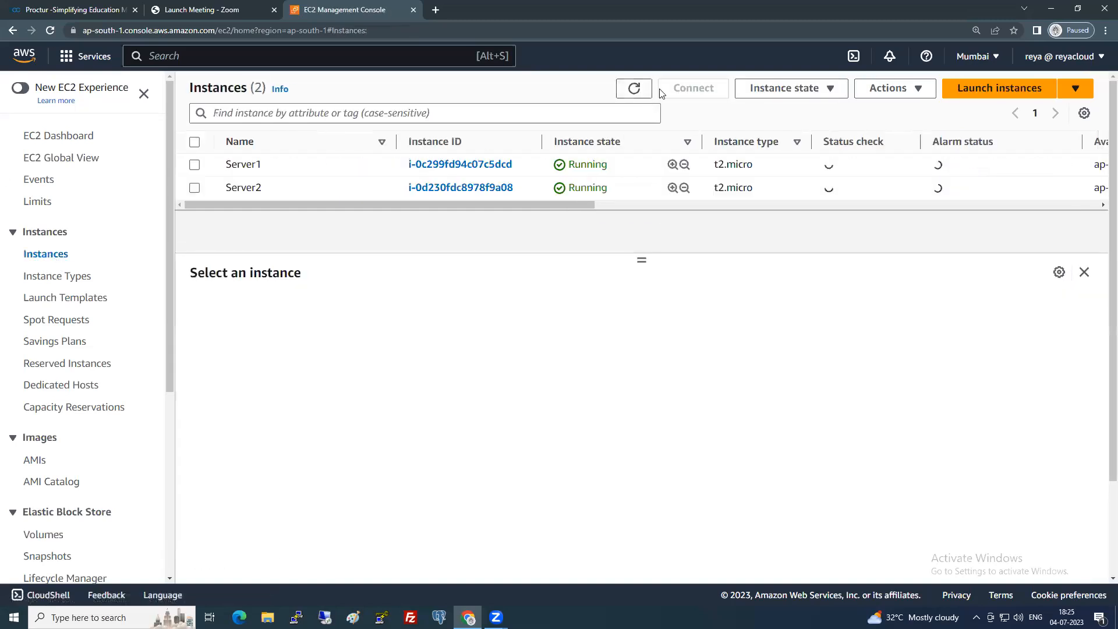
click(195, 166)
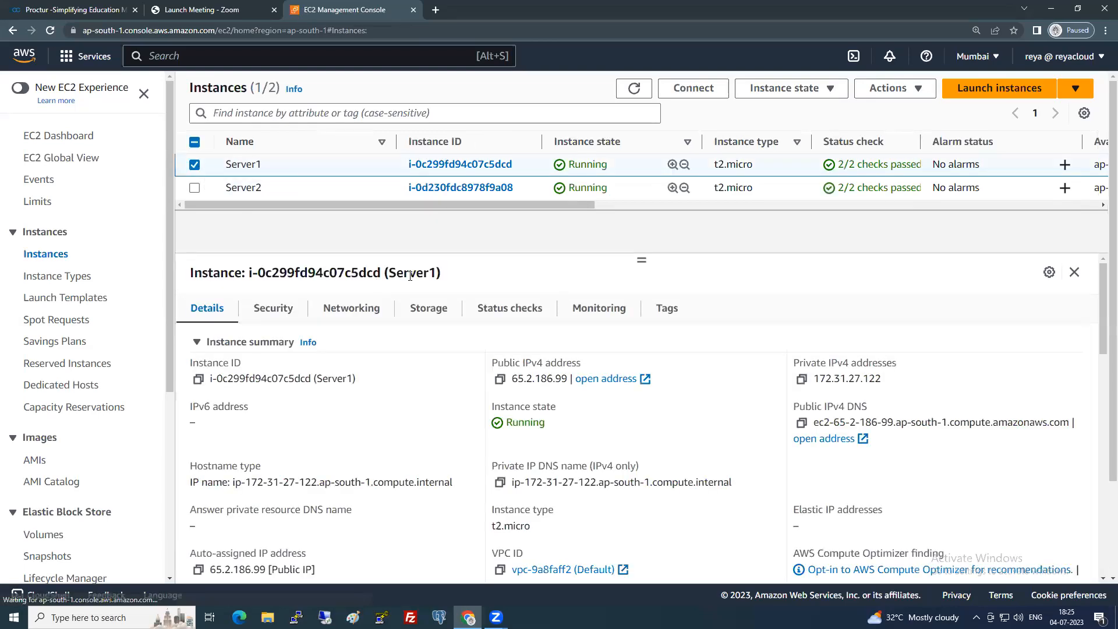
scroll(113, 413, down, 4)
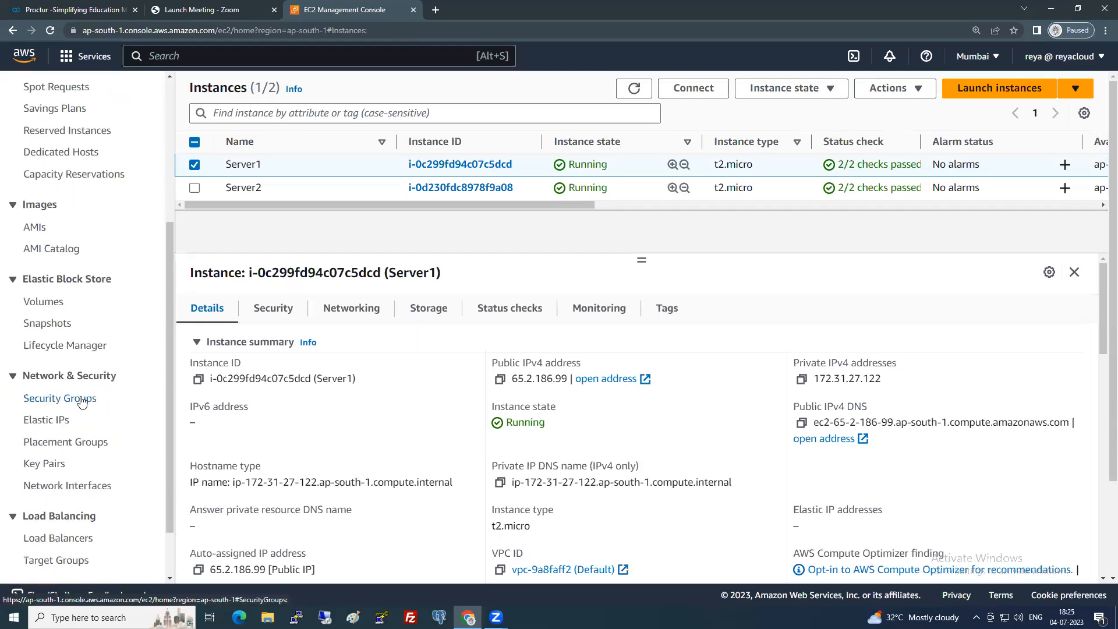
click(82, 400)
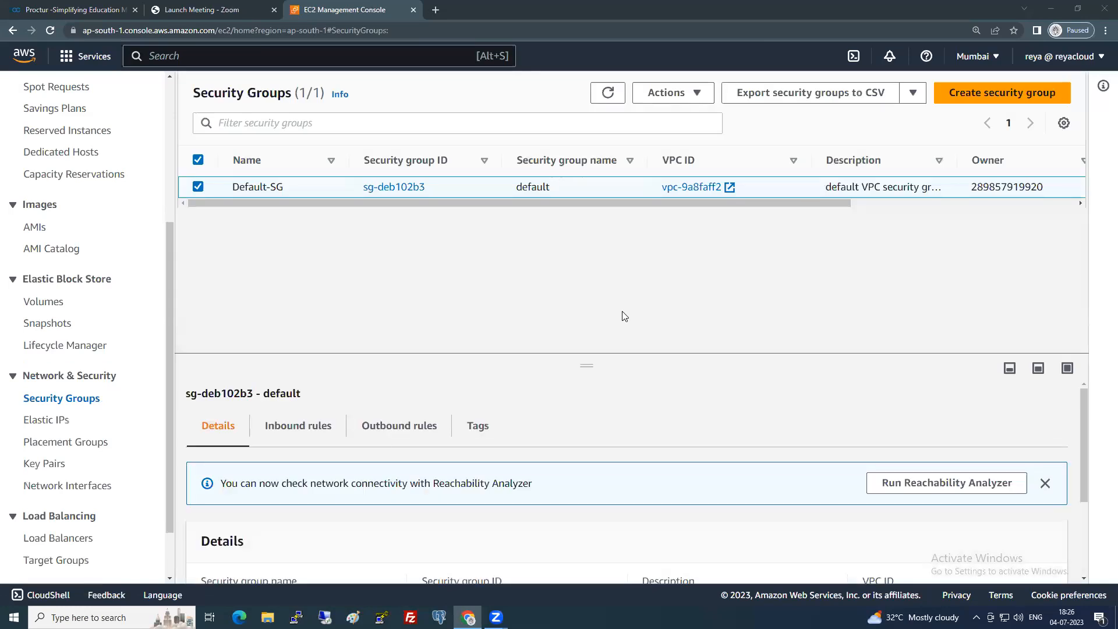
click(294, 427)
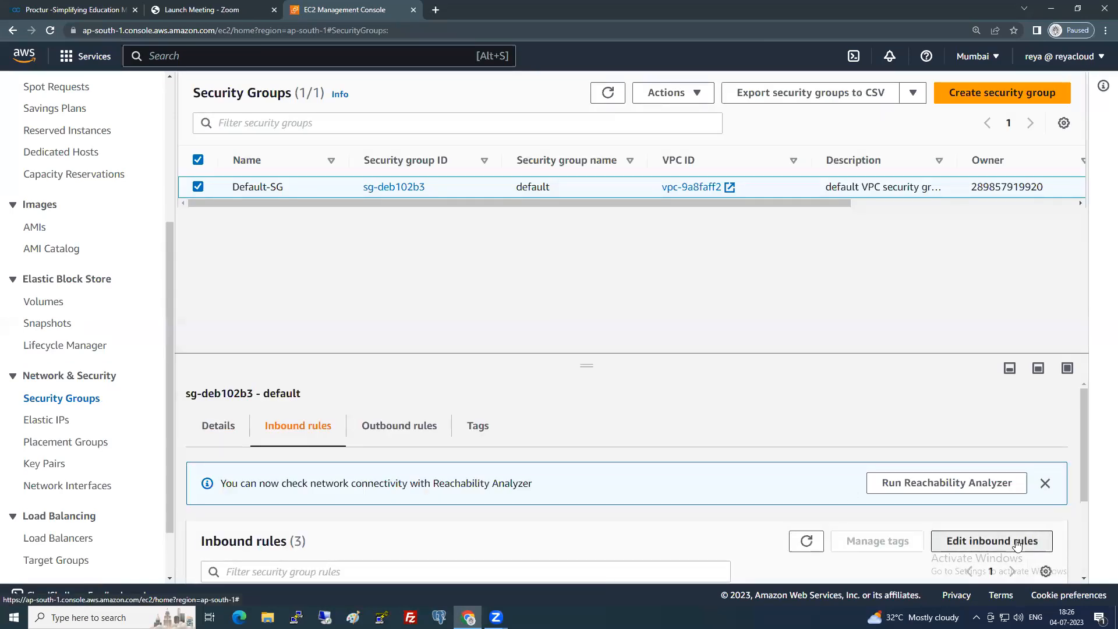
Edit the inbound rules so the RDP rule's source is My IP.
click(1016, 543)
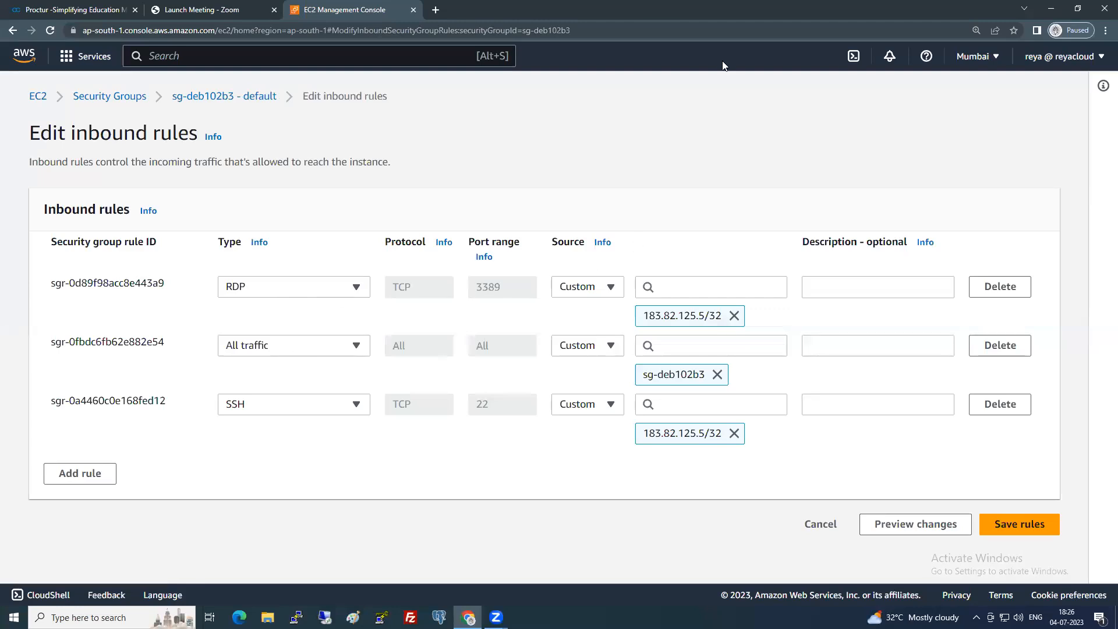
click(587, 287)
click(575, 399)
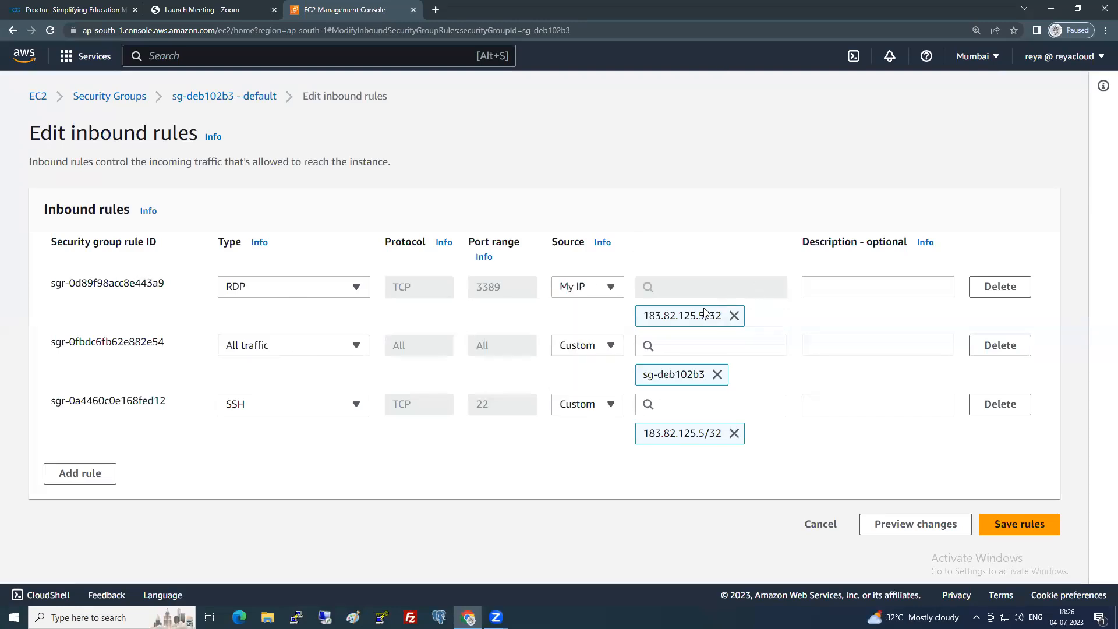
drag(648, 315, 713, 312)
drag(645, 317, 720, 313)
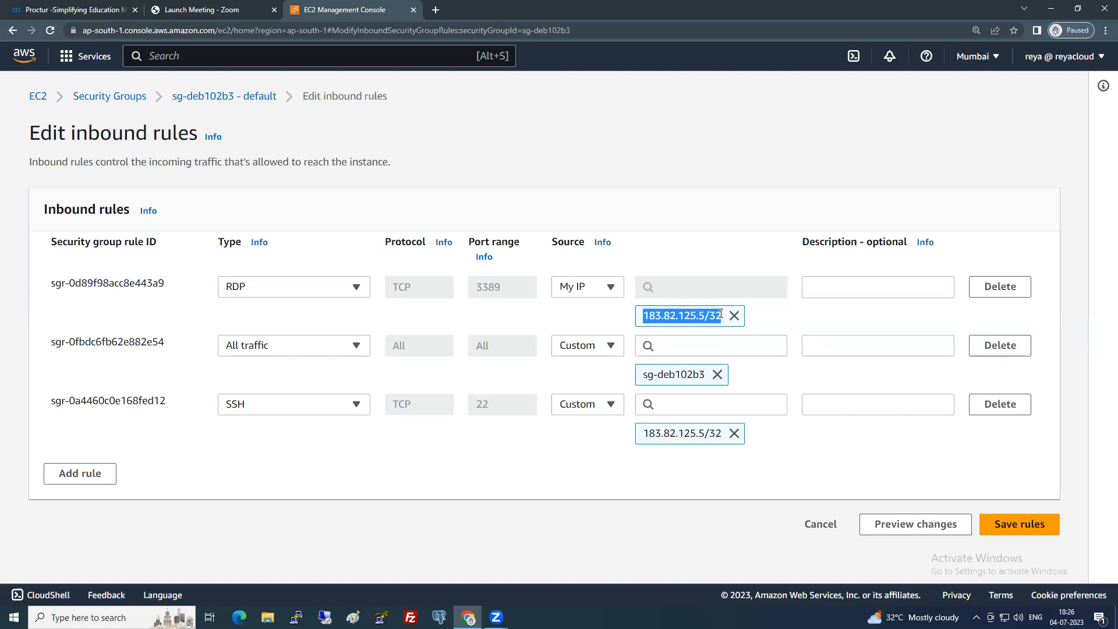
click(436, 10)
text(google.com)
key(Return)
text(what is my)
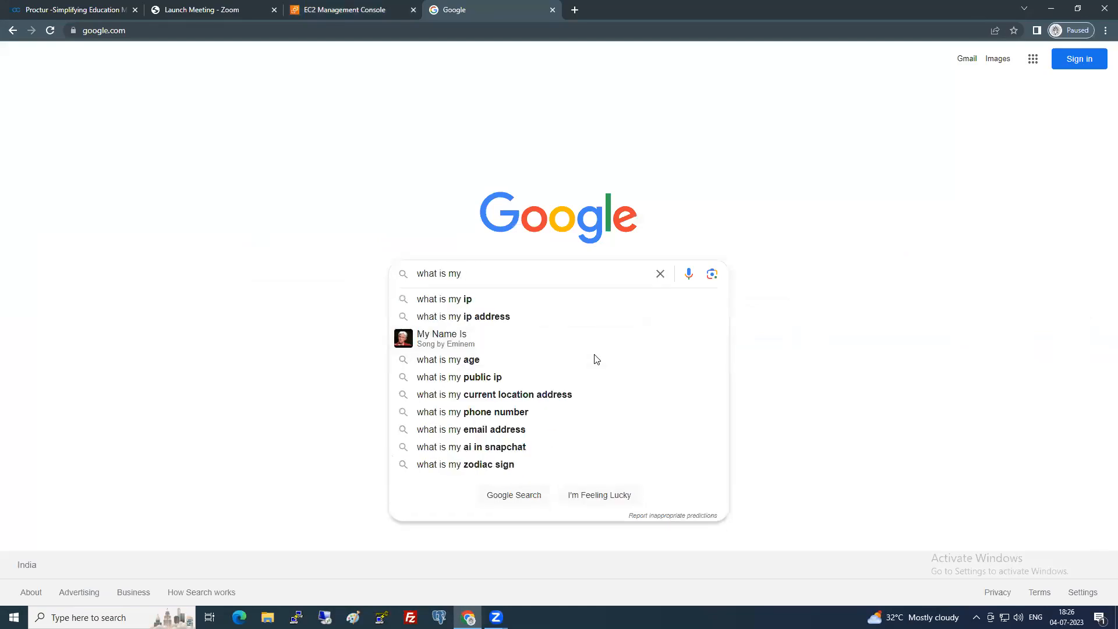
text( ip)
key(Return)
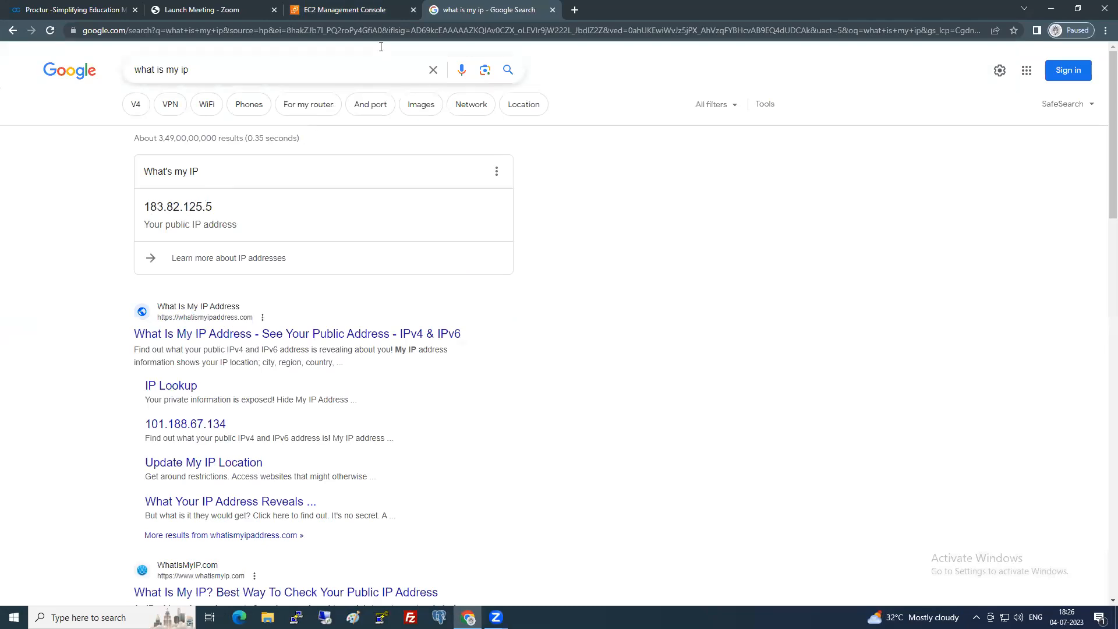
click(350, 10)
click(670, 316)
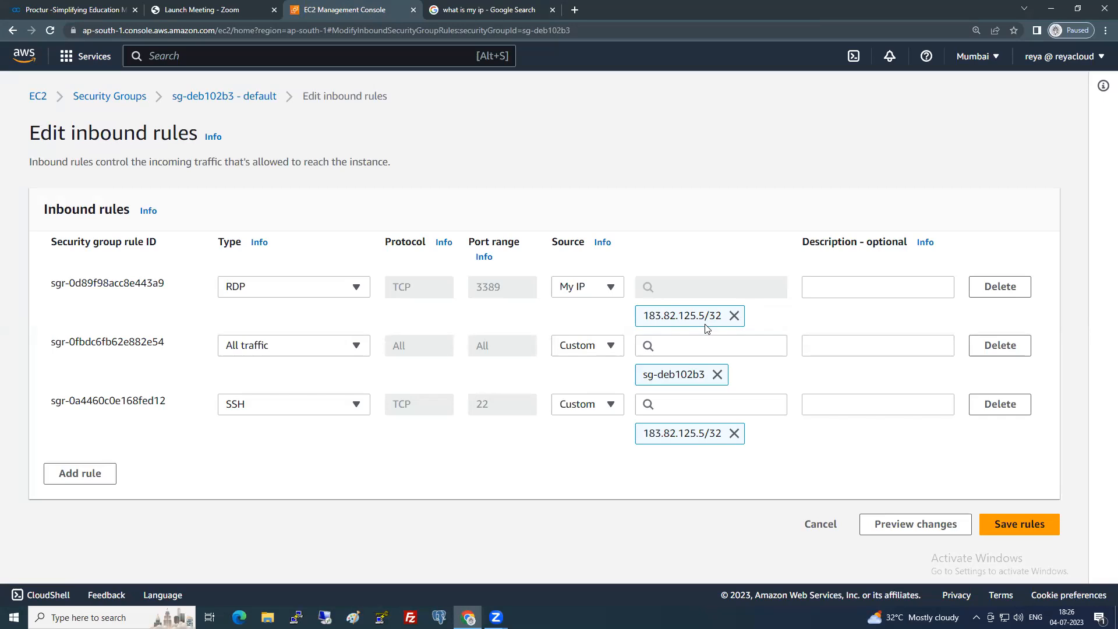
click(464, 7)
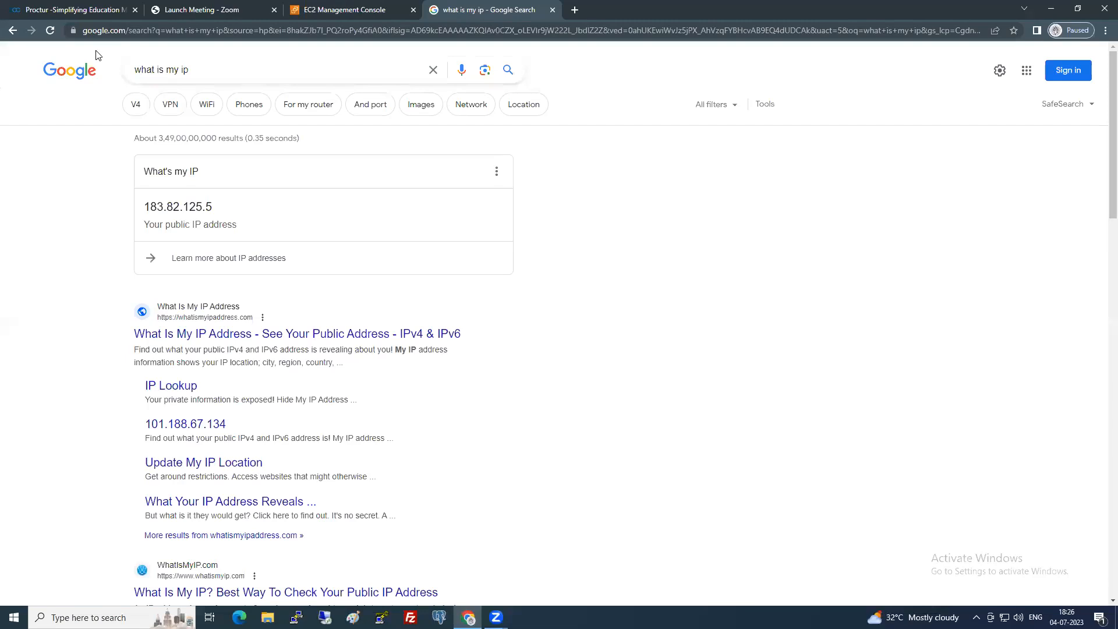
drag(143, 207, 218, 206)
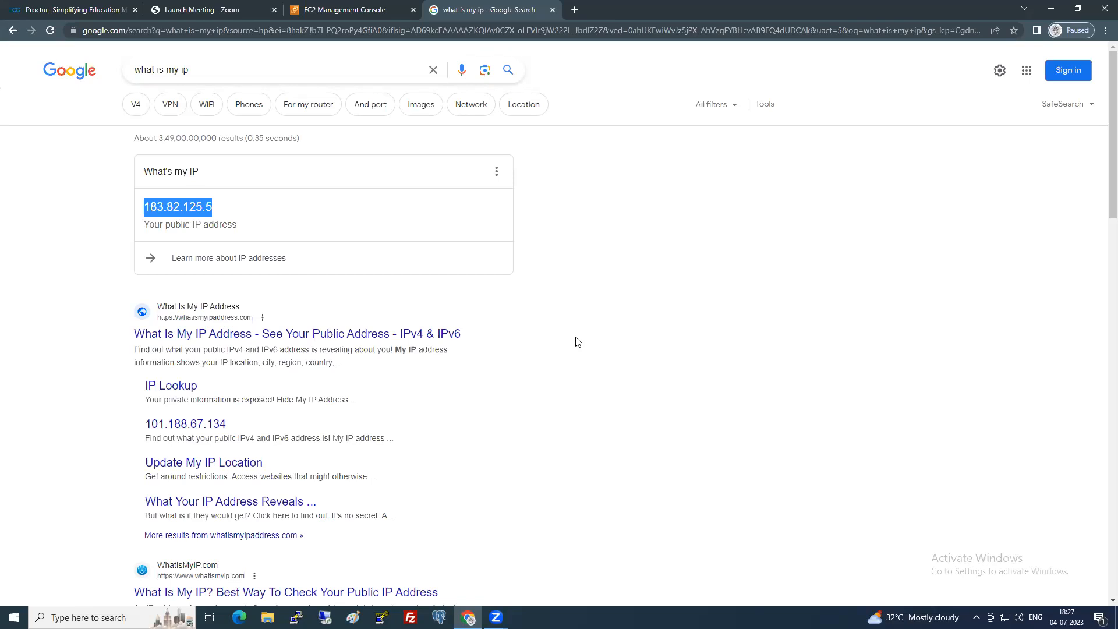
click(378, 8)
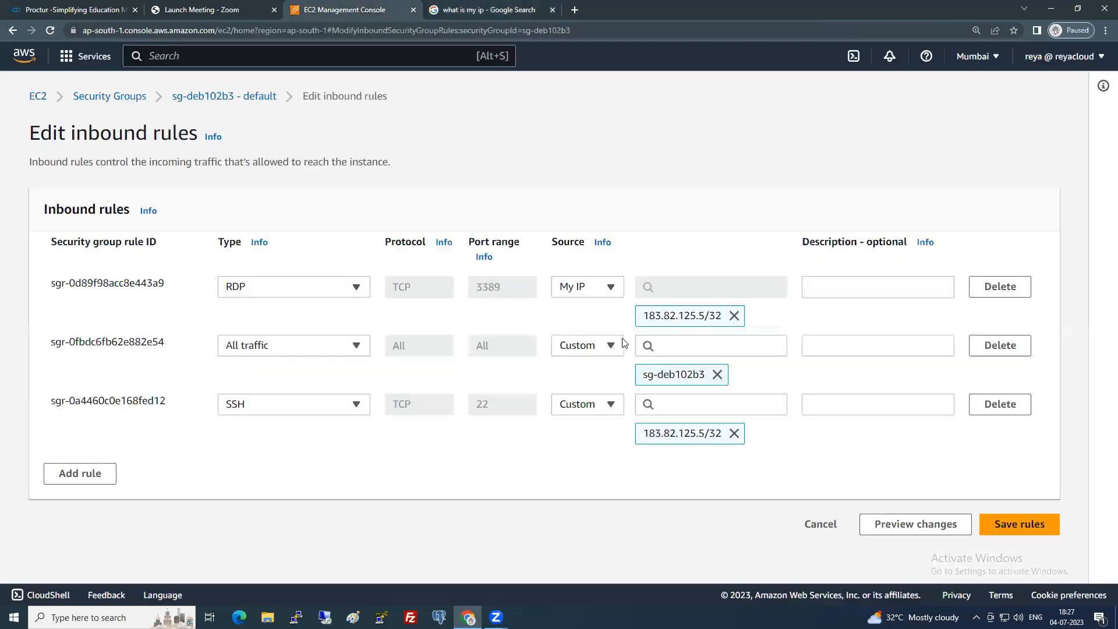
double_click(714, 315)
Discard the inbound rule edits and copy Server1's public IPv4 address from Instances.
click(828, 526)
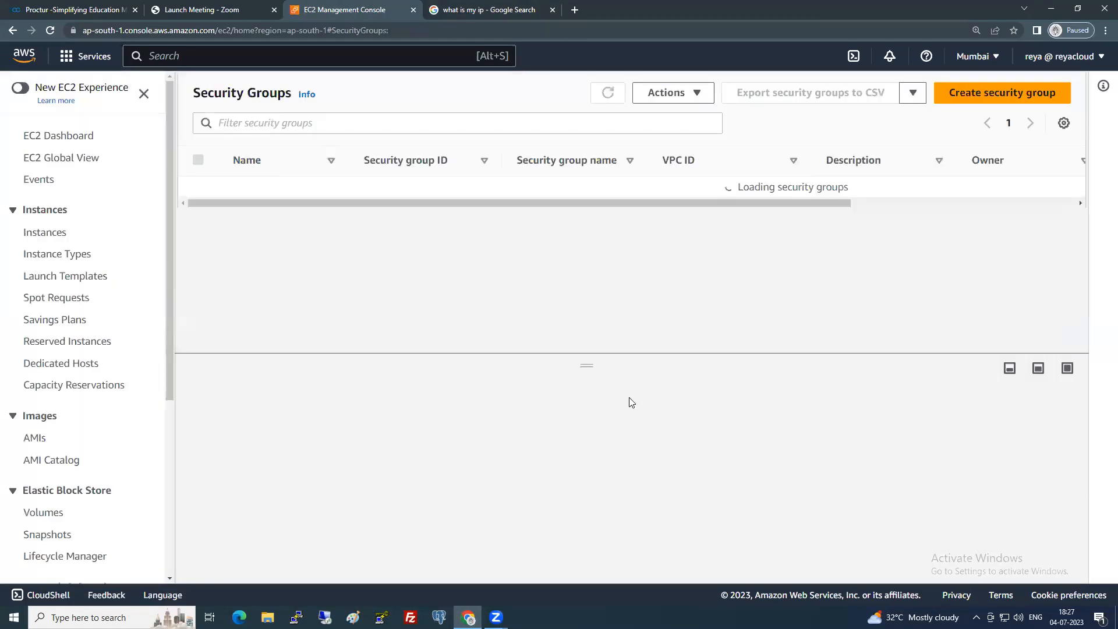
click(52, 257)
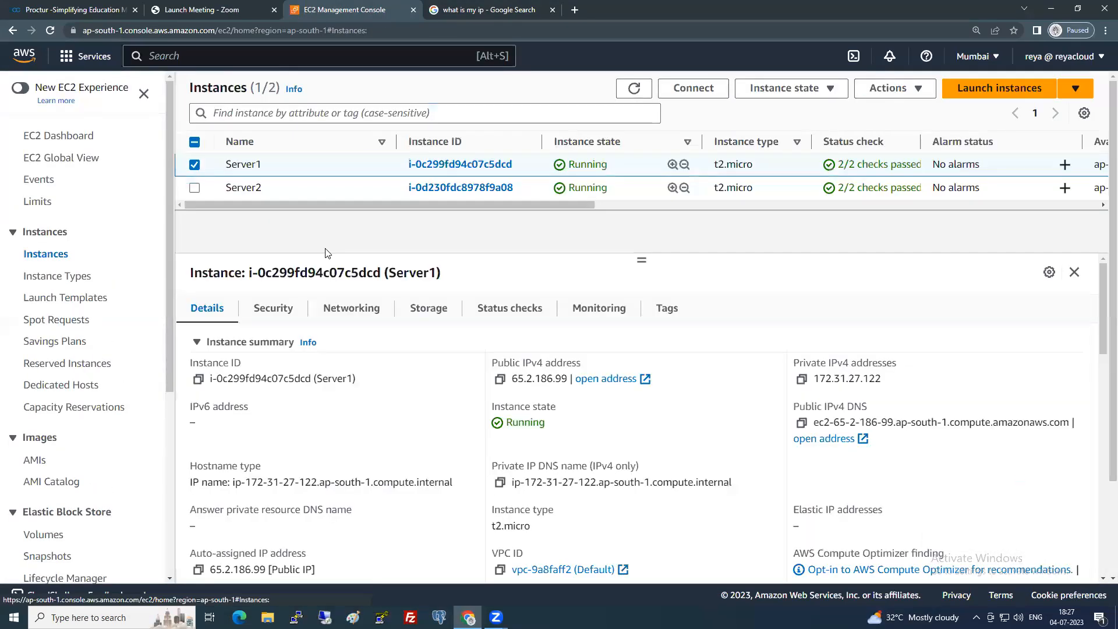
click(500, 380)
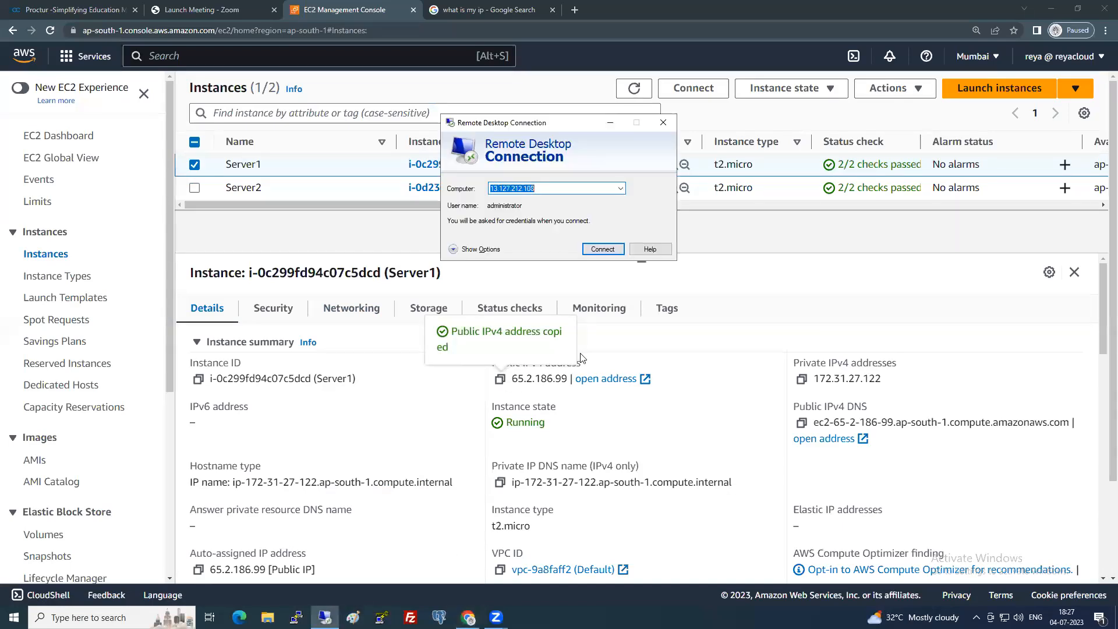
Connect Remote Desktop to 65.2.186.99 with user name administrator.
key(ctrl+v)
click(611, 250)
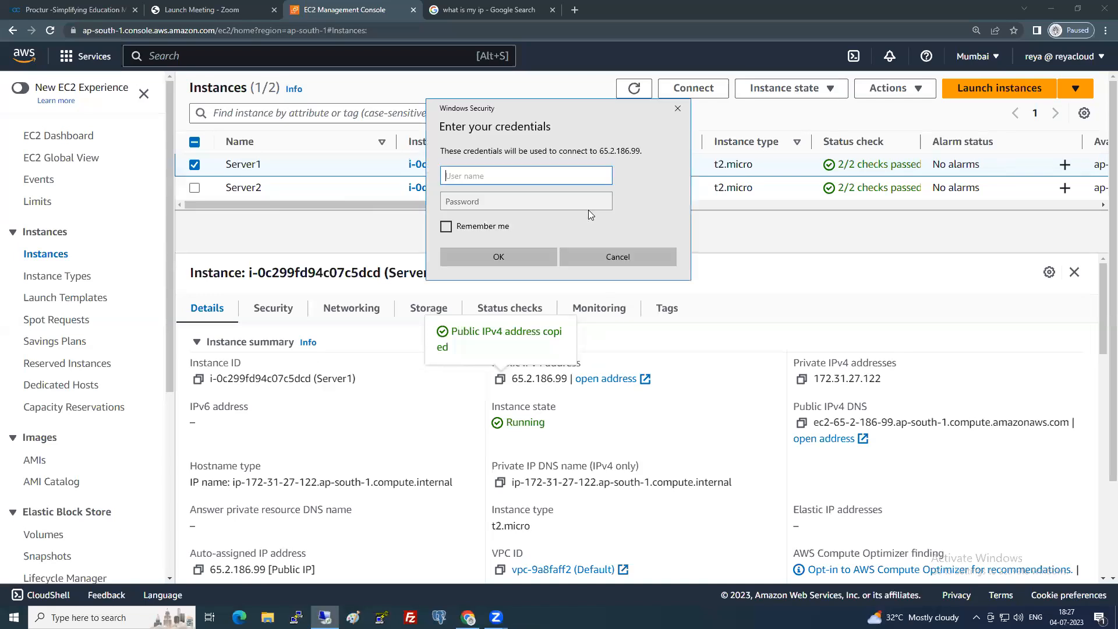
text(administrator)
key(Tab)
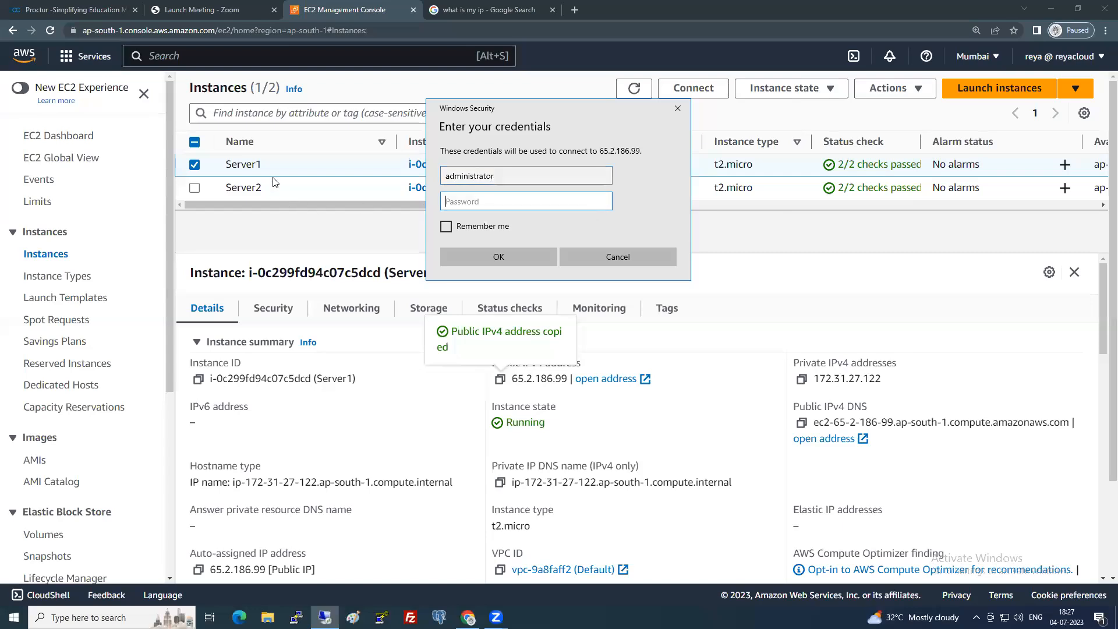
click(298, 229)
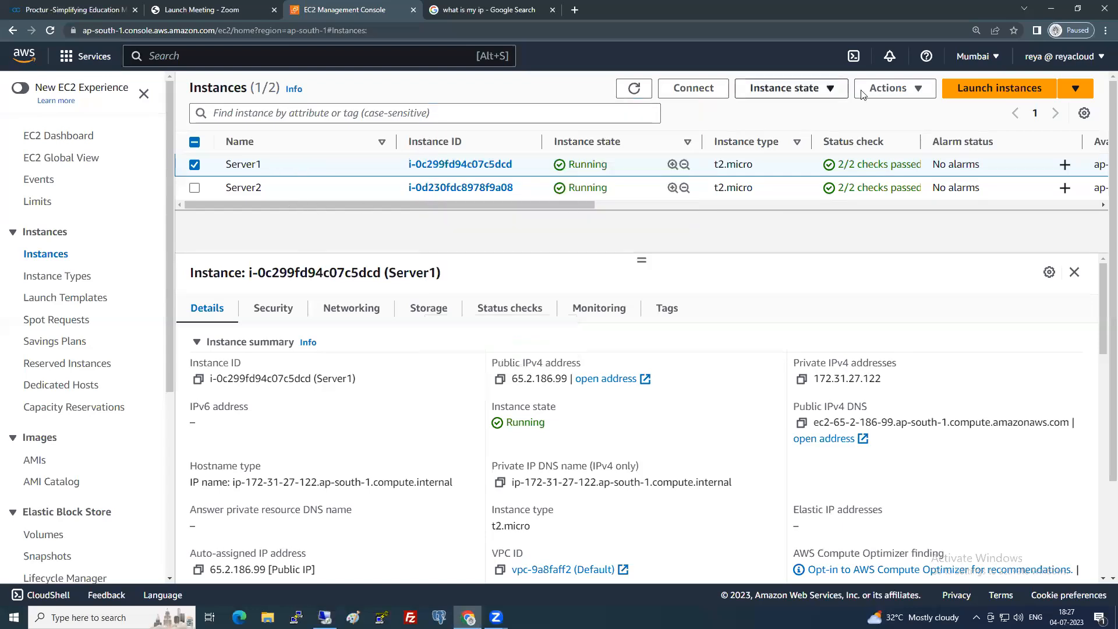
Decrypt Server1's Windows administrator password using the 6PMBATCH.pem key file.
click(895, 88)
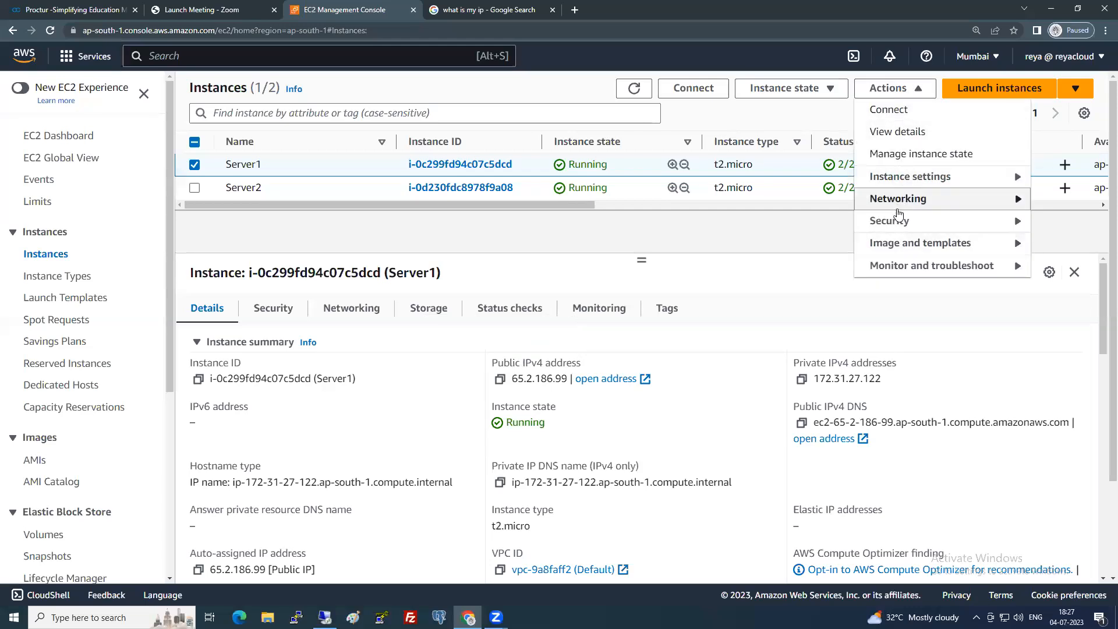
mouse_move(886, 220)
click(795, 244)
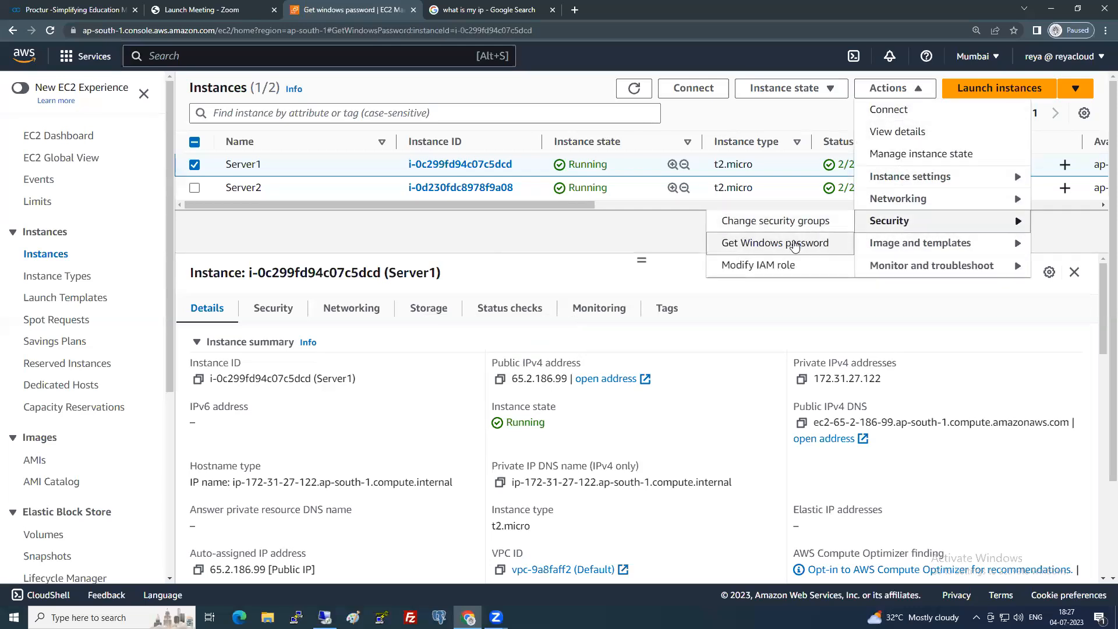
click(194, 326)
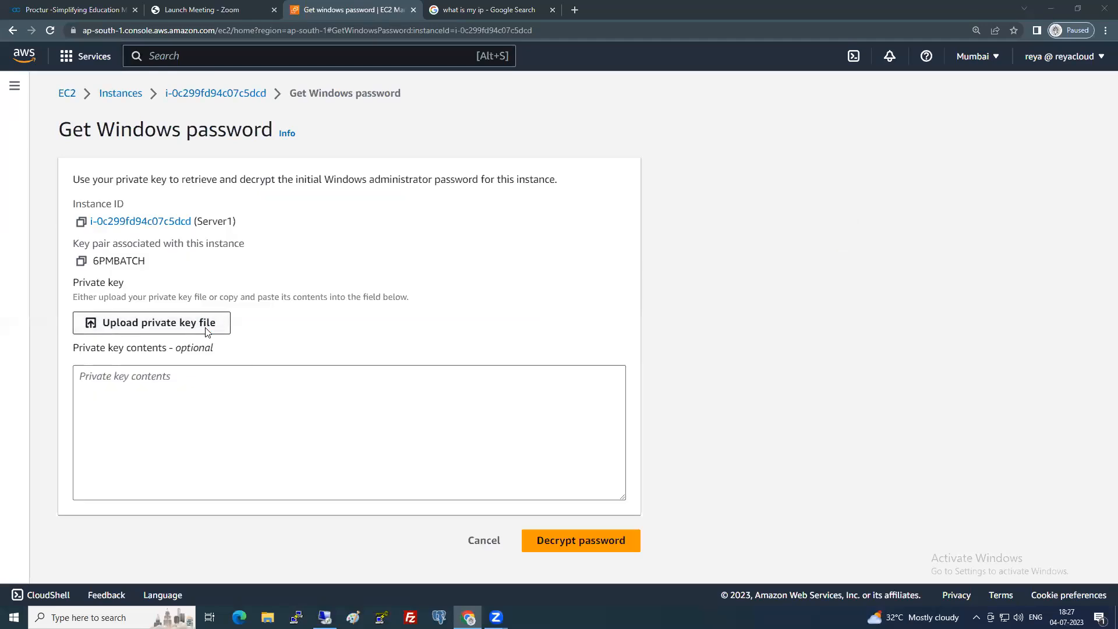
double_click(160, 151)
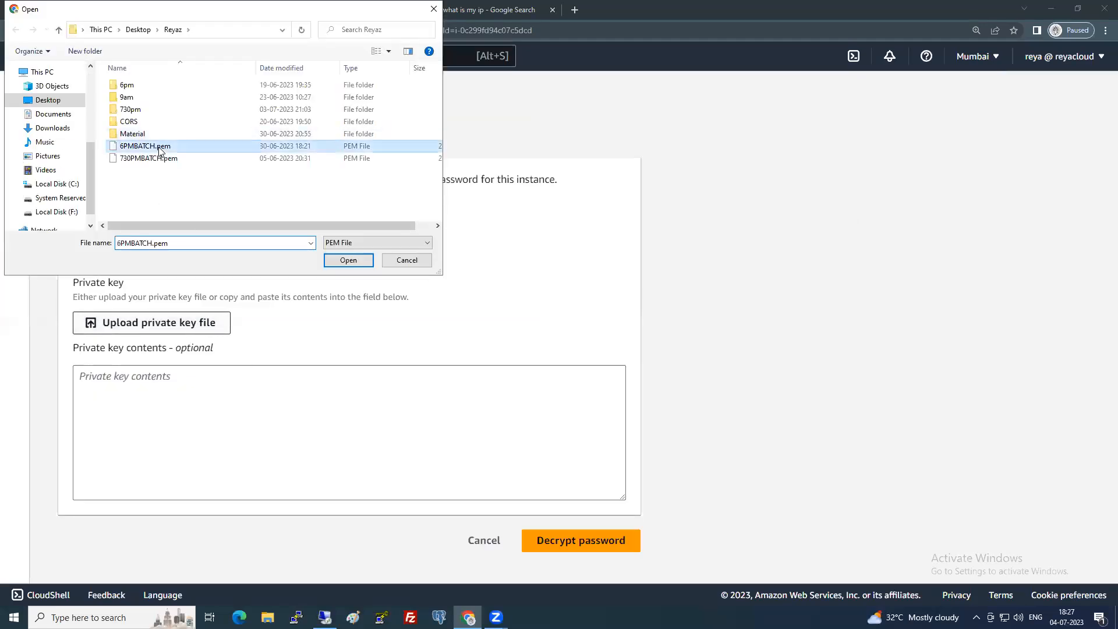
click(573, 575)
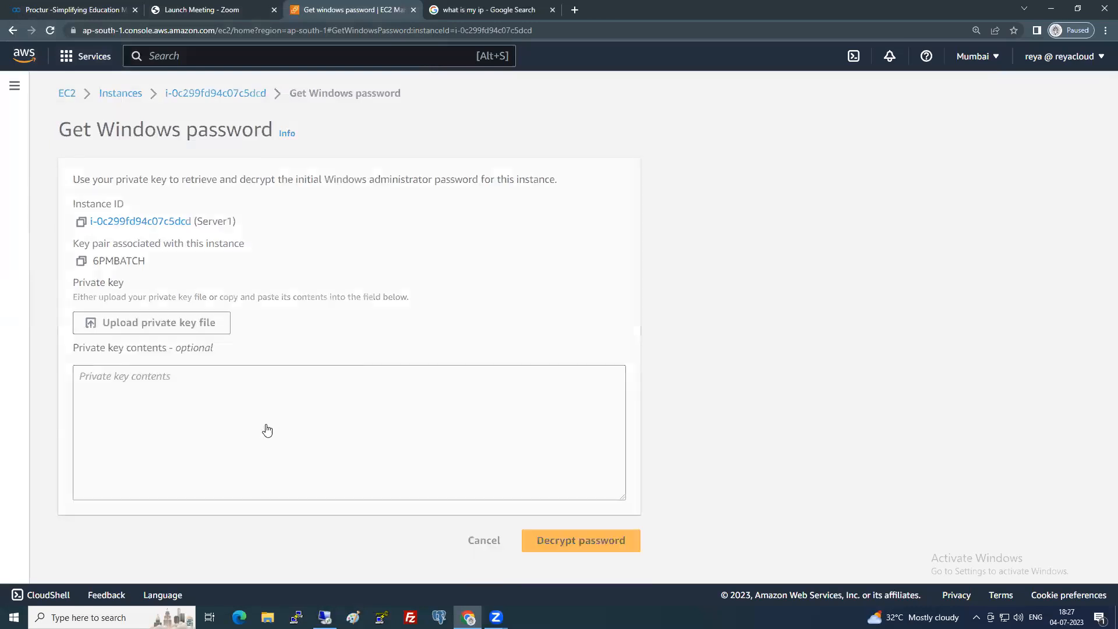
Sign in to Remote Desktop with the decrypted password, accepting the certificate warning.
click(377, 363)
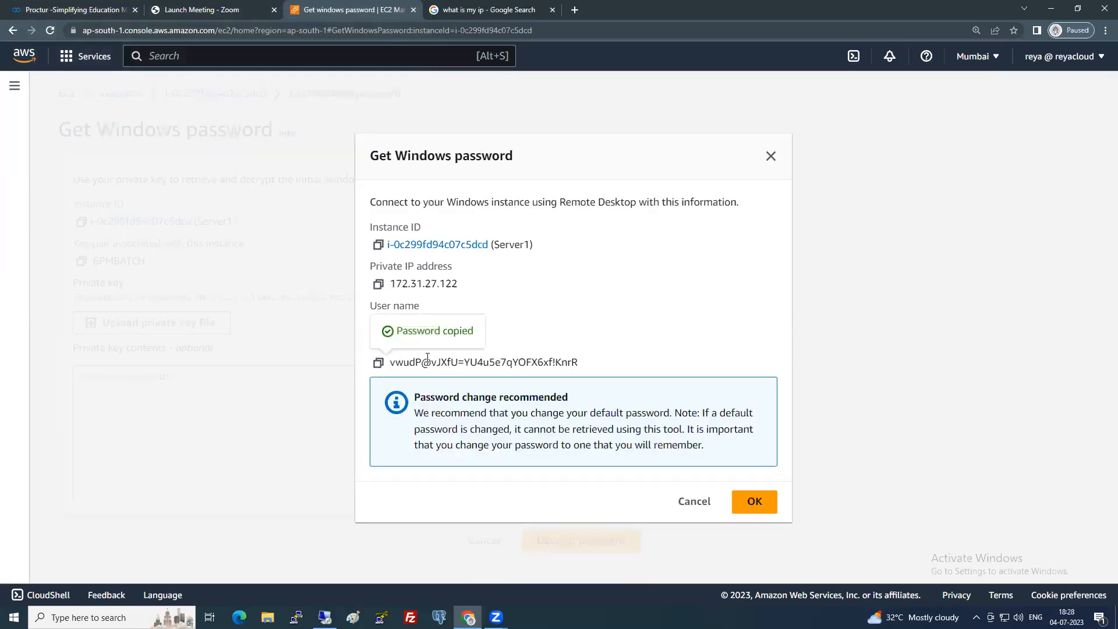
key(ctrl+v)
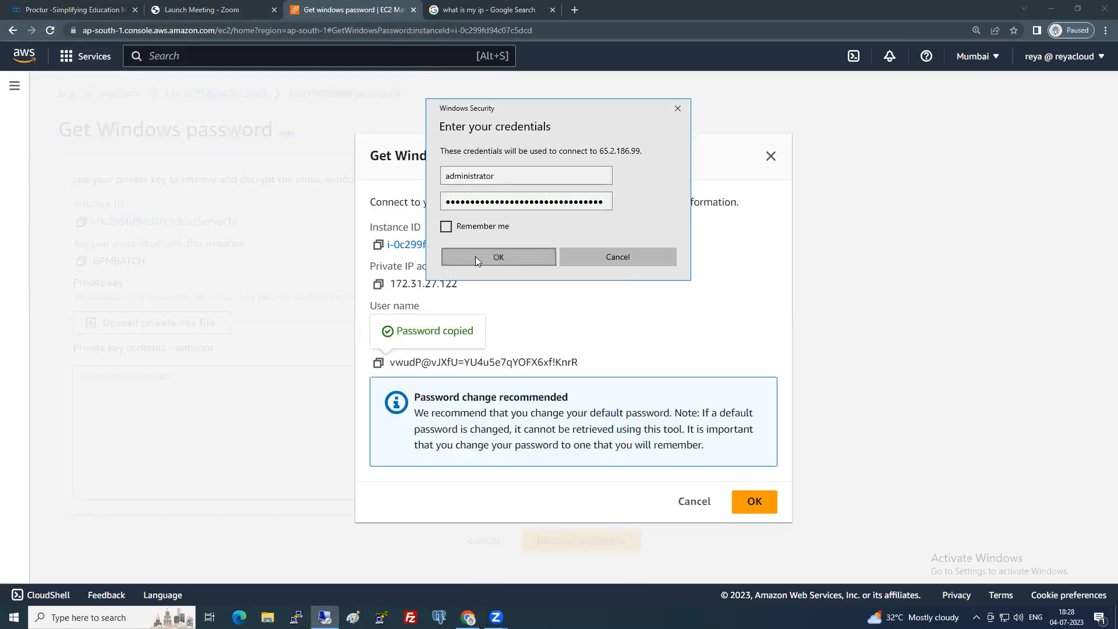
click(475, 256)
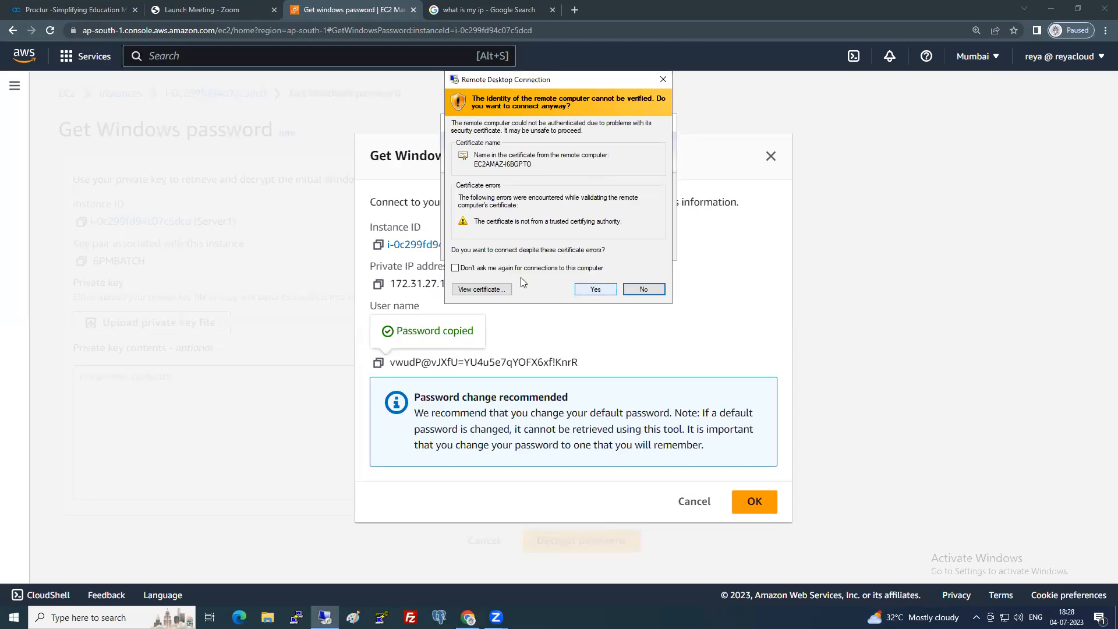
click(456, 268)
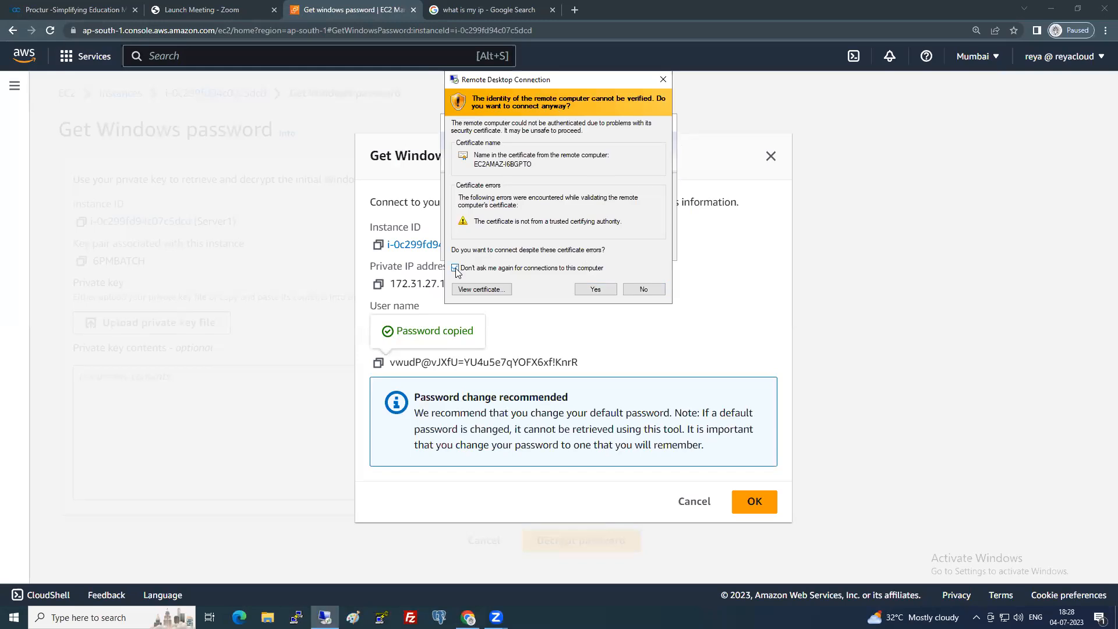
click(600, 290)
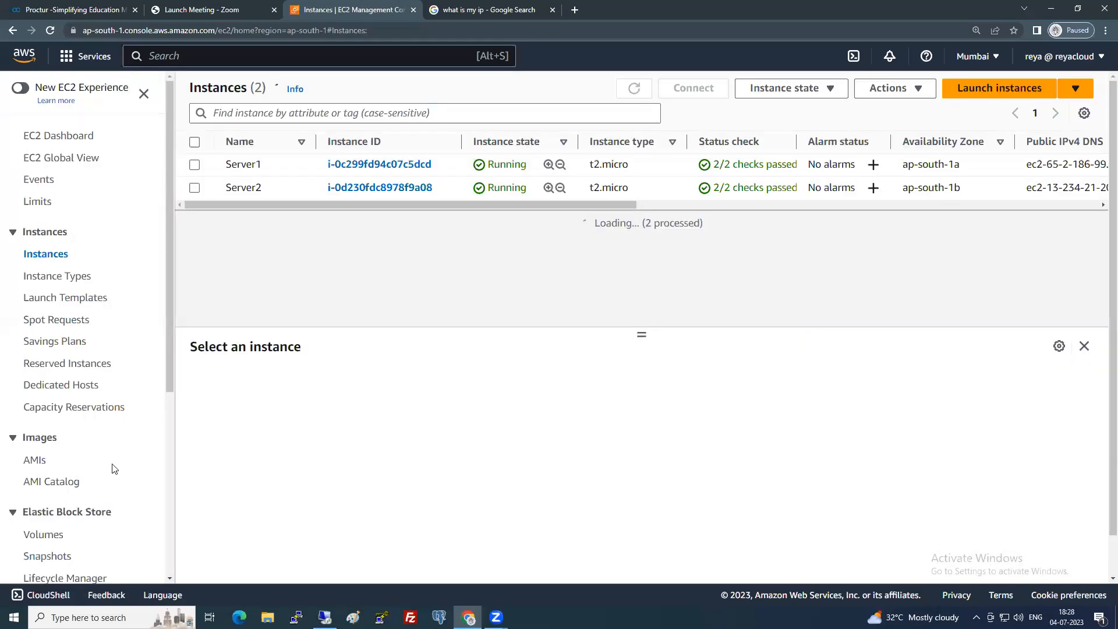
Attempt to detach the Server1-ROOT volume and dismiss the 'Failed to detach volume' banner.
scroll(86, 459, down, 2)
scroll(86, 459, down, 1)
click(51, 360)
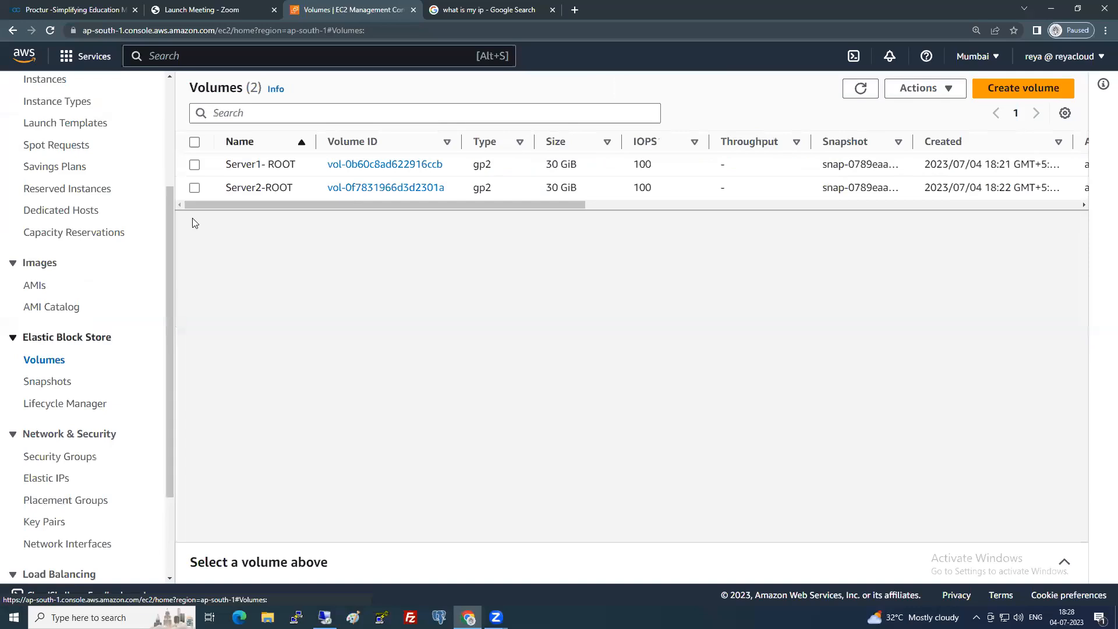
click(194, 166)
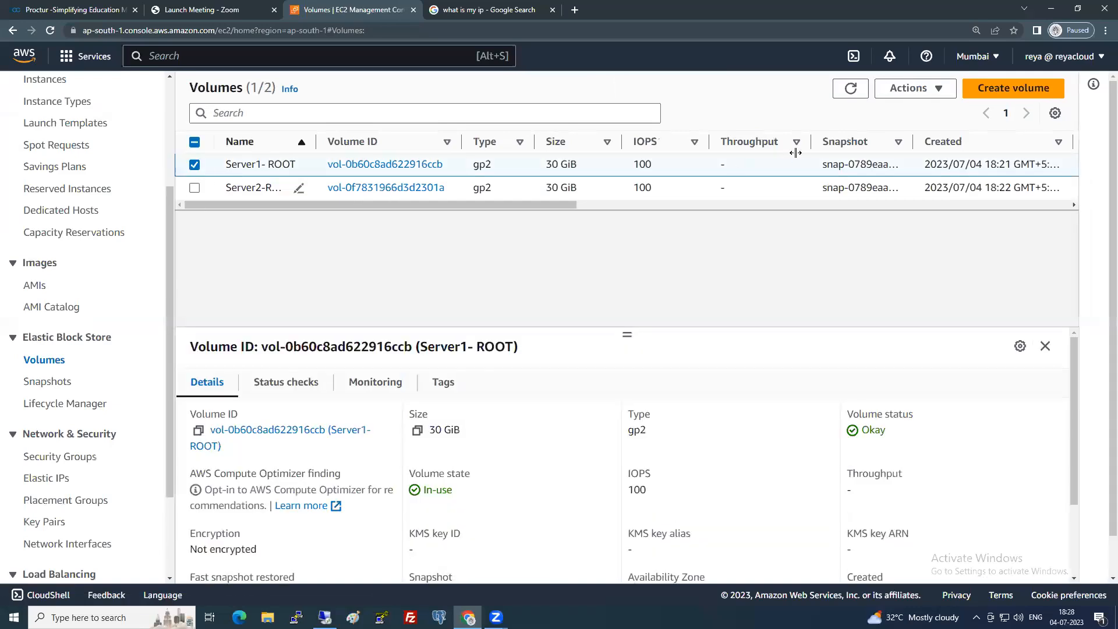
click(920, 88)
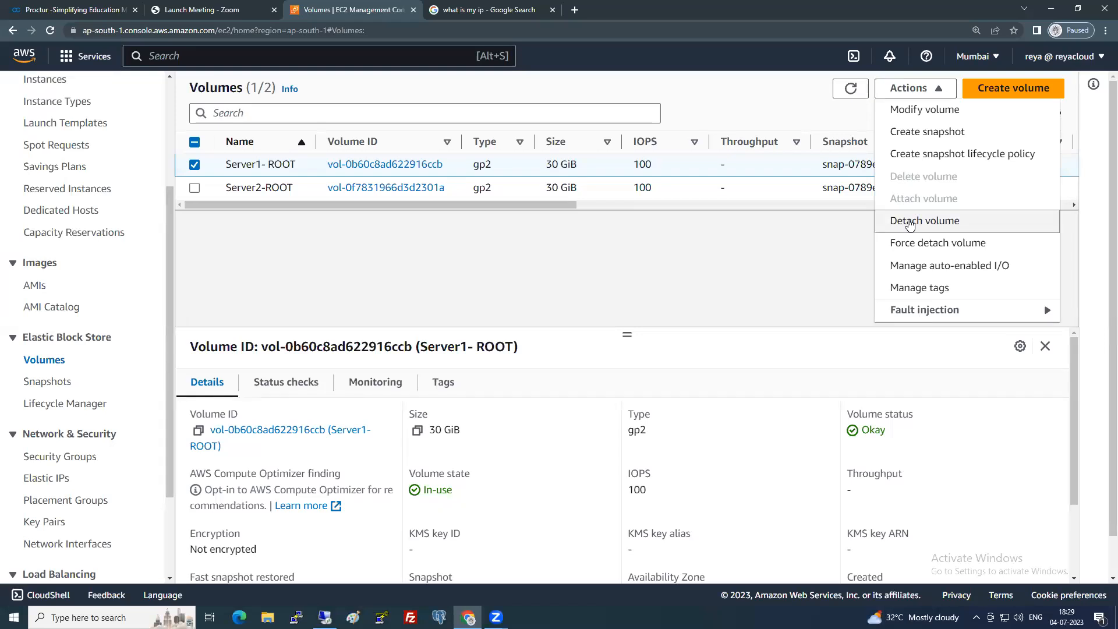
click(910, 224)
click(835, 400)
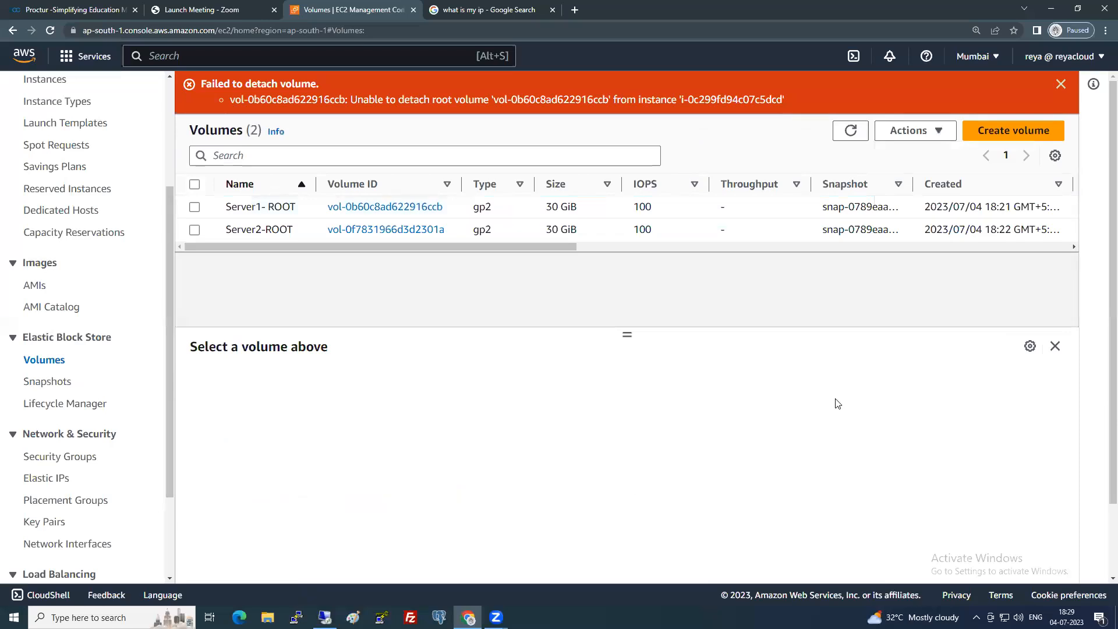
click(1060, 85)
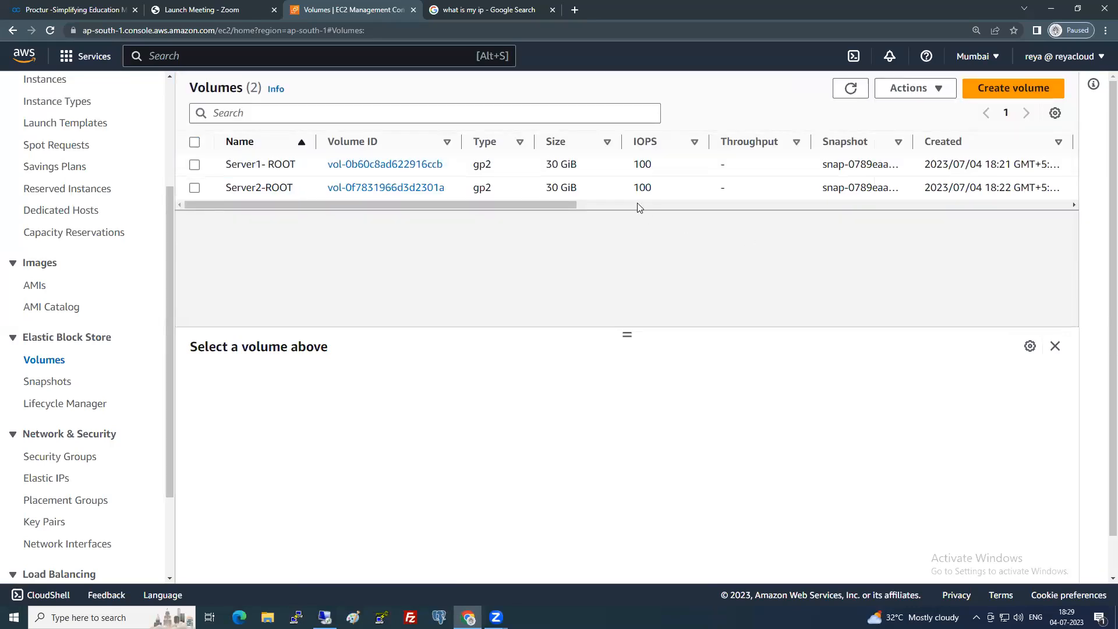
scroll(58, 337, up, 3)
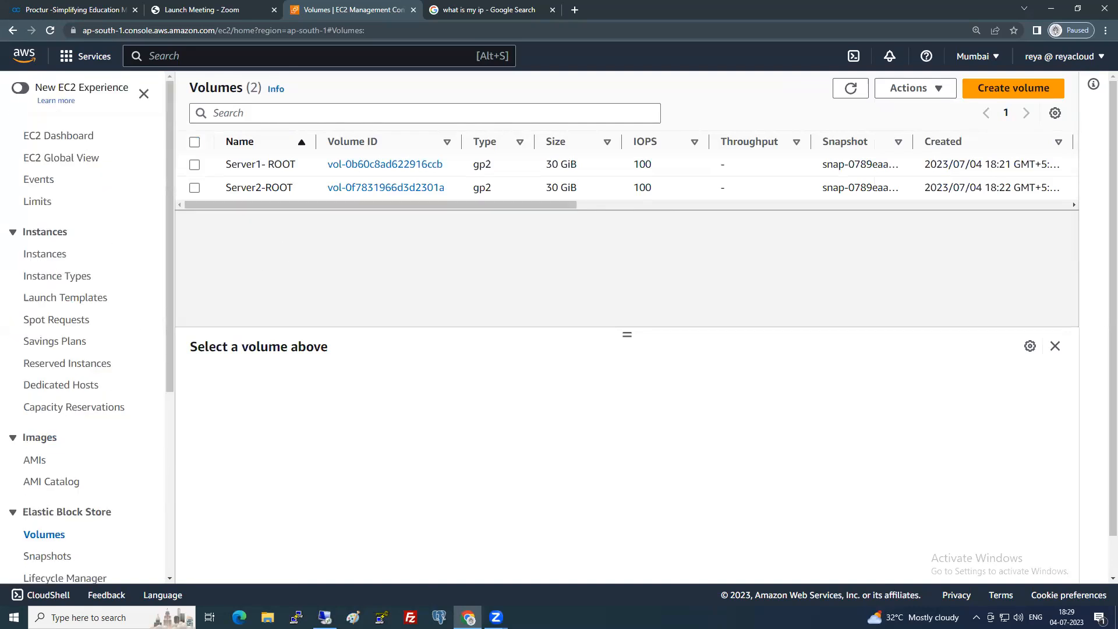
Stop the Server2 instance from the Instances list.
click(44, 256)
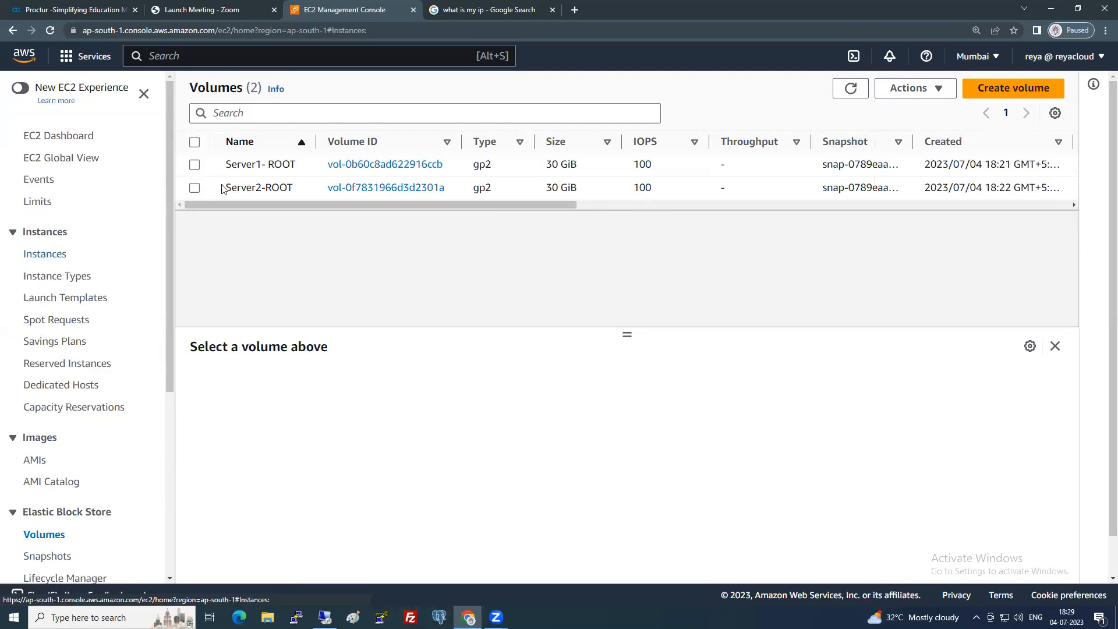
click(195, 188)
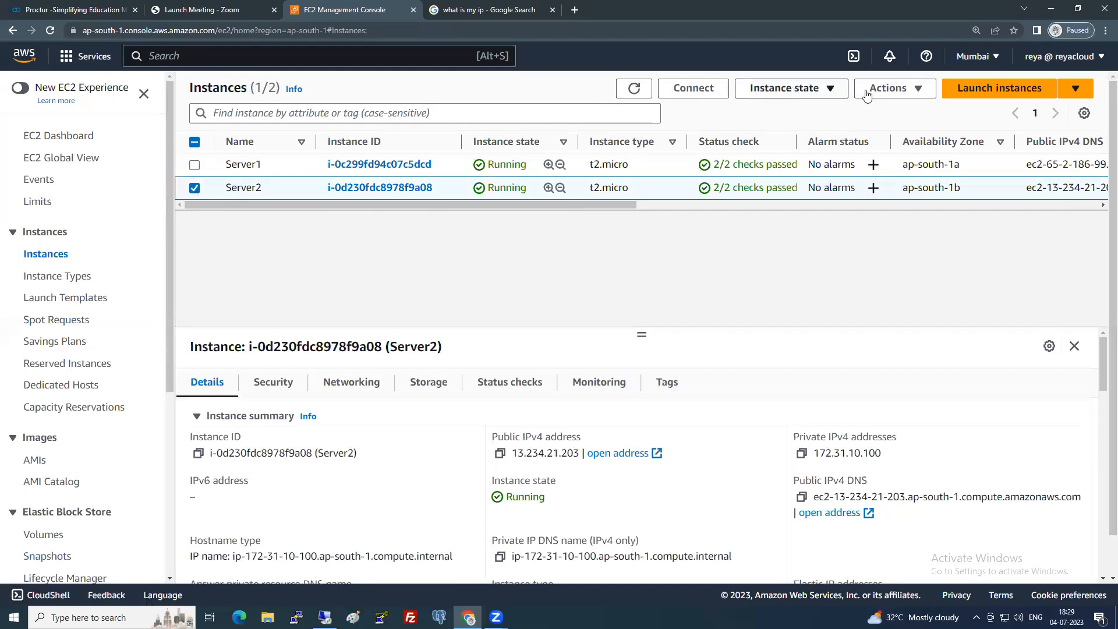
click(826, 98)
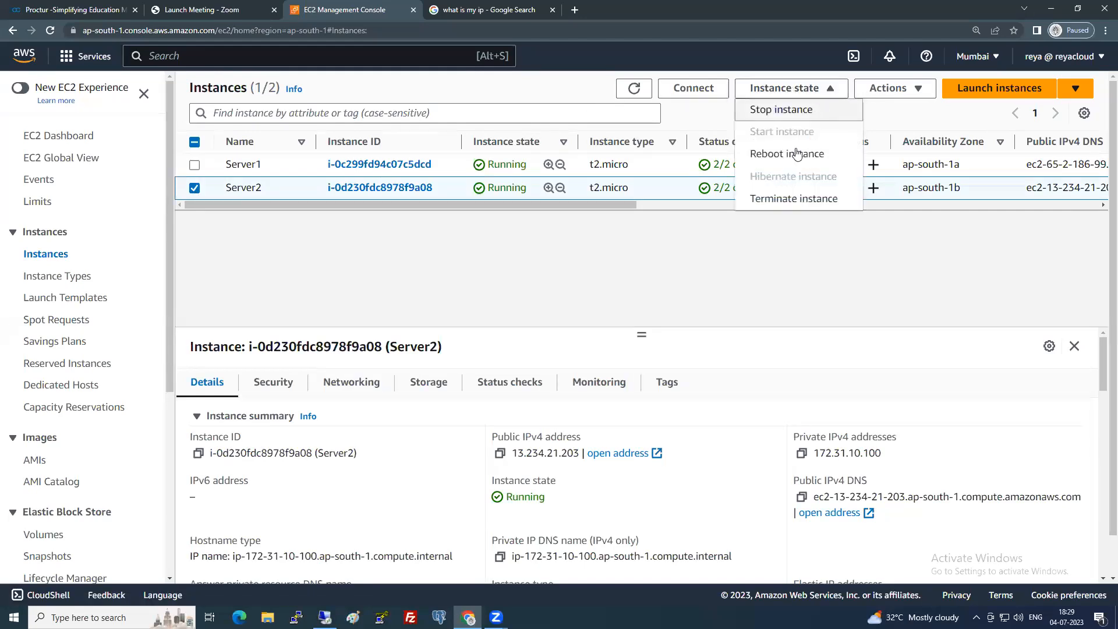
click(779, 111)
click(823, 394)
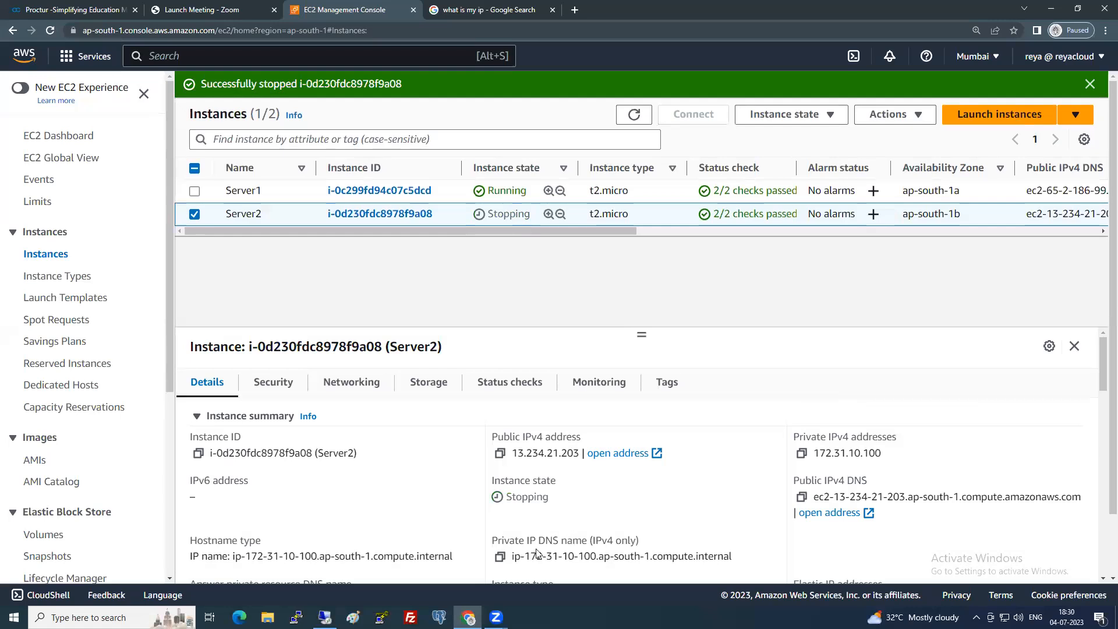
Refresh the Instances list repeatedly until Server2's state reads Stopped.
click(634, 115)
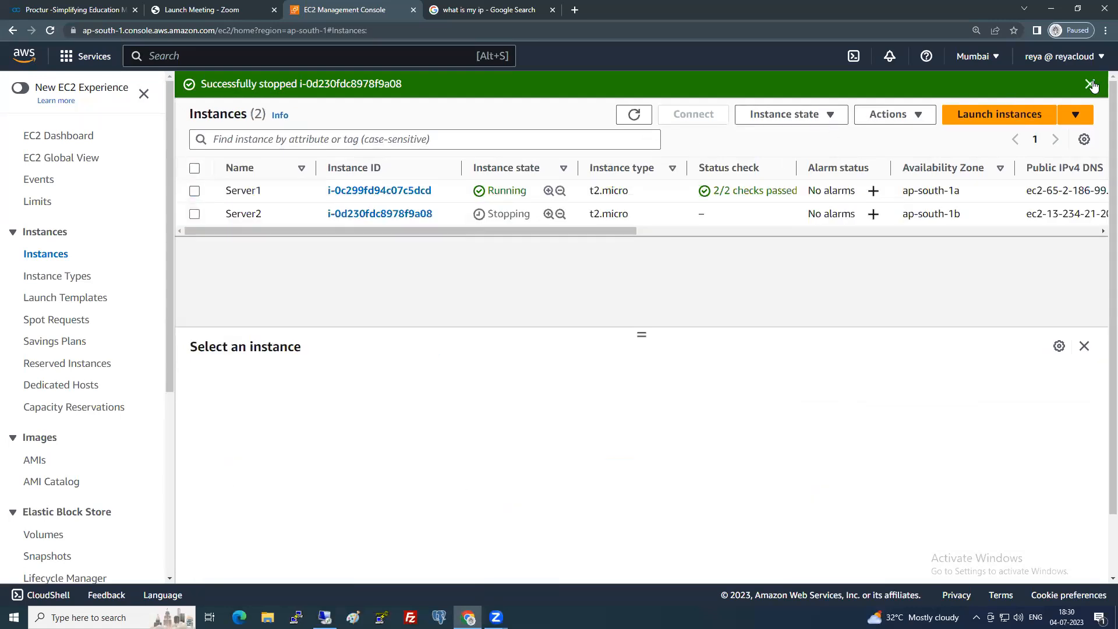
click(1089, 84)
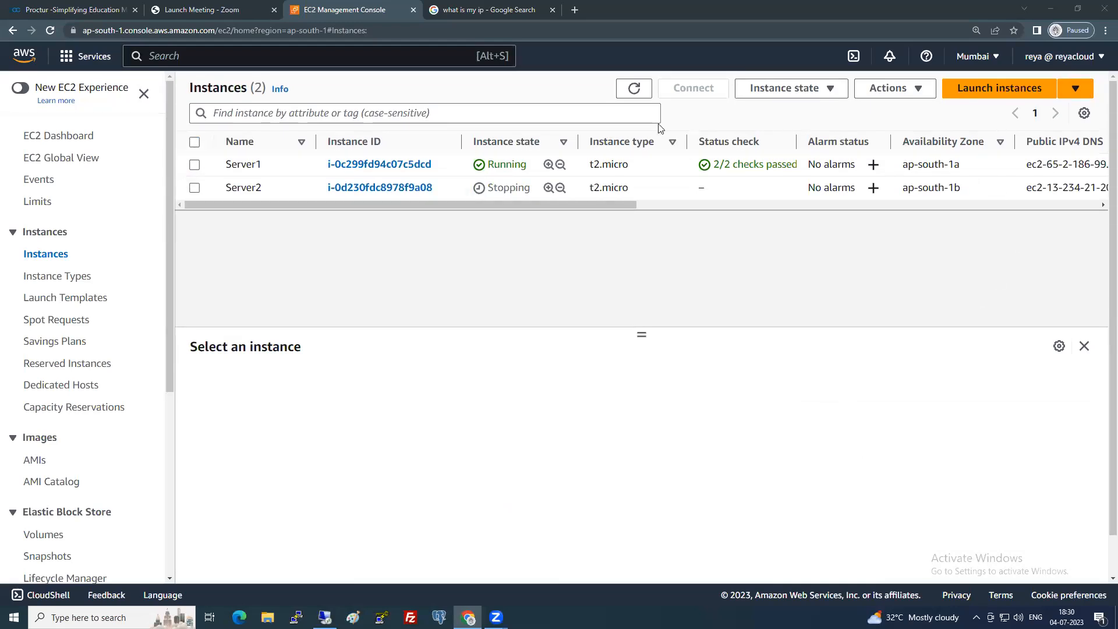
click(634, 89)
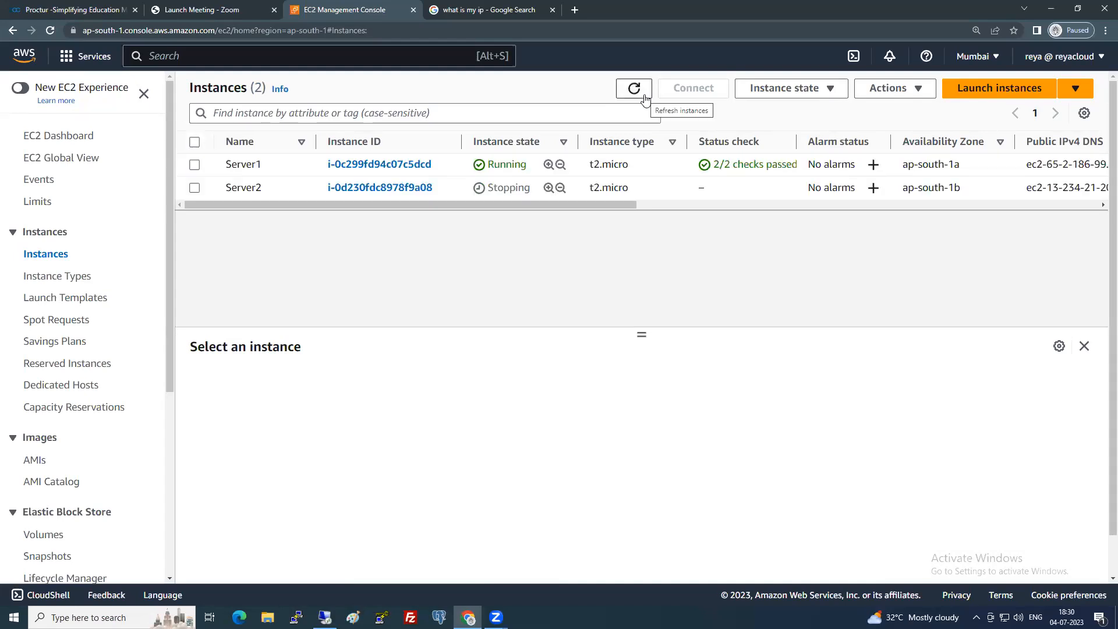
click(644, 96)
click(639, 89)
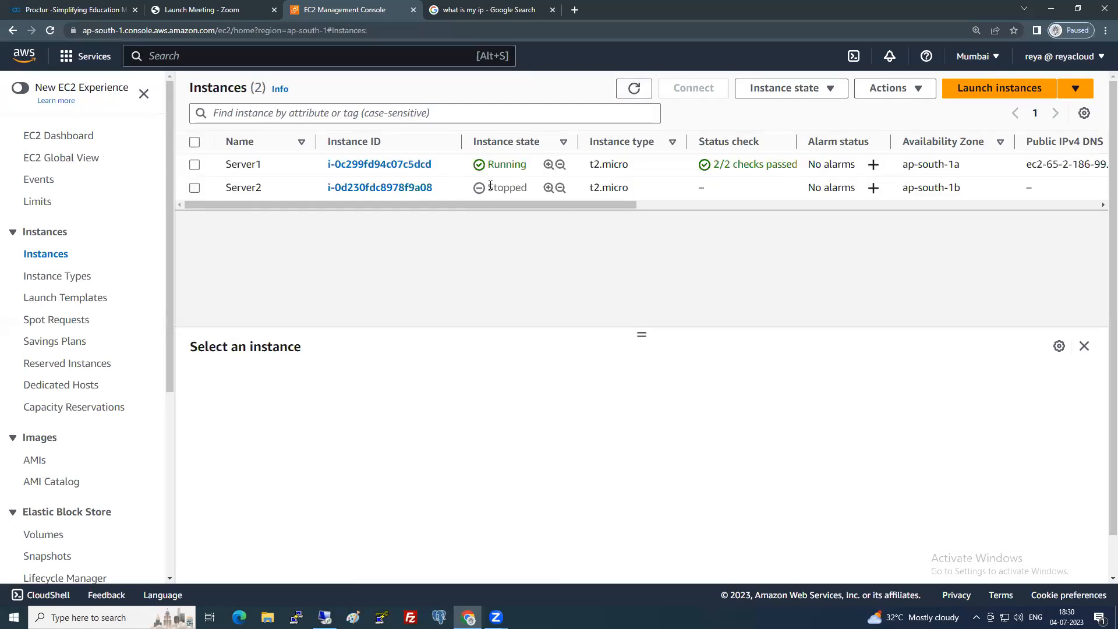
scroll(52, 431, down, 2)
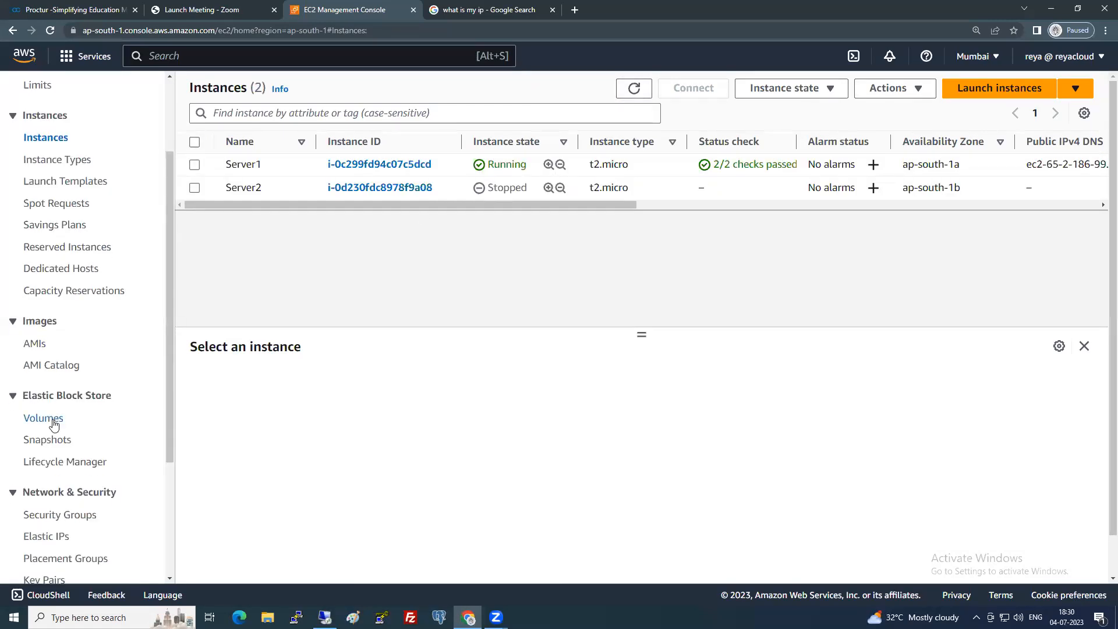
Select Server2-ROOT in Volumes, start a detach but back out, checking its In-use state.
click(54, 424)
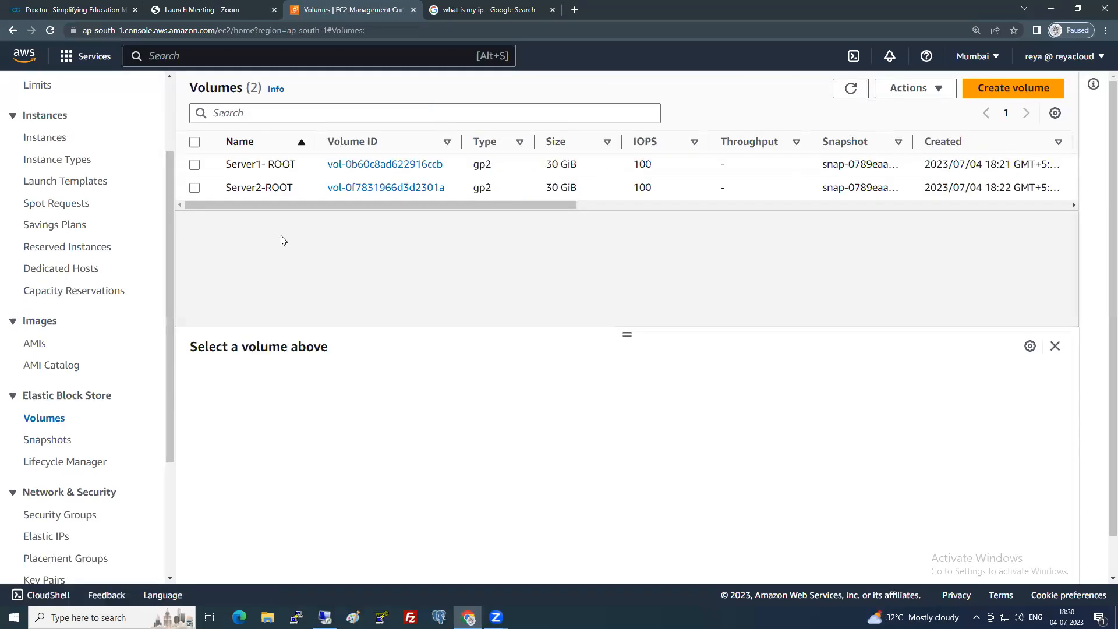
click(195, 187)
click(913, 88)
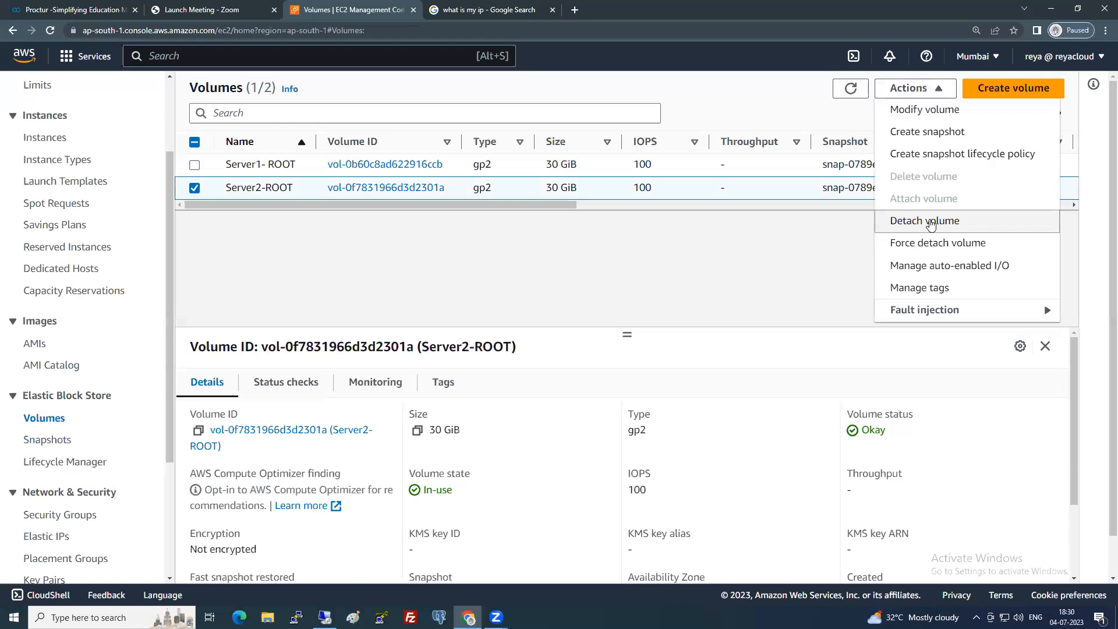
click(930, 225)
click(749, 397)
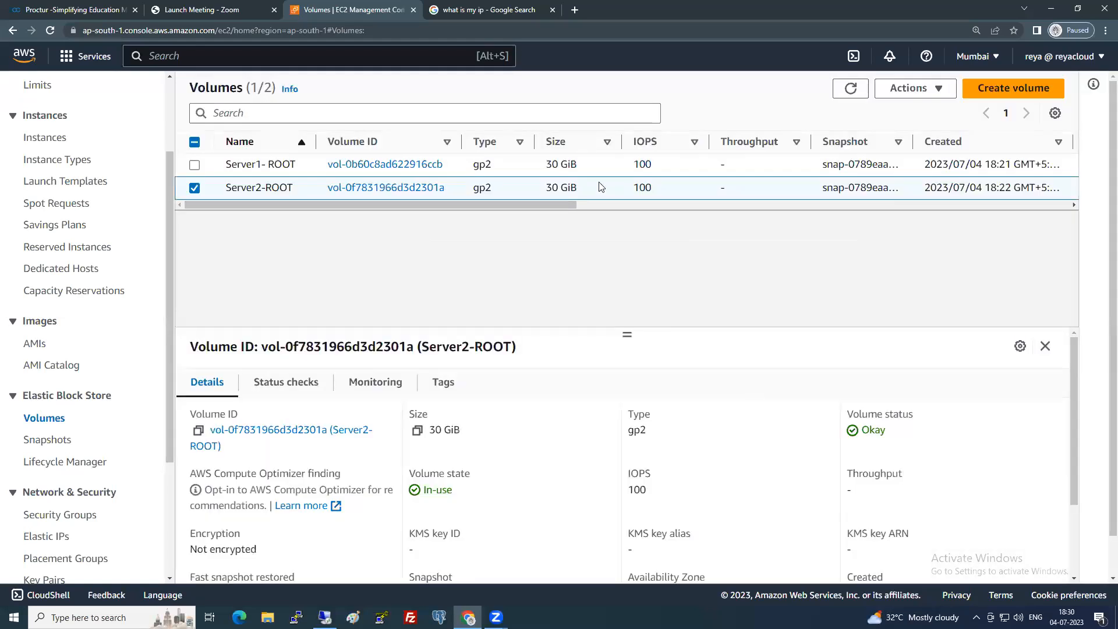
drag(559, 207, 741, 206)
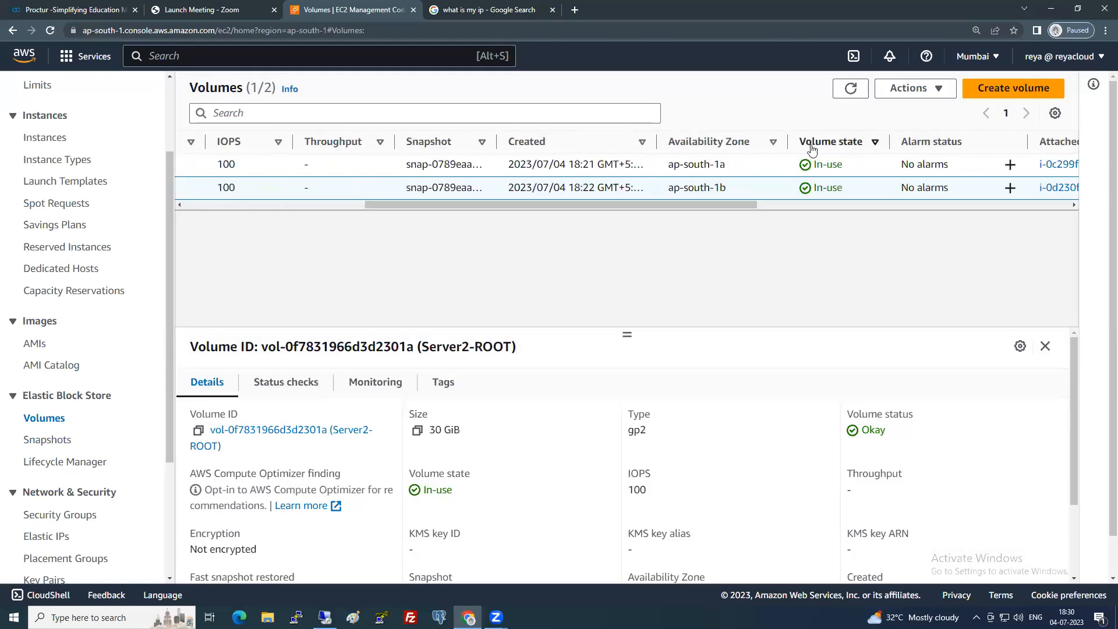
drag(813, 187, 842, 189)
Detach Server2-ROOT and confirm its state changes to Available.
click(909, 88)
click(926, 221)
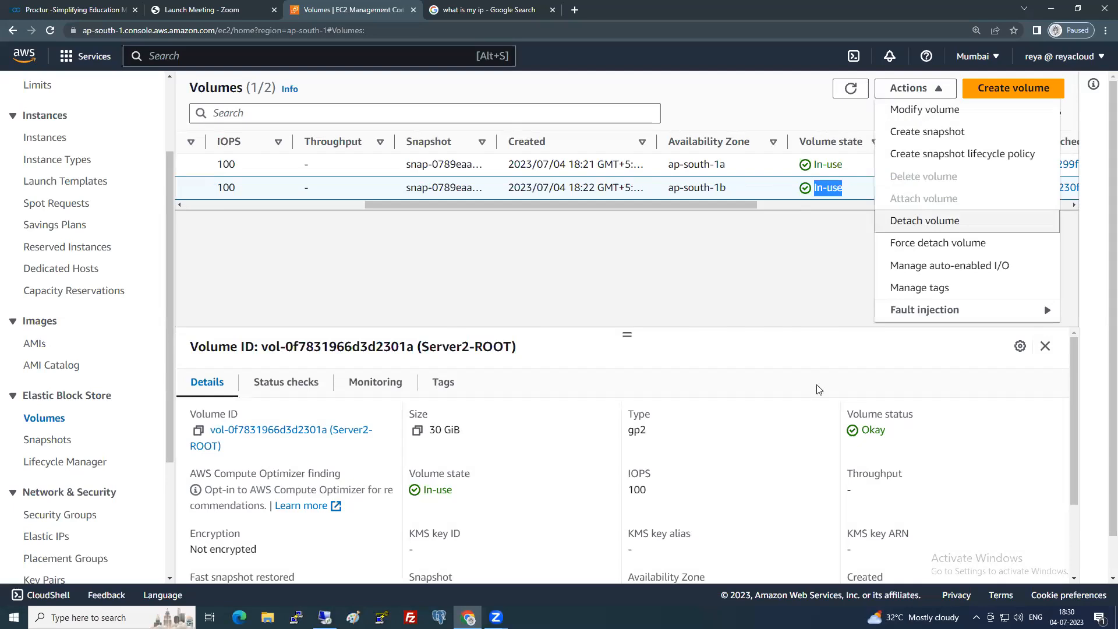
click(817, 397)
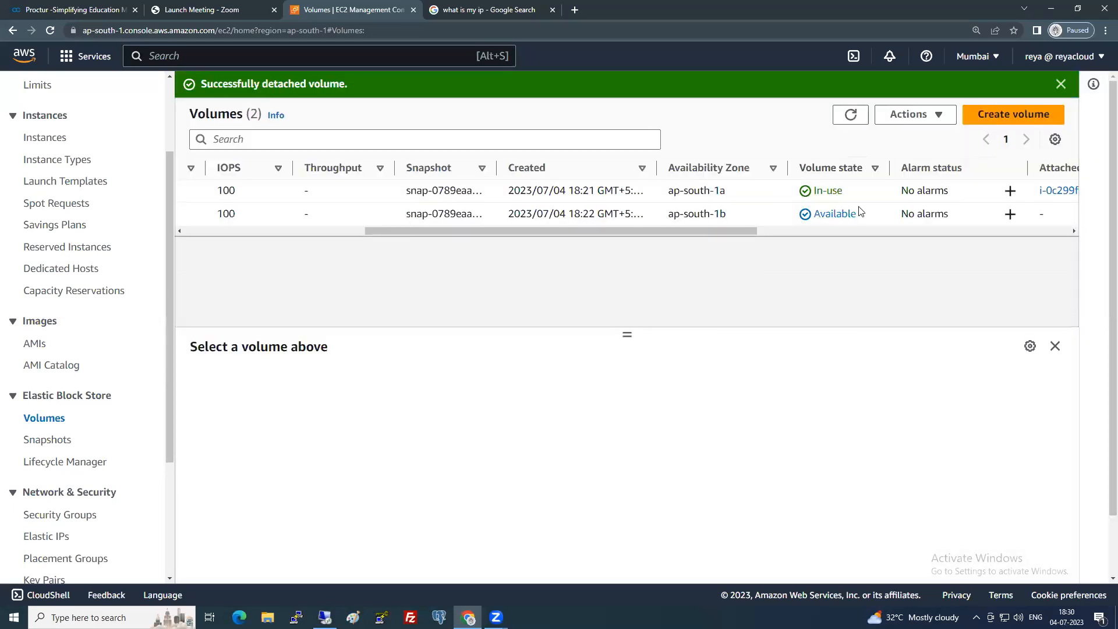
drag(815, 214, 857, 213)
click(806, 289)
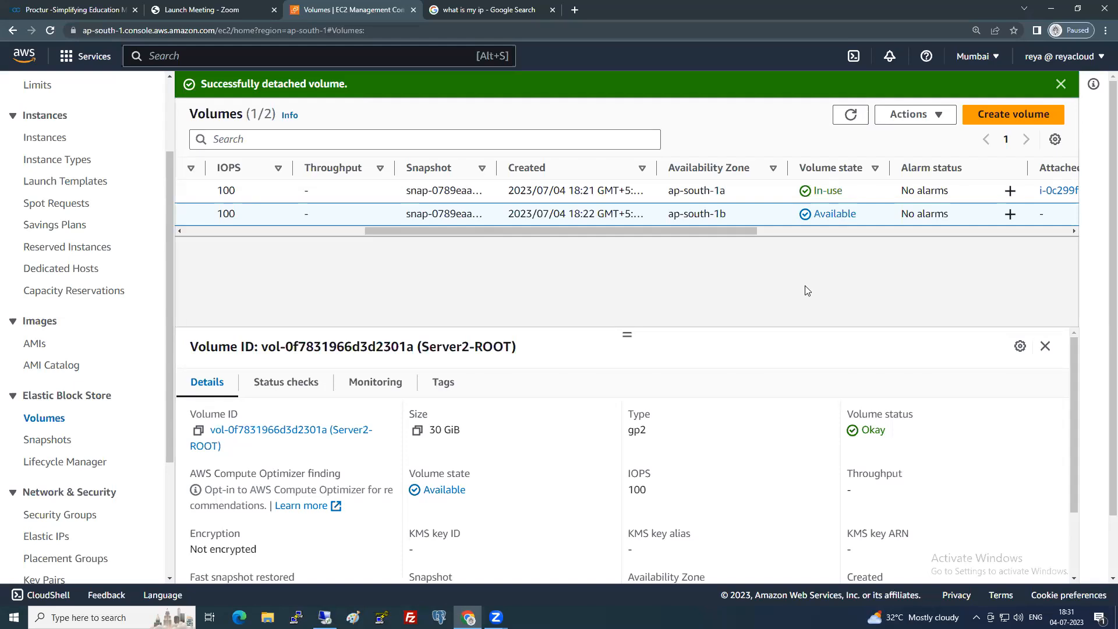
click(919, 114)
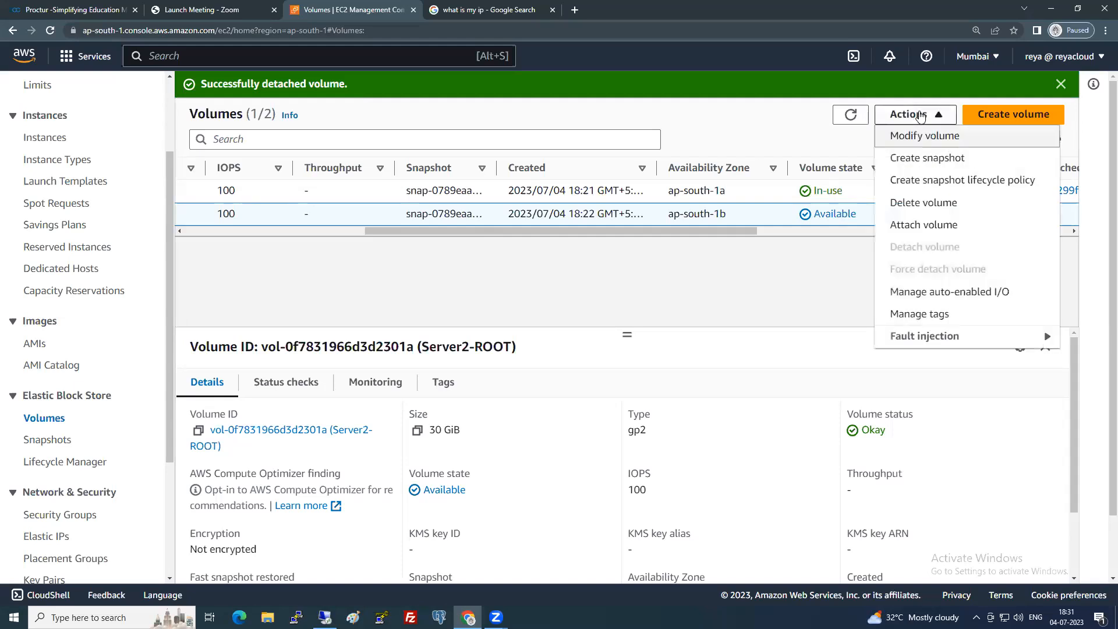
click(915, 228)
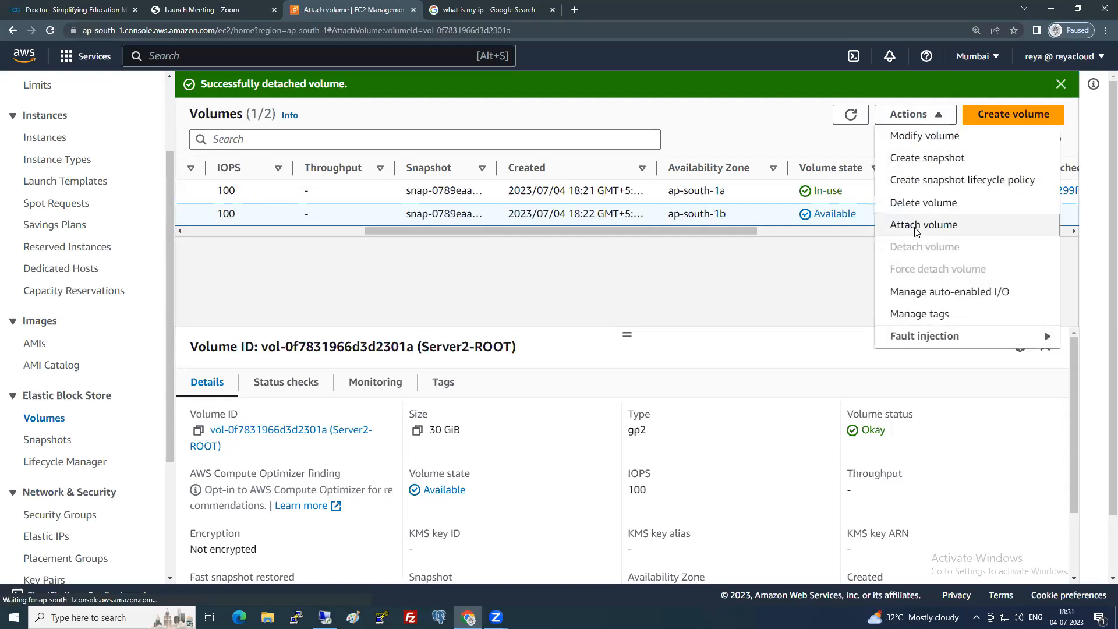
click(368, 372)
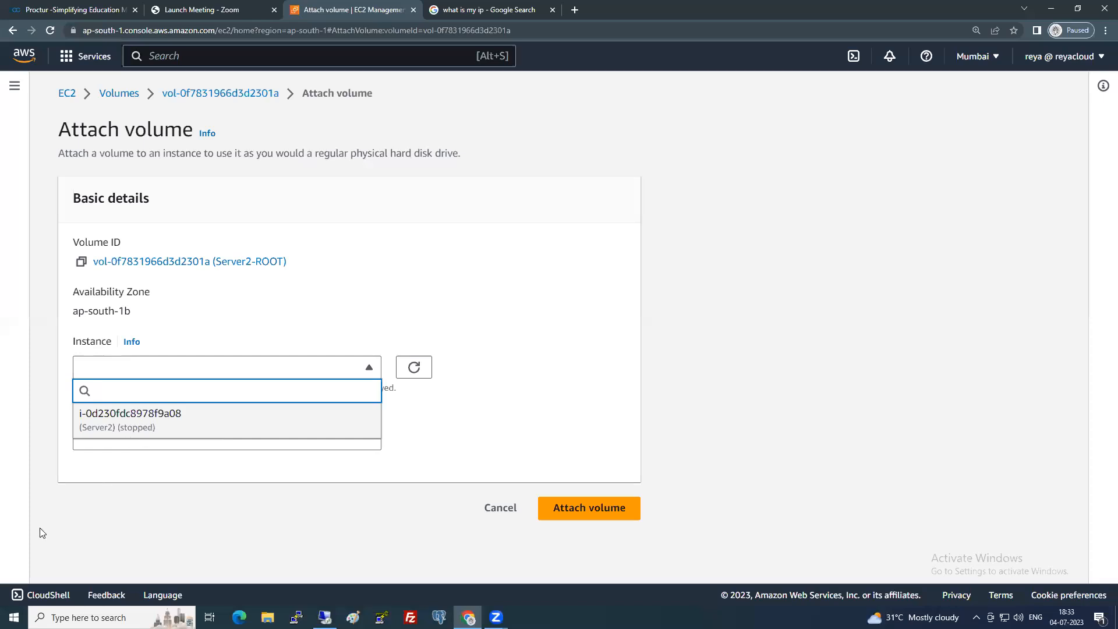
click(497, 508)
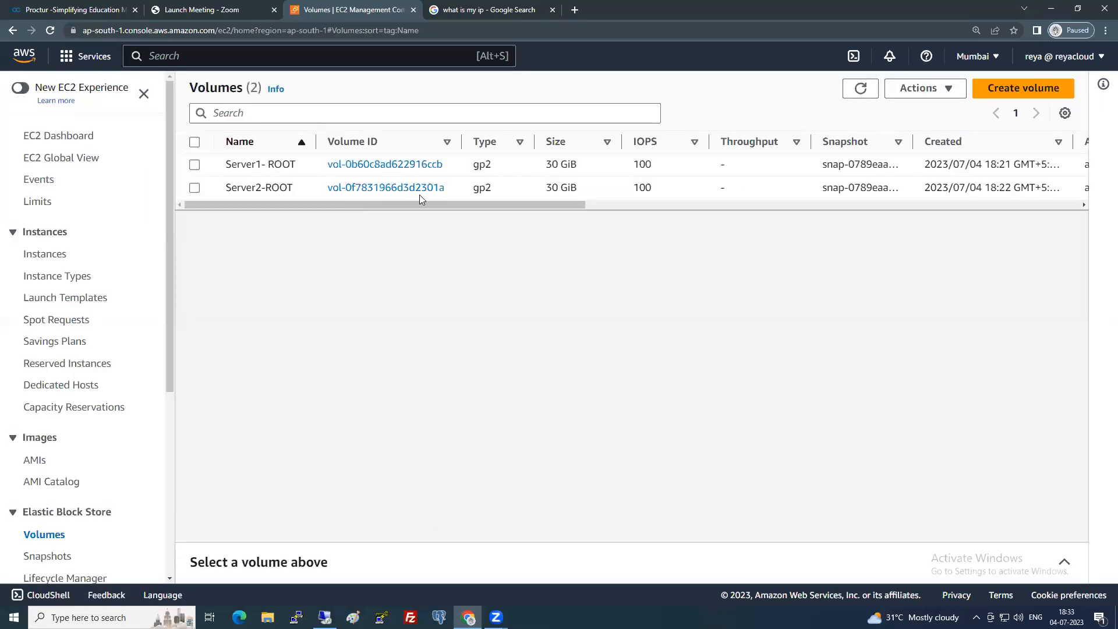
click(195, 188)
drag(279, 207, 376, 214)
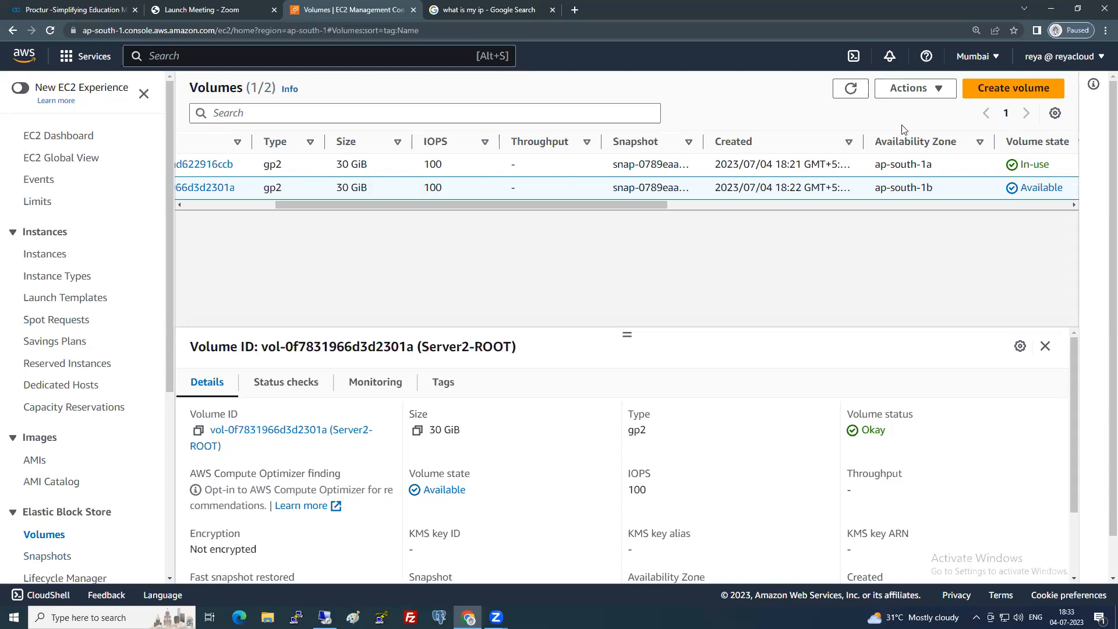
Attach the volume to the stopped Server2 instance with device name /dev/sda1.
click(913, 88)
click(918, 200)
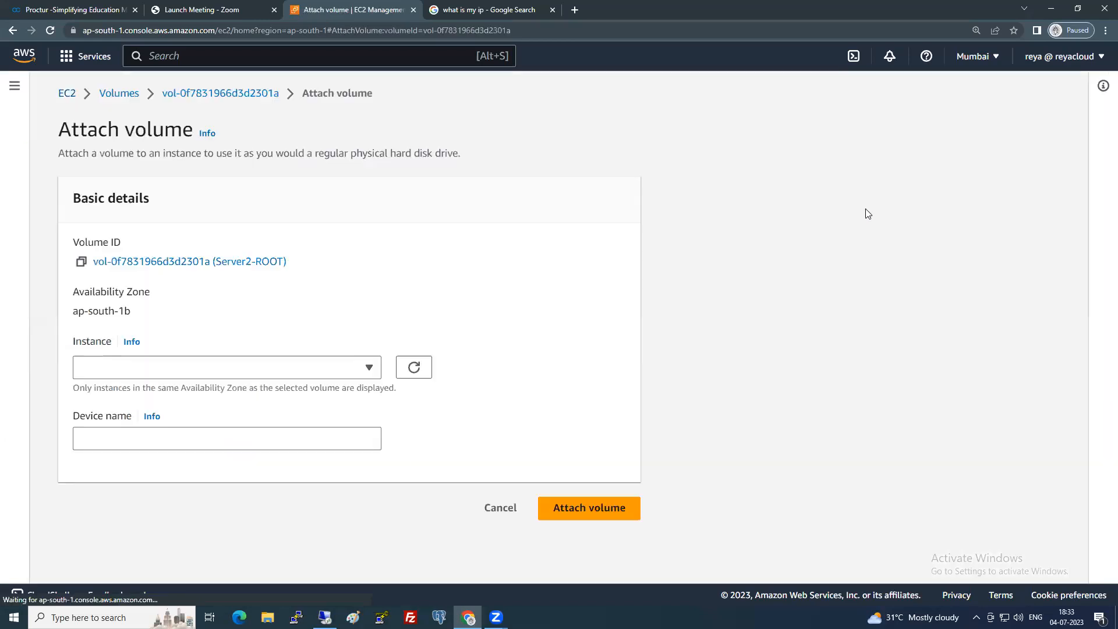
drag(72, 316, 132, 314)
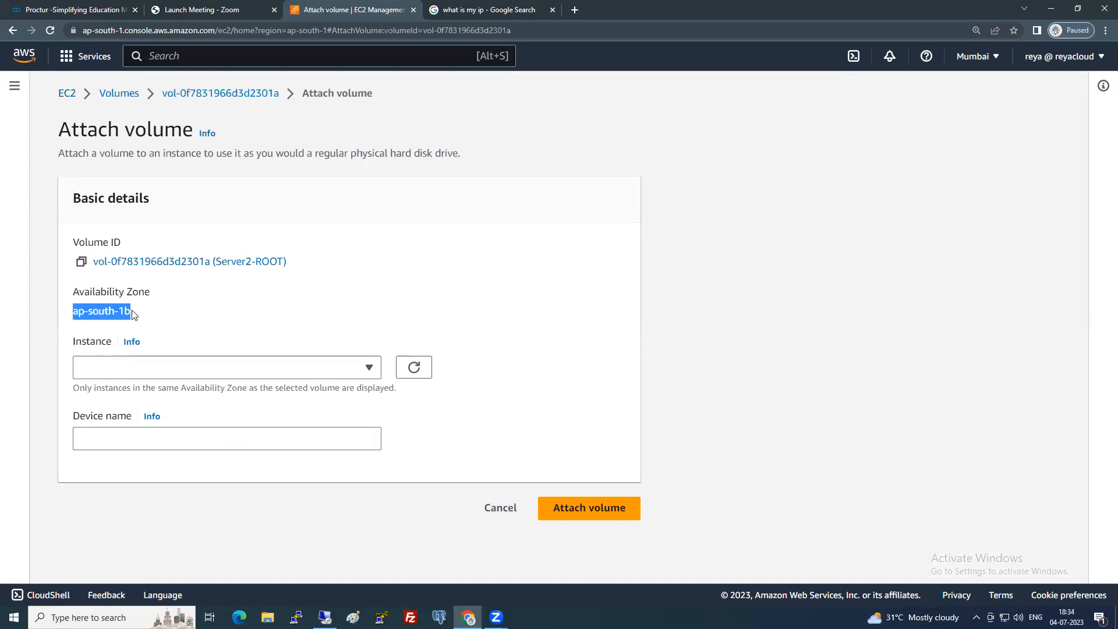
click(204, 368)
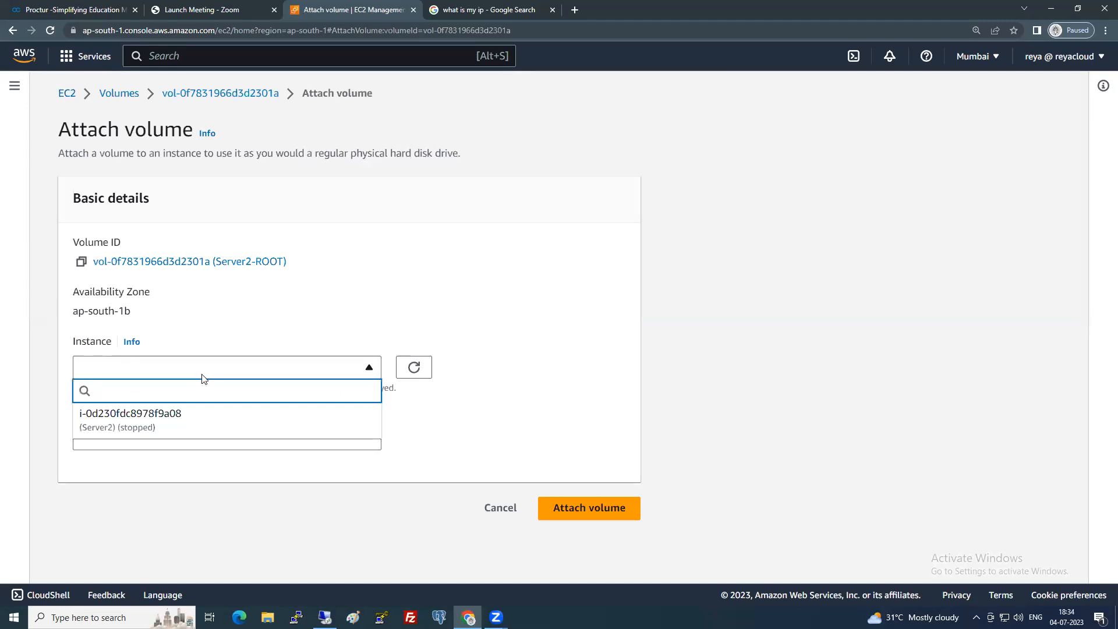
click(179, 418)
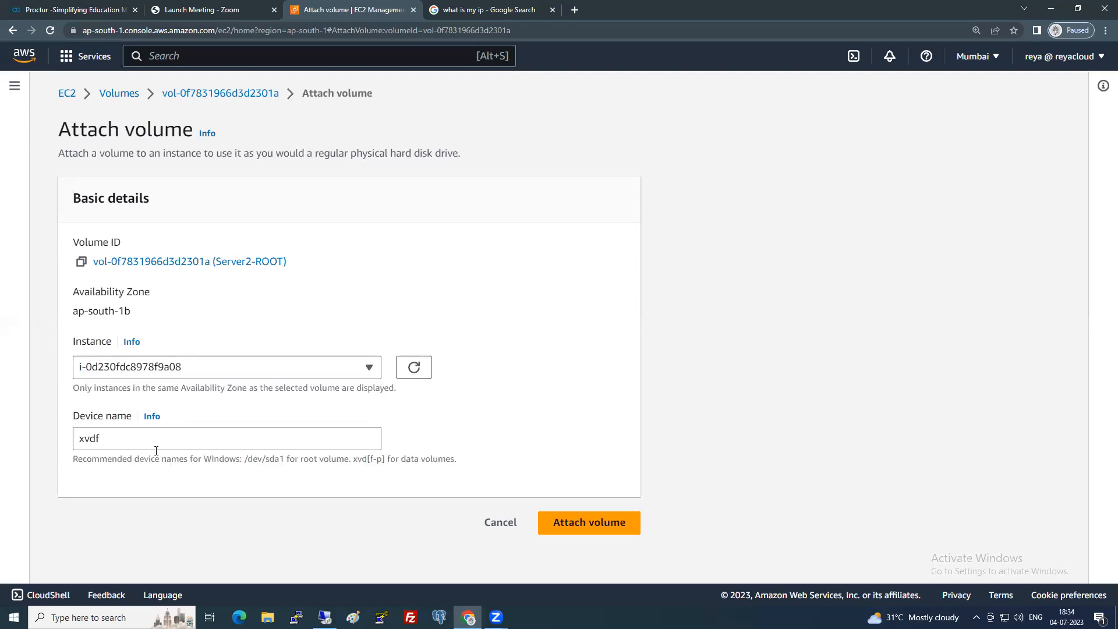
drag(151, 440, 77, 443)
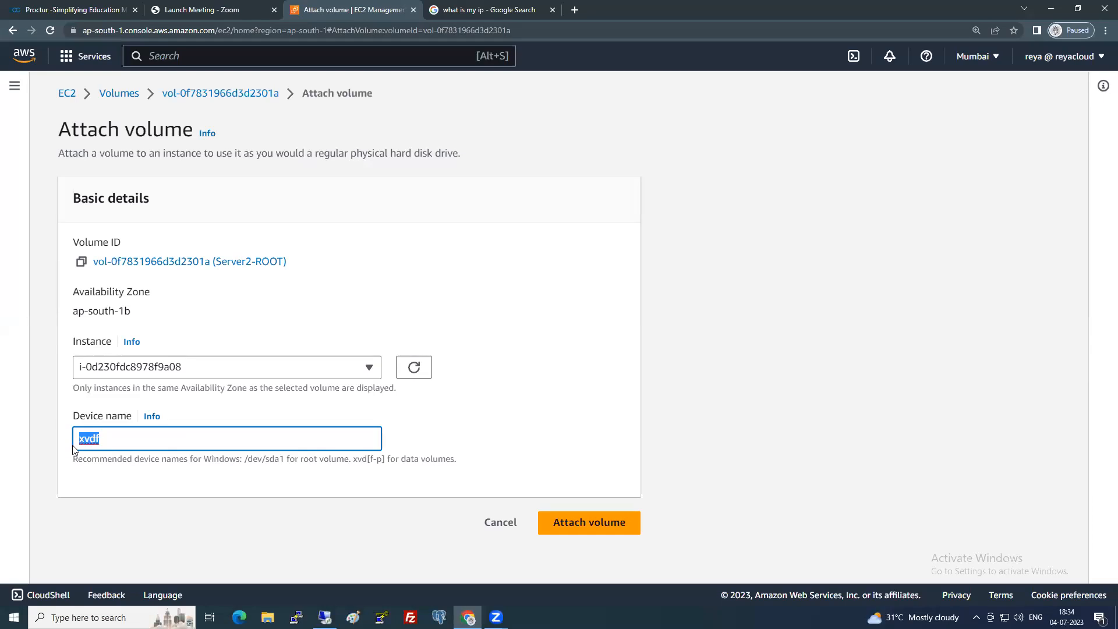
text(/dev/sda1)
click(562, 523)
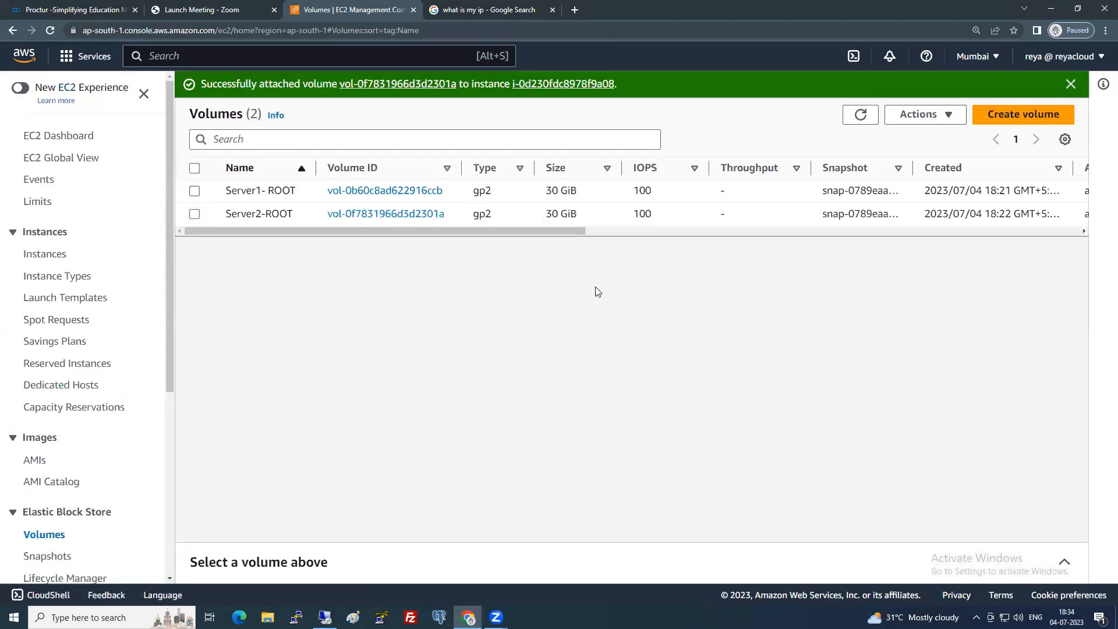
drag(564, 232, 563, 230)
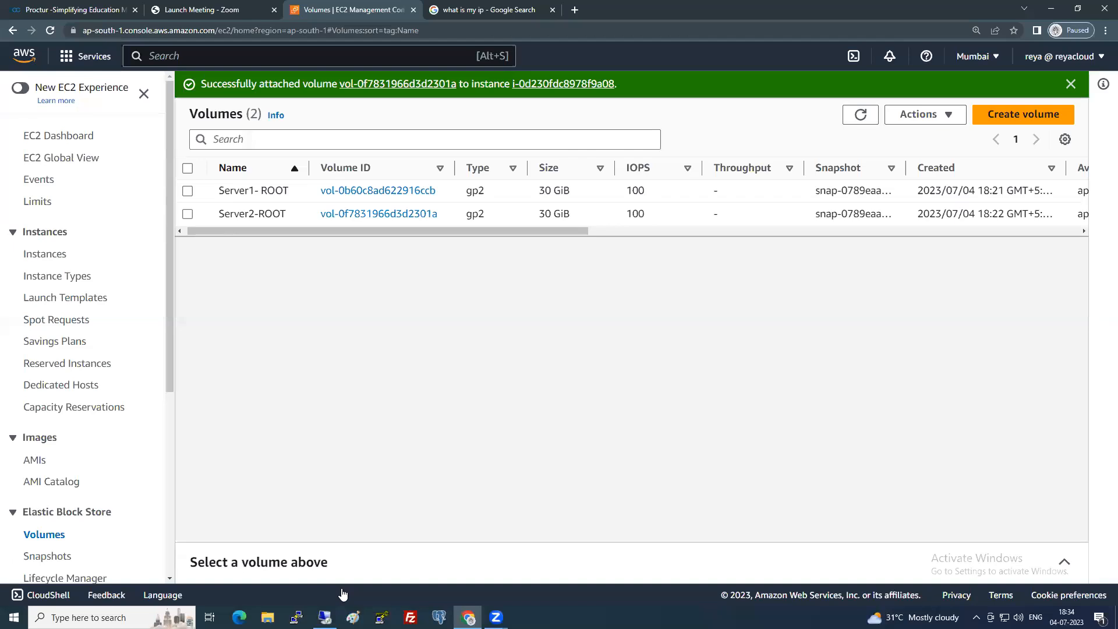
click(353, 617)
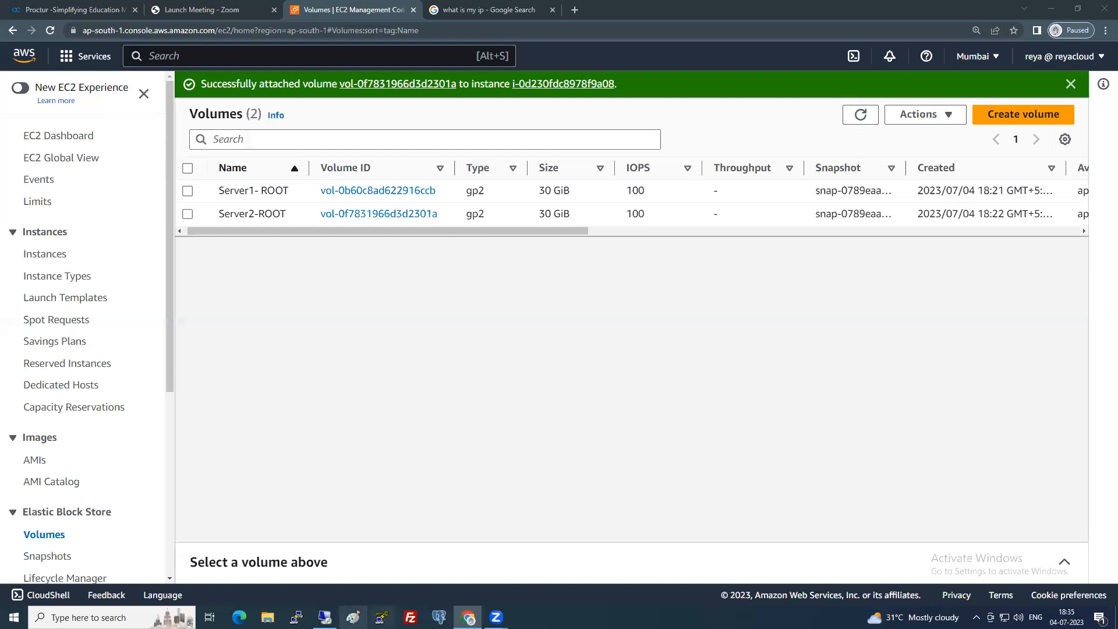
right_click(352, 617)
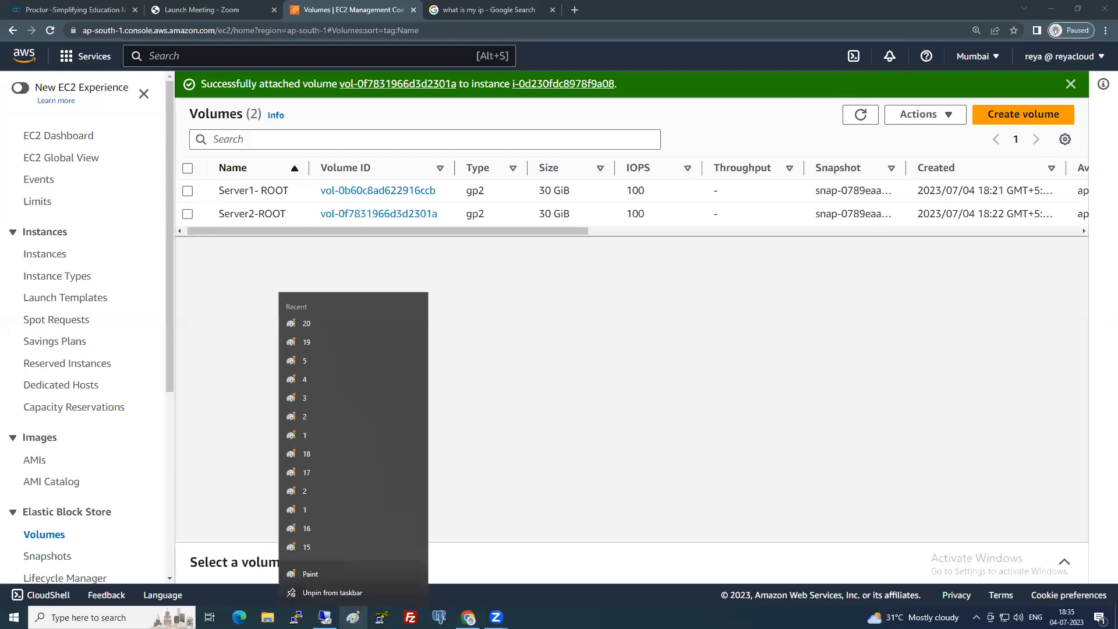
click(335, 574)
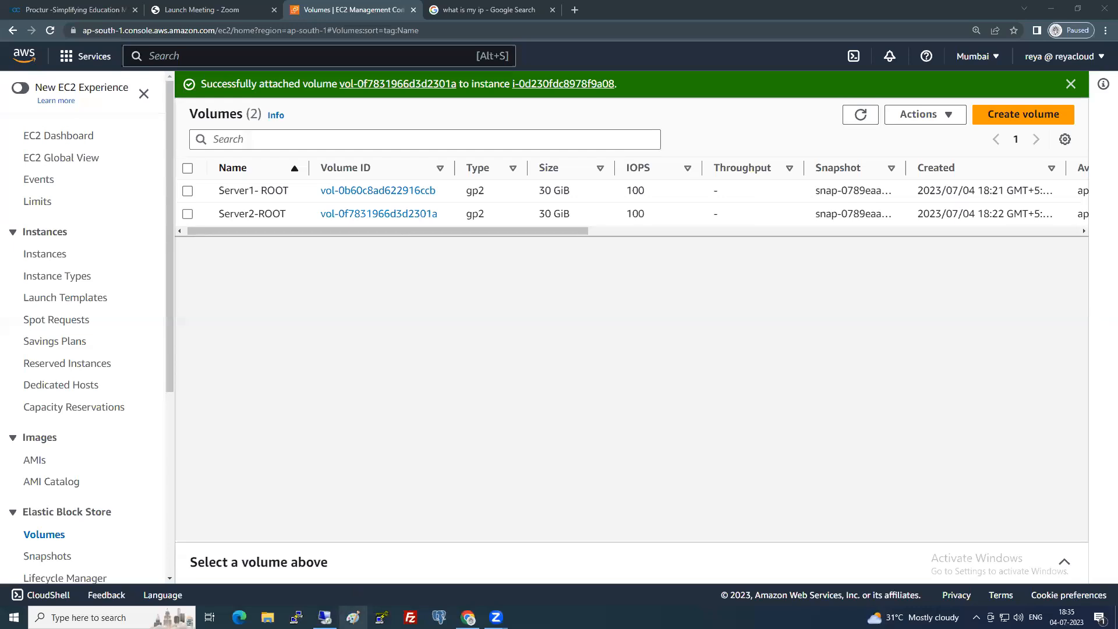
click(104, 617)
text(pain)
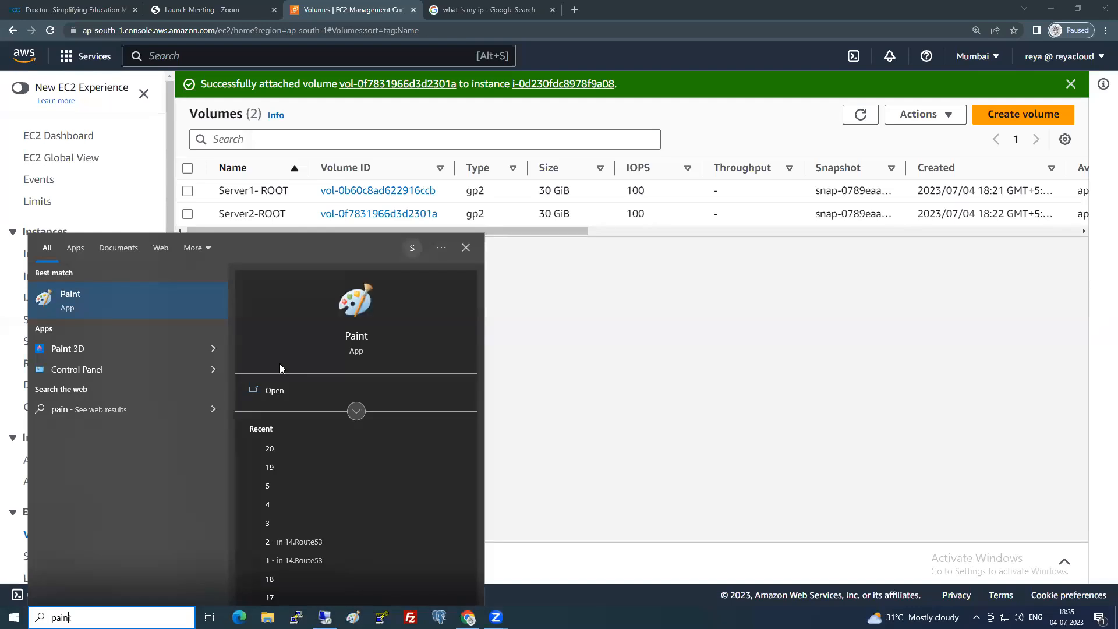
click(70, 301)
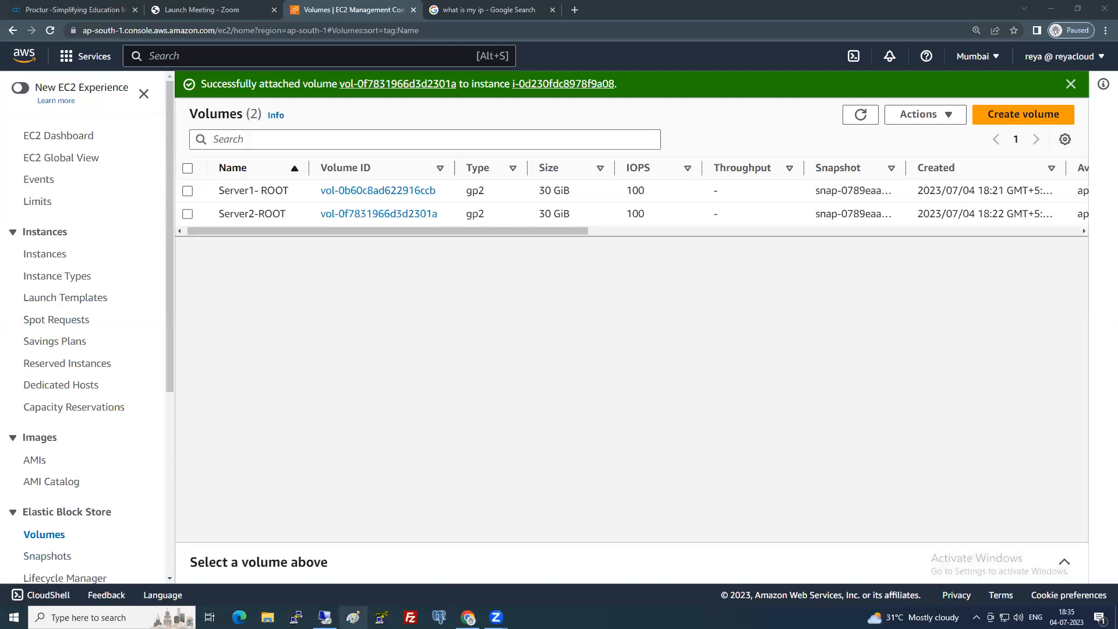
right_click(353, 617)
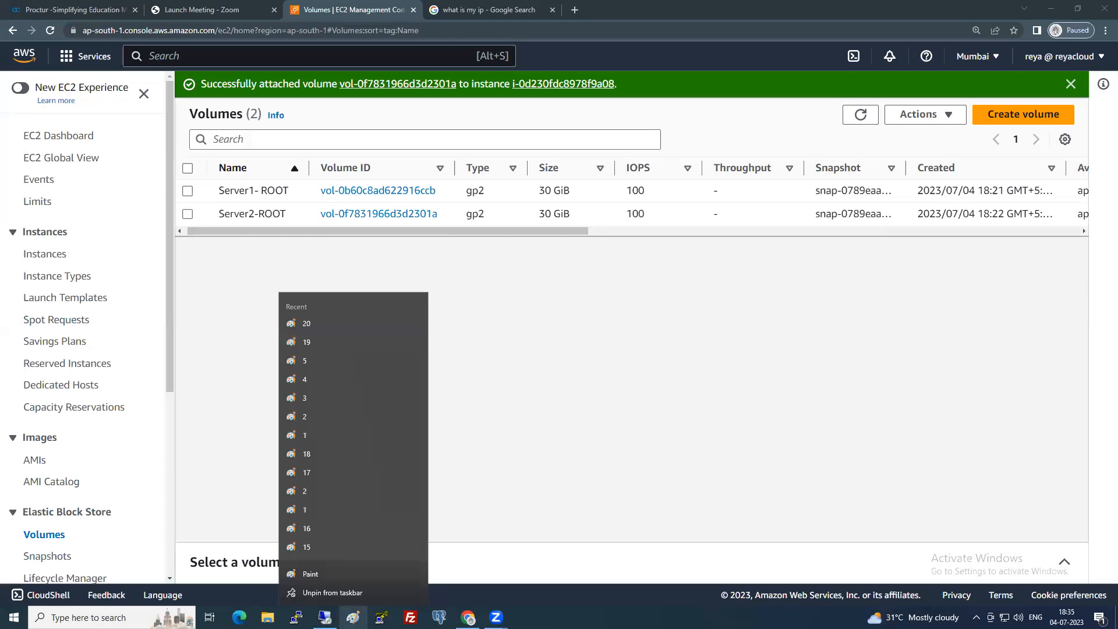
click(311, 575)
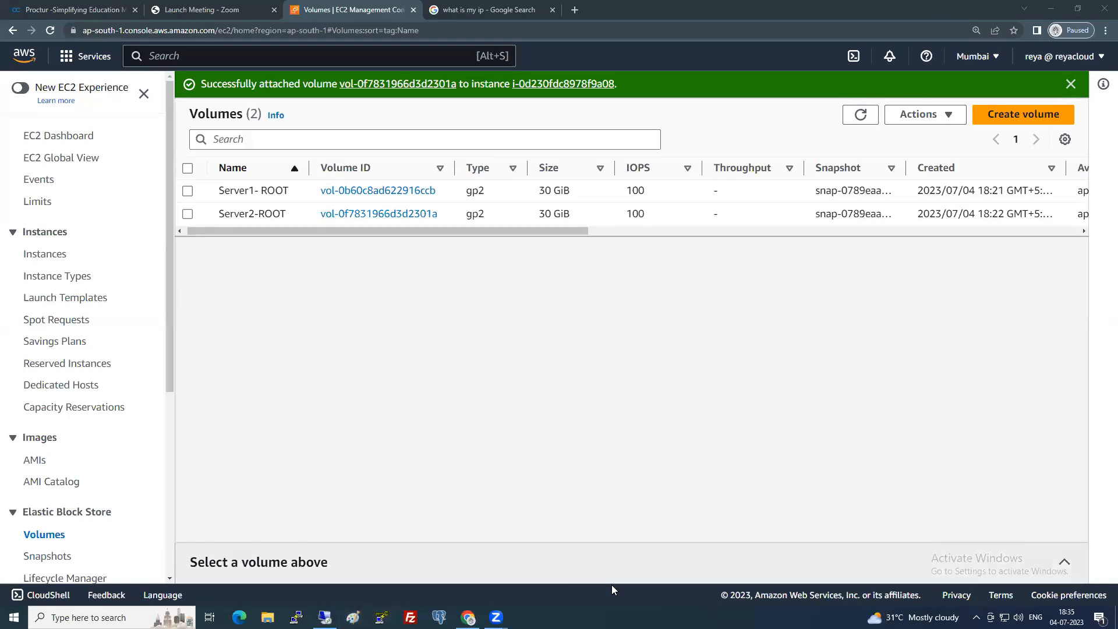
Open Task Manager from the taskbar and locate the Paint processes.
right_click(654, 615)
click(689, 555)
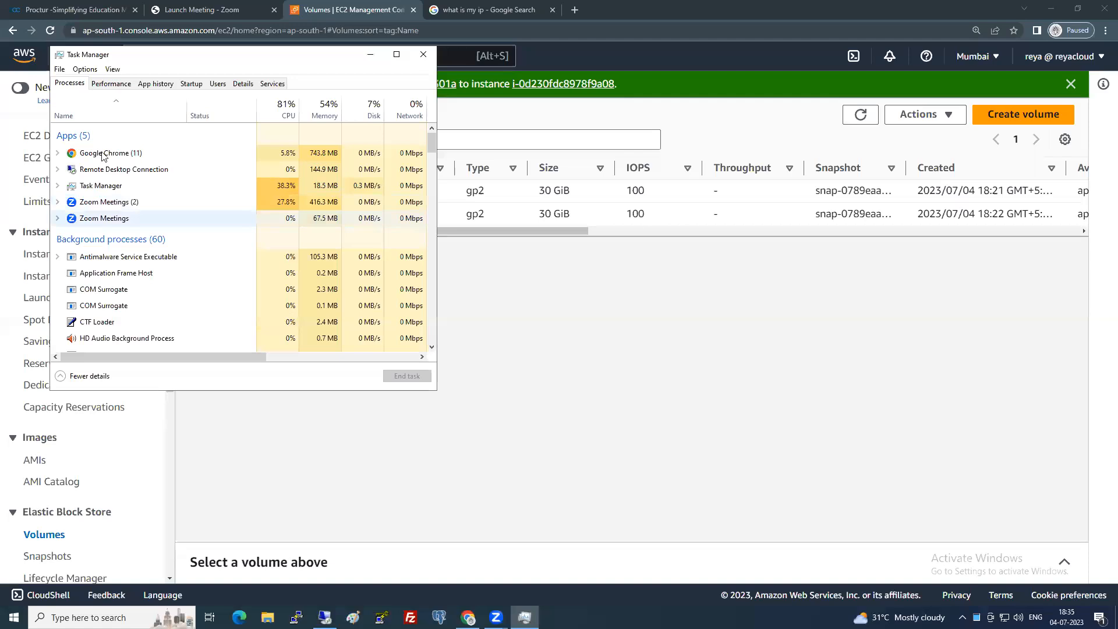
scroll(111, 233, down, 1)
scroll(117, 238, up, 1)
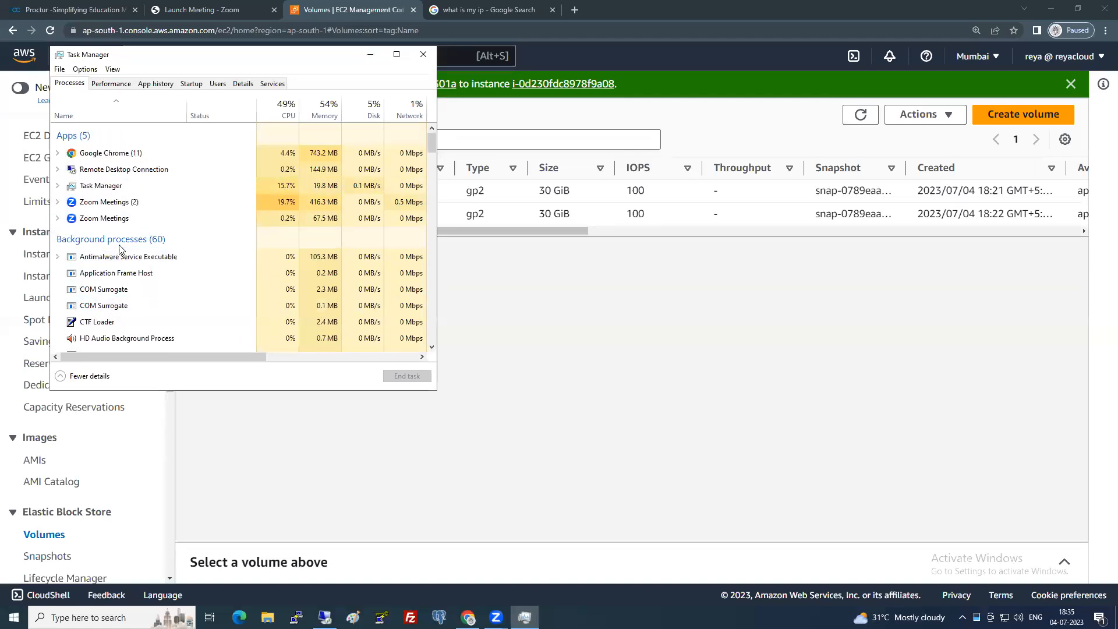
scroll(113, 244, down, 3)
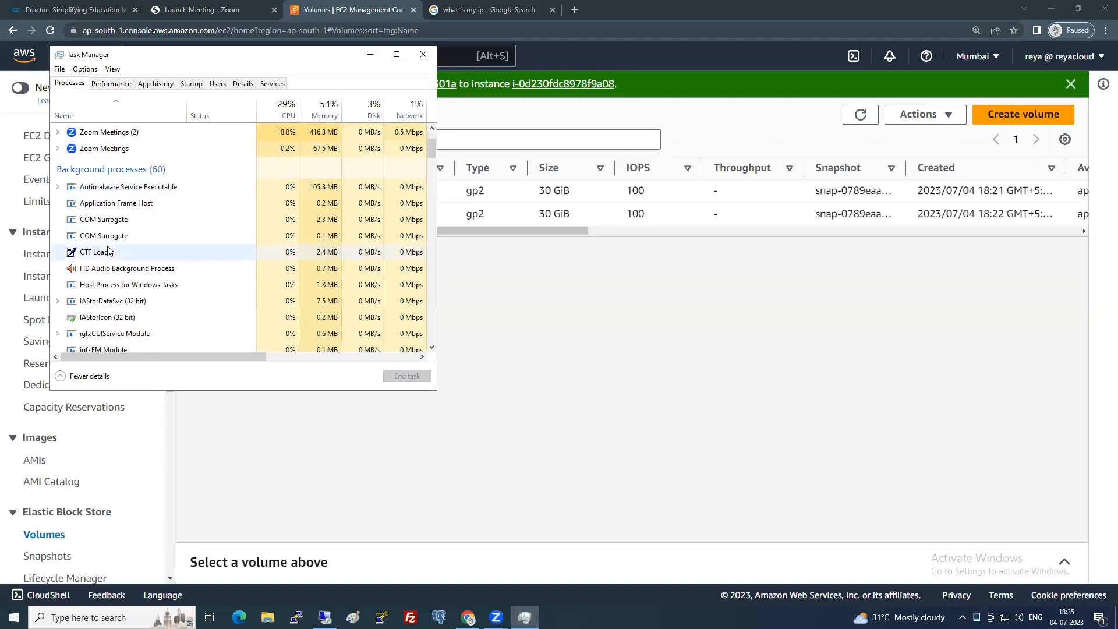
scroll(108, 251, down, 4)
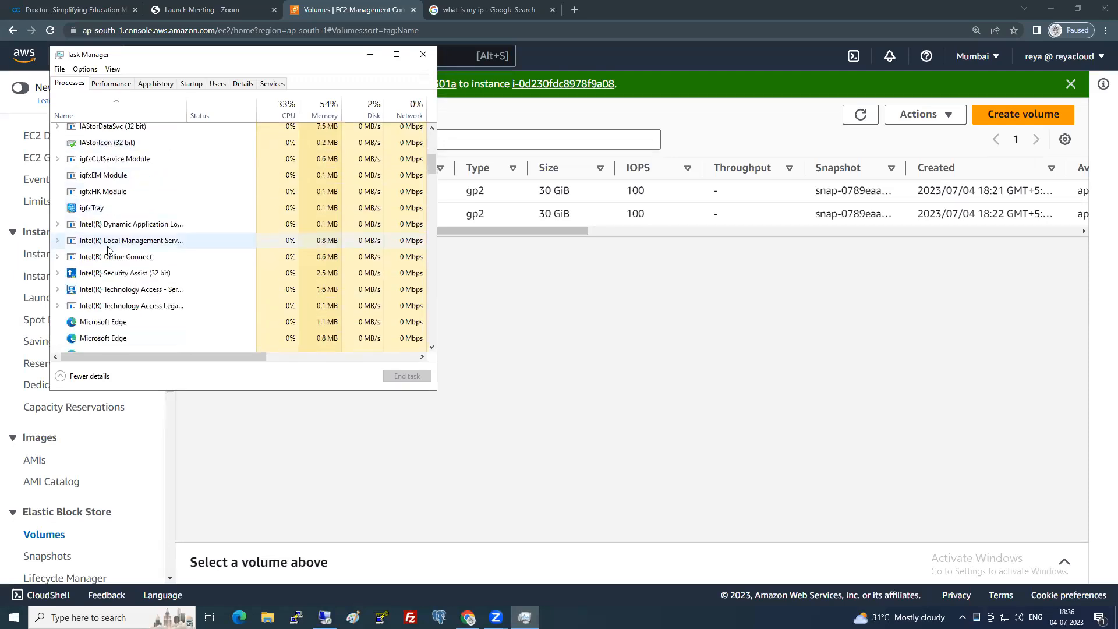
scroll(108, 250, down, 2)
scroll(108, 251, down, 4)
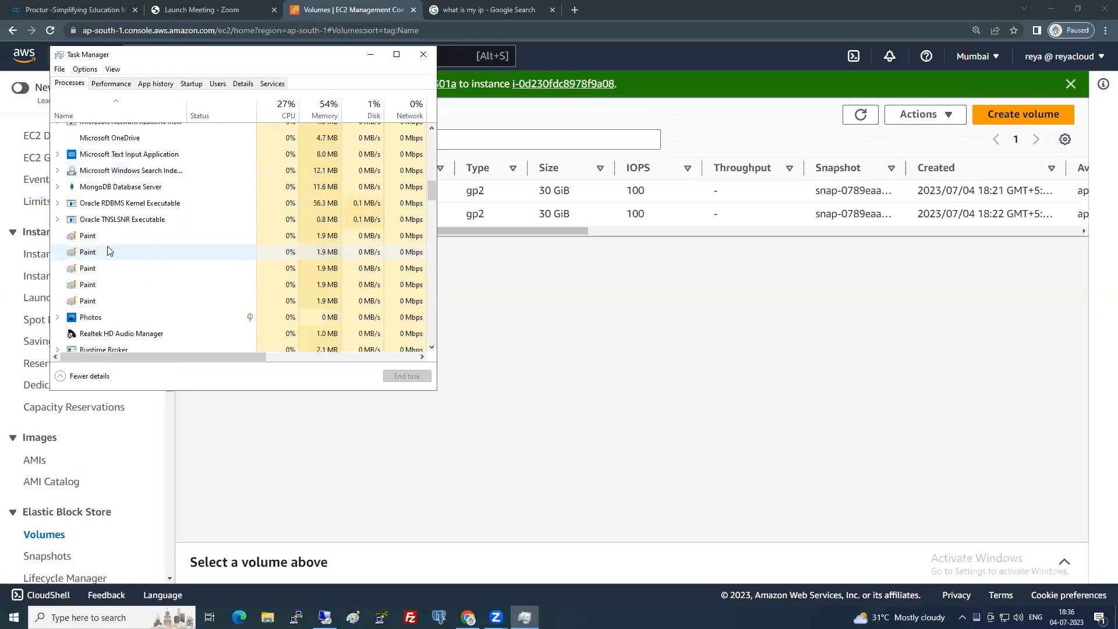
End the five duplicate Paint processes one at a time.
click(100, 237)
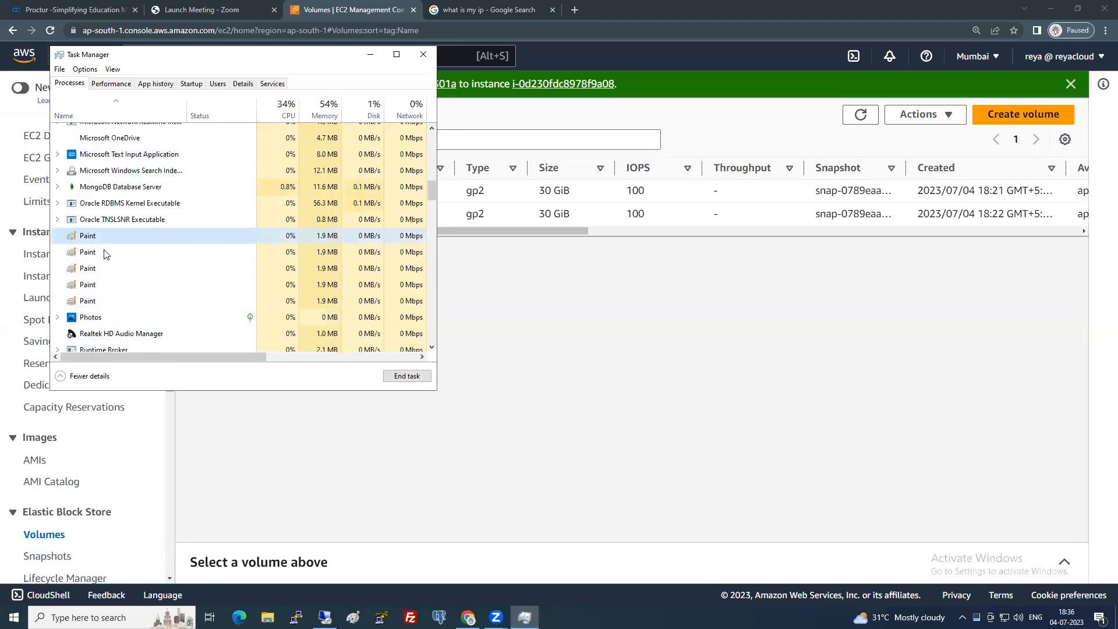
click(105, 300)
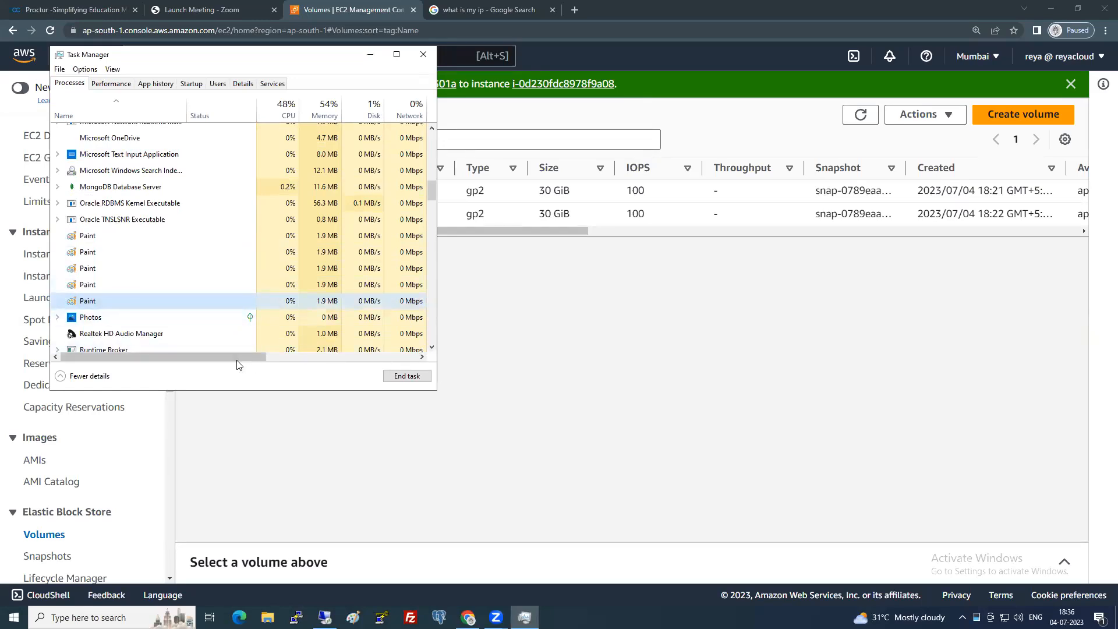
click(400, 376)
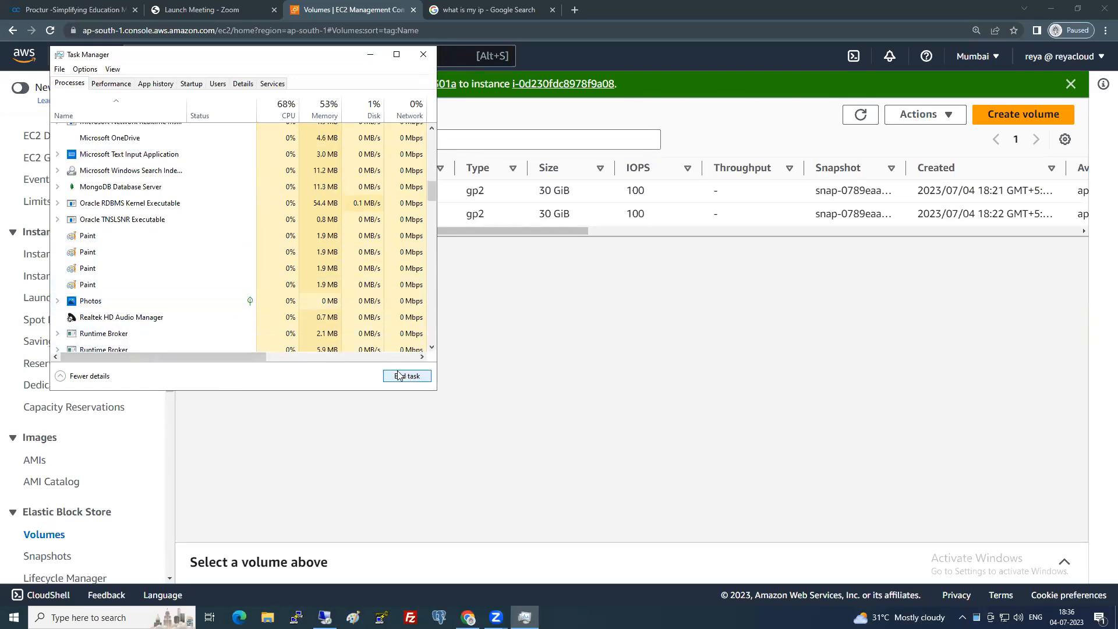
click(169, 285)
click(411, 377)
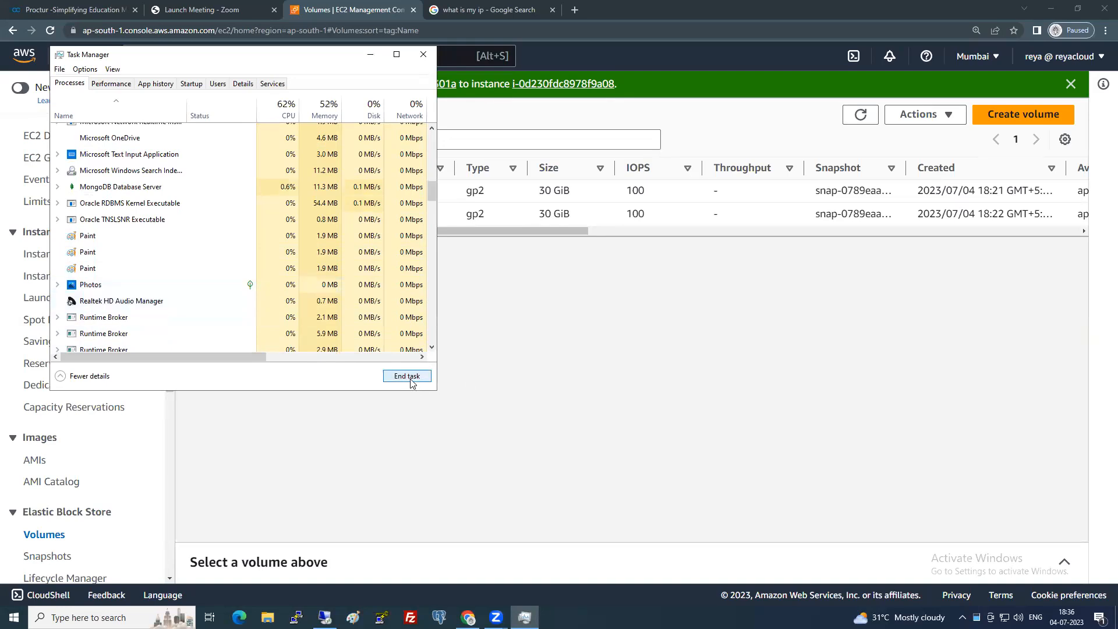
click(146, 268)
click(406, 376)
click(135, 251)
click(406, 376)
click(133, 236)
click(407, 376)
Relaunch Paint, then move and close Task Manager.
click(353, 617)
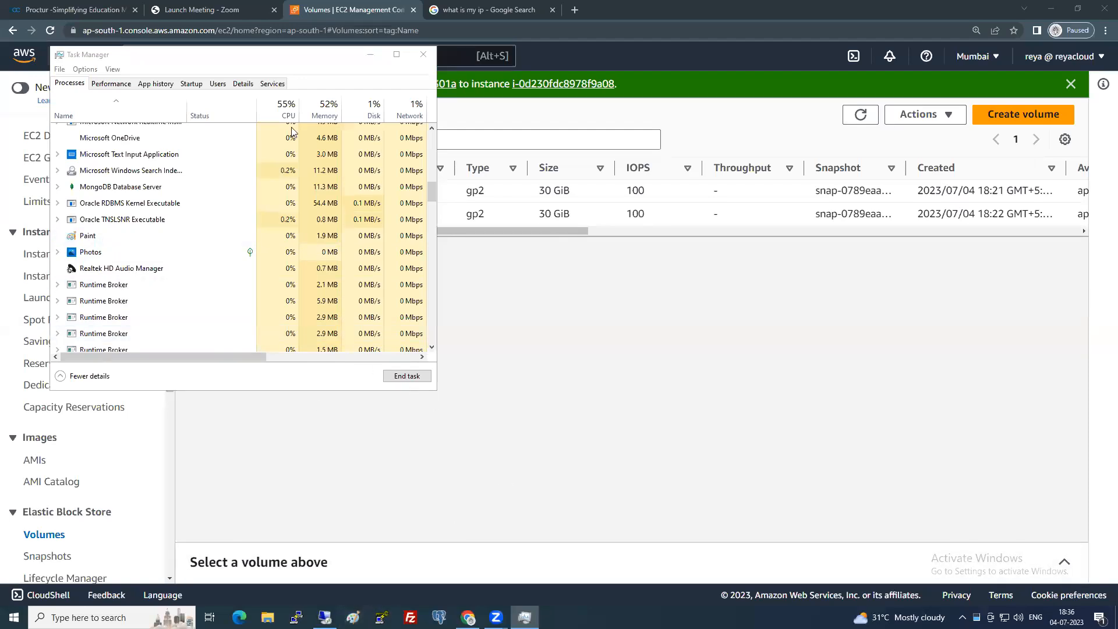
drag(261, 63, 599, 175)
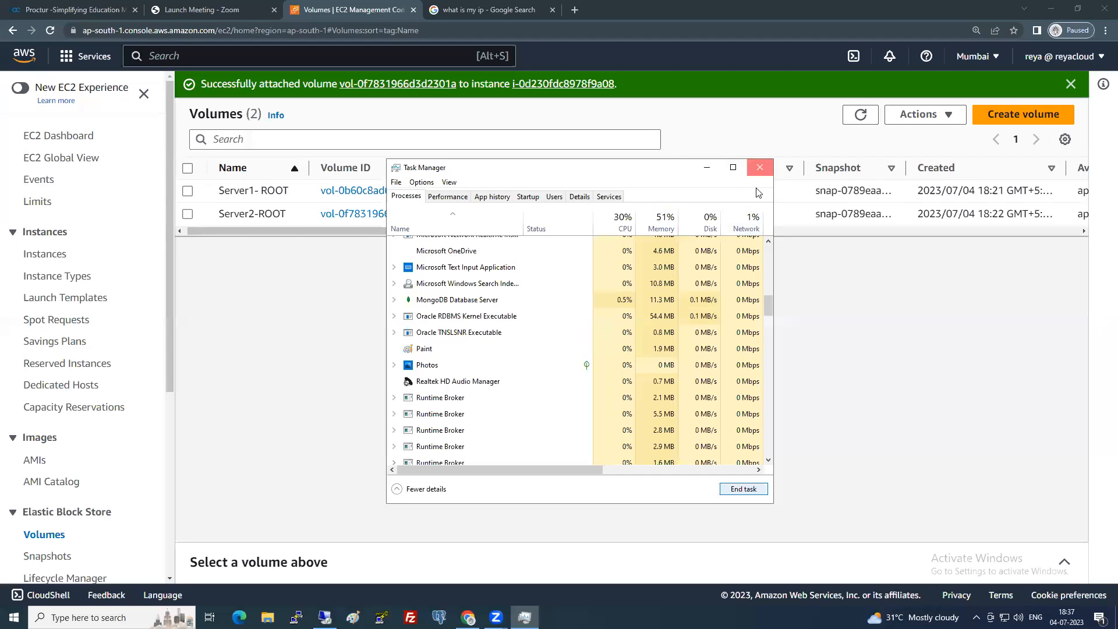
click(760, 167)
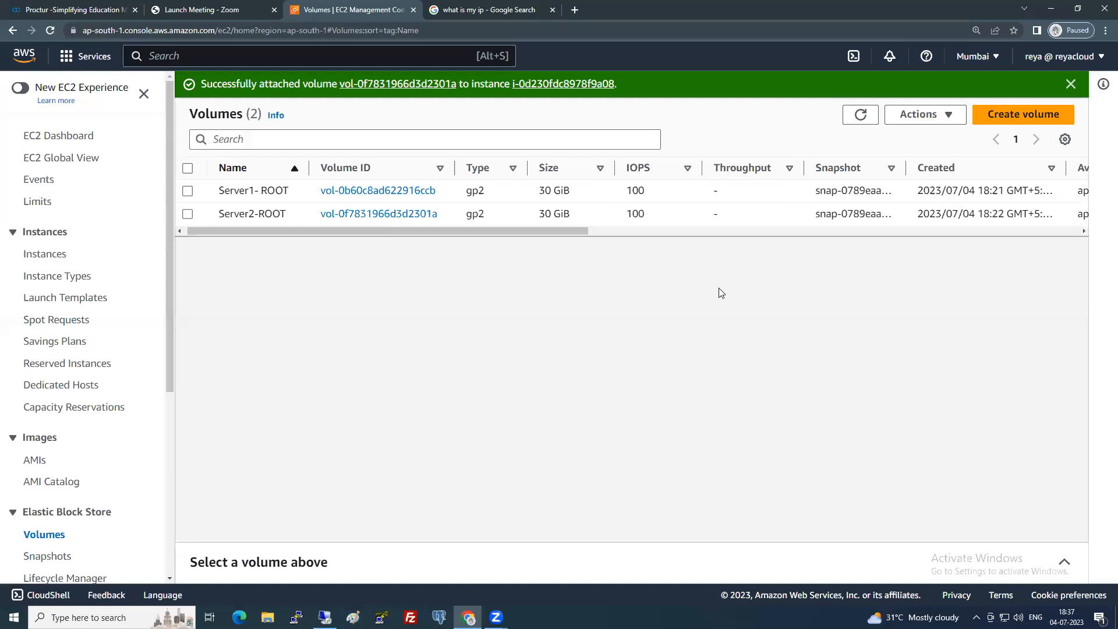
Select the 30 GiB Server1- ROOT volume, dismiss the success banner, and open Actions.
click(352, 617)
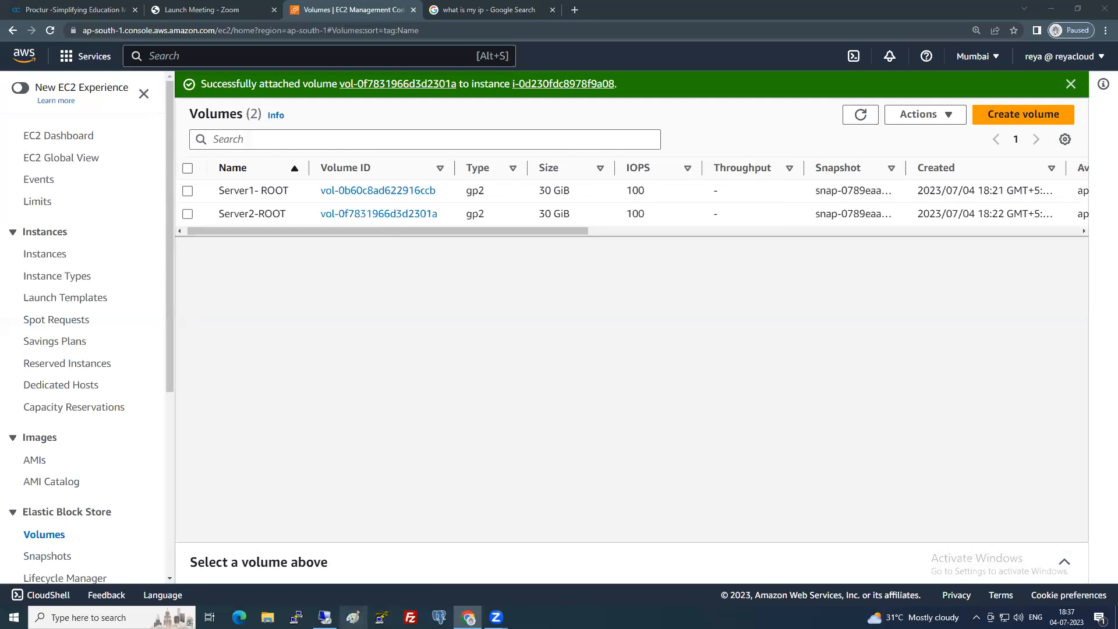
click(194, 189)
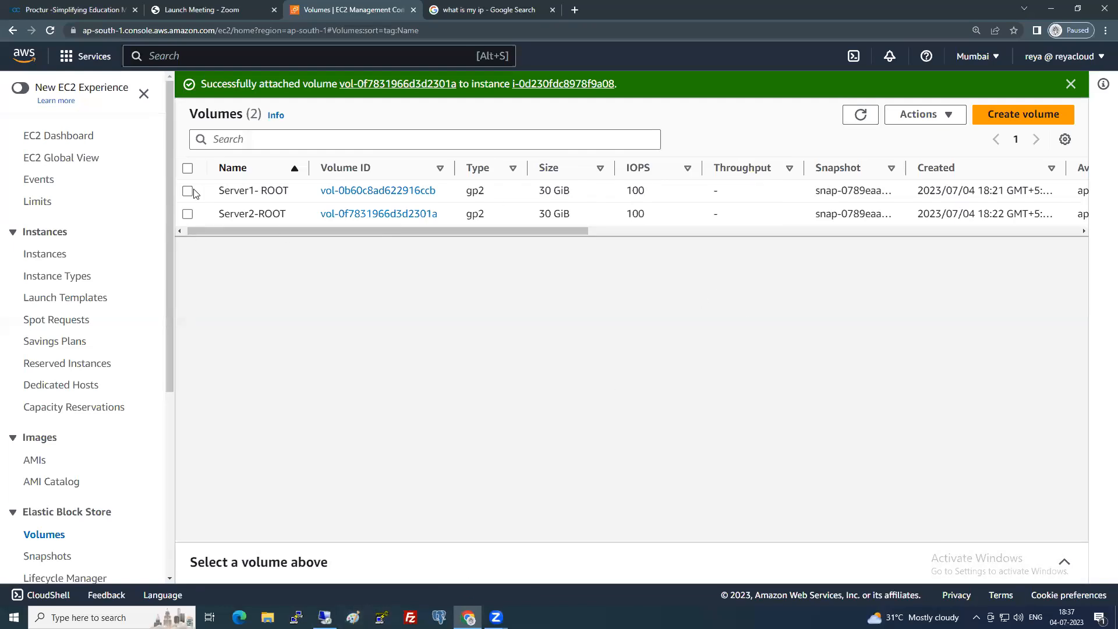
click(187, 191)
click(1070, 85)
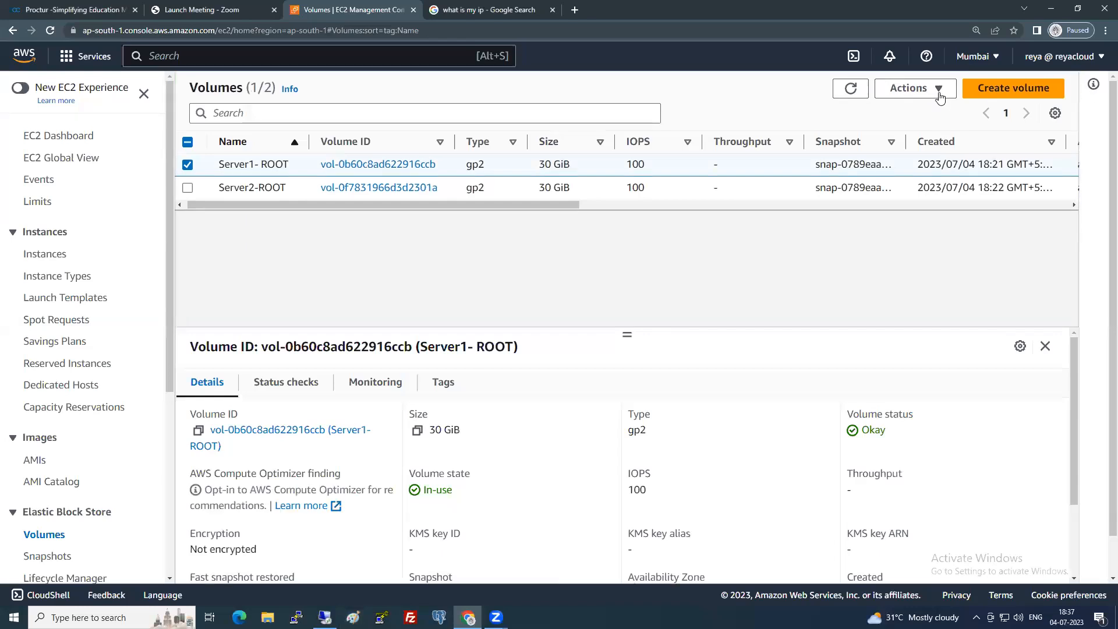
click(938, 94)
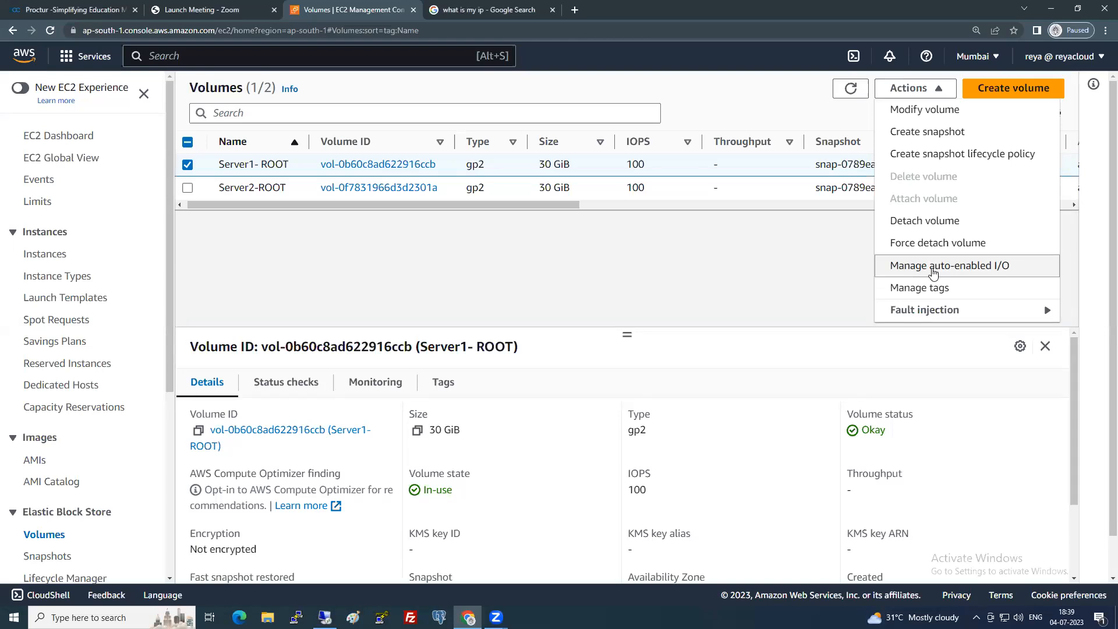
Open Manage auto-enabled I/O, toggle the option back, and cancel without changes.
click(933, 267)
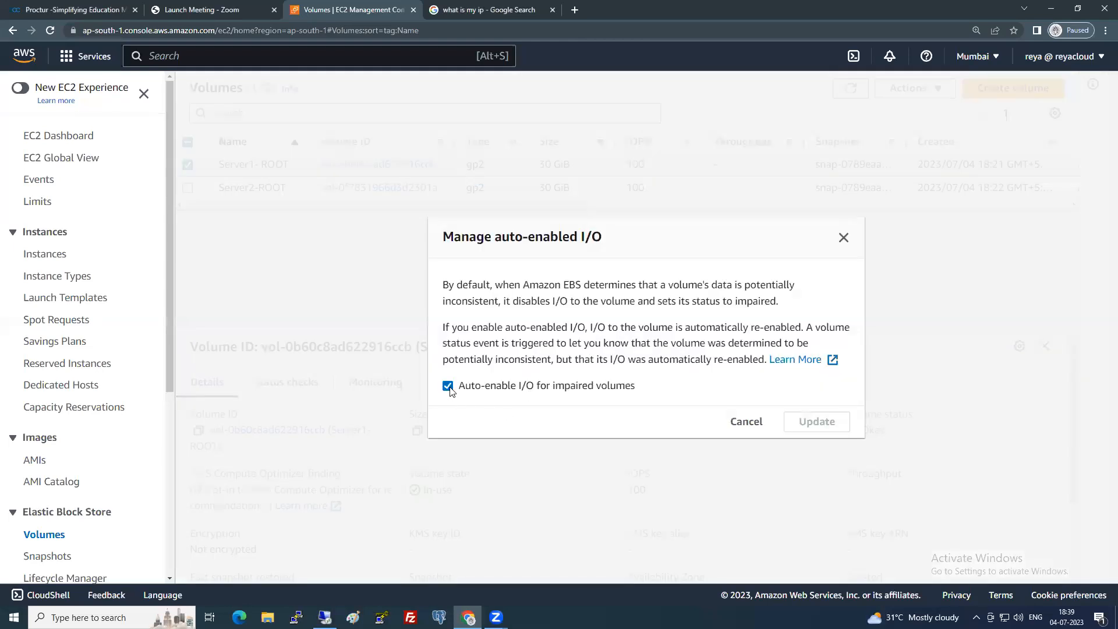
click(448, 387)
click(447, 386)
click(745, 421)
Look through the Fault injection options under Actions, then close the menu.
click(911, 88)
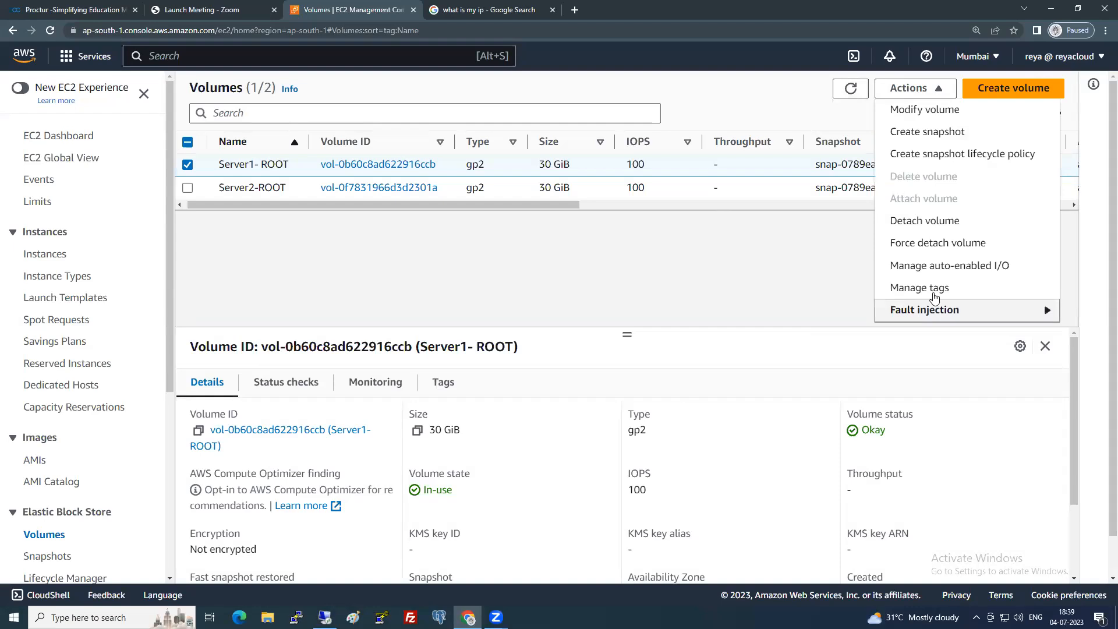
click(920, 313)
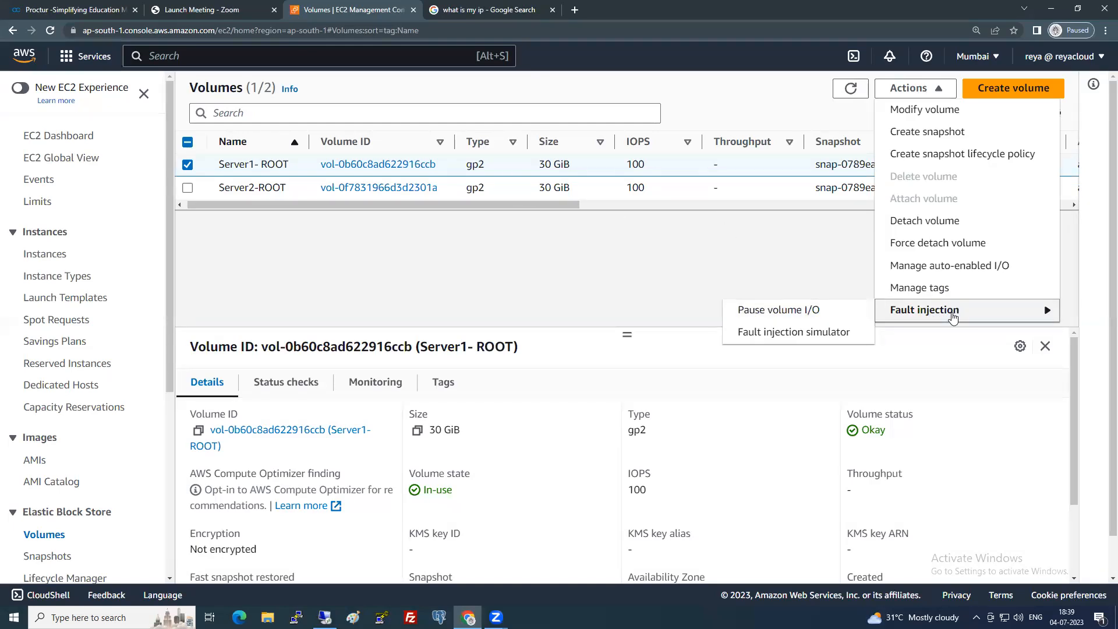
click(953, 316)
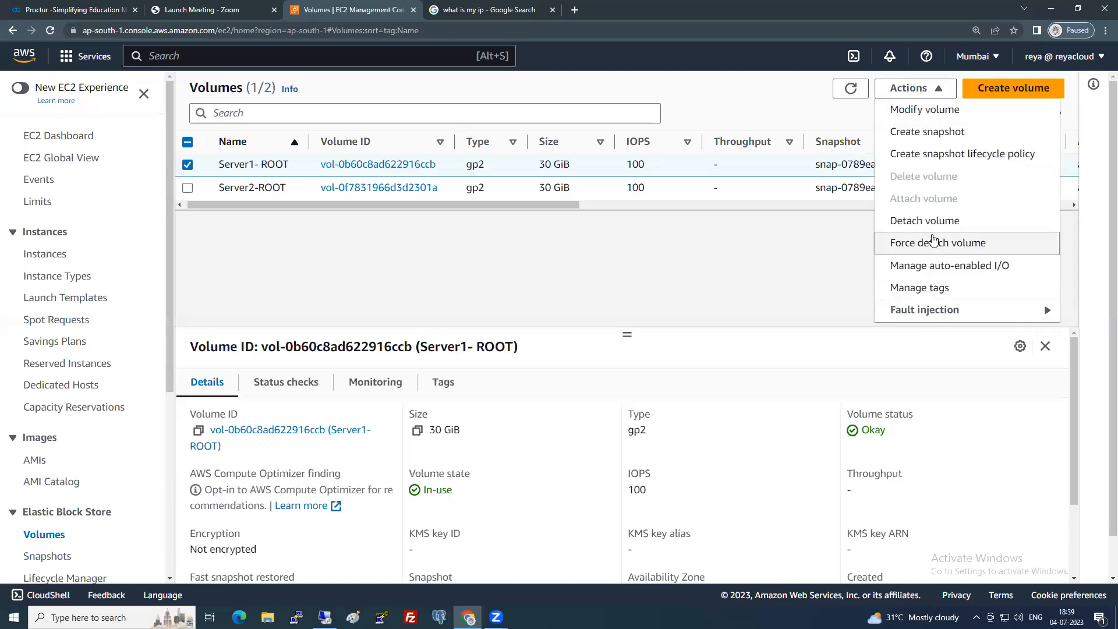
click(758, 265)
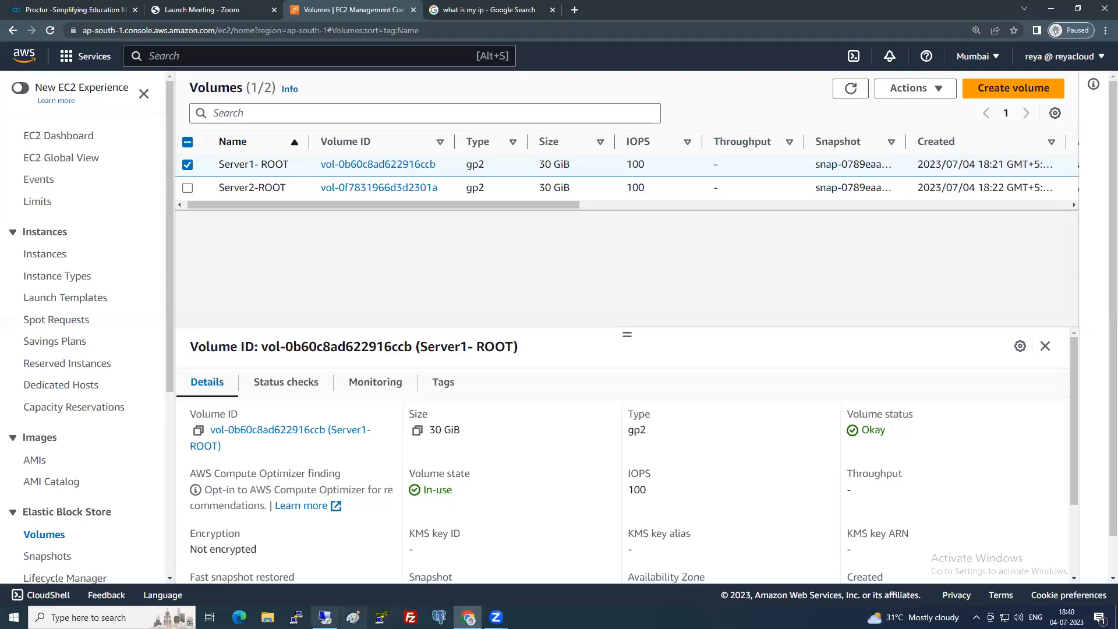
Check Local Disk (C:) in Server1's This PC, then return to the AWS console.
click(324, 617)
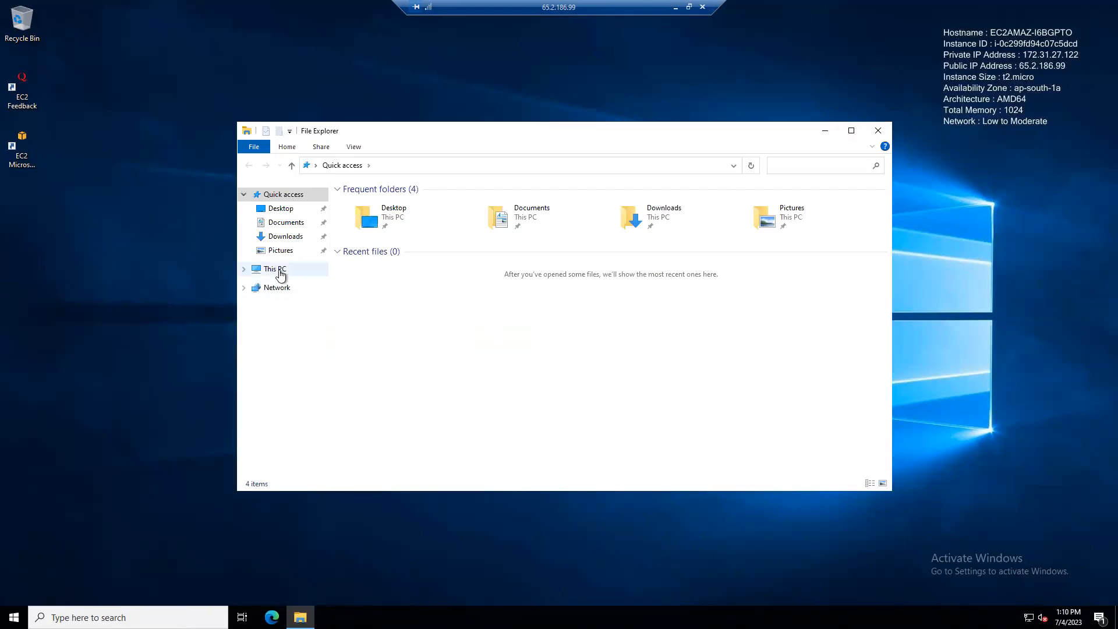
click(278, 271)
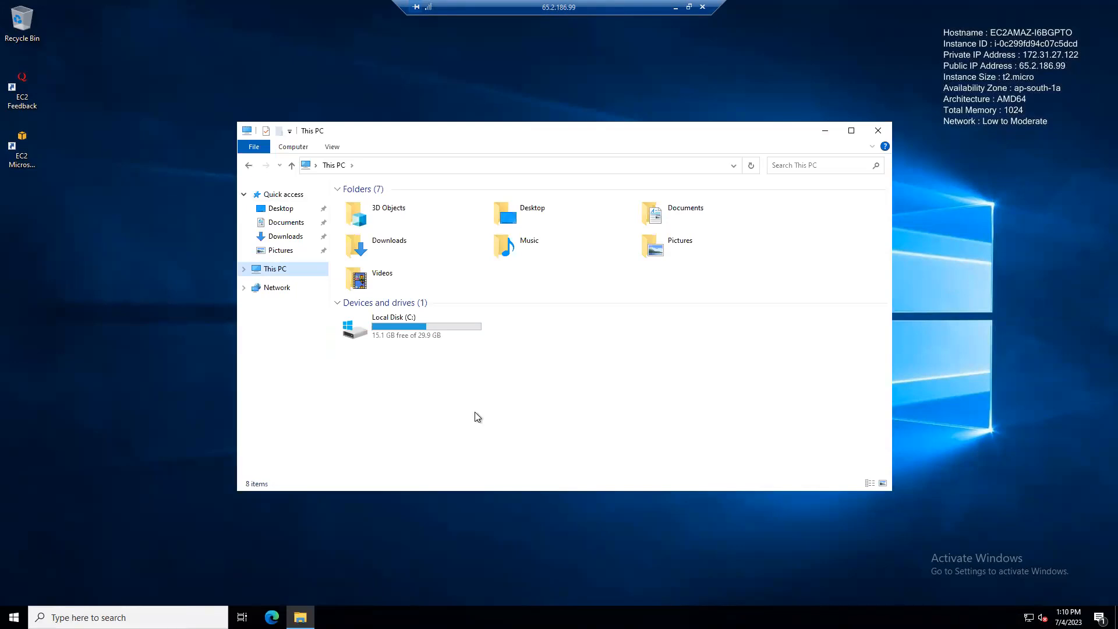
click(457, 333)
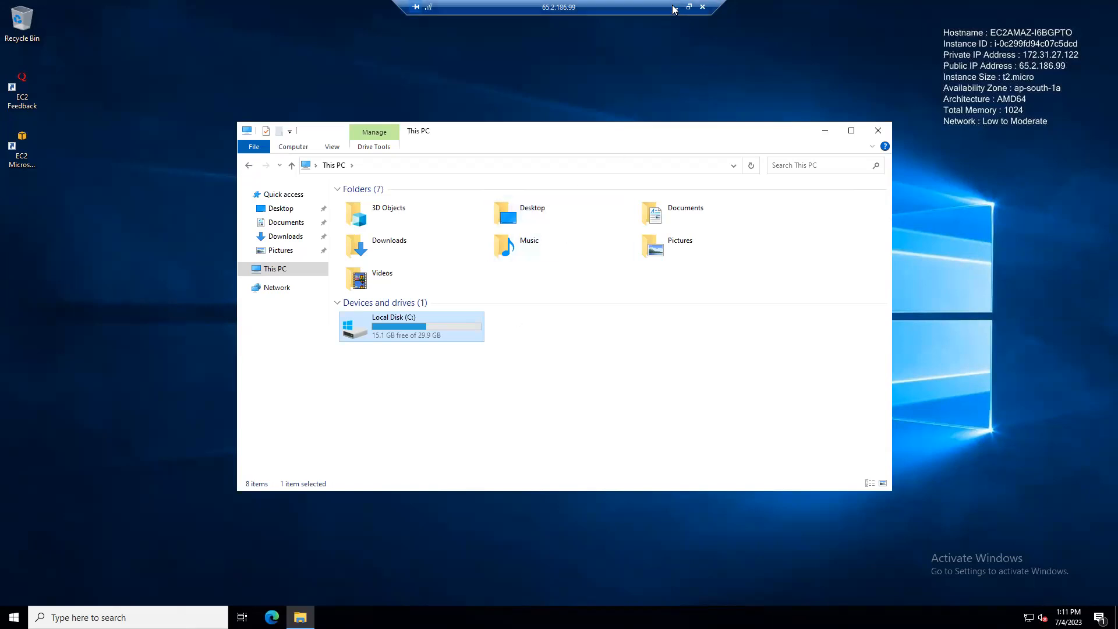
click(596, 425)
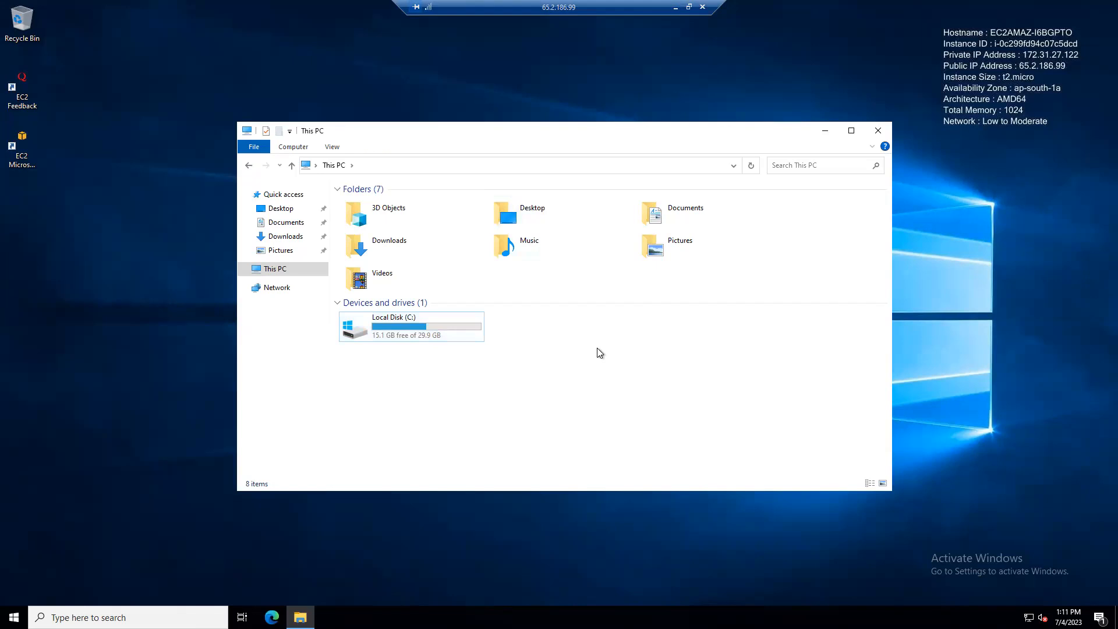
click(427, 335)
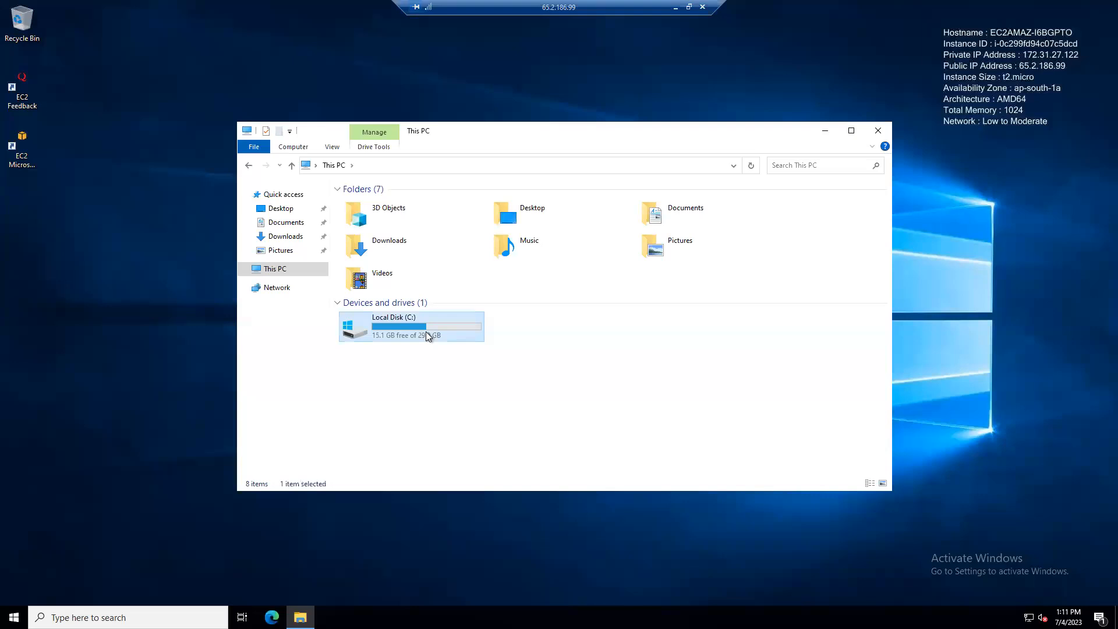
click(675, 8)
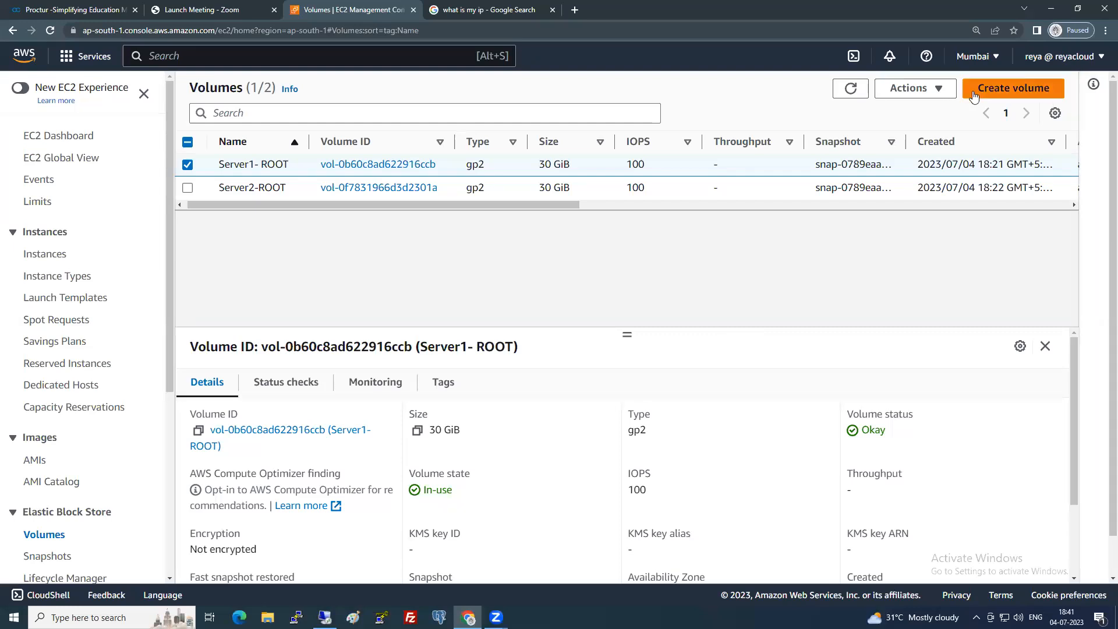
Open Modify volume for the Server1- ROOT volume, keeping the gp2 volume type.
click(931, 90)
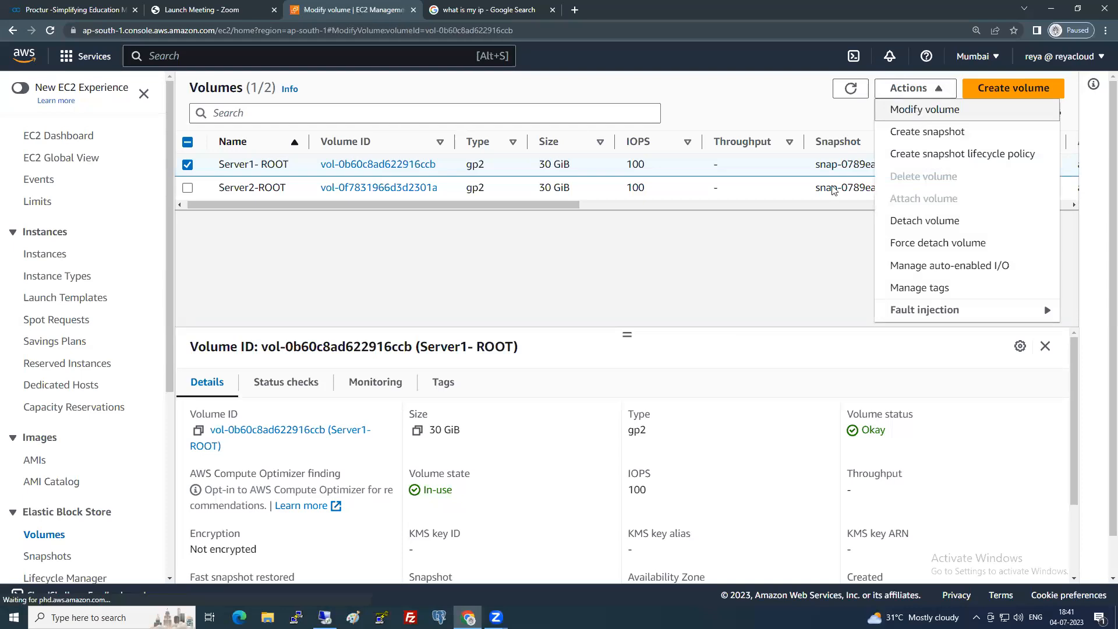
click(919, 111)
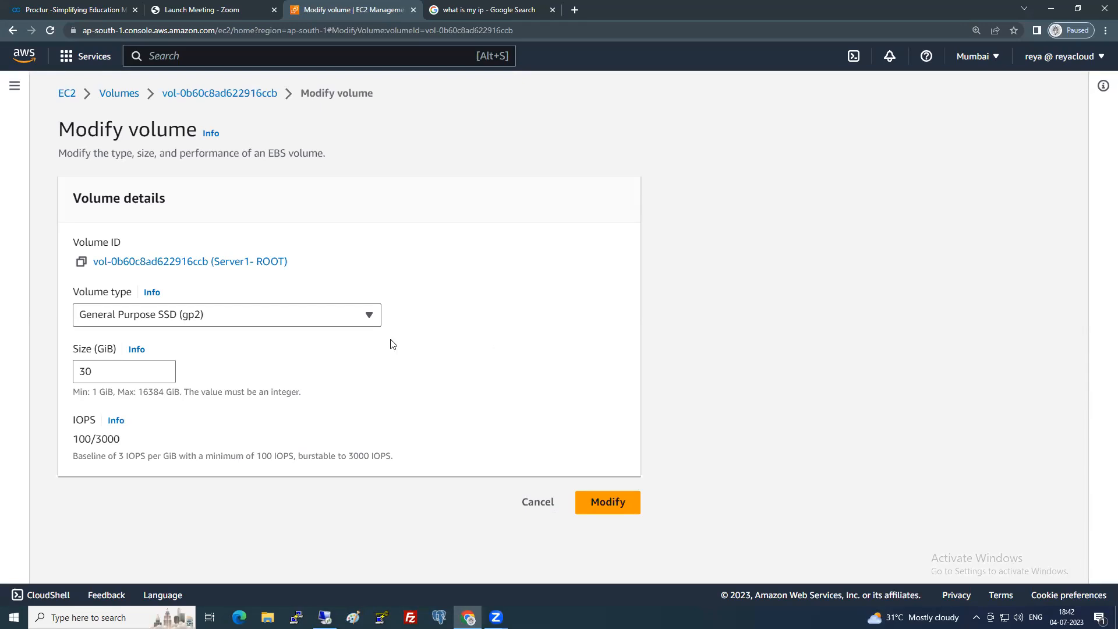
click(362, 320)
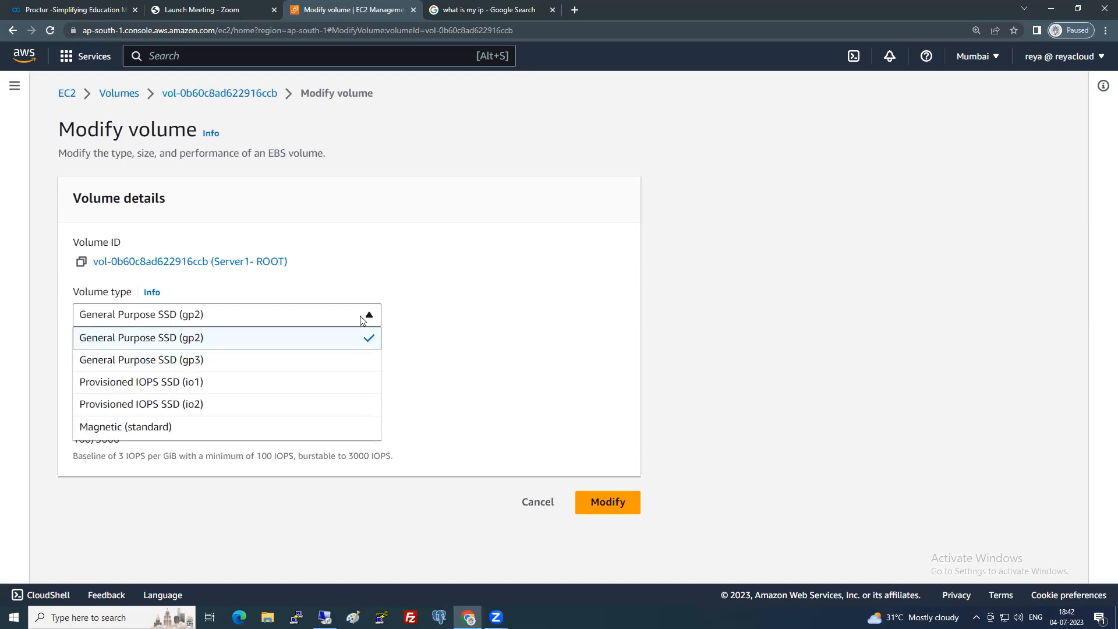
click(536, 347)
Change the volume size from 30 to 50 GiB.
click(80, 375)
double_click(80, 376)
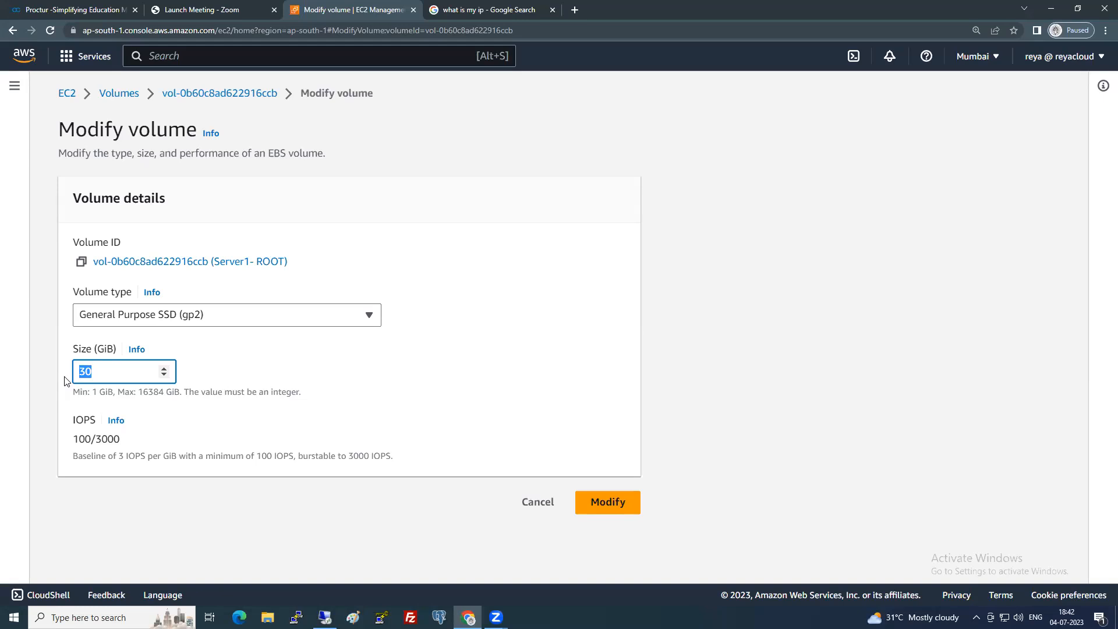
text(10)
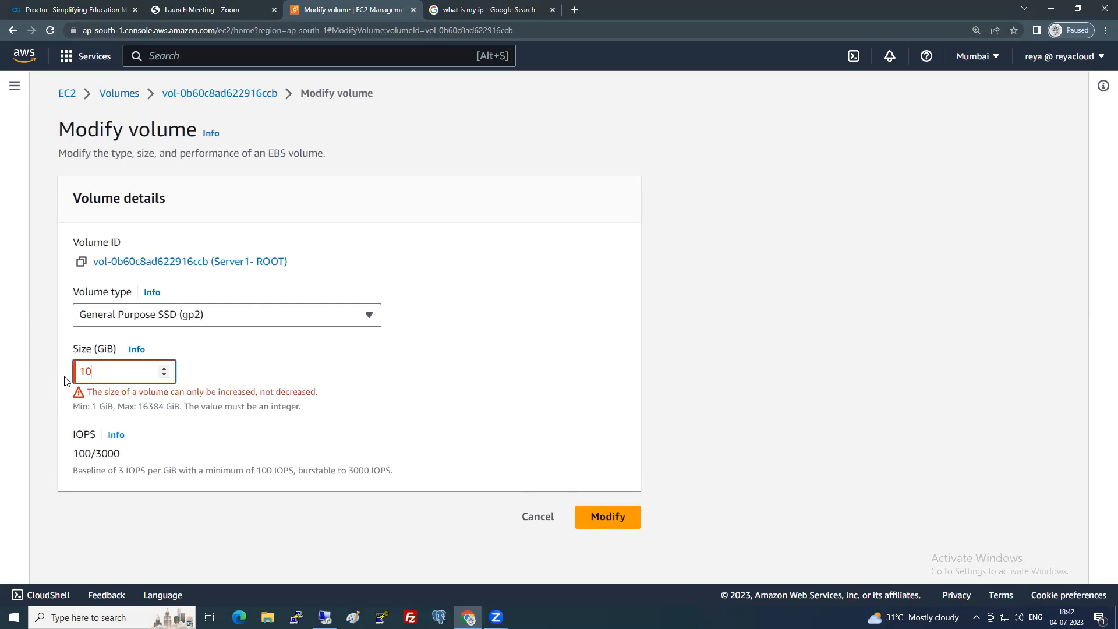
key(BackSpace)
key(BackSpace)
text(50)
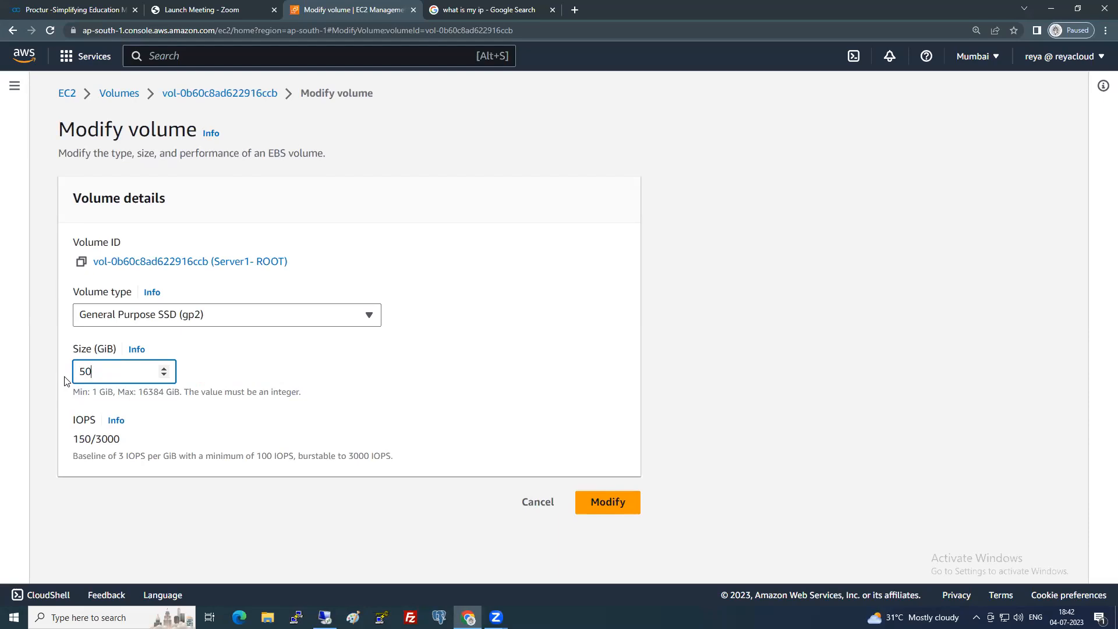
text(0)
key(BackSpace)
Submit and confirm the volume modification, then refresh the Volumes list to read its state.
click(609, 503)
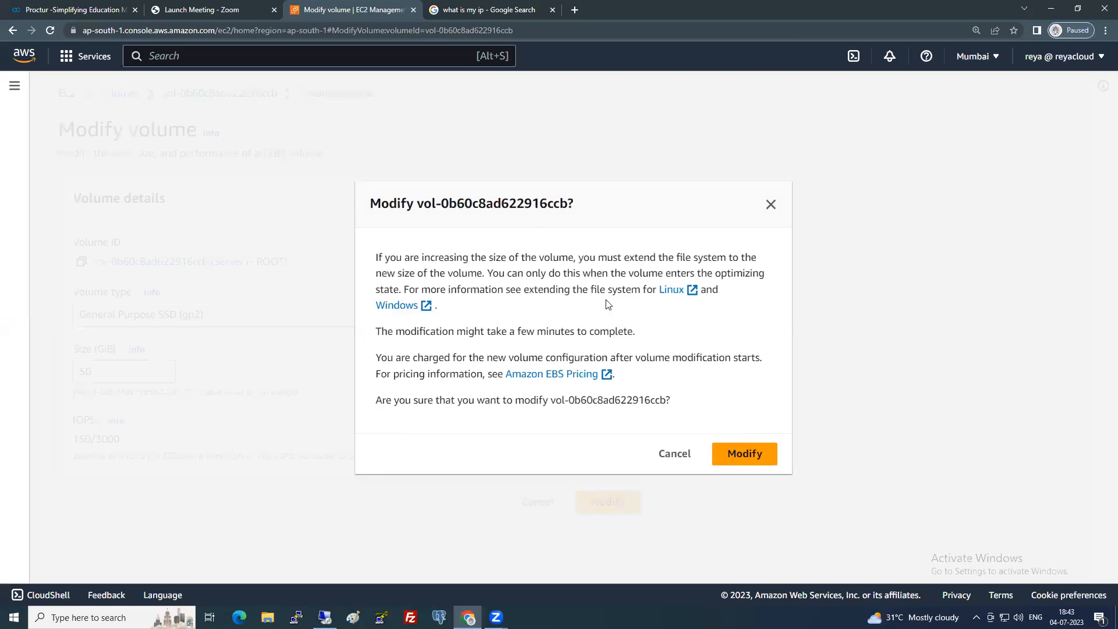
click(763, 458)
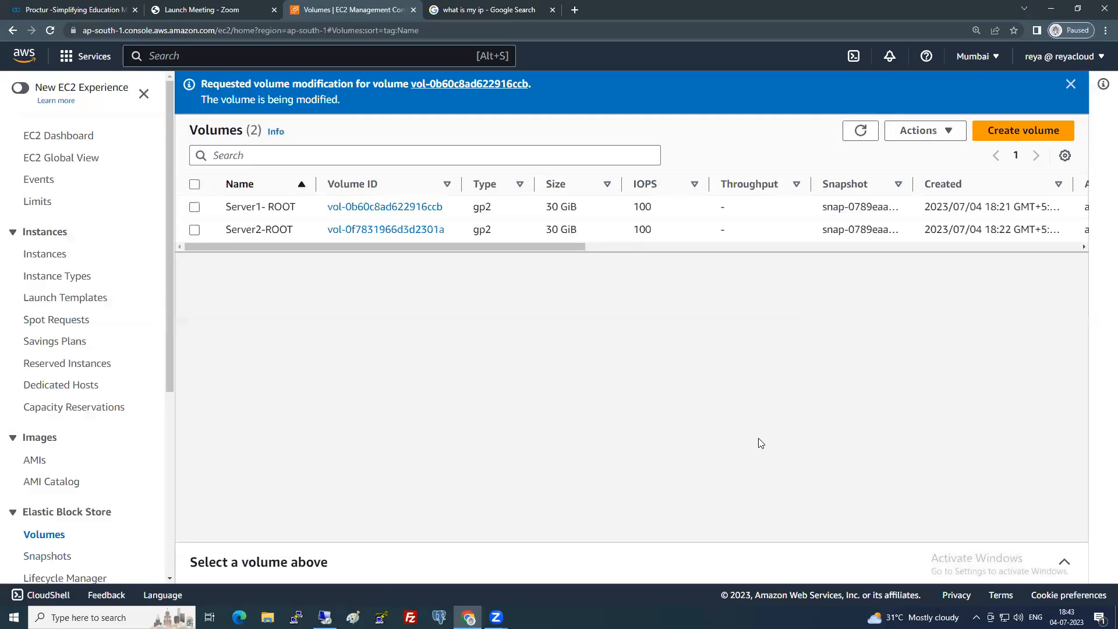
drag(561, 247, 790, 260)
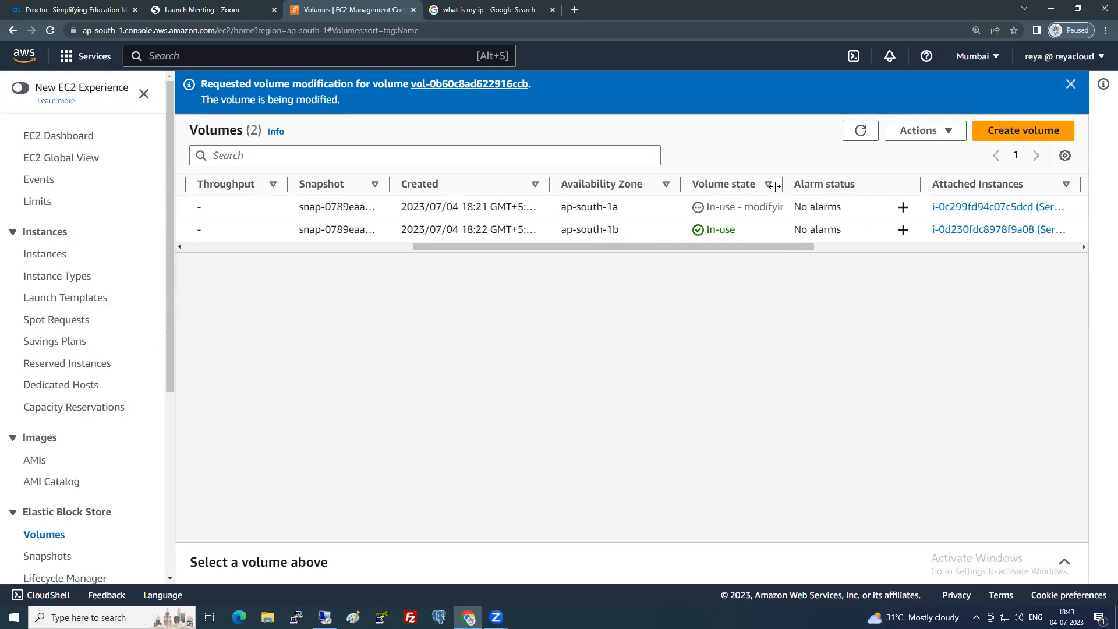
drag(775, 186, 852, 184)
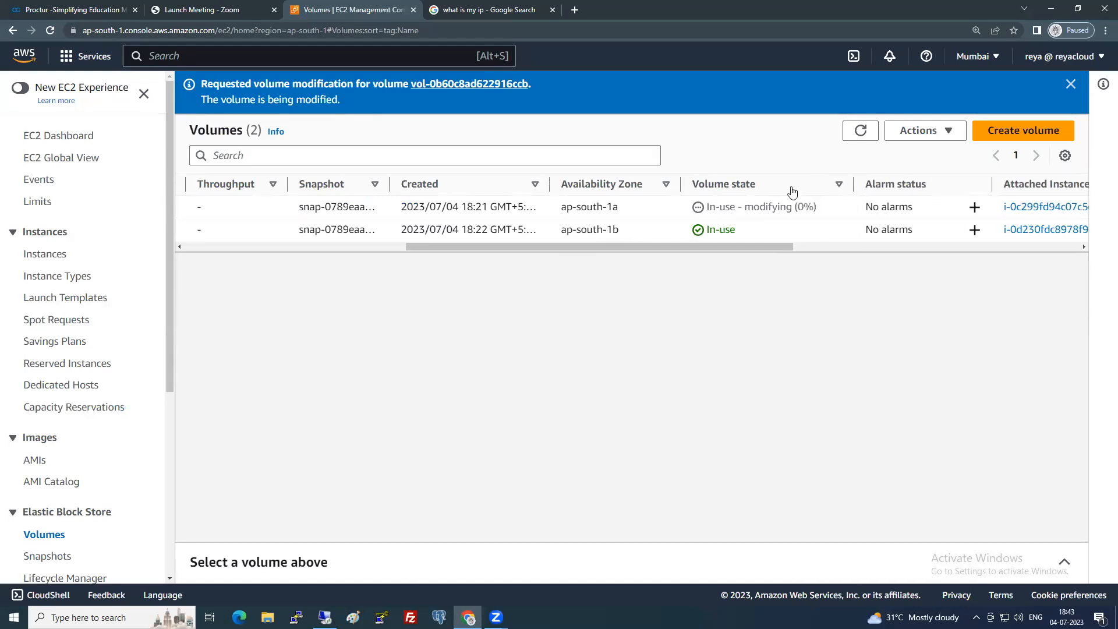
click(861, 130)
Reload the list to confirm Server1- ROOT shows 50 GiB and is optimizing.
click(944, 130)
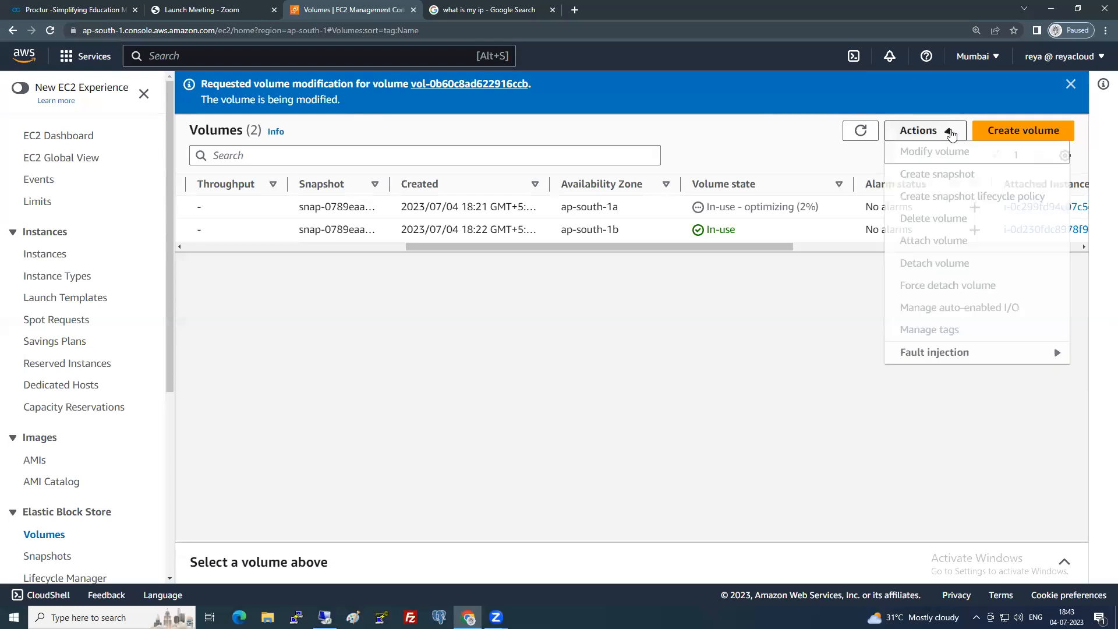
click(716, 306)
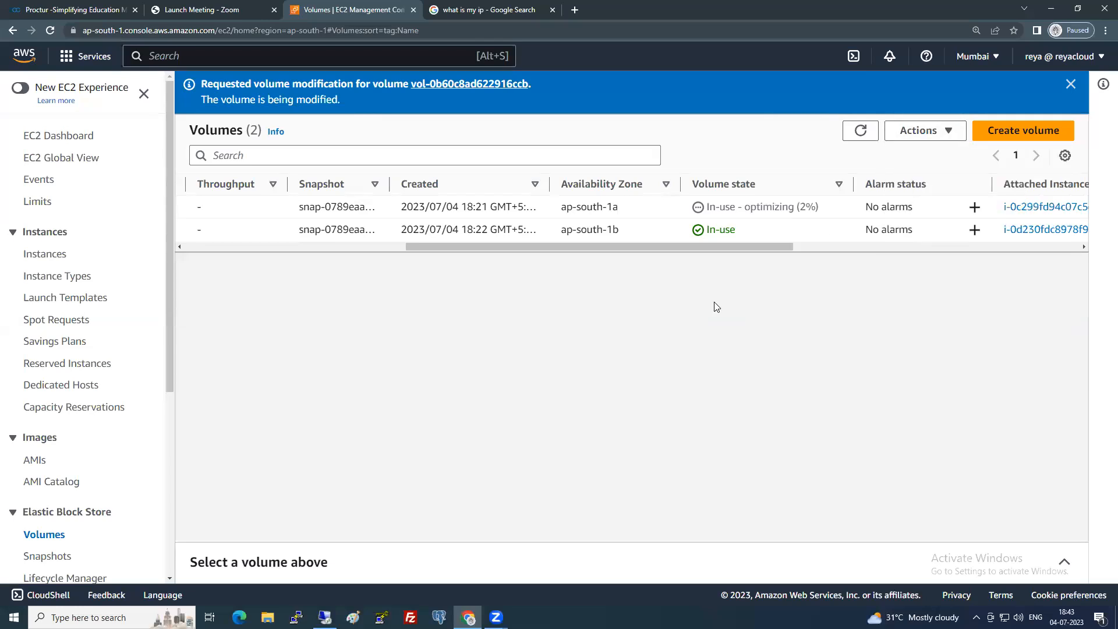
click(864, 138)
drag(676, 247, 441, 258)
drag(546, 208, 559, 208)
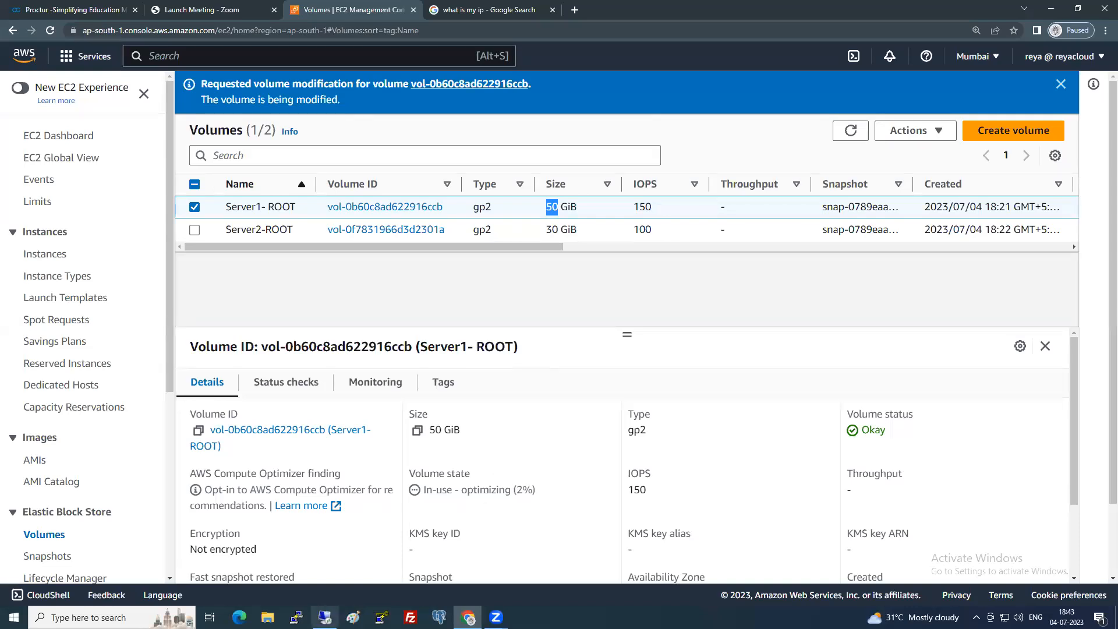
Back on Server1, refresh This PC, select Local Disk (C:), and open the Win+X menu.
key(alt+Tab)
right_click(542, 344)
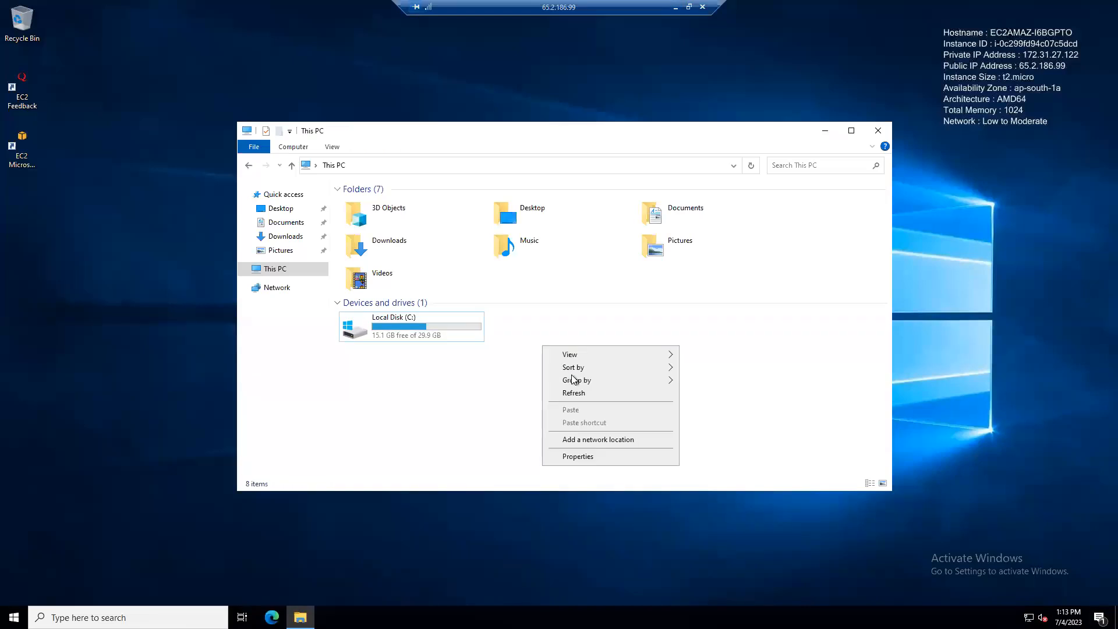
click(581, 396)
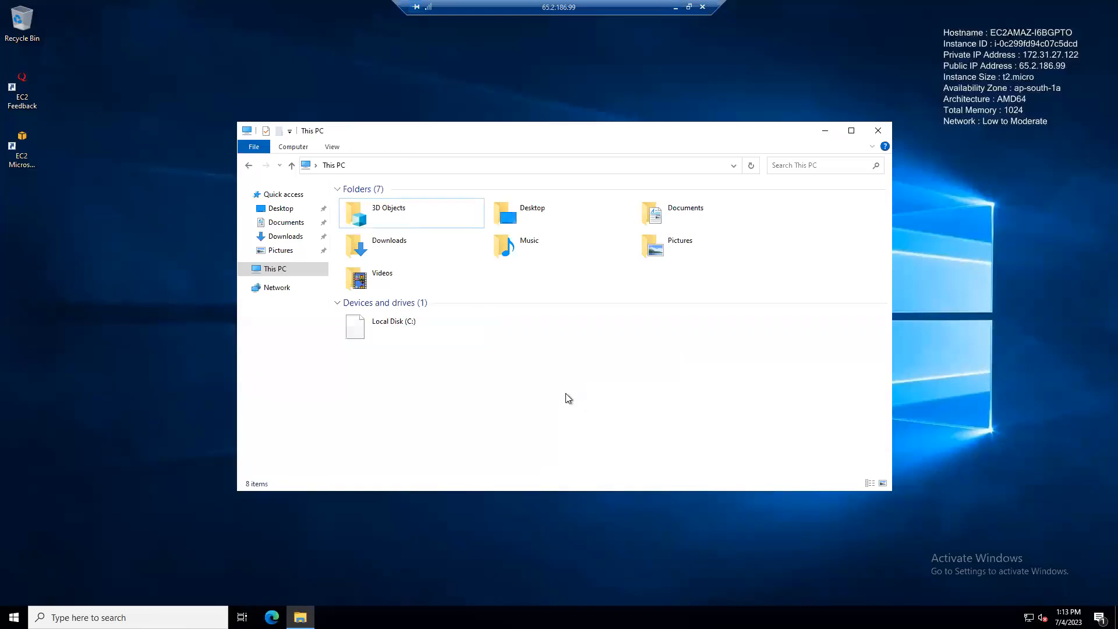
click(445, 334)
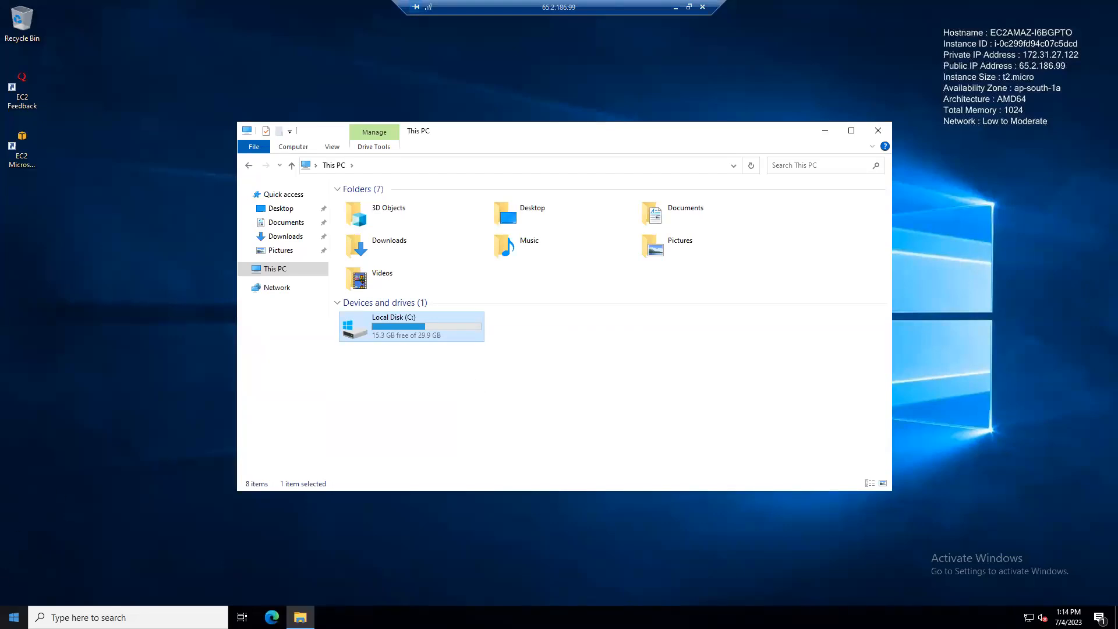
right_click(14, 617)
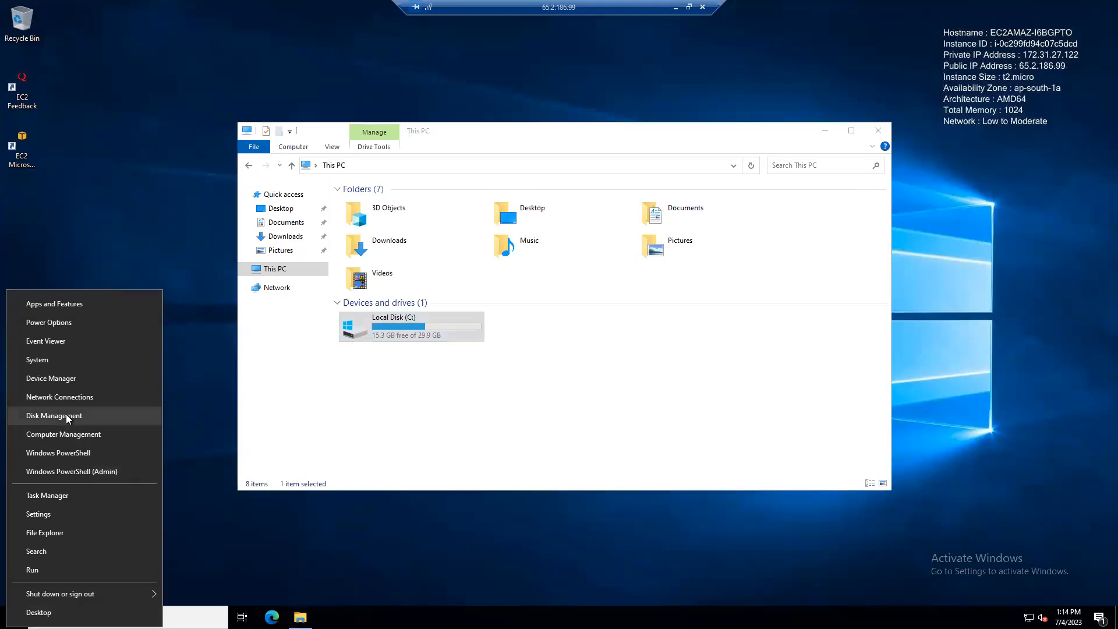
In Disk Management, extend C: by all 20479 MB of unallocated space to 50 GB.
click(69, 418)
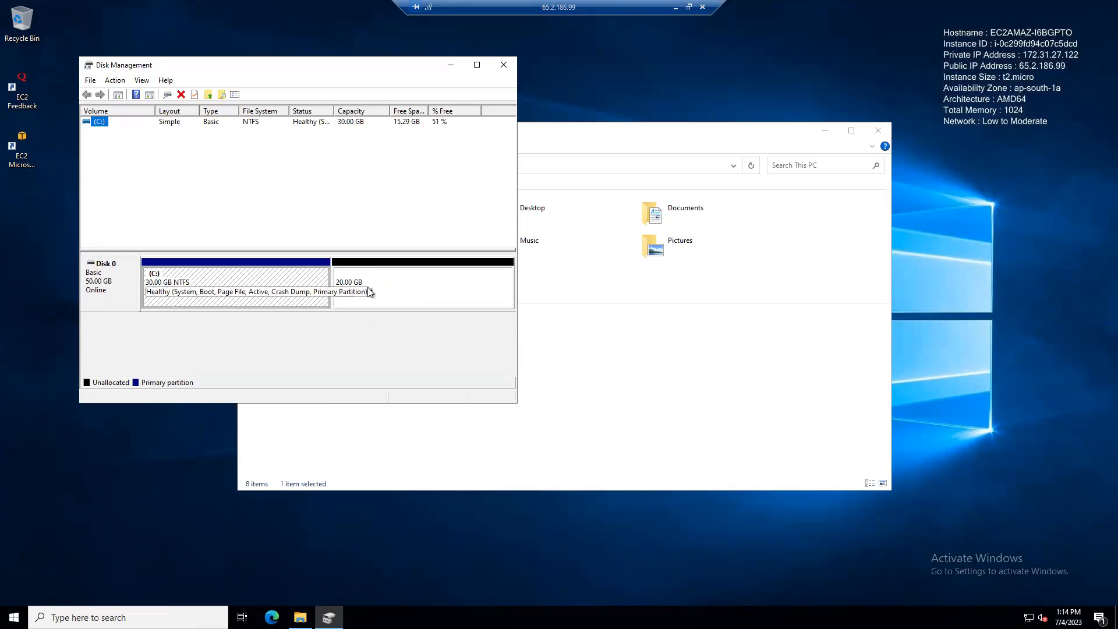
click(260, 345)
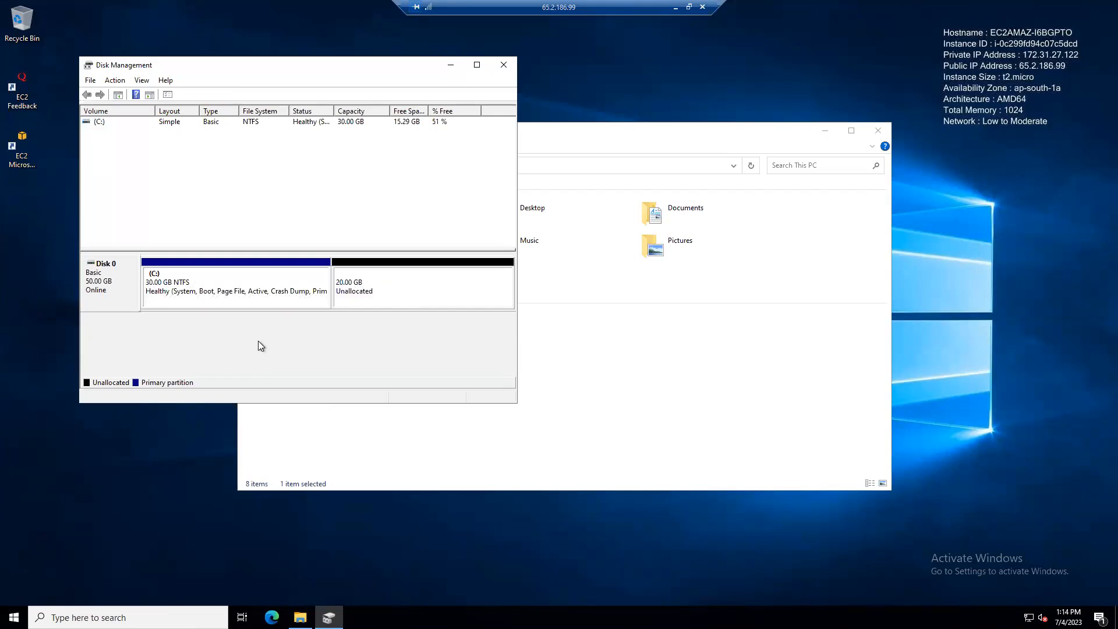
click(253, 296)
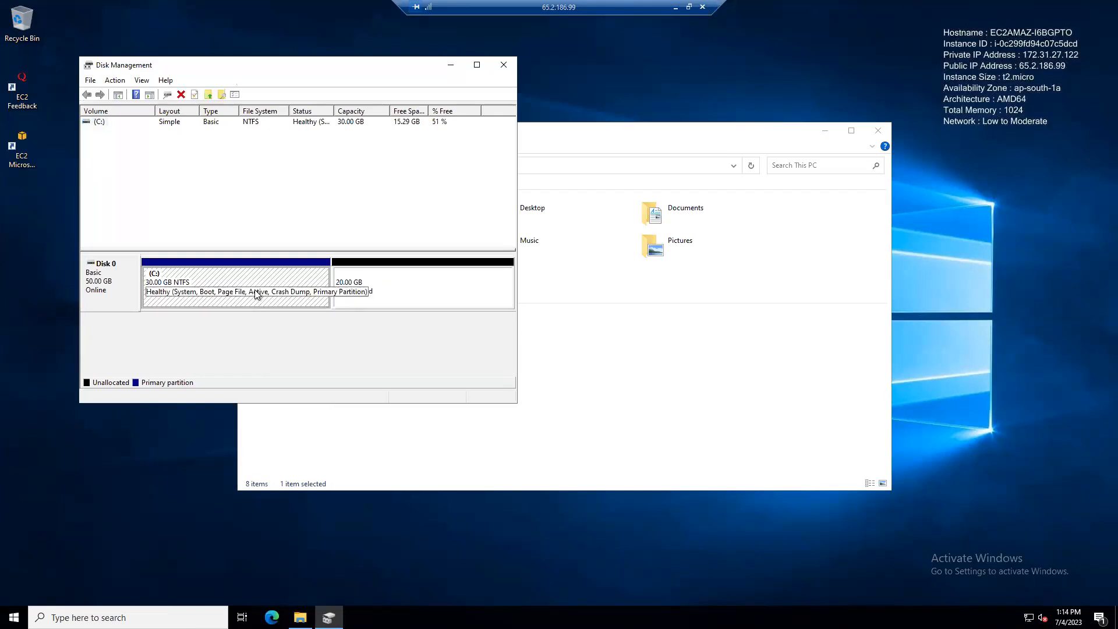
right_click(206, 285)
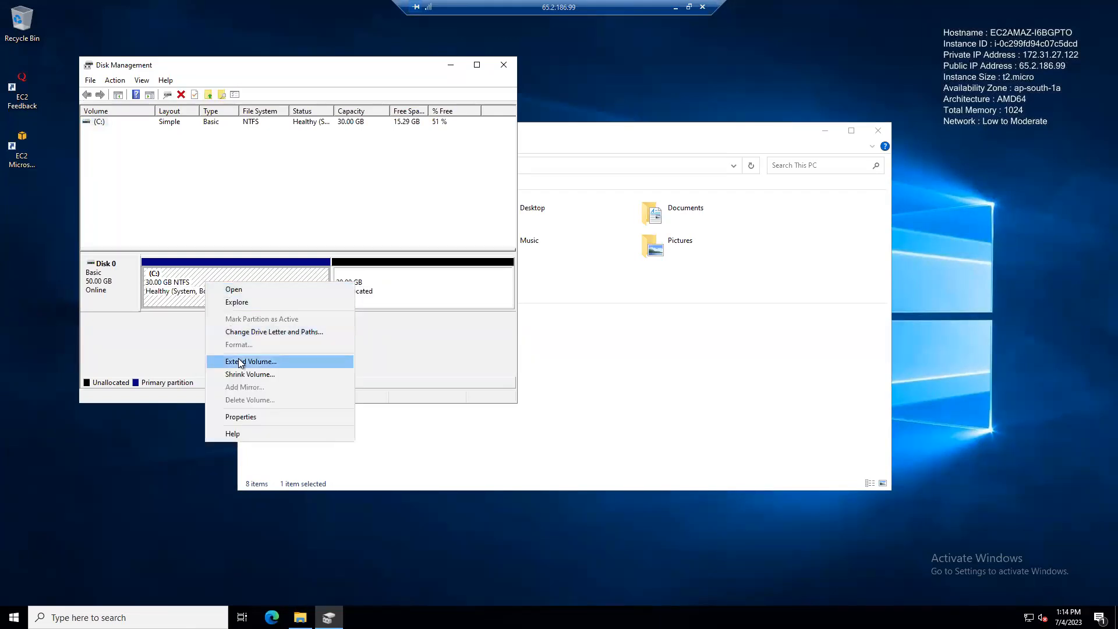
click(281, 362)
click(305, 340)
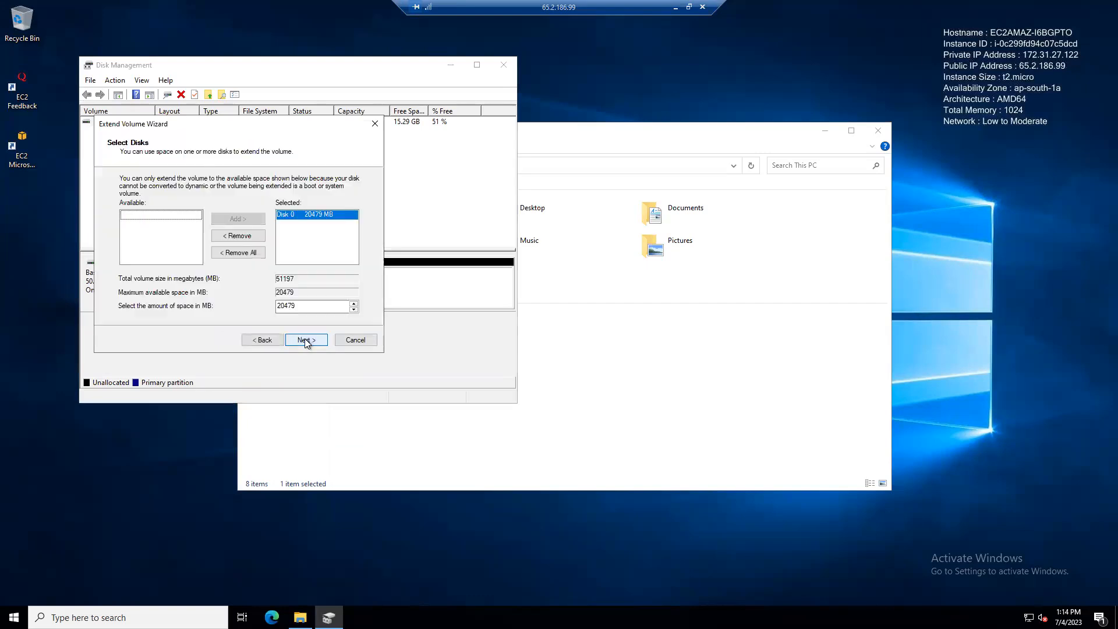
click(306, 340)
click(306, 341)
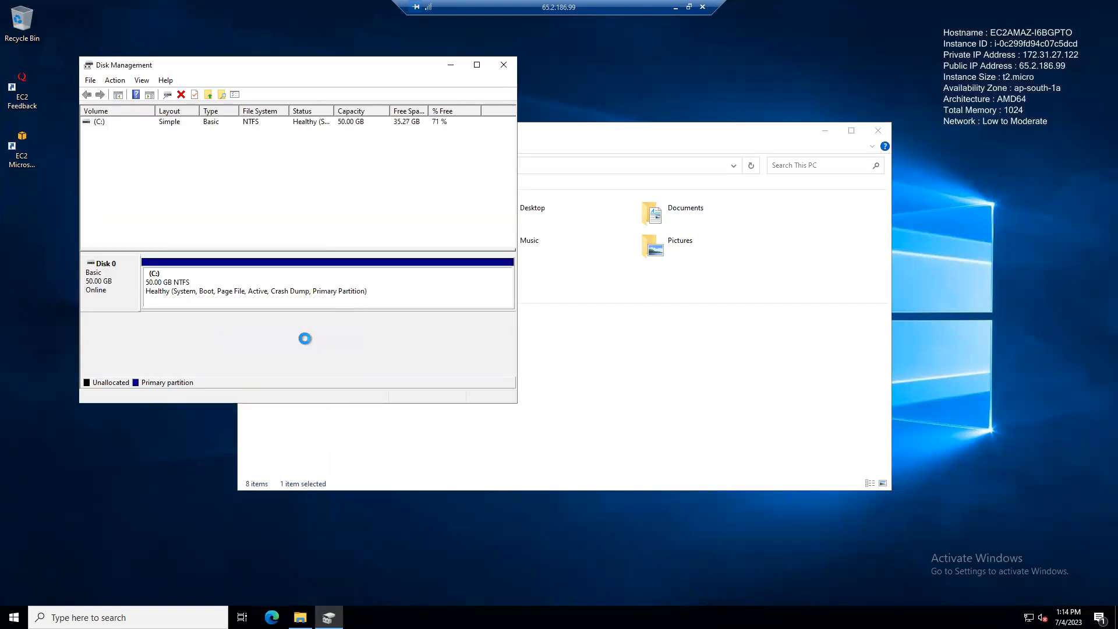
Refresh This PC to show C: at 35.2 GB free of 49.9 GB, then close Disk Management.
click(541, 410)
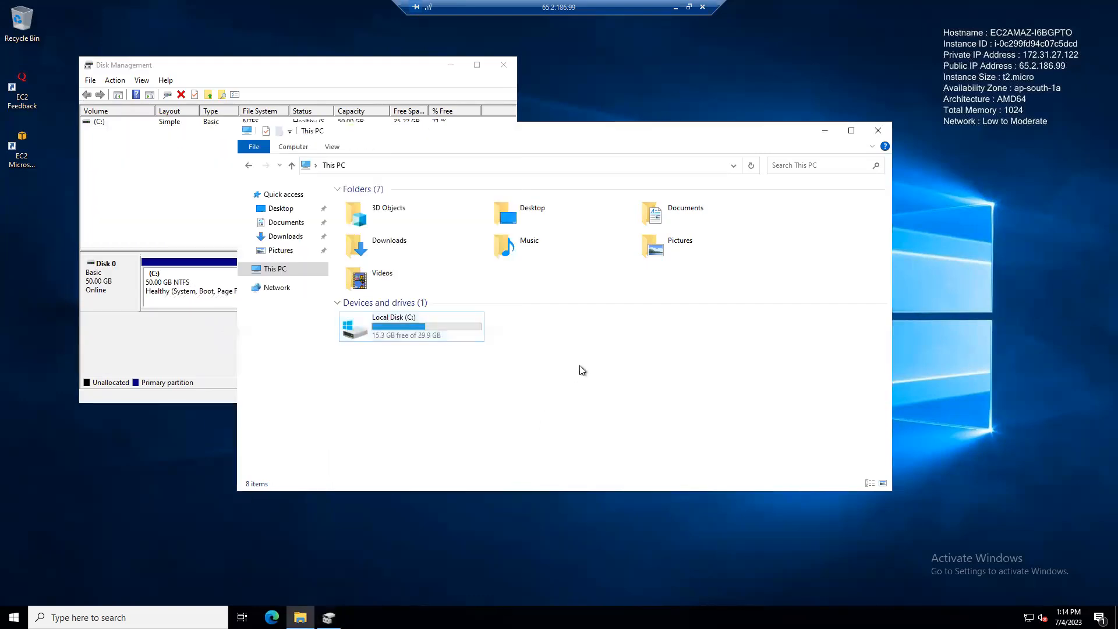
right_click(582, 365)
click(613, 412)
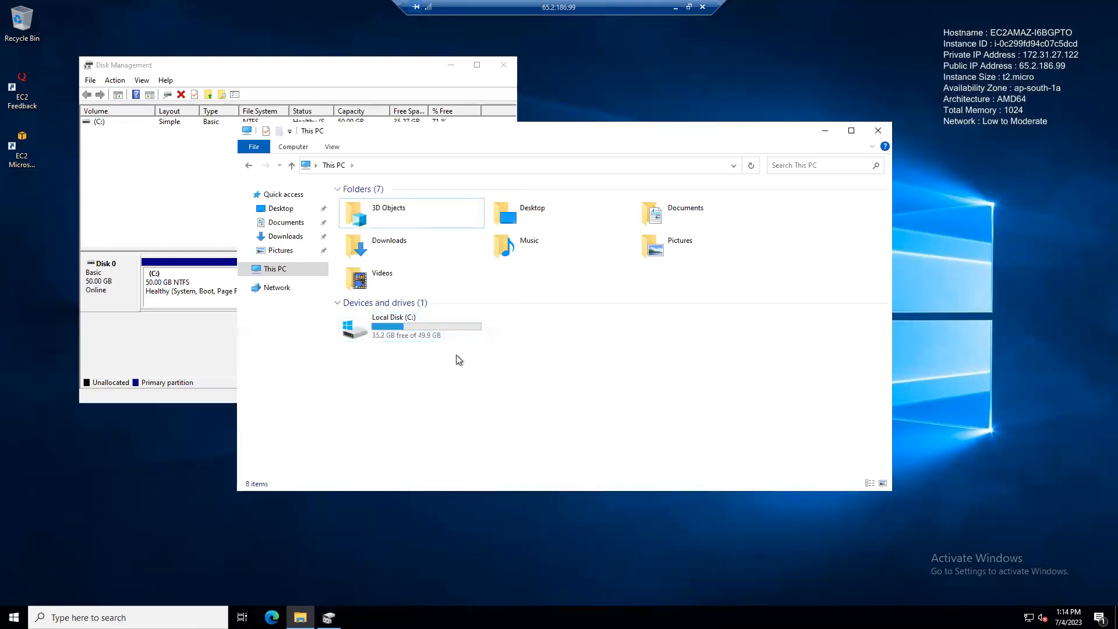
click(452, 337)
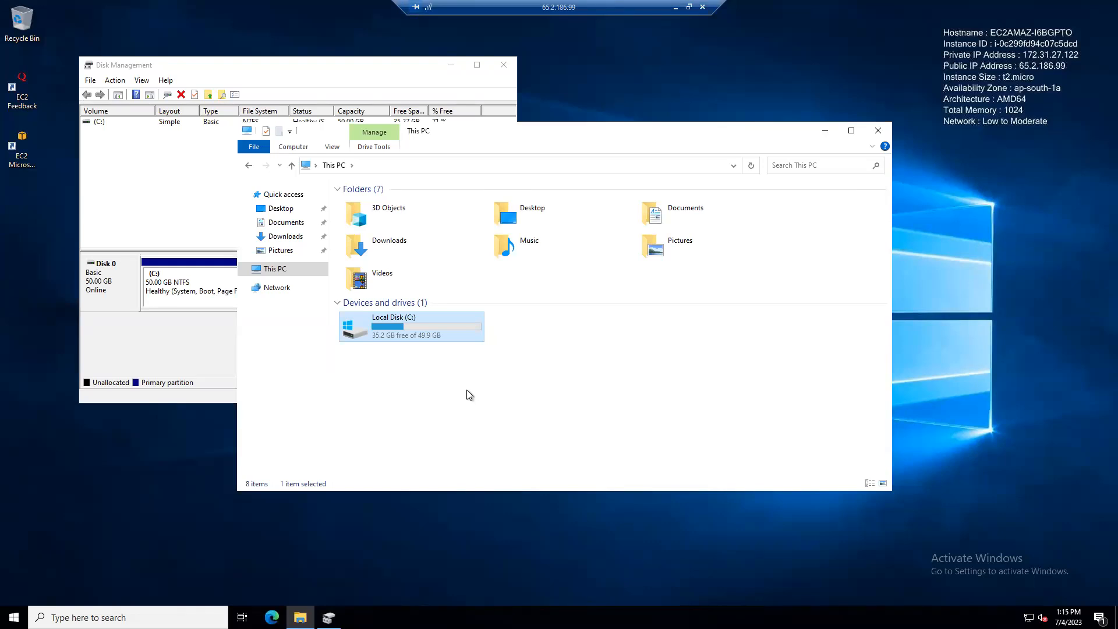
click(503, 65)
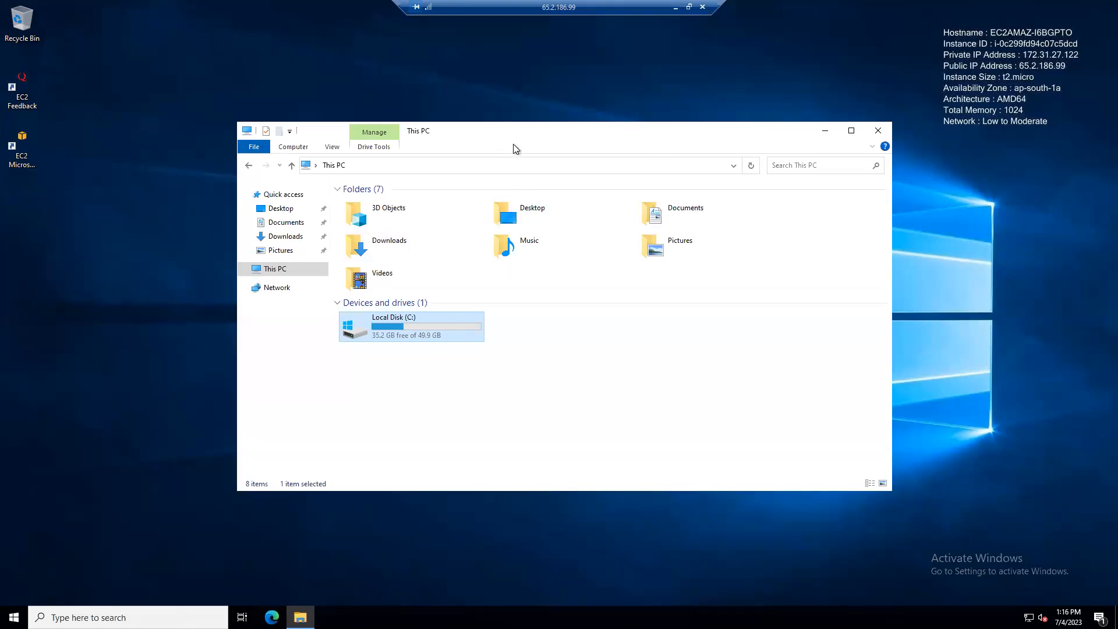
Check the remote This PC view, with C: at 35.1 GB free of 49.9 GB, then return to EC2 Volumes.
click(675, 7)
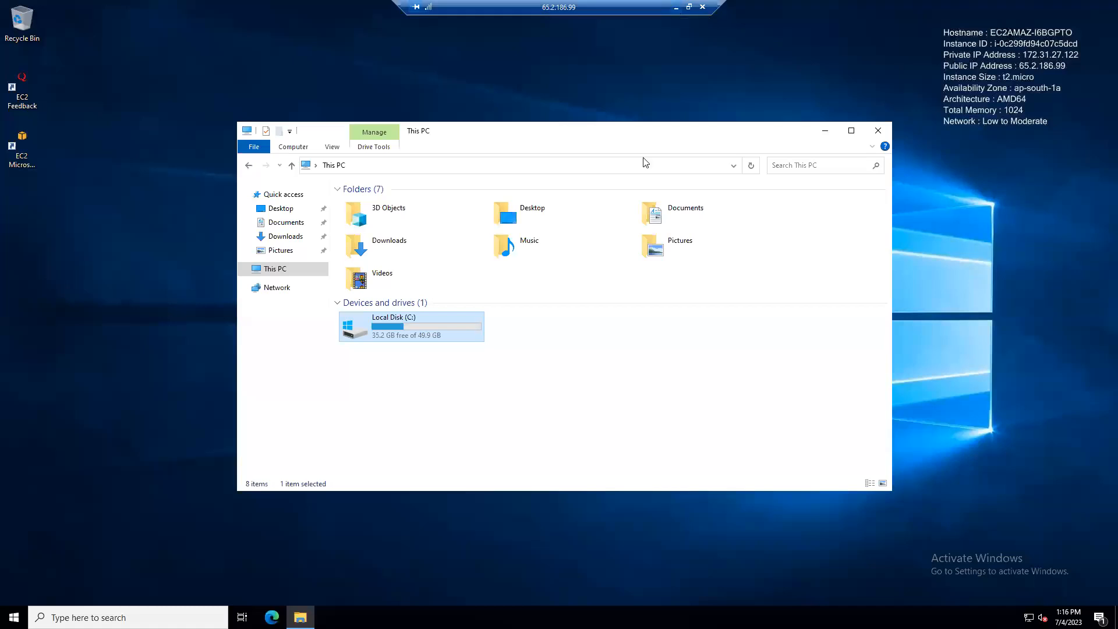
click(552, 208)
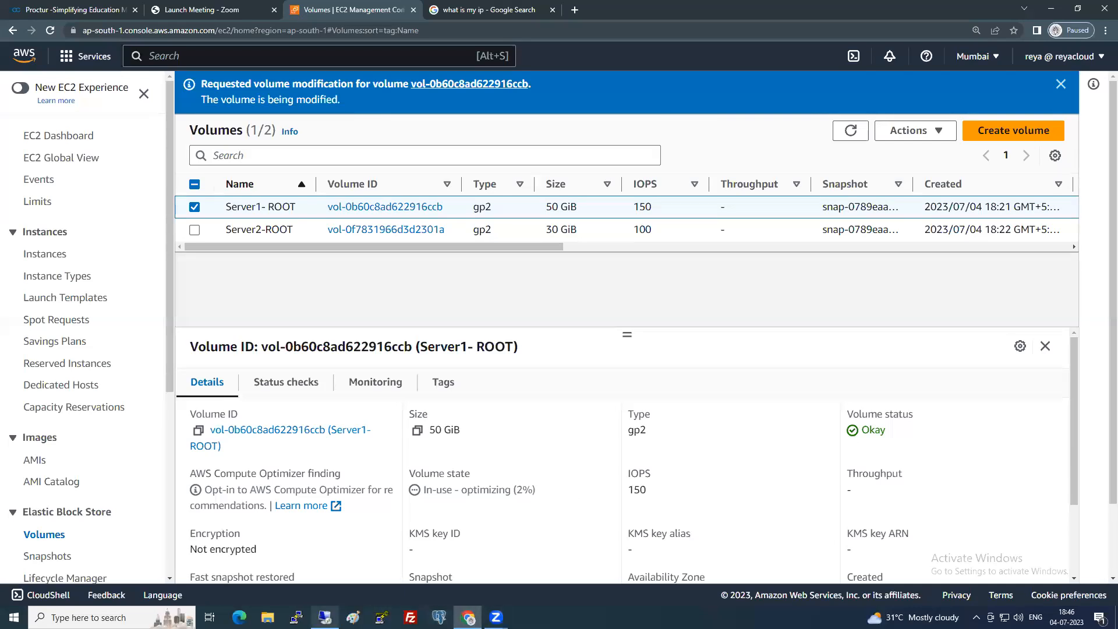
click(325, 617)
click(578, 396)
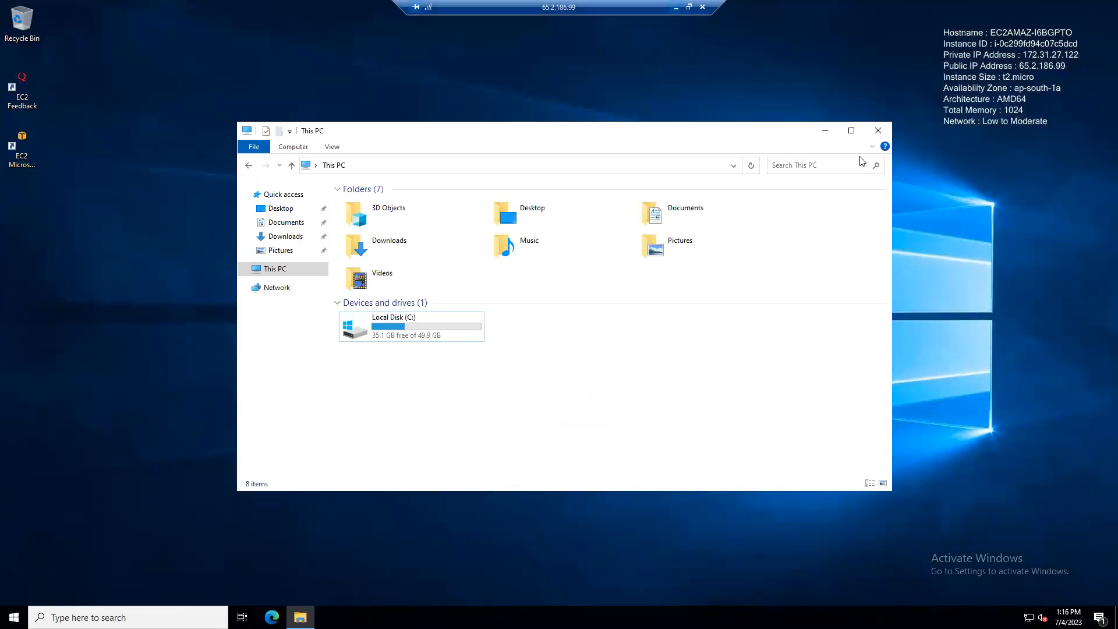
key(alt+Tab)
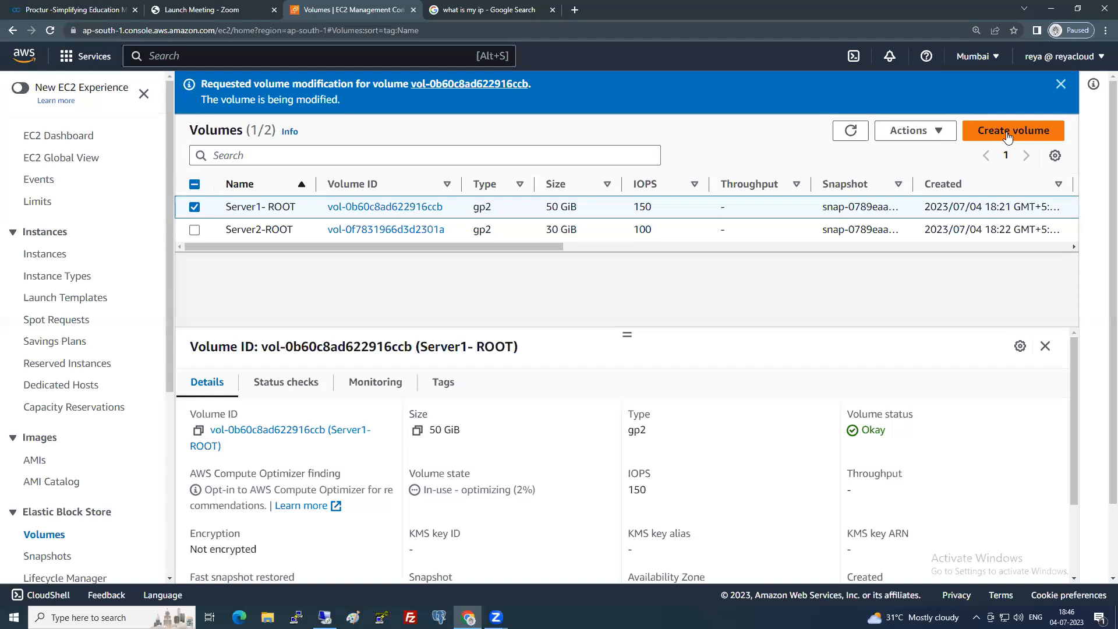
Start a new EBS volume of type Magnetic (standard) with size 10 GiB.
click(1008, 135)
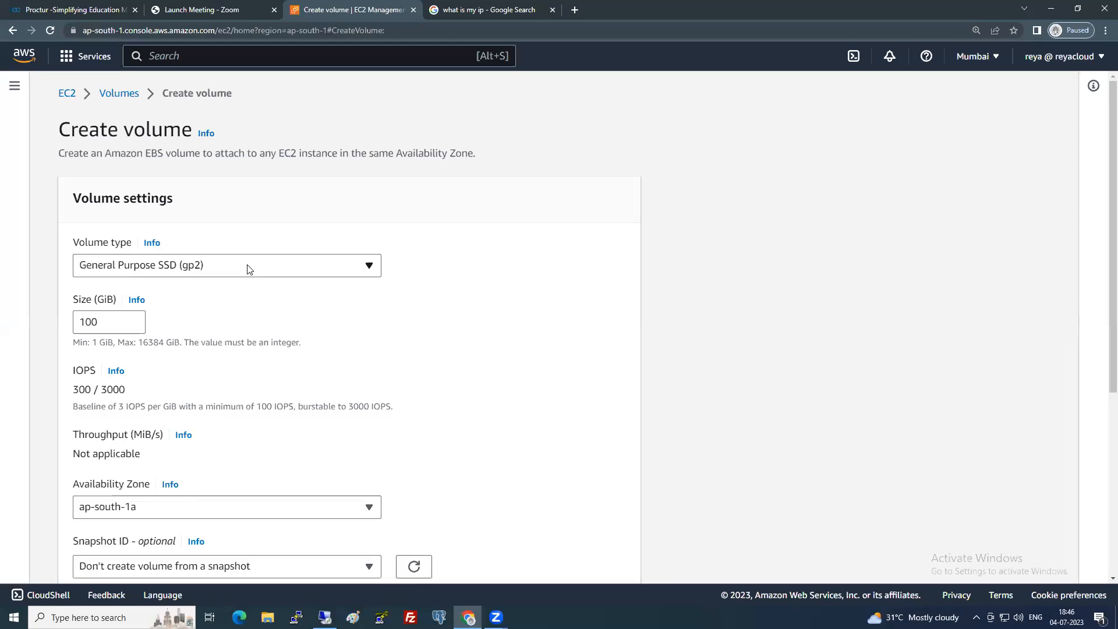
click(247, 269)
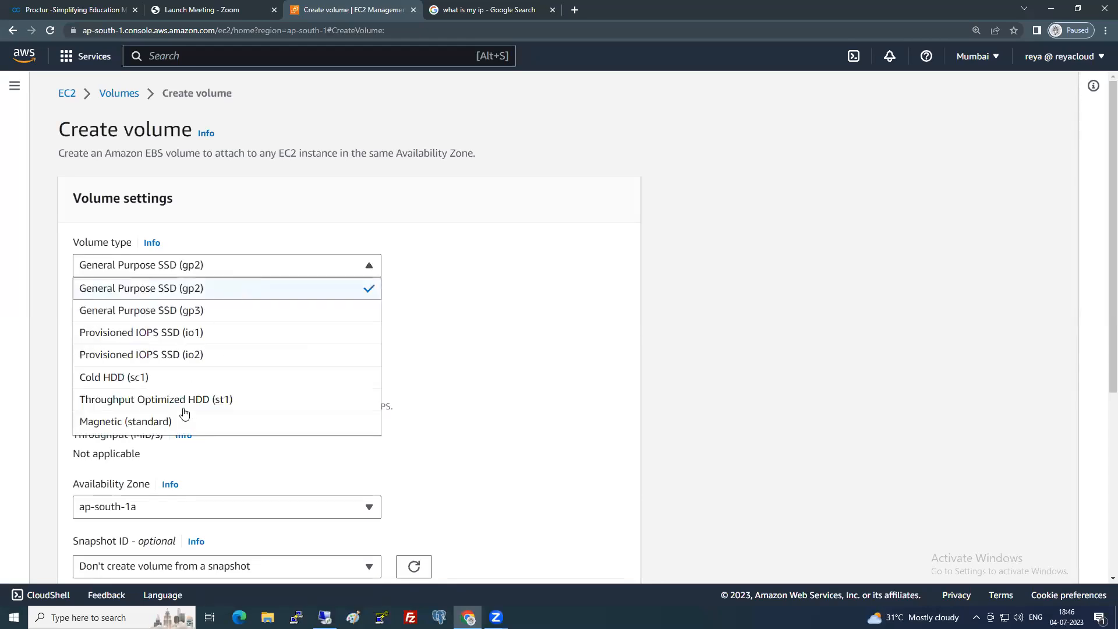
click(167, 425)
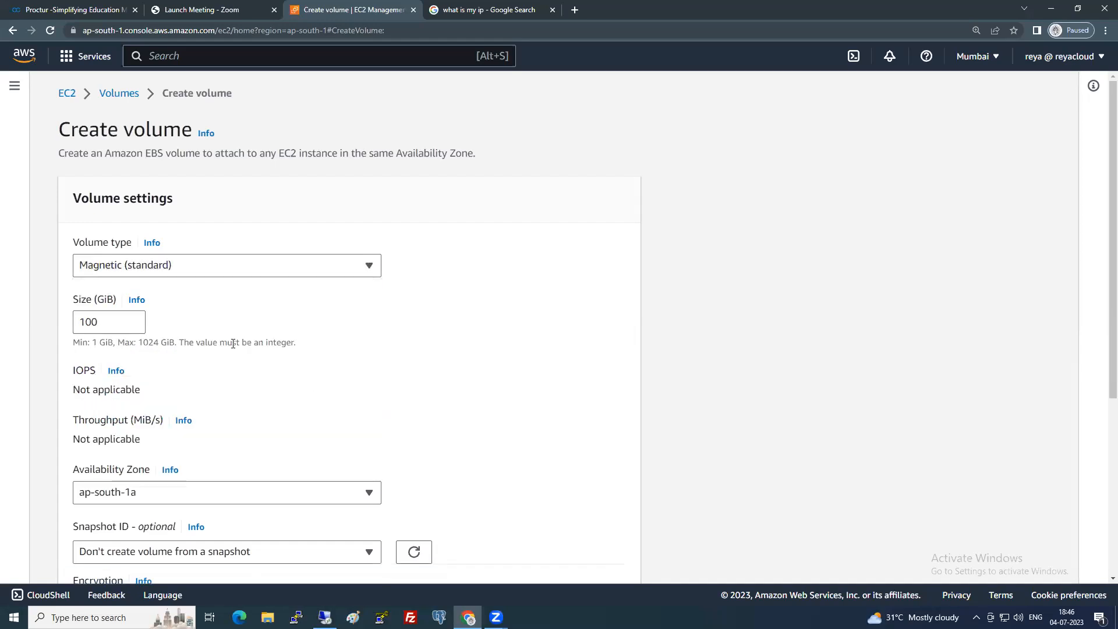
drag(98, 324, 58, 329)
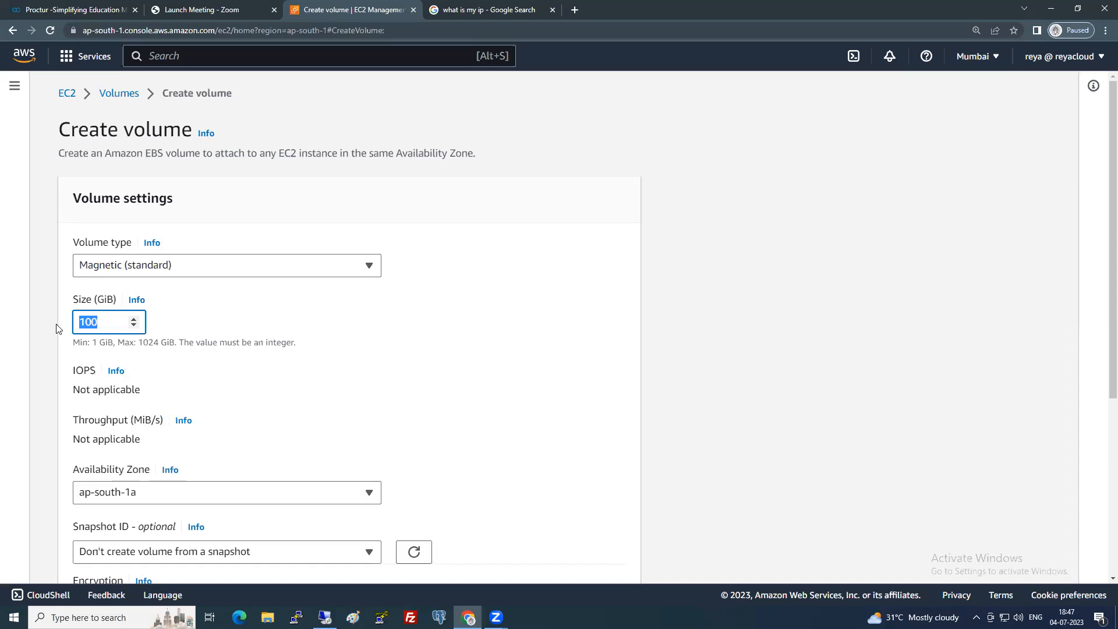
text(10)
click(448, 325)
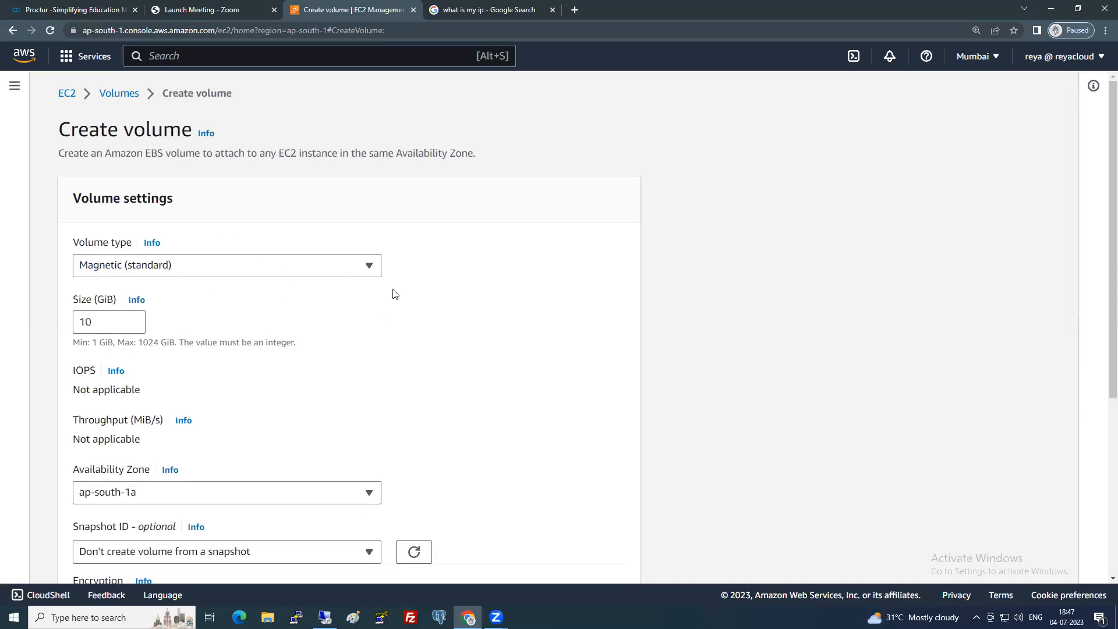
scroll(394, 294, down, 2)
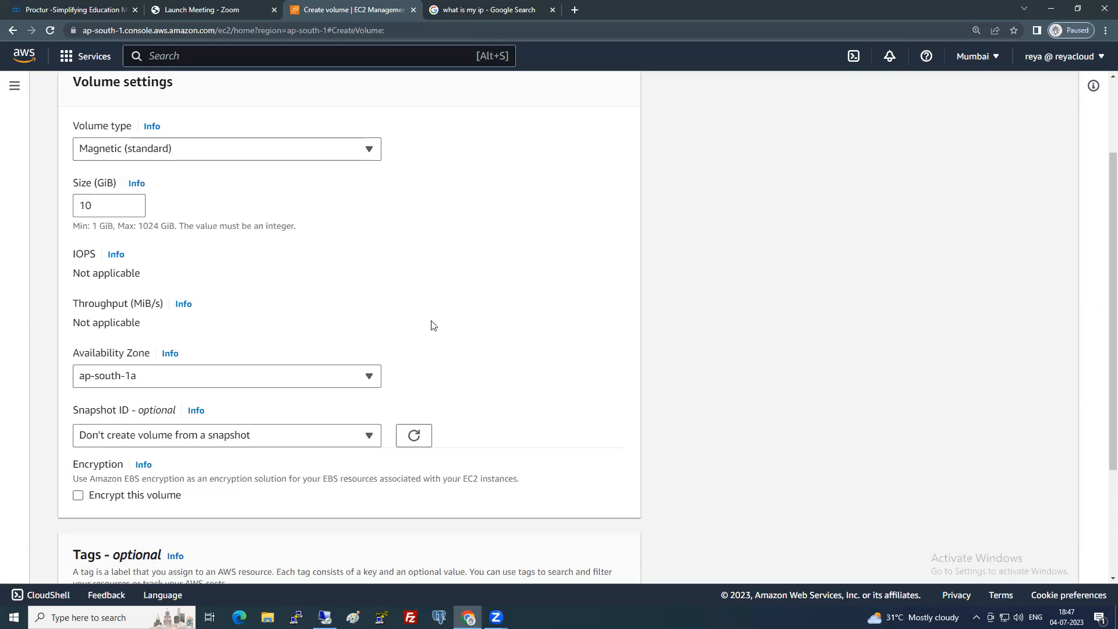
Keep the availability zone at ap-south-1a after briefly trying ap-south-1b.
click(336, 380)
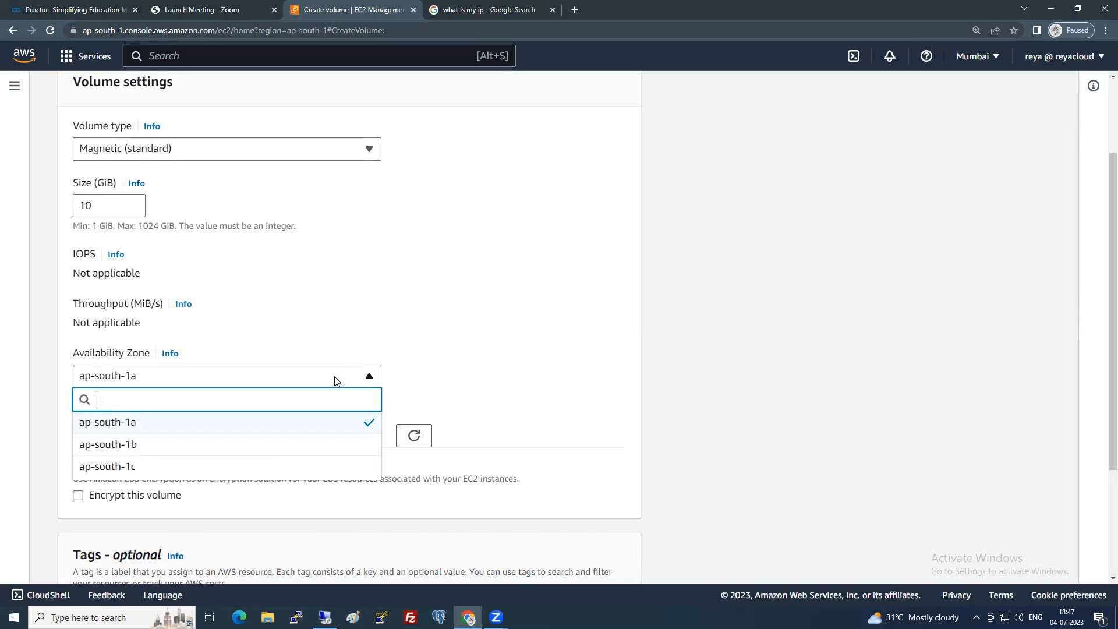
click(267, 422)
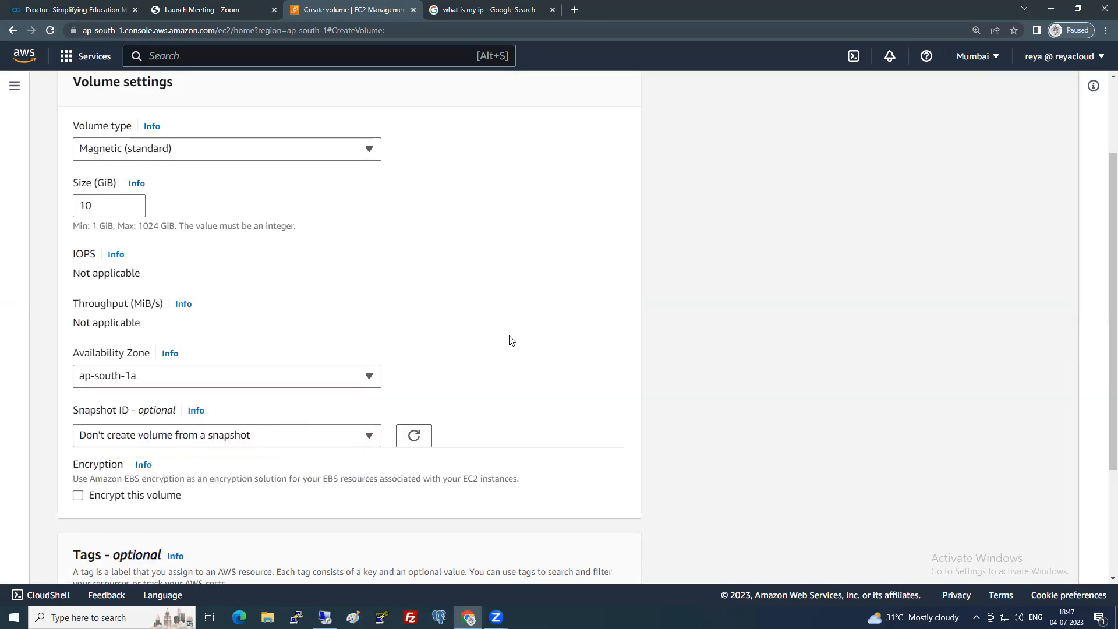
click(309, 379)
click(242, 445)
click(335, 375)
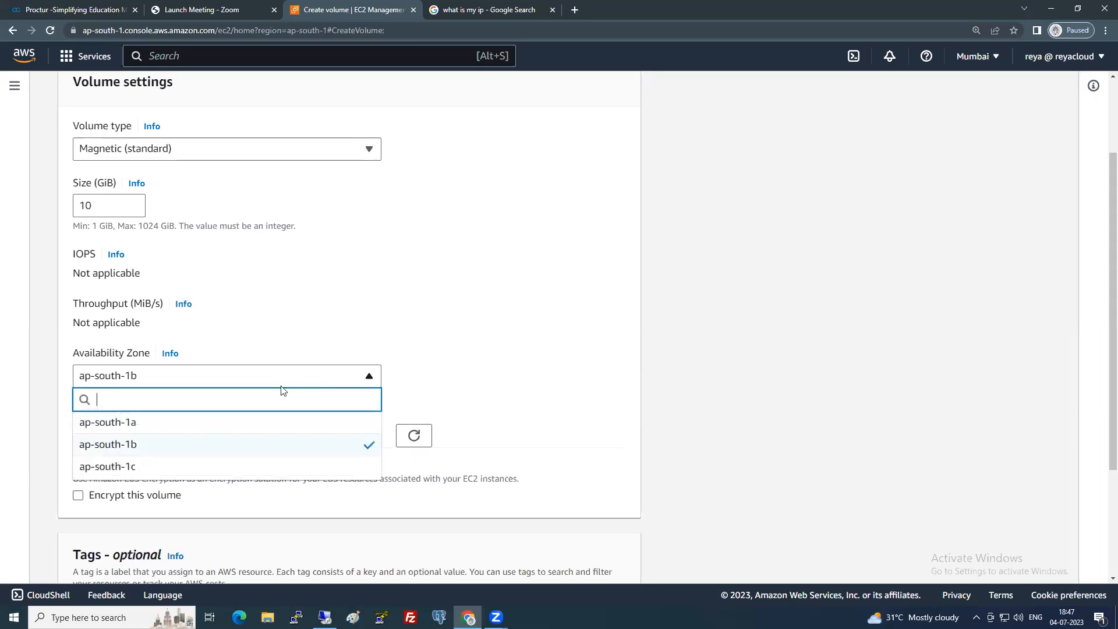
click(192, 423)
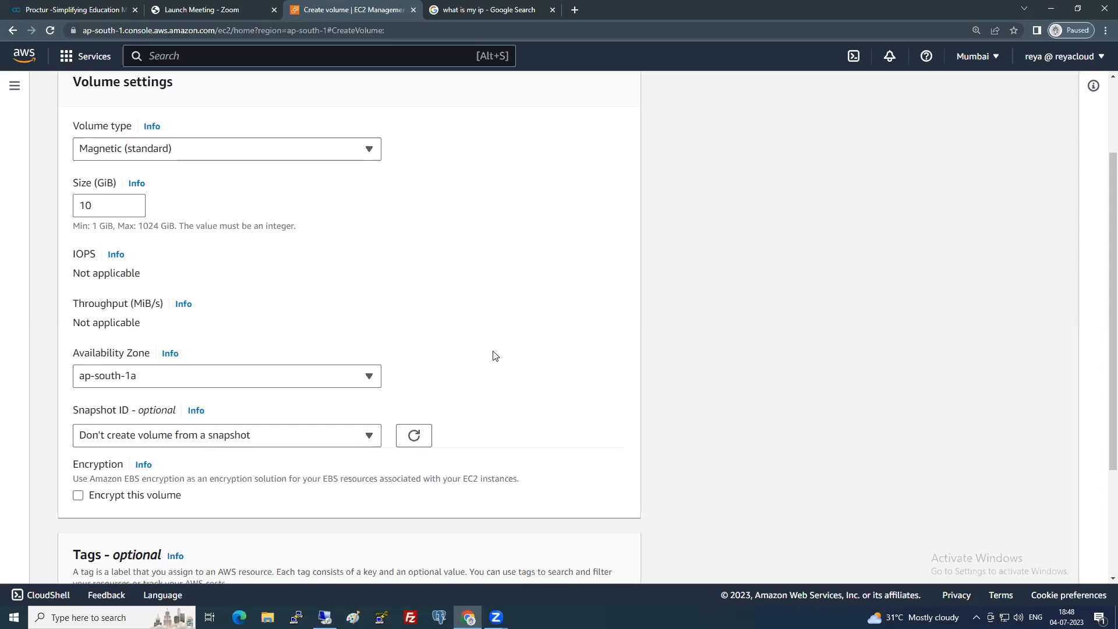
Leave encryption off, after briefly trying the aws/ebs key, and create the volume.
scroll(493, 355, down, 1)
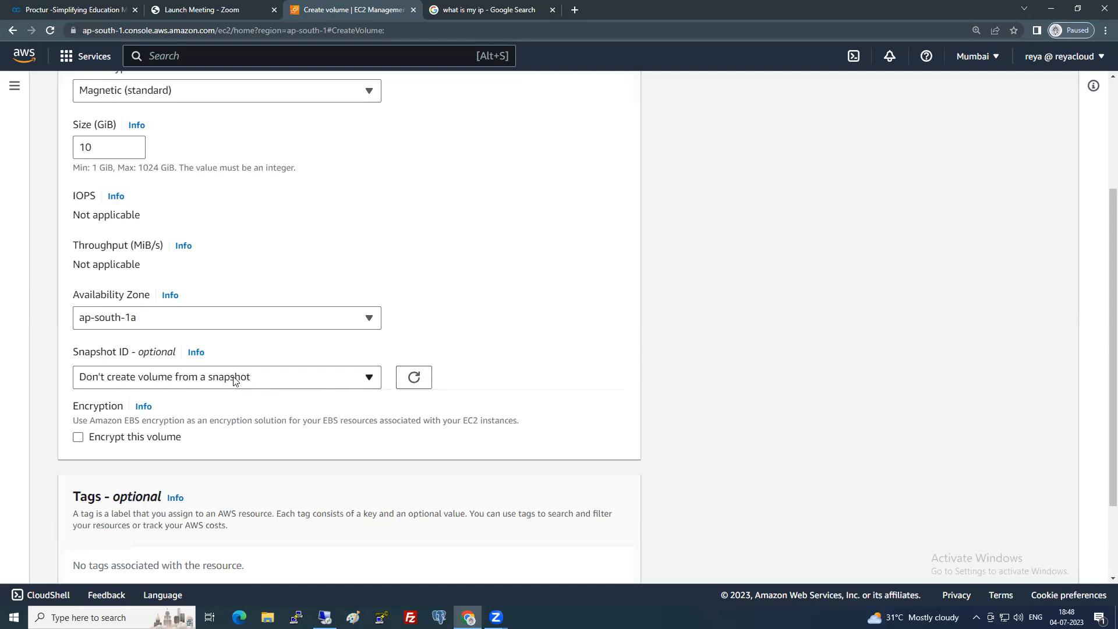
scroll(483, 349, down, 1)
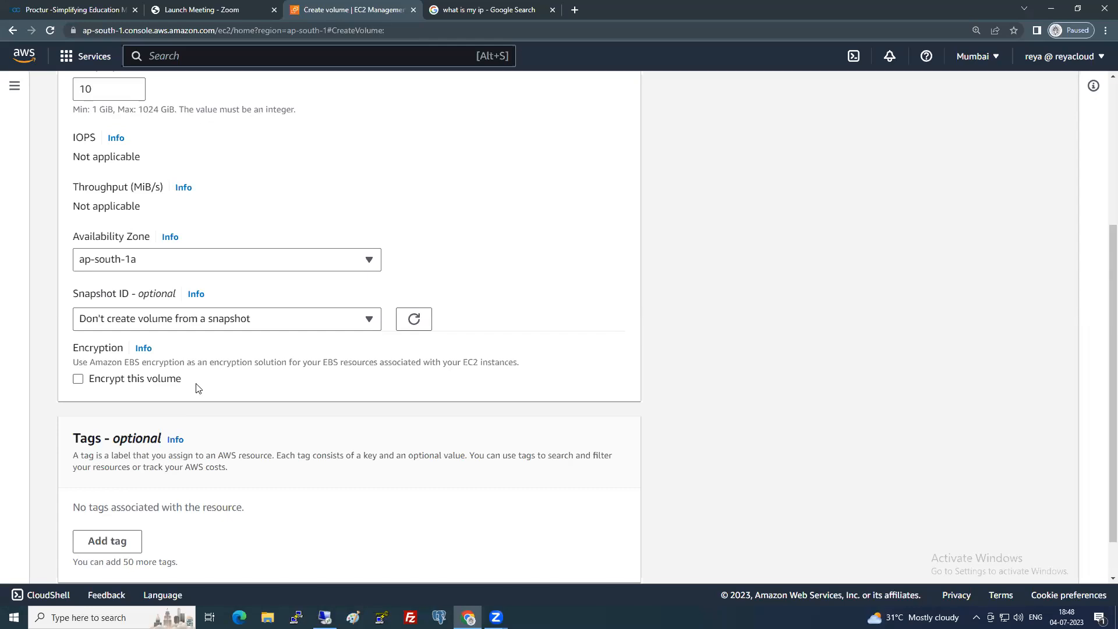
click(101, 386)
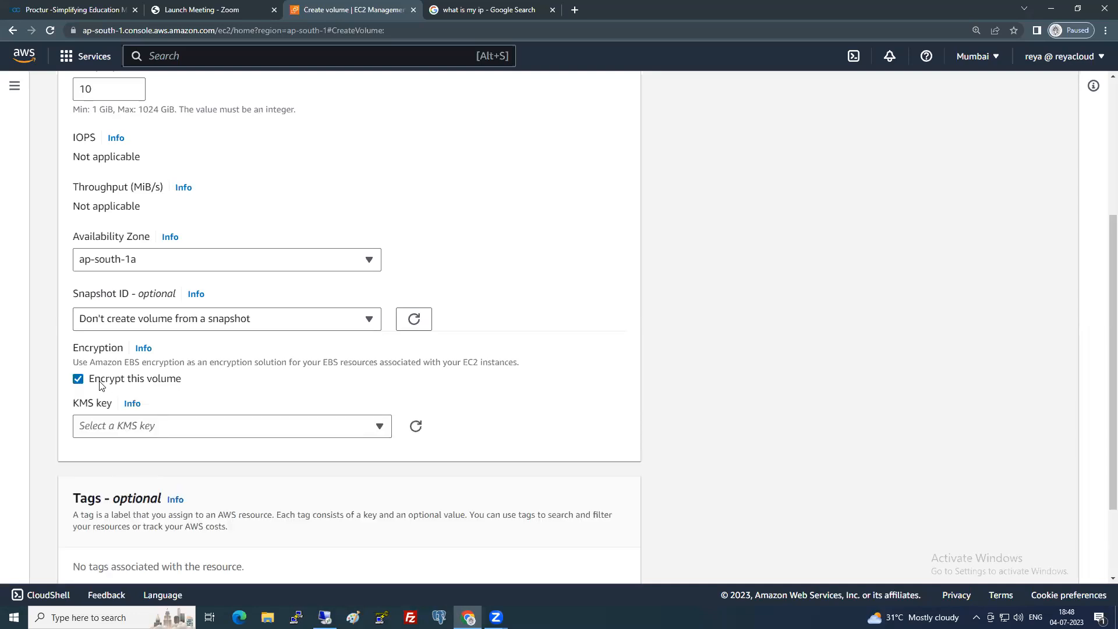
click(162, 430)
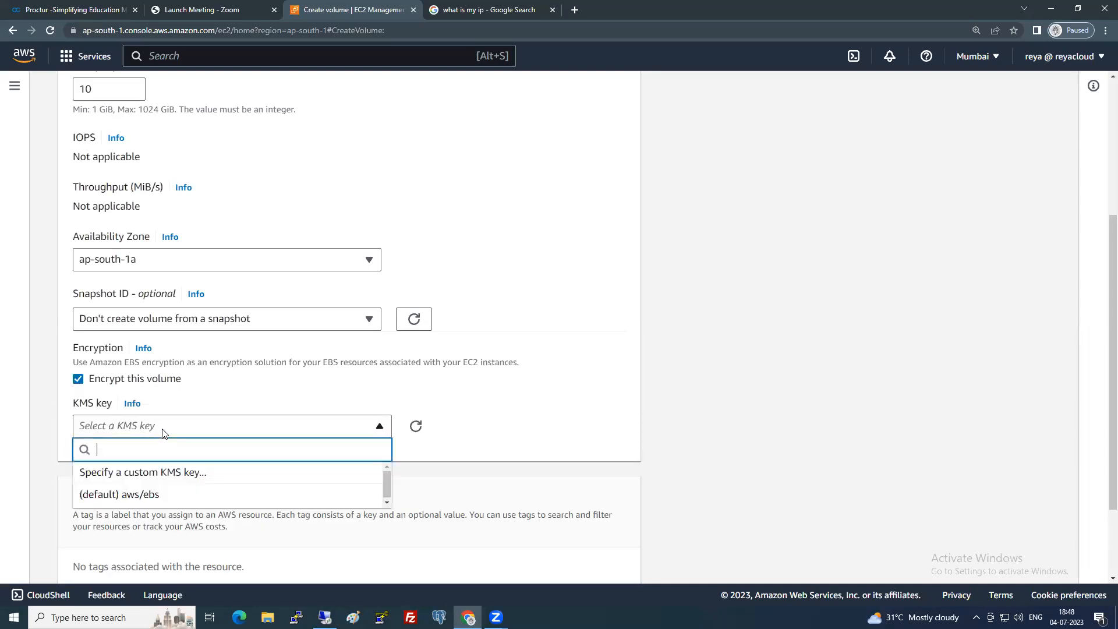
click(144, 496)
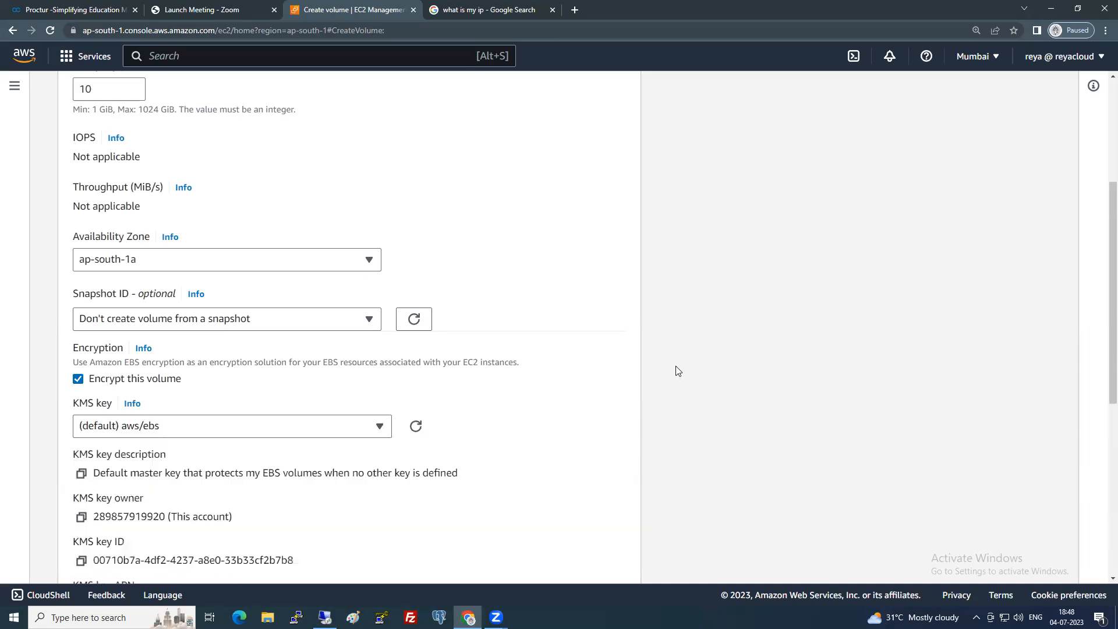
scroll(675, 370, down, 2)
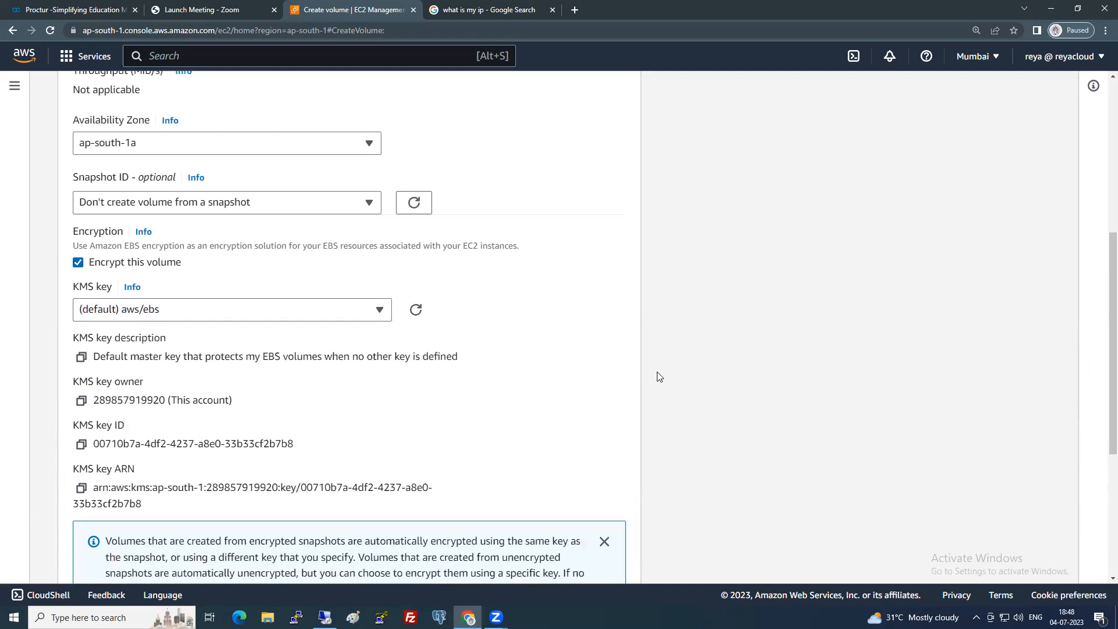
click(77, 262)
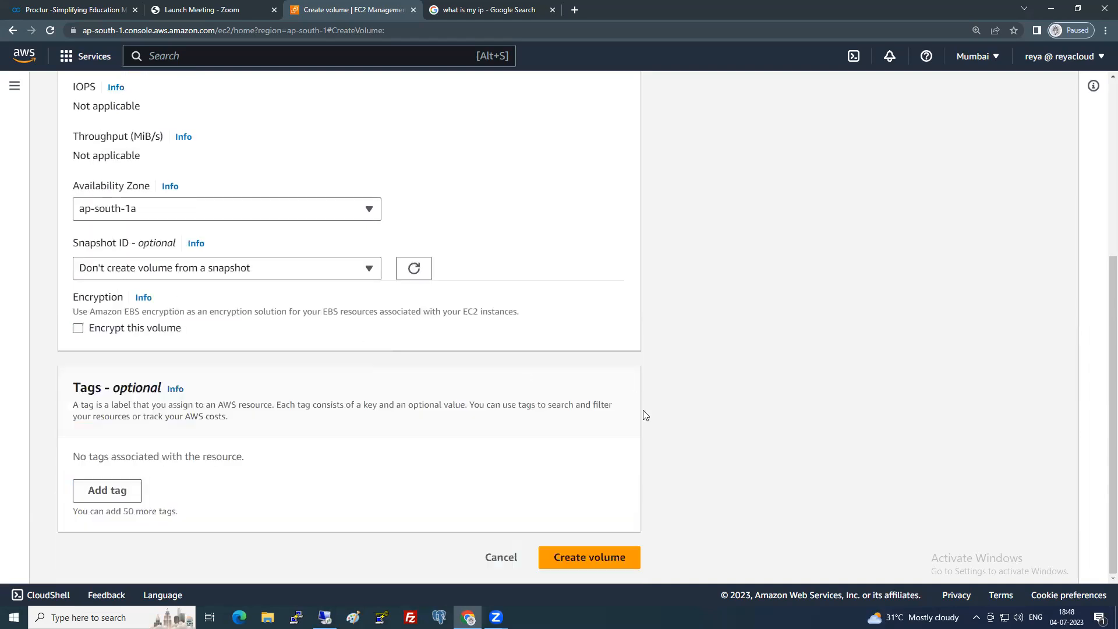
click(610, 560)
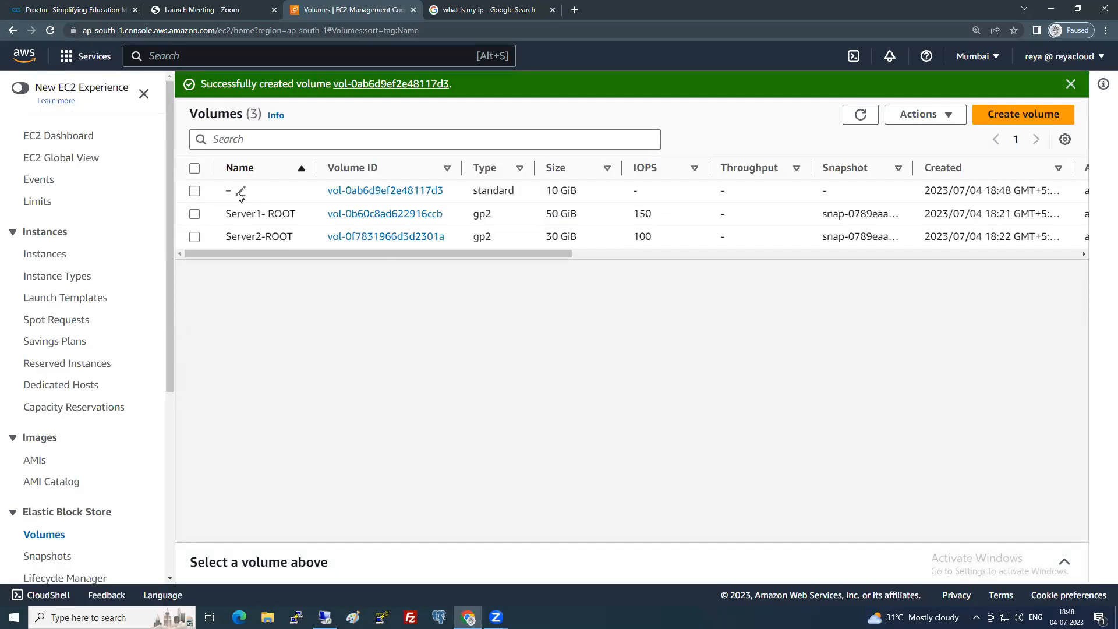
Name the new 10 GiB volume Server1-AddtionalVolume, refresh the list, and select it.
click(241, 192)
text(Server1-Addtioa)
key(BackSpace)
text(nalVolume)
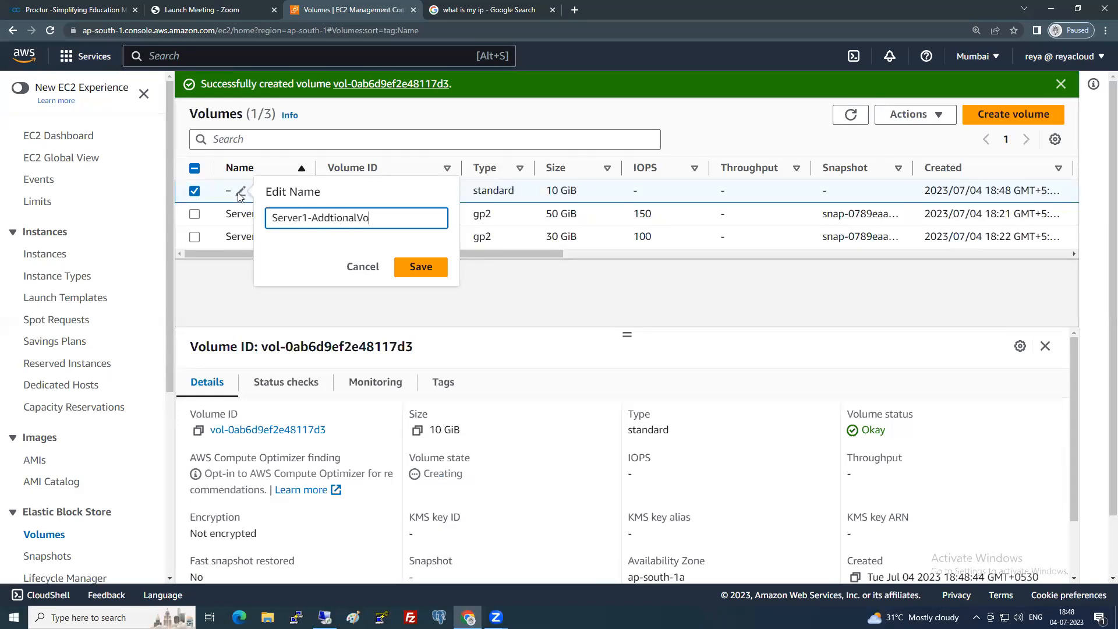
key(Return)
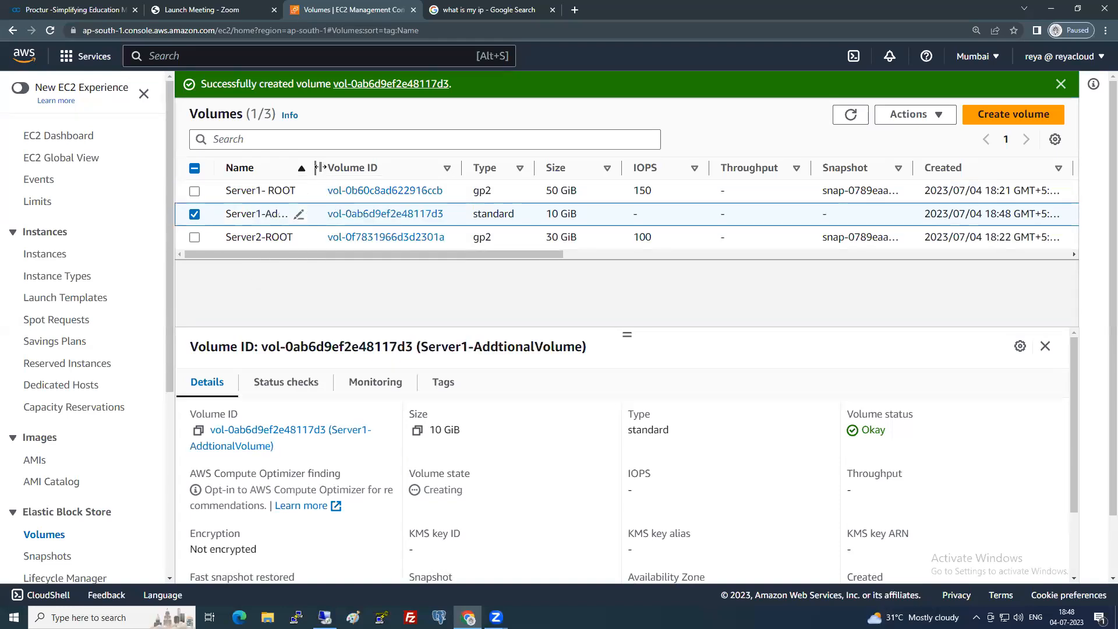
drag(395, 254, 646, 236)
click(850, 115)
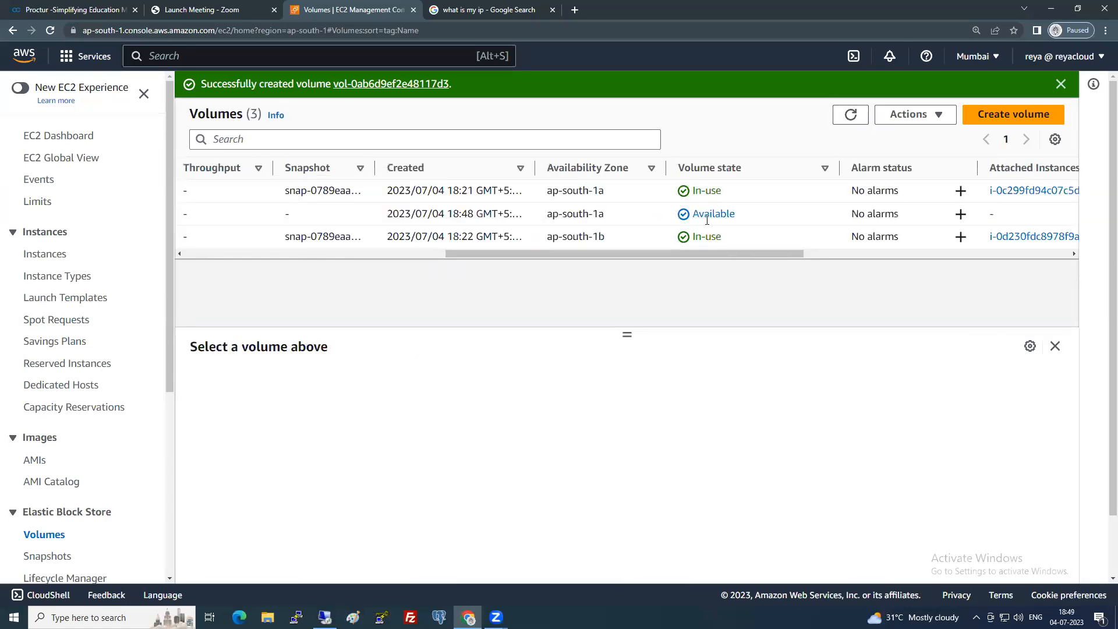
click(707, 218)
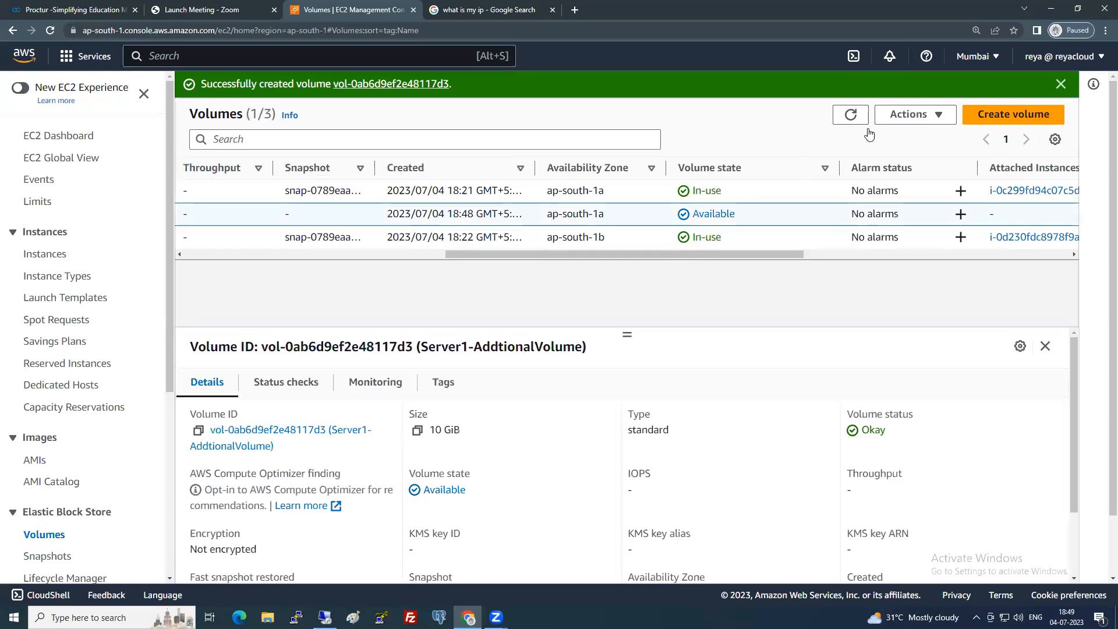
Choose Attach volume for the new volume and pick the running Server1 instance.
click(911, 114)
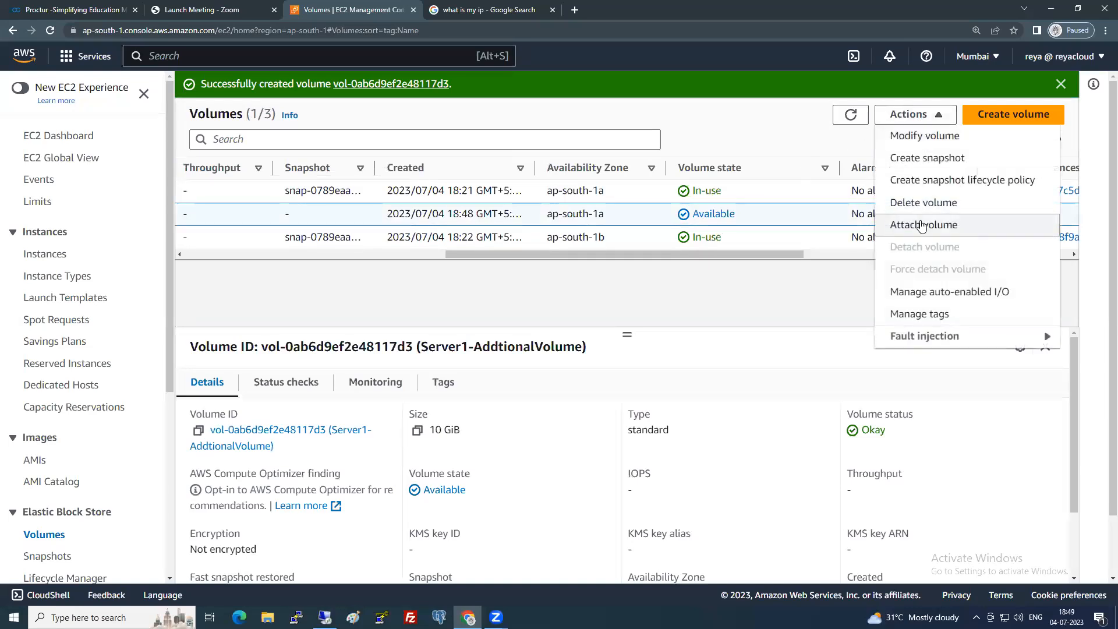
click(921, 225)
click(288, 368)
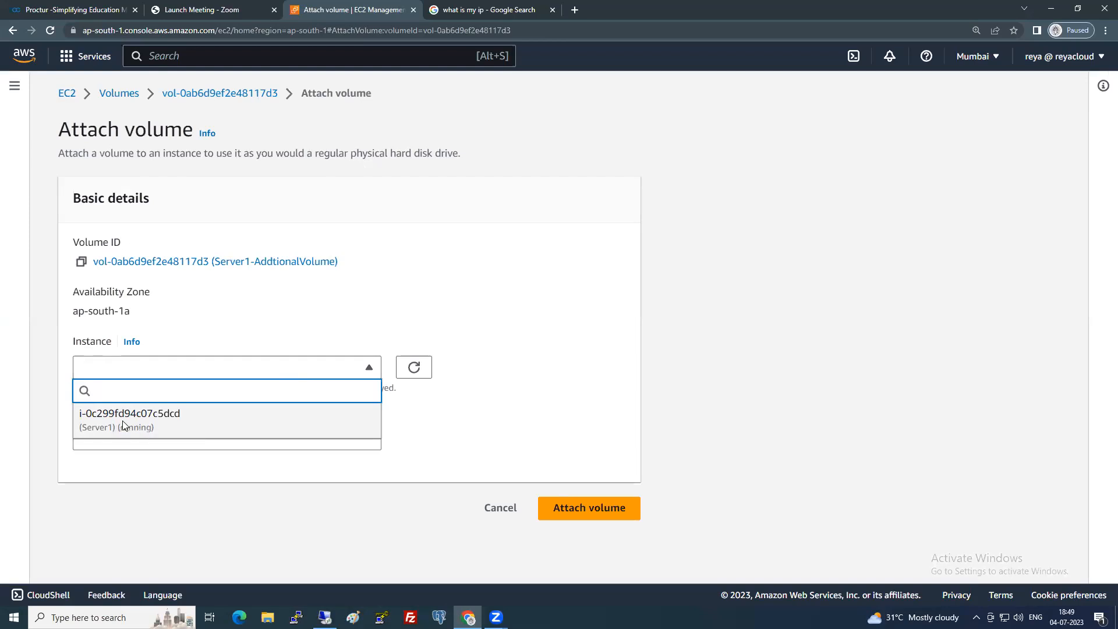
click(118, 425)
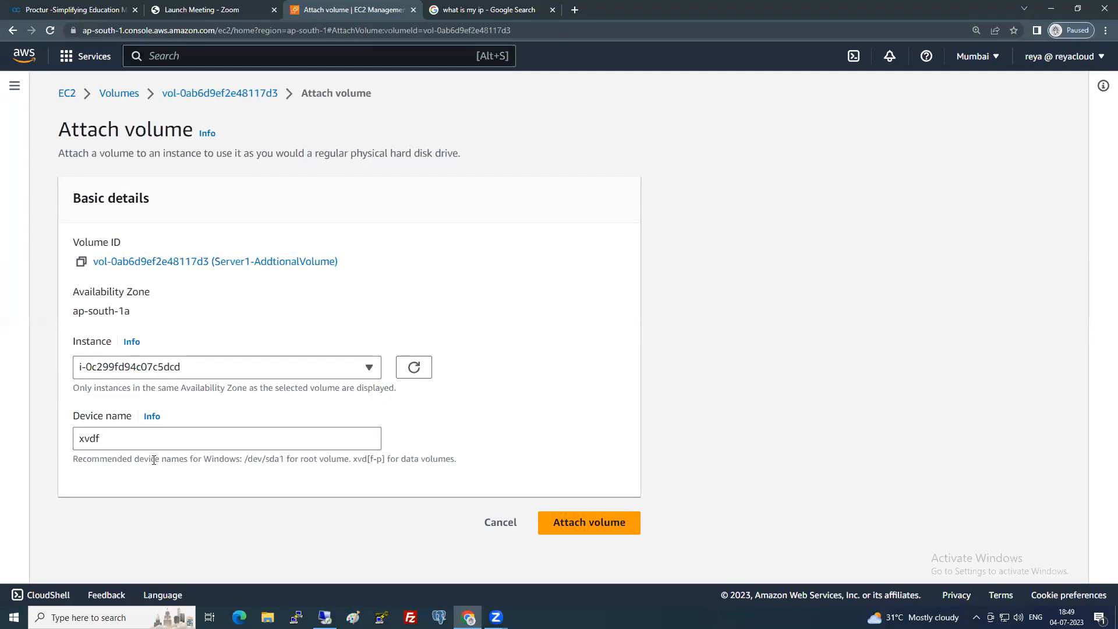
Keep device name xvdf and attach the volume to the instance.
drag(108, 438, 47, 435)
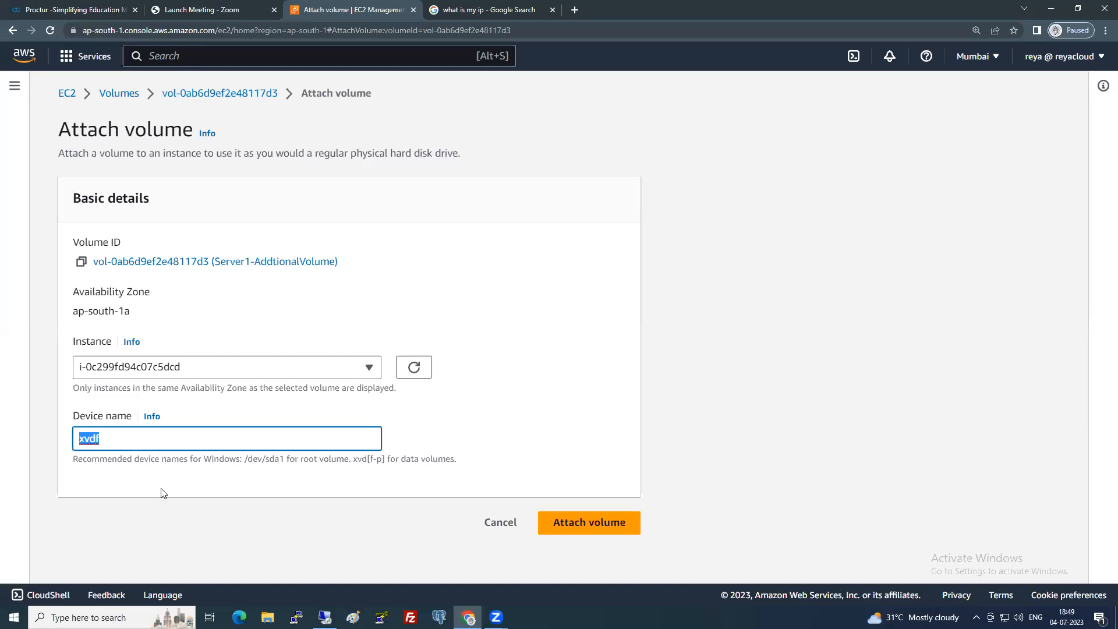
click(330, 483)
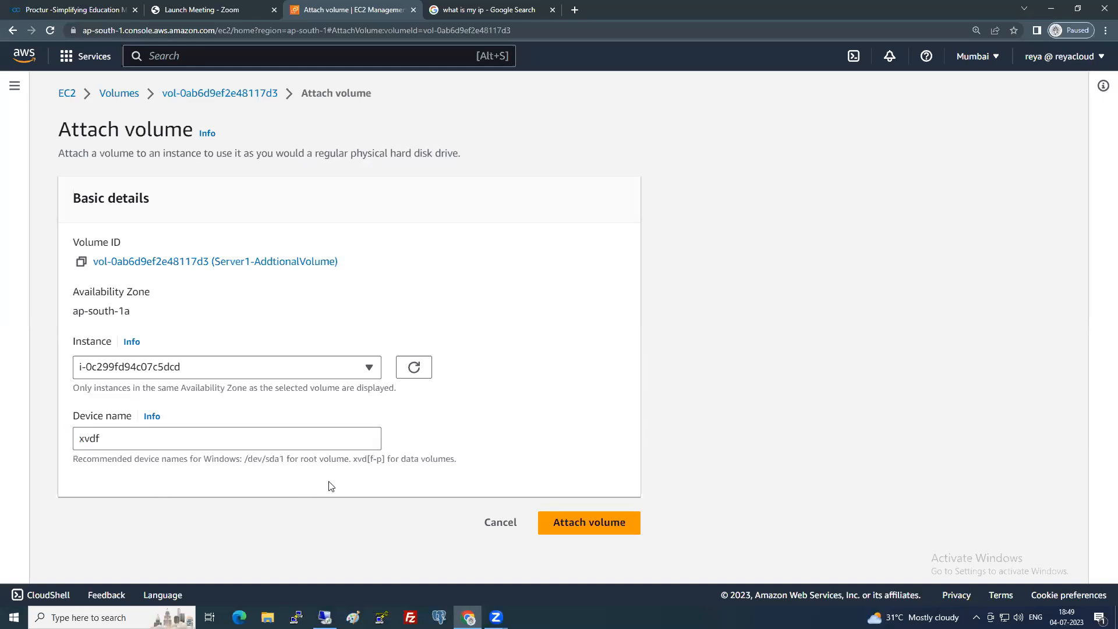
double_click(378, 460)
click(234, 441)
drag(100, 439, 45, 443)
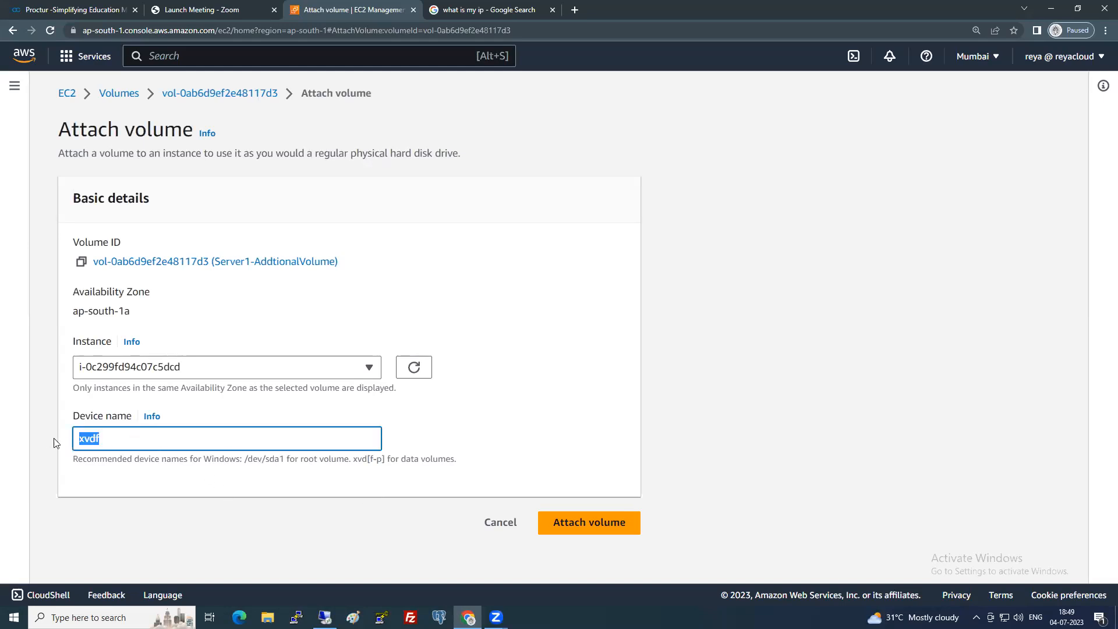
click(133, 478)
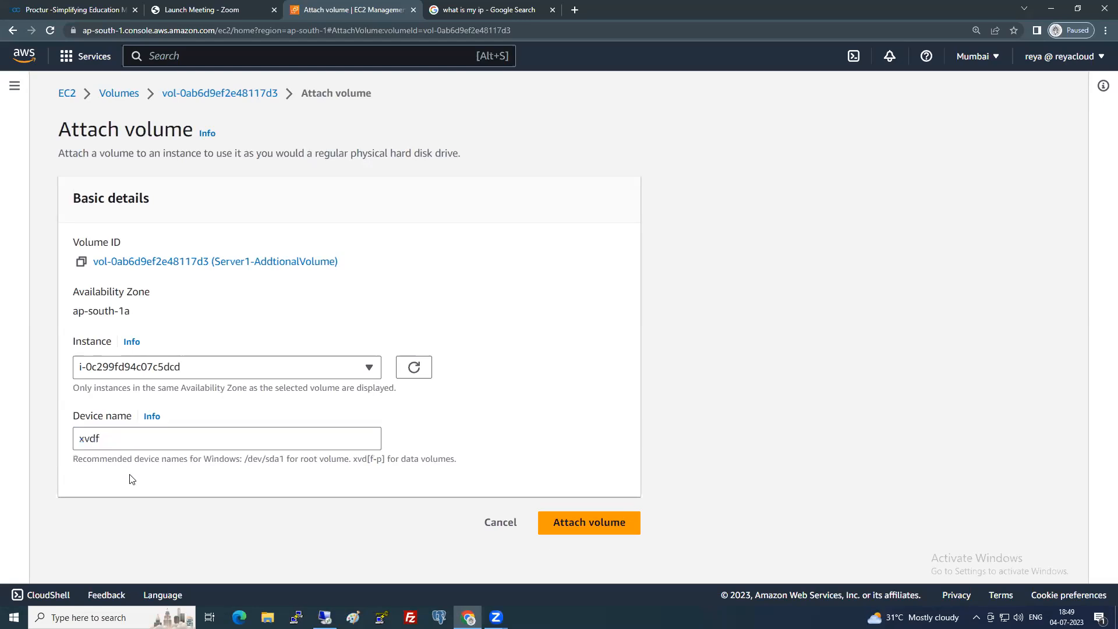
click(576, 524)
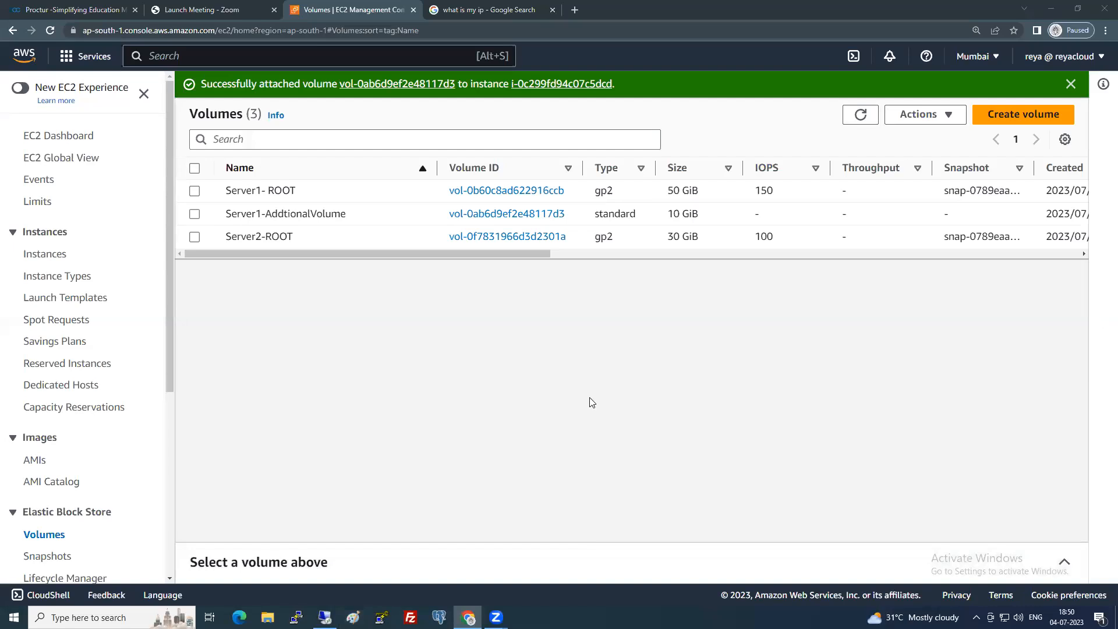
Review the three-volume table showing the attached 10 GiB volume, then go back to the remote session.
scroll(495, 256, right, 3)
drag(491, 255, 452, 255)
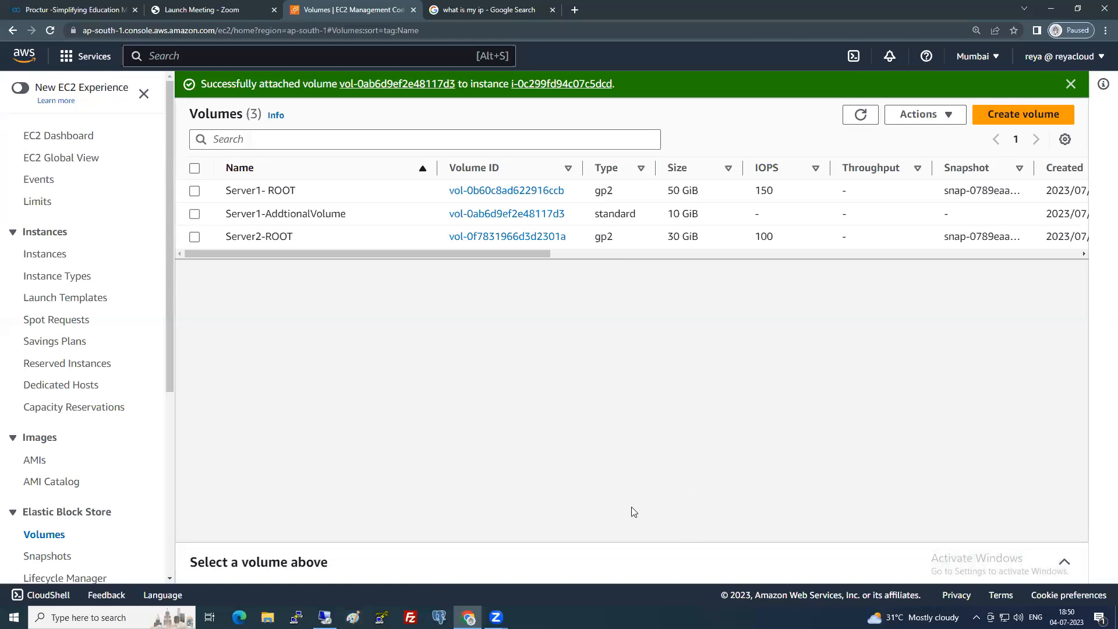
click(324, 617)
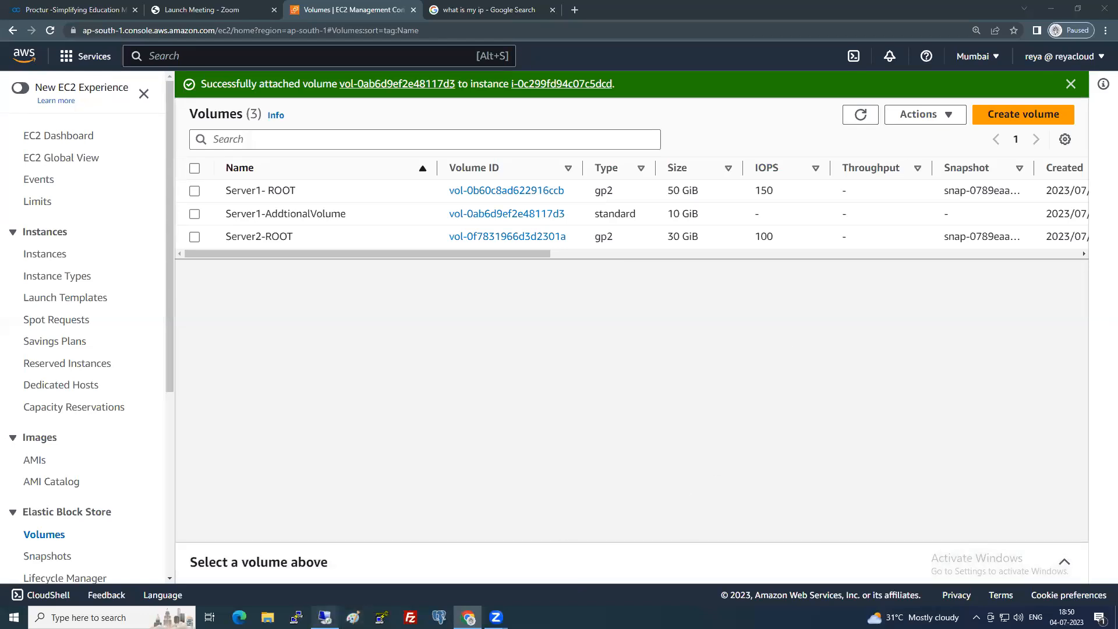
Refresh This PC to show C: at 35.4 GB free of 49.9 GB, then open the Win+X menu.
right_click(575, 364)
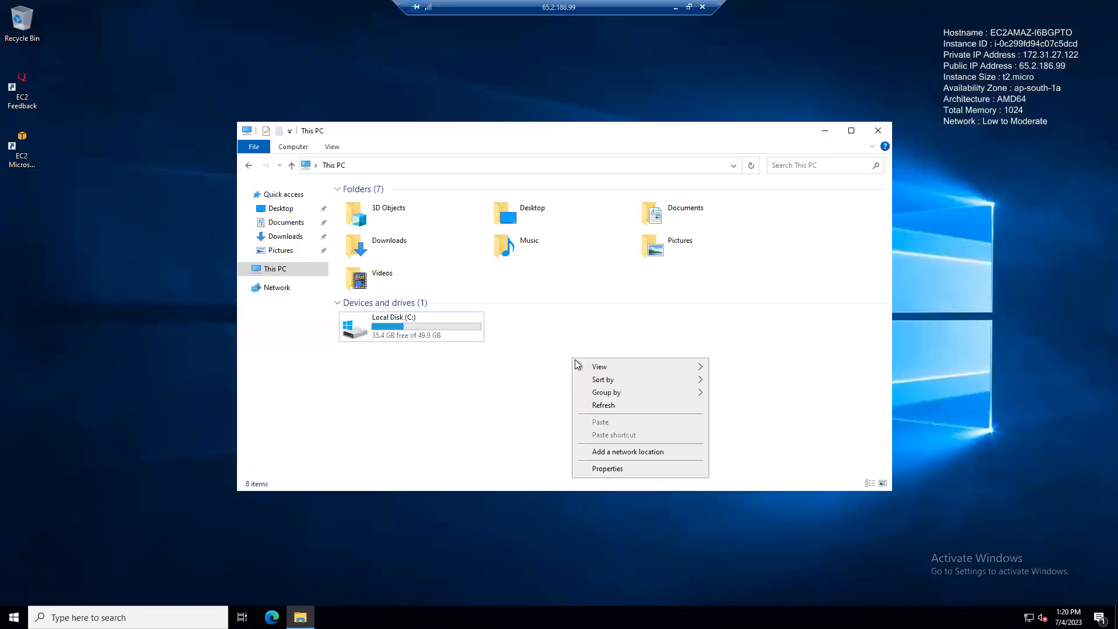
click(602, 405)
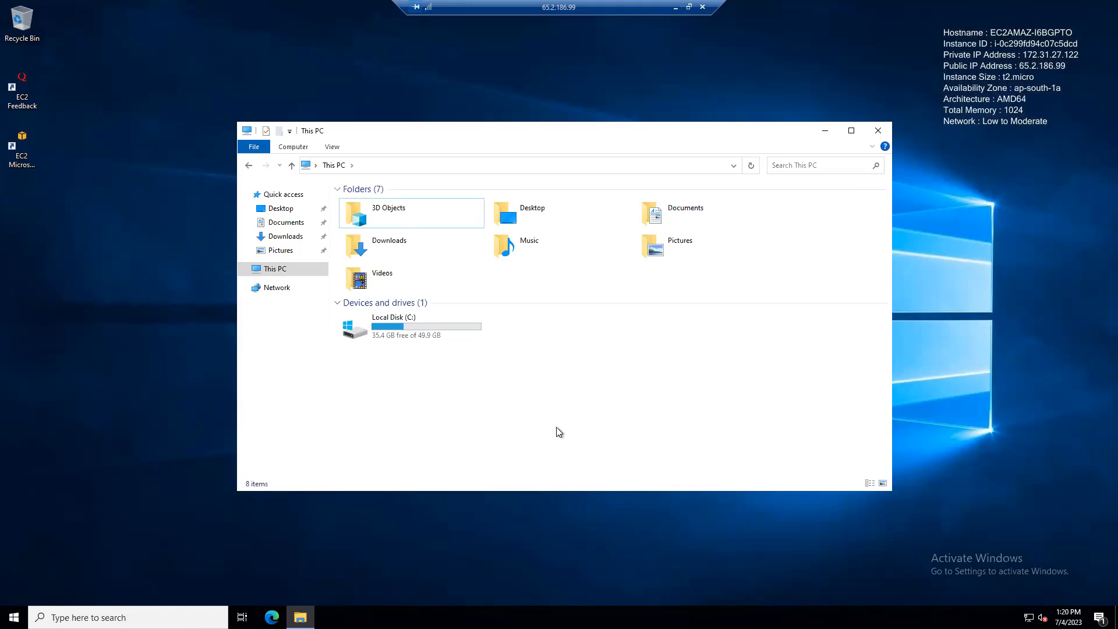
click(14, 617)
right_click(14, 617)
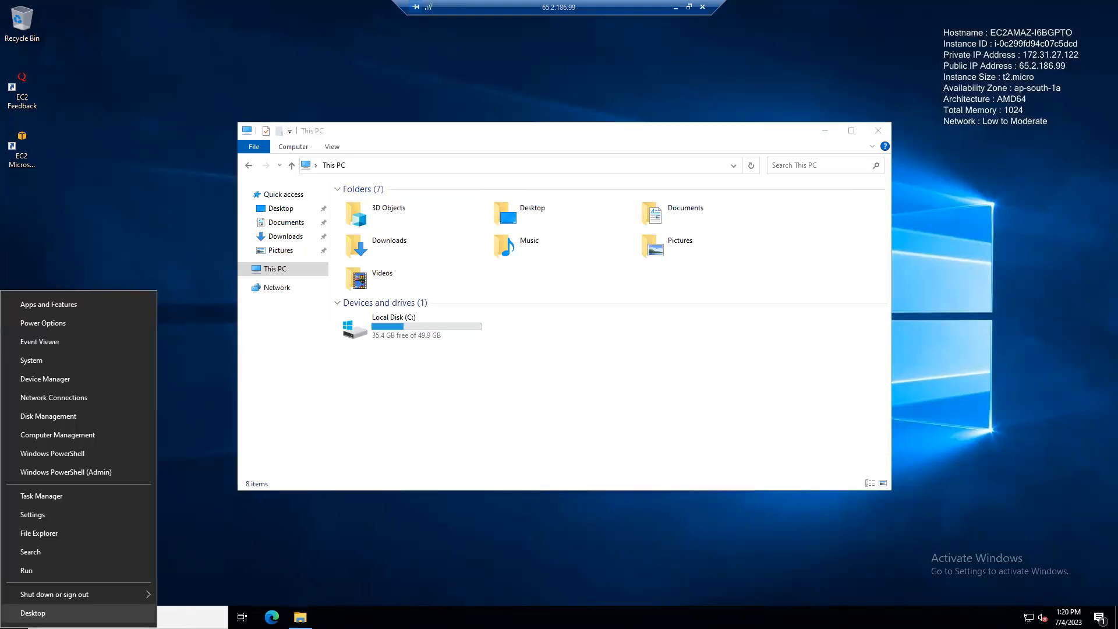
In Disk Management, bring the 10 GB Disk 1 online and initialize it with MBR.
click(68, 415)
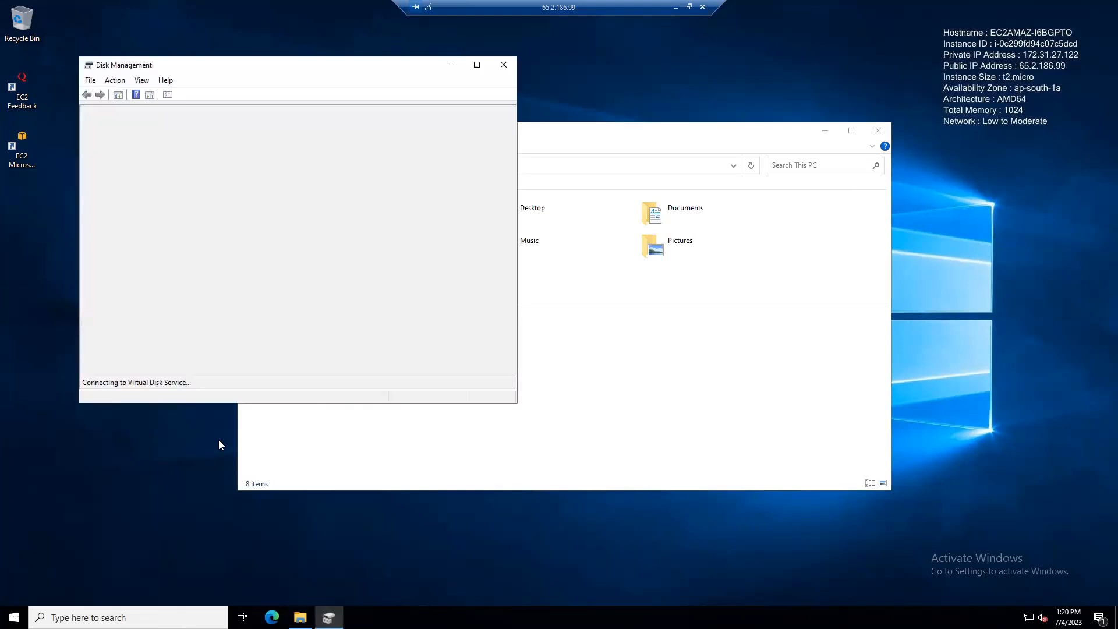
drag(379, 68, 291, 81)
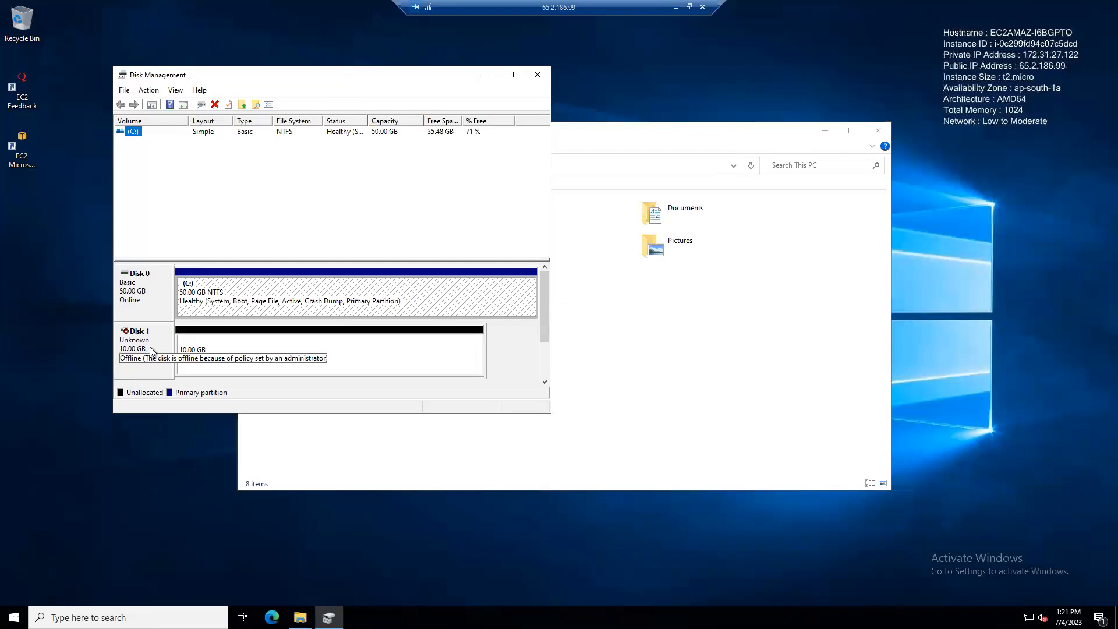
mouse_move(132, 366)
click(510, 75)
mouse_move(20, 286)
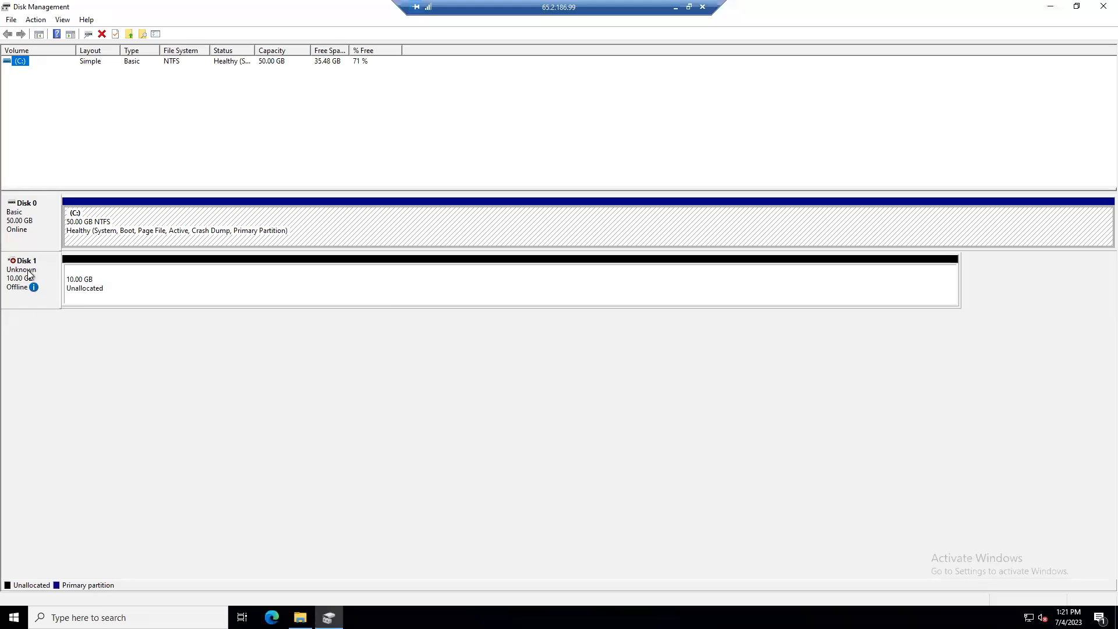
right_click(28, 270)
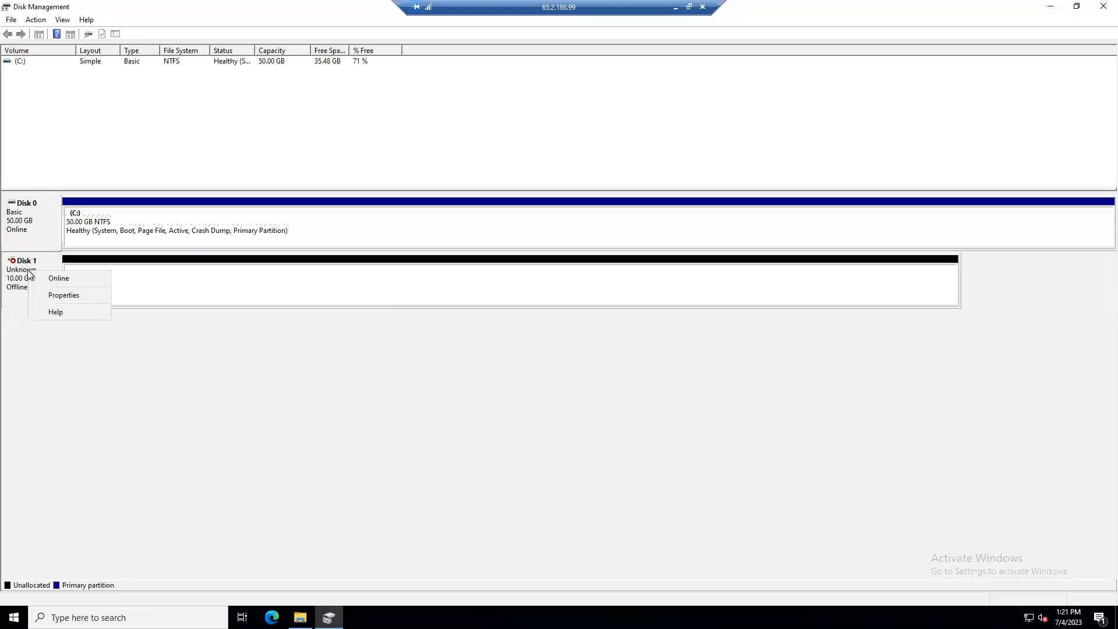
click(57, 280)
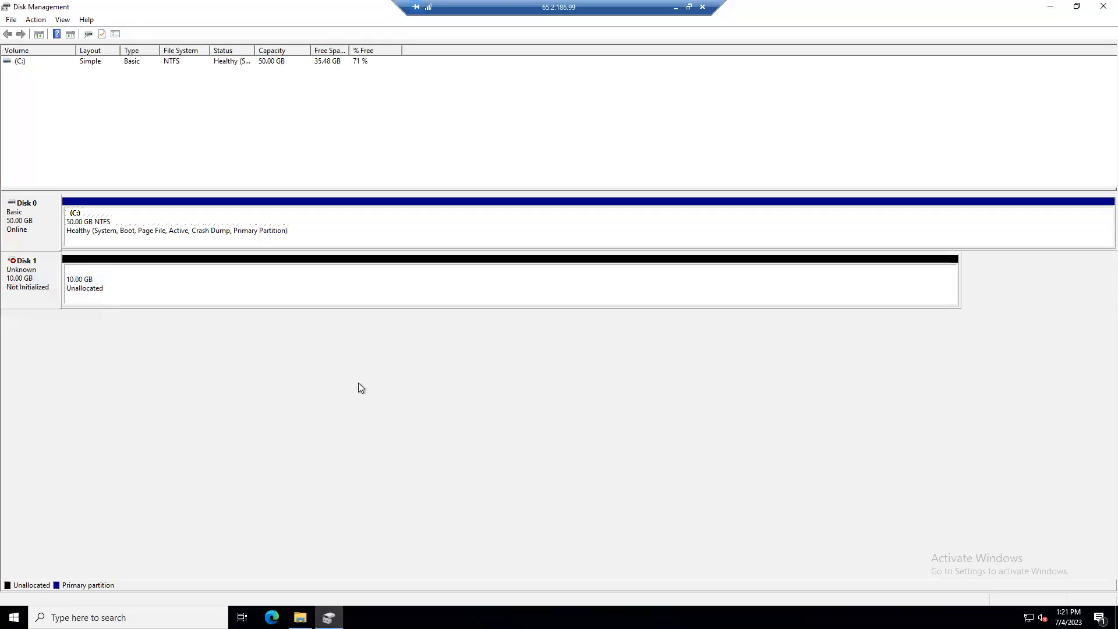
right_click(29, 288)
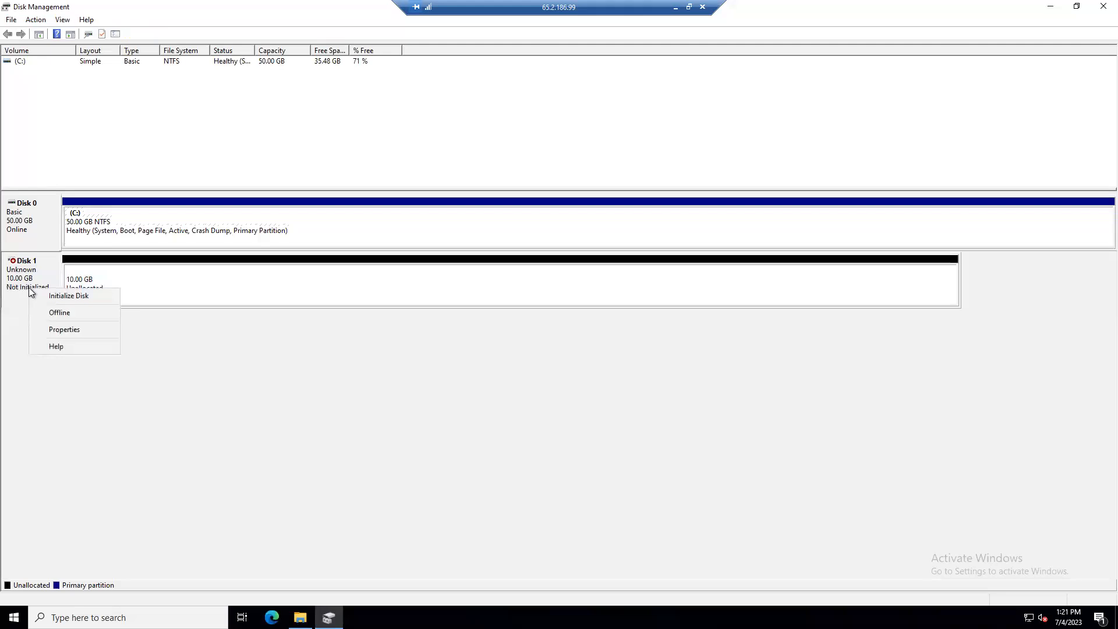
click(71, 298)
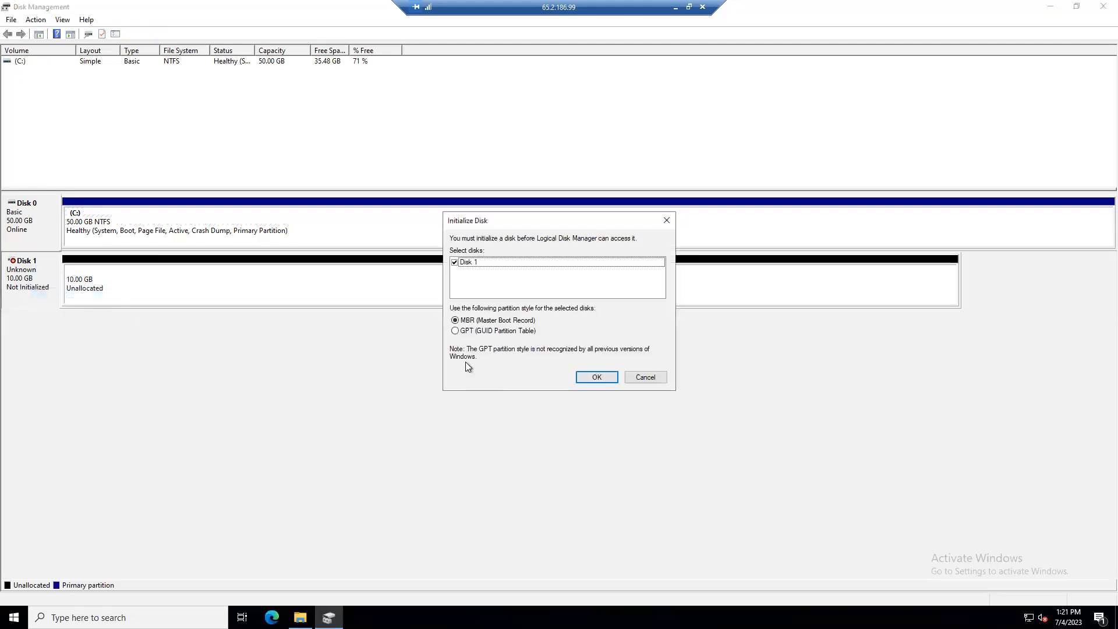
click(597, 377)
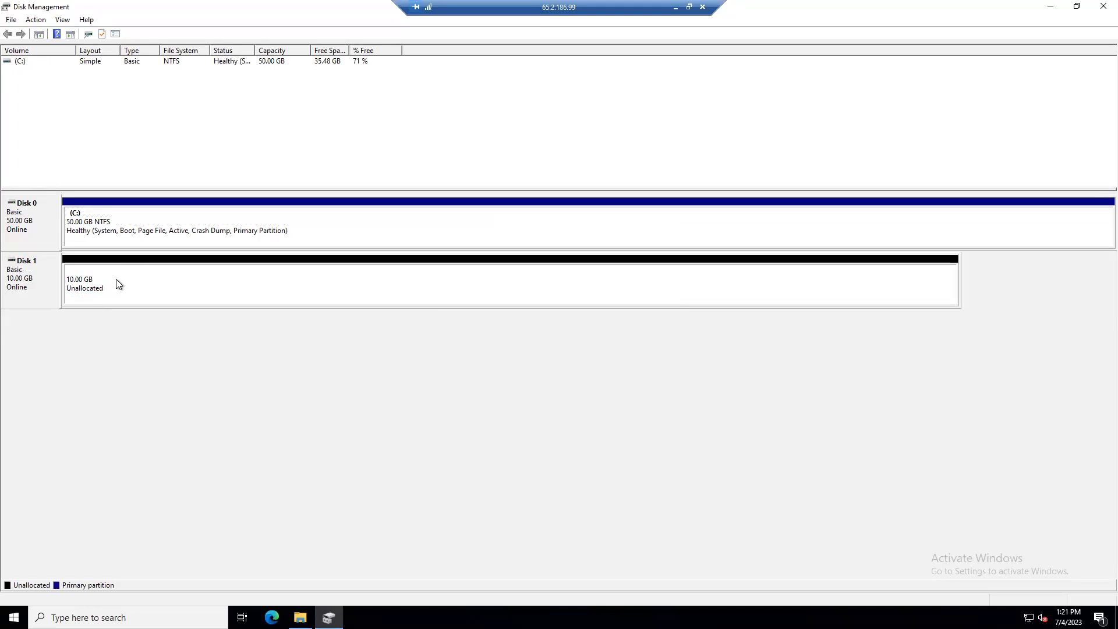
Create an NTFS simple volume D: named New Volume on Disk 1, then close Disk Management.
right_click(132, 279)
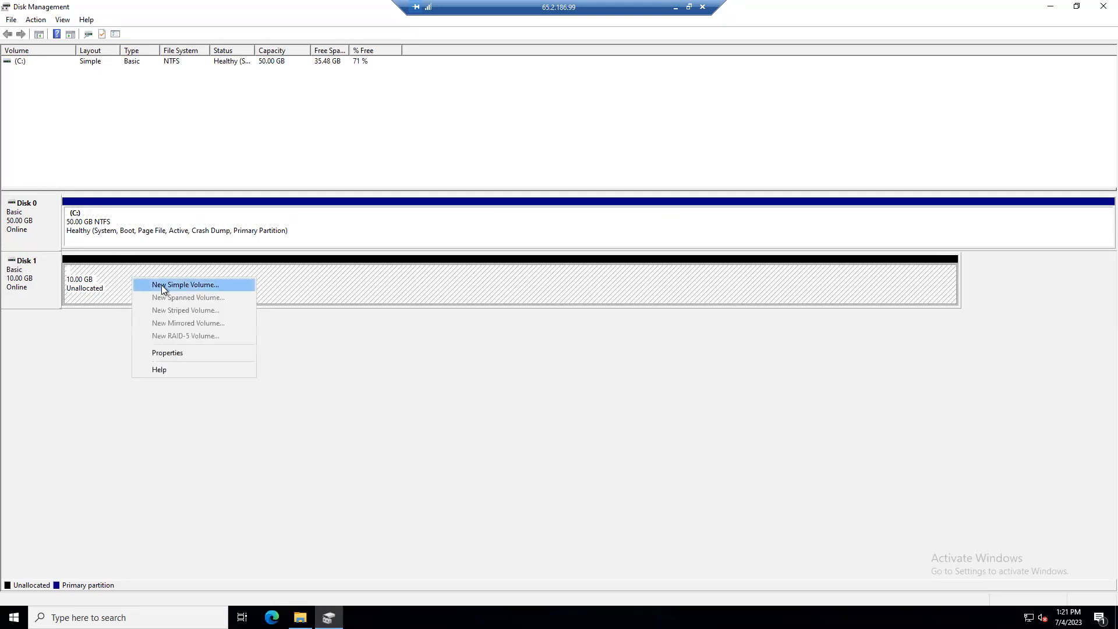
click(162, 284)
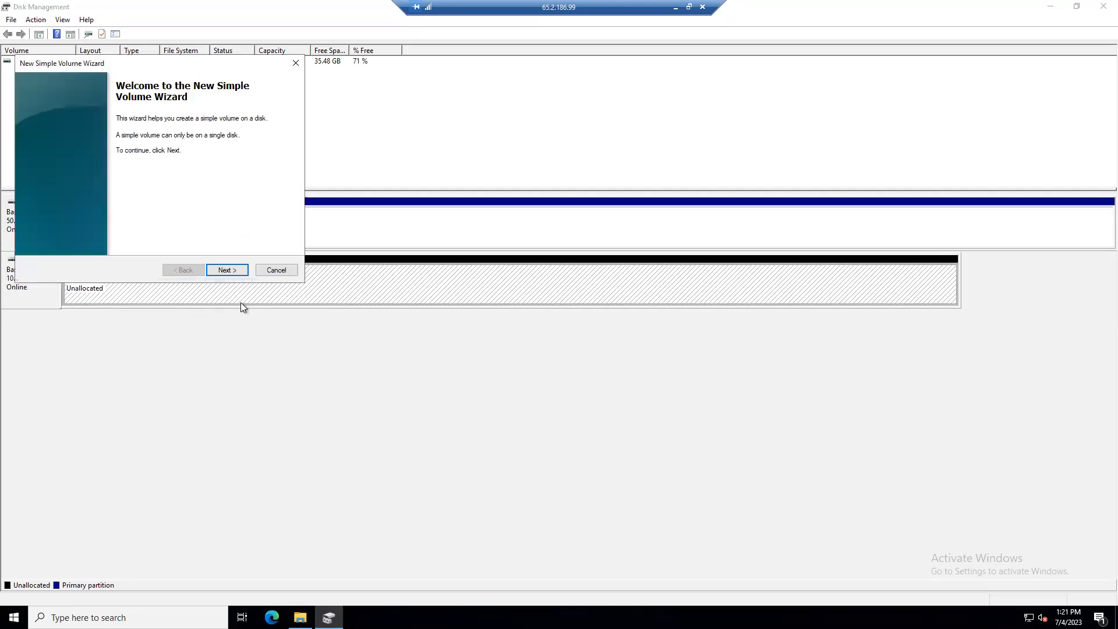
click(235, 270)
click(236, 270)
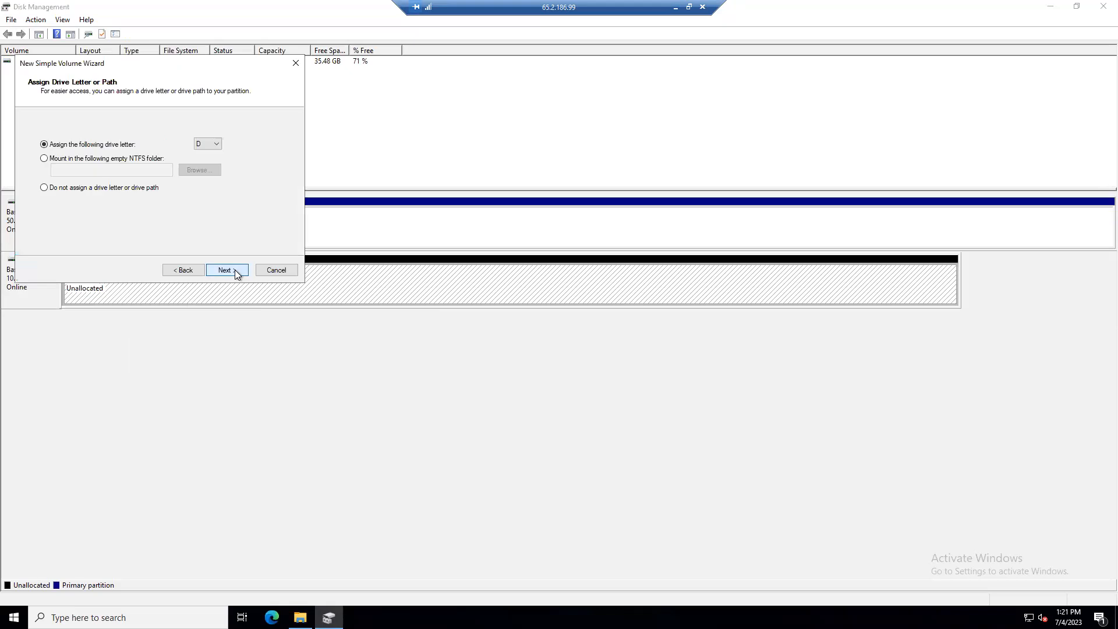
click(216, 144)
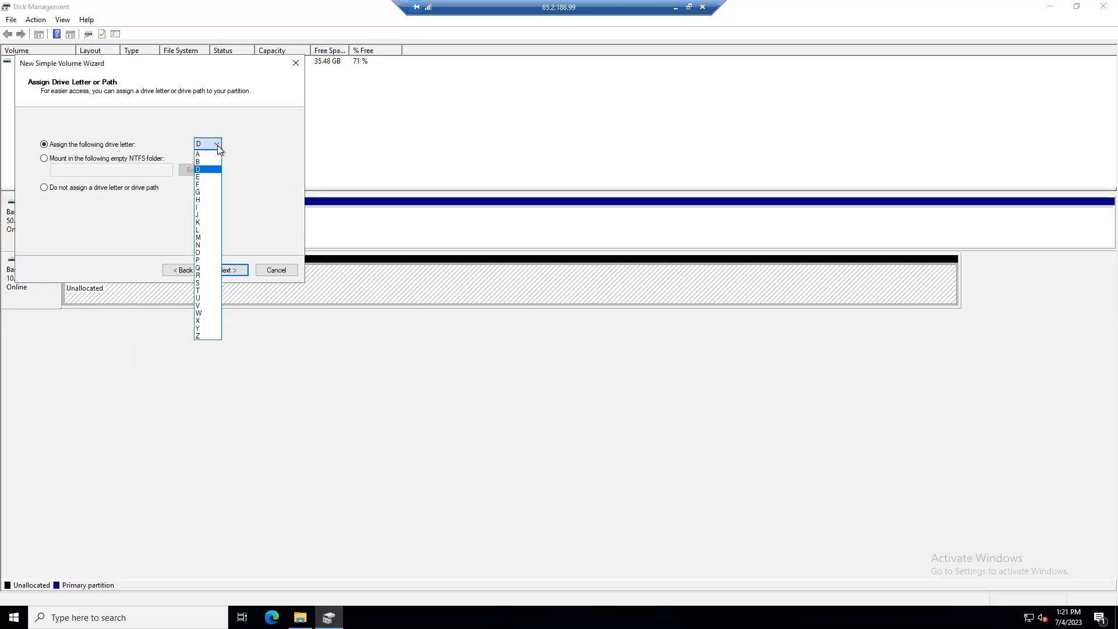
click(218, 145)
click(231, 270)
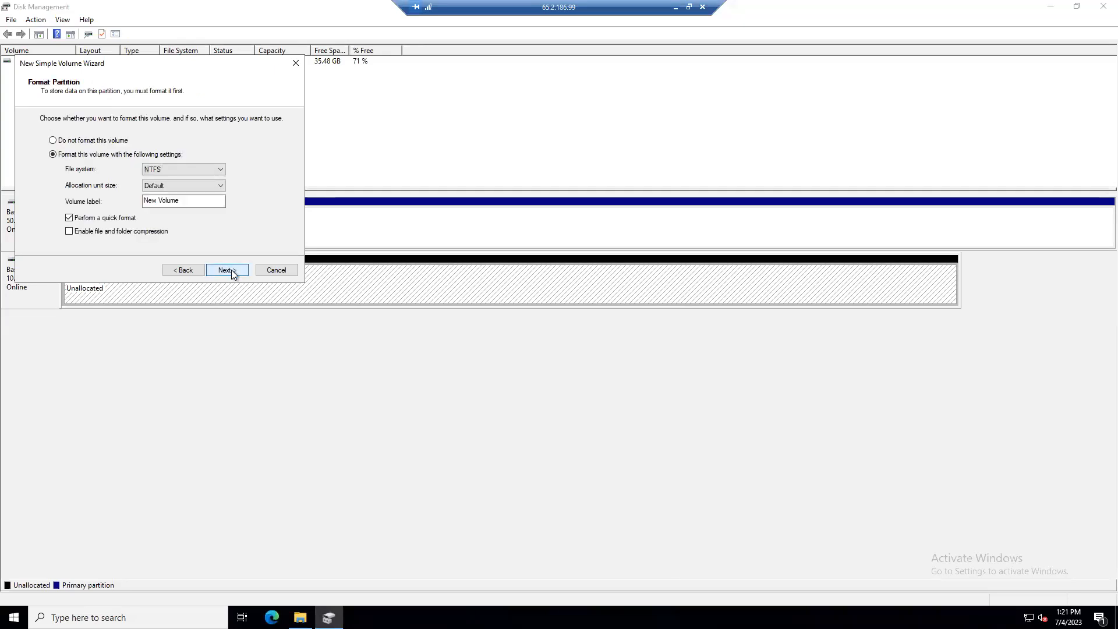
click(232, 270)
click(227, 270)
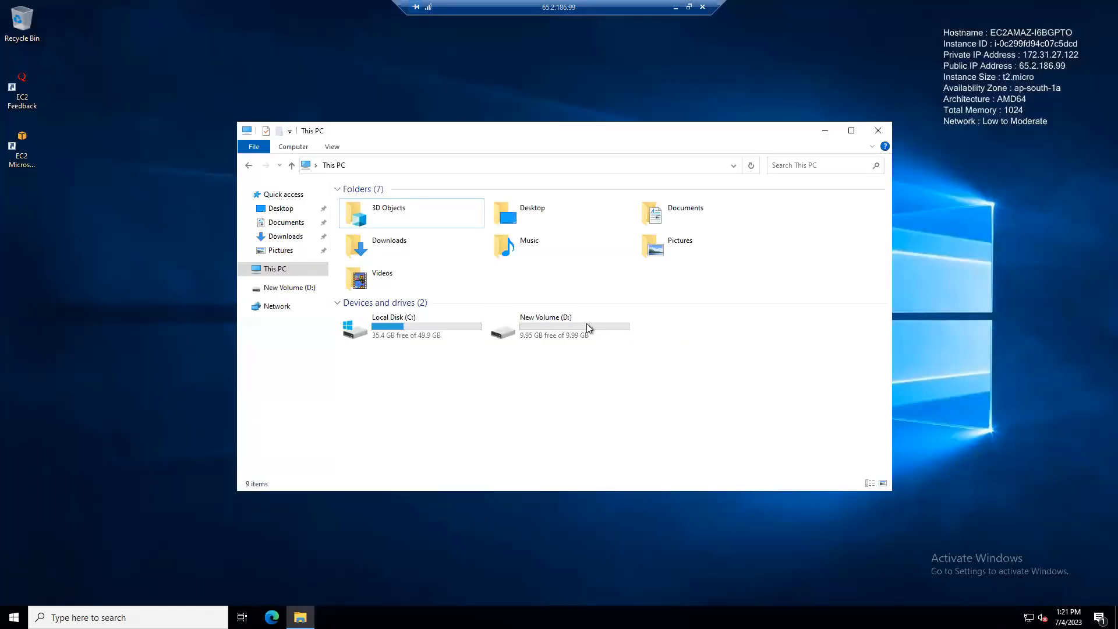
click(585, 323)
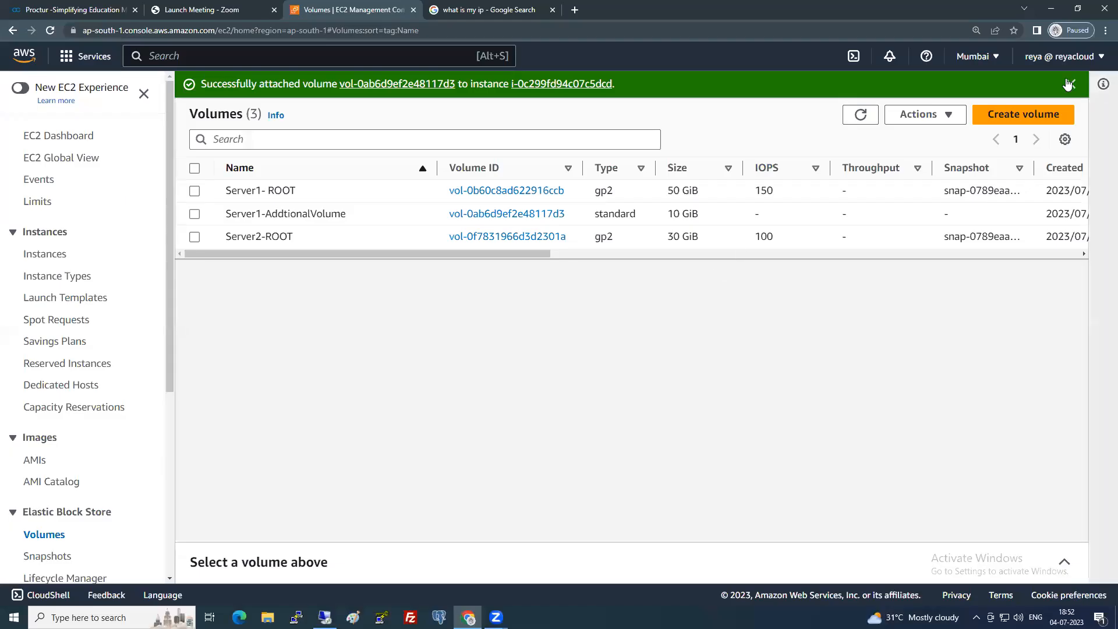
Dismiss the banner, review Server1-ROOT's actions and Lifecycle Manager, then return to Volumes.
click(1070, 84)
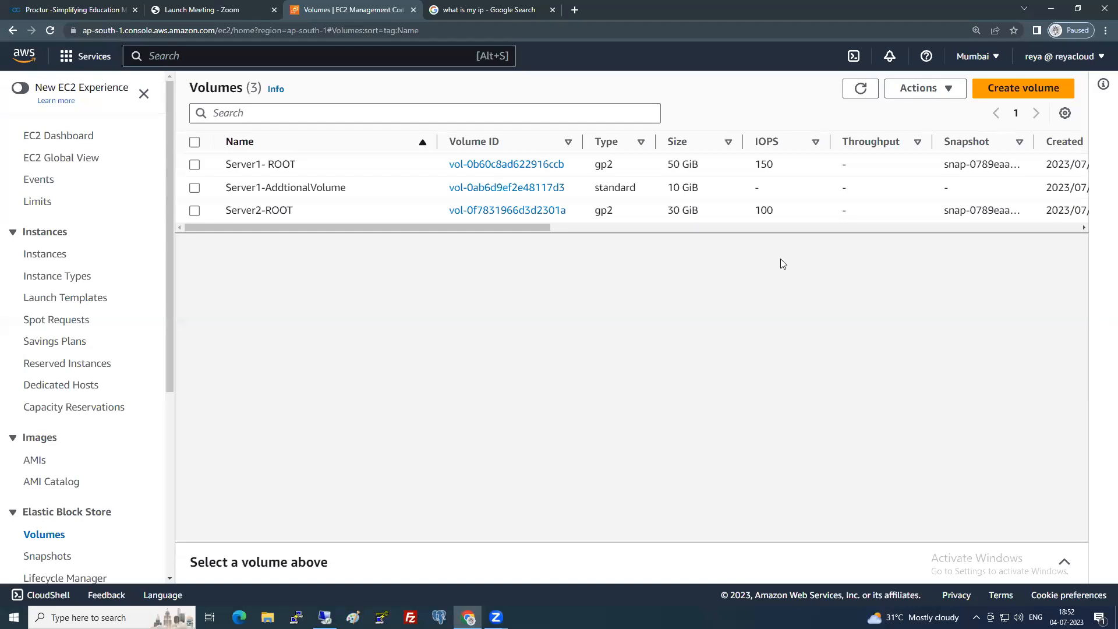
click(861, 88)
click(924, 88)
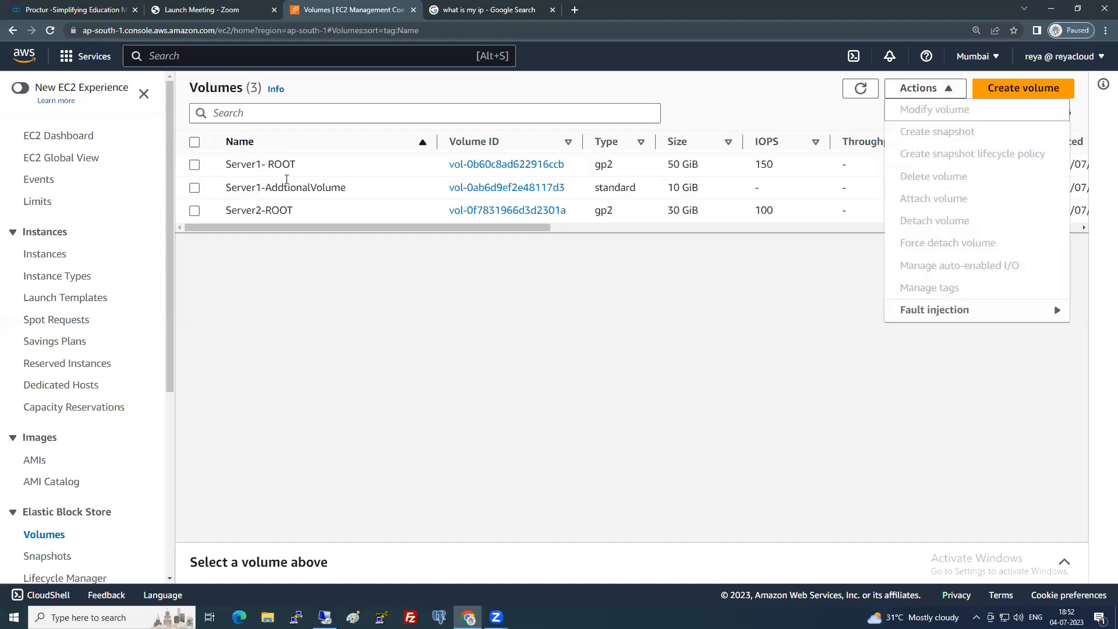
click(198, 165)
click(911, 88)
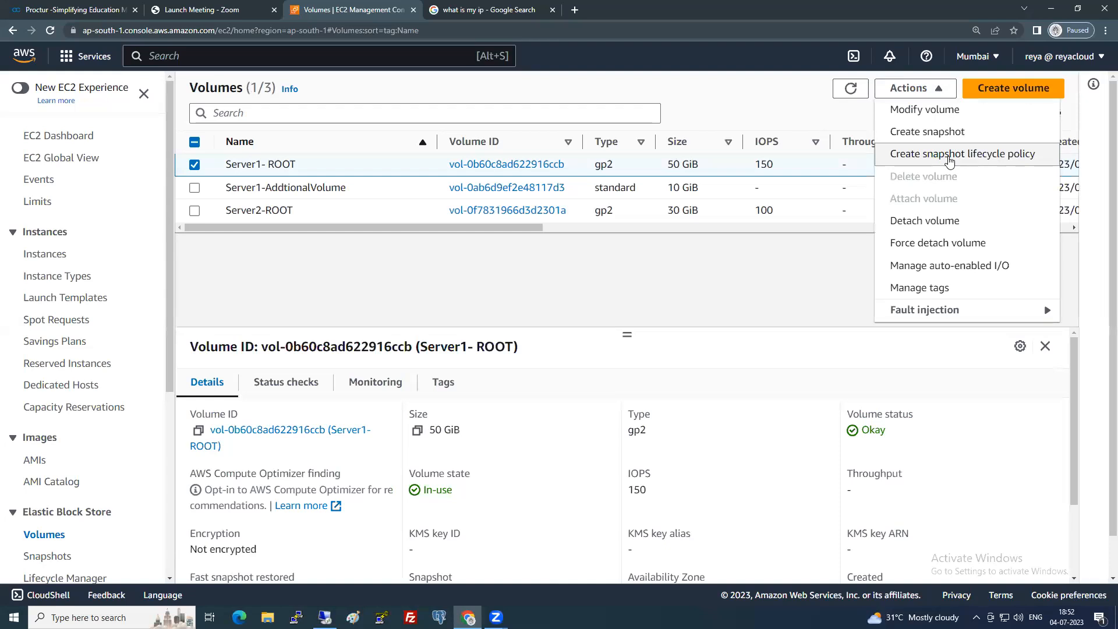
scroll(116, 404, down, 4)
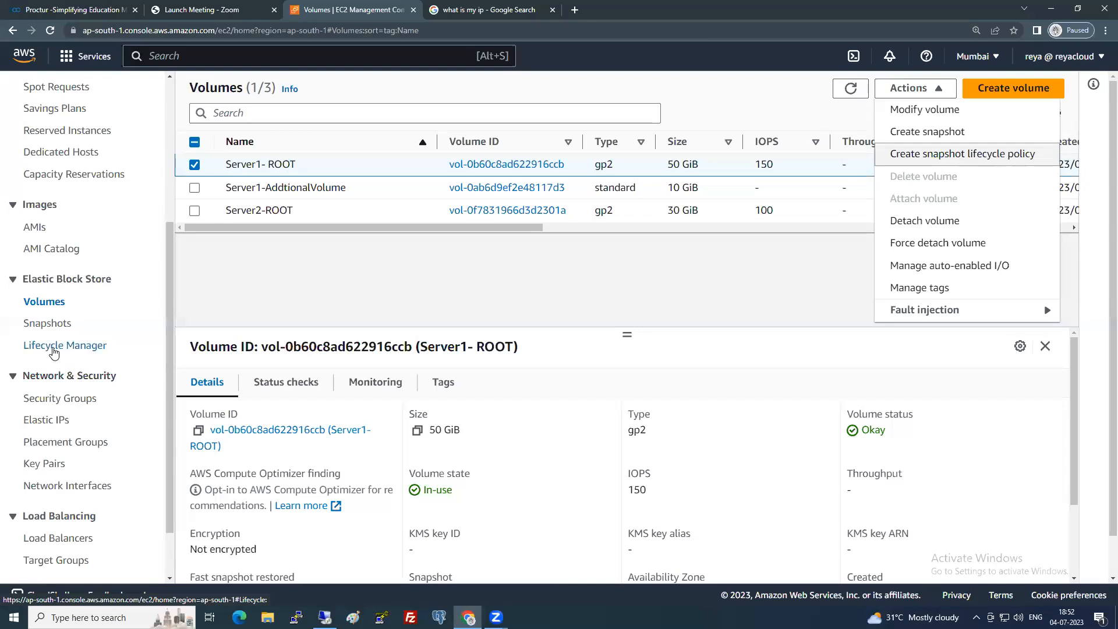
click(54, 347)
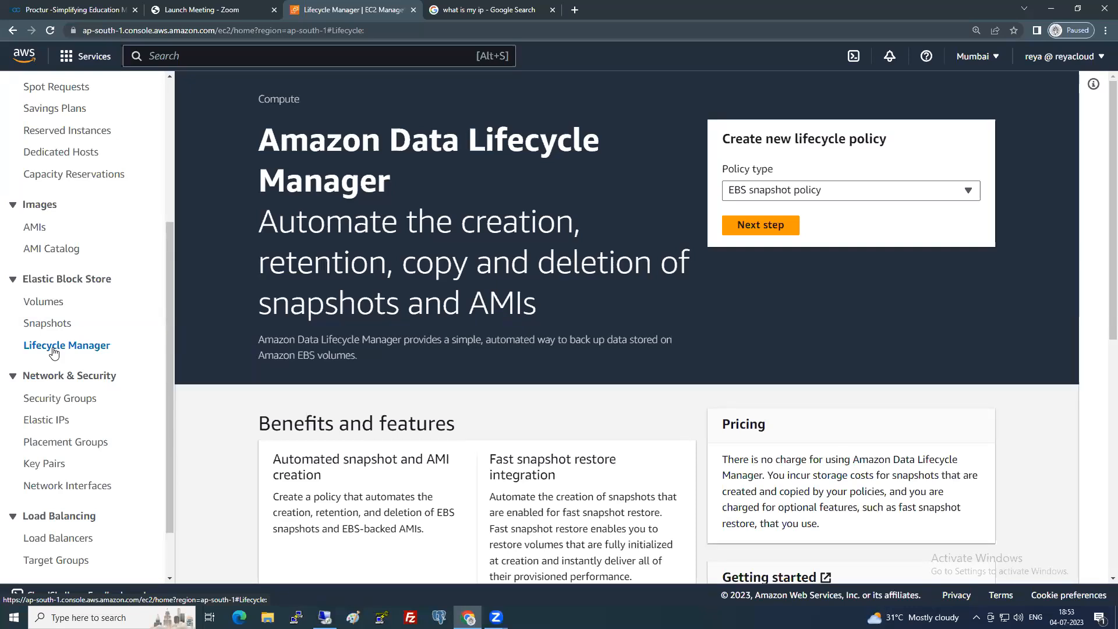
click(47, 302)
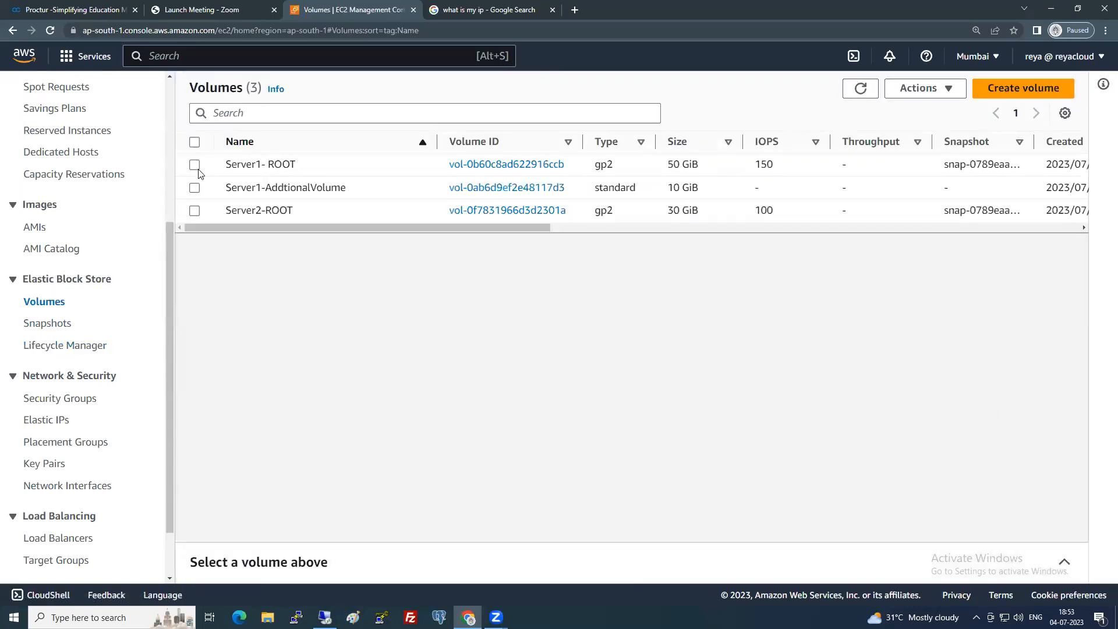
Add a Backup tag with value Yes to the Server1- ROOT volume.
click(197, 167)
click(442, 382)
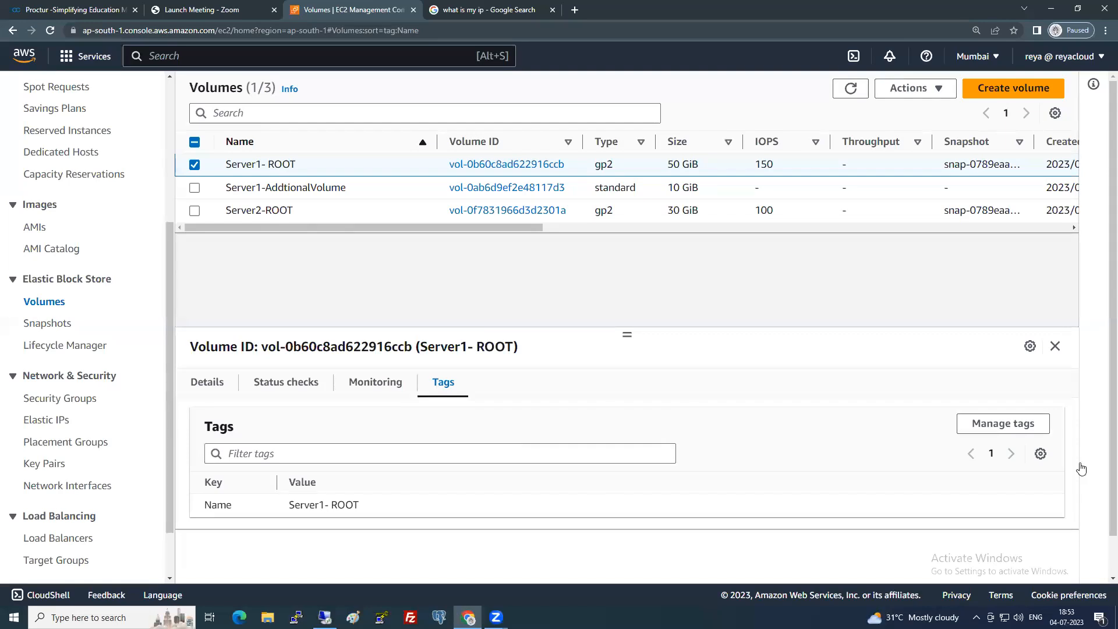
click(1028, 427)
click(121, 287)
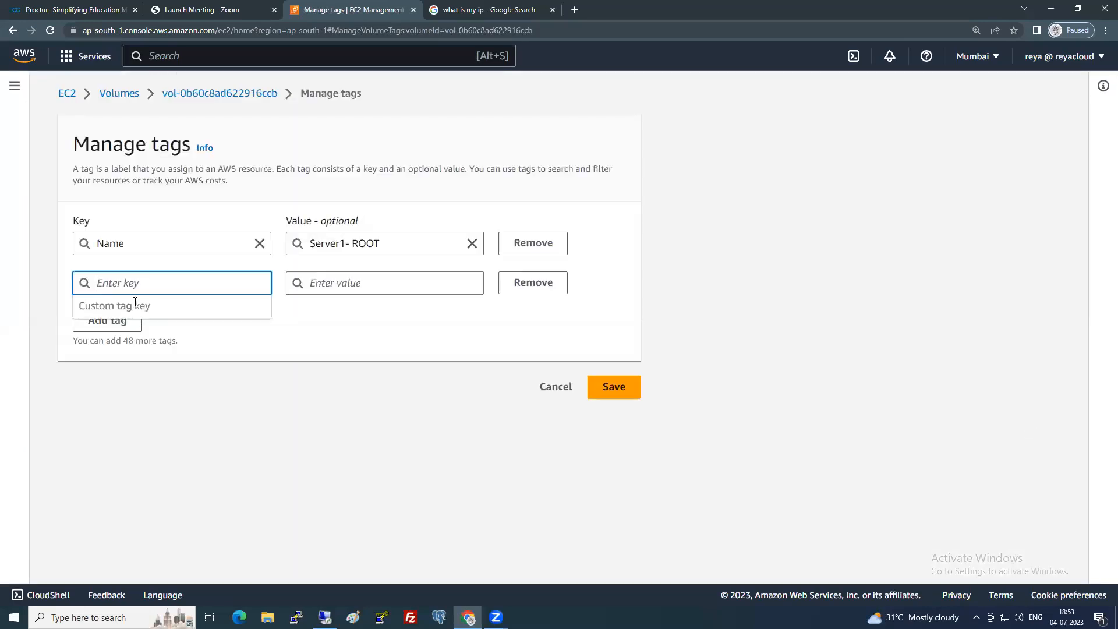
text(Backup)
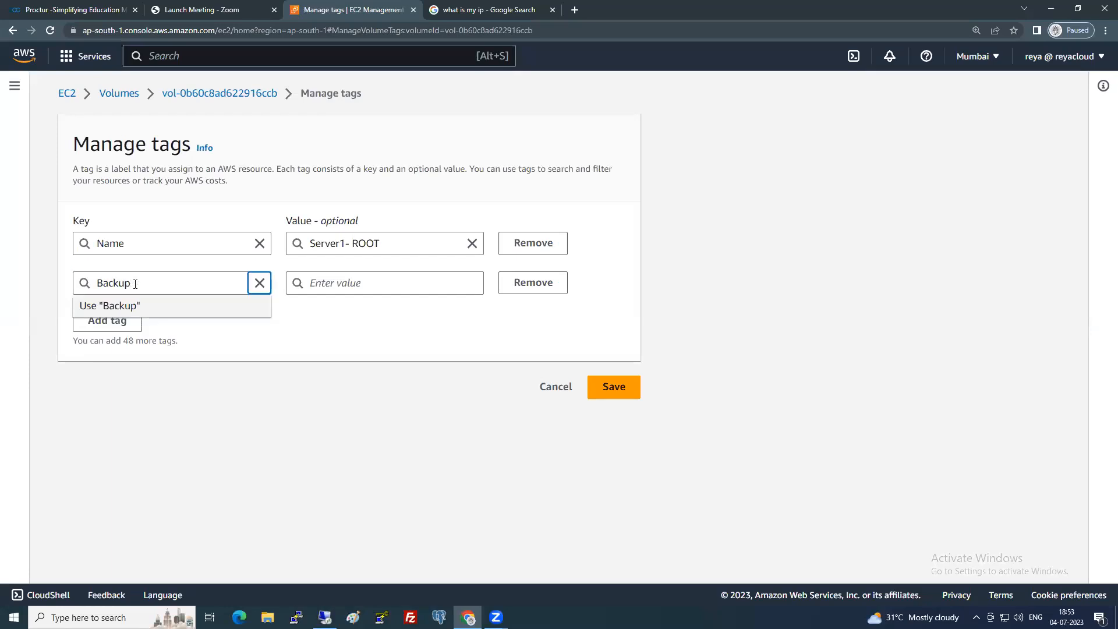
key(Tab)
text(Yes)
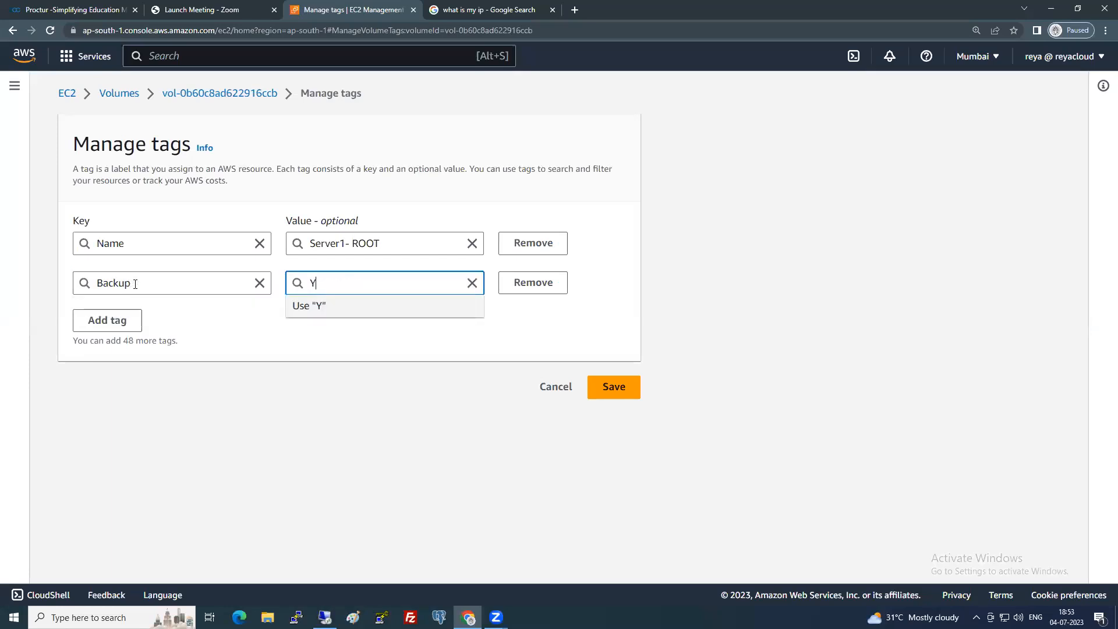
click(616, 388)
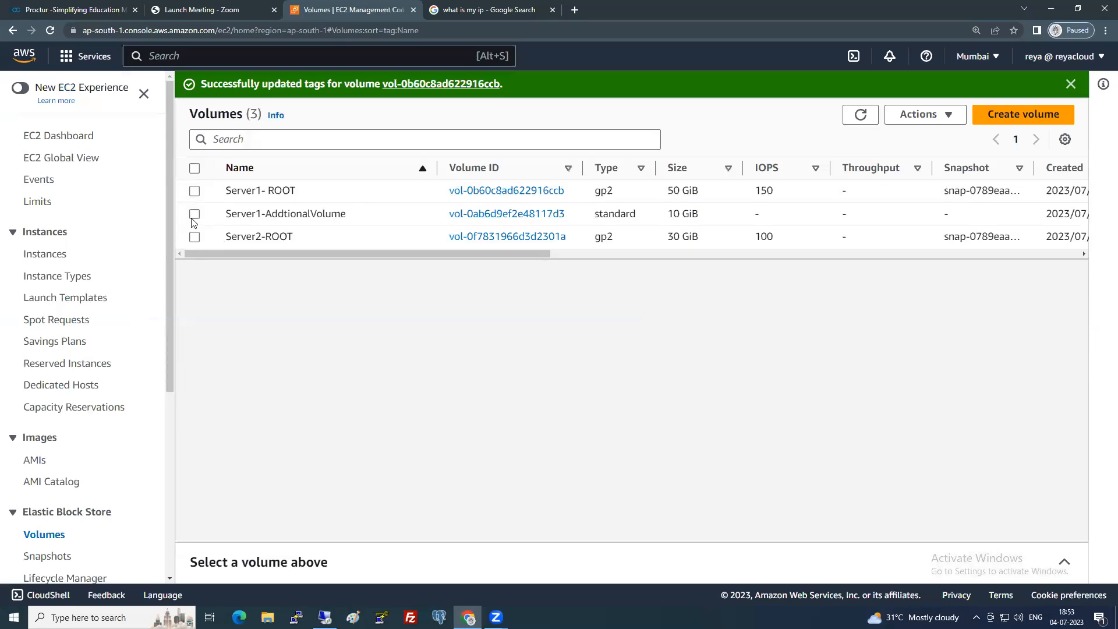
Tag Server1-AddtionalVolume with Backup = Yes, then bring up Server2-ROOT's tags.
click(194, 215)
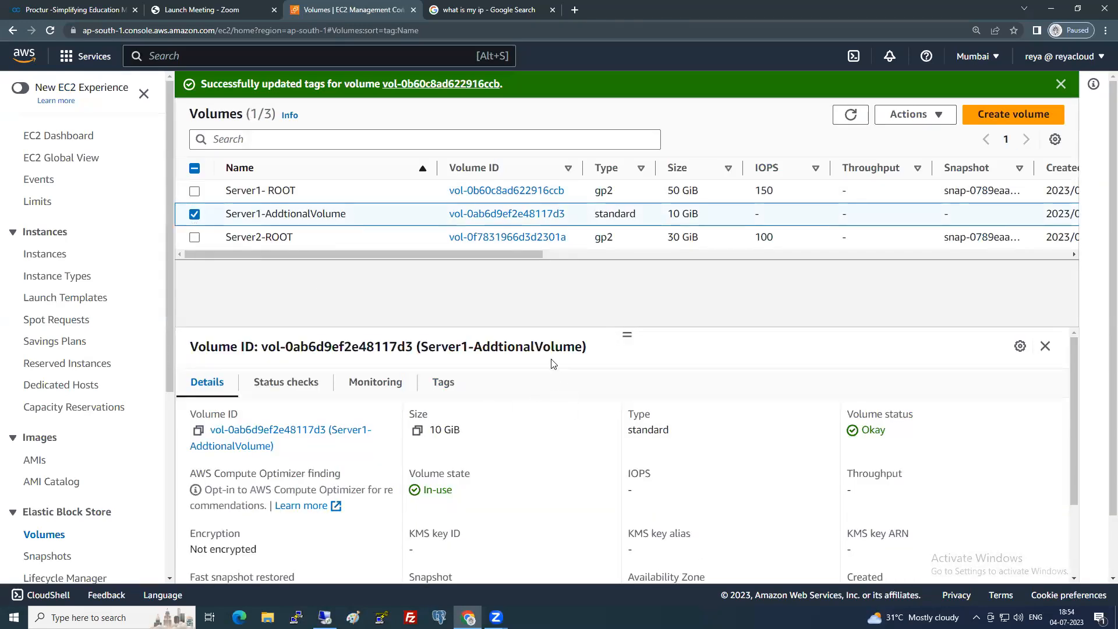
click(444, 387)
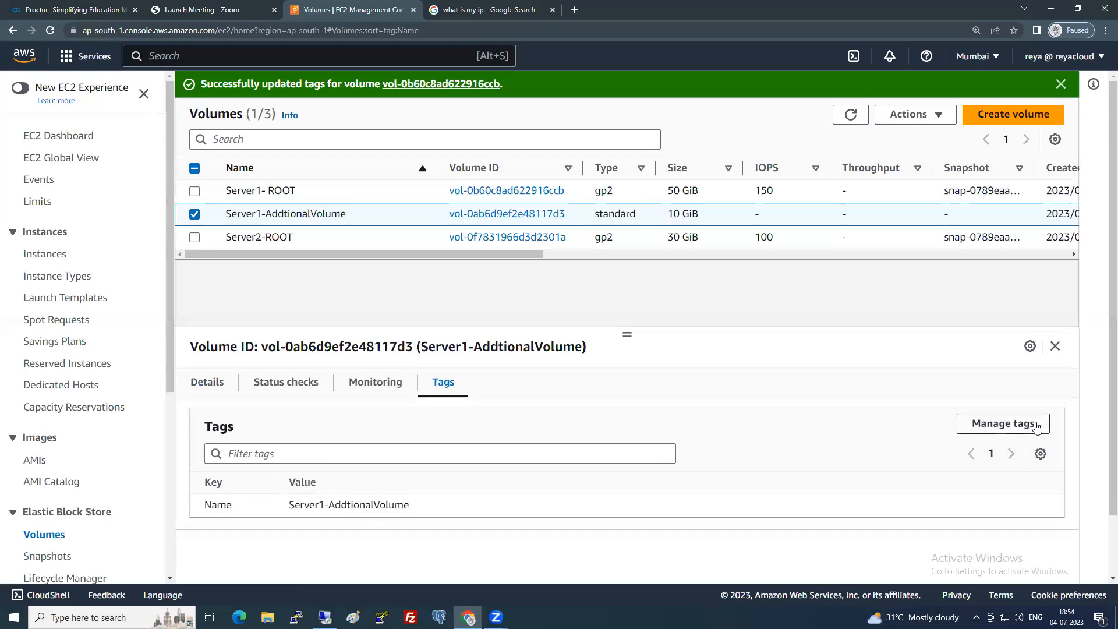
click(1026, 423)
click(104, 284)
text(Backup)
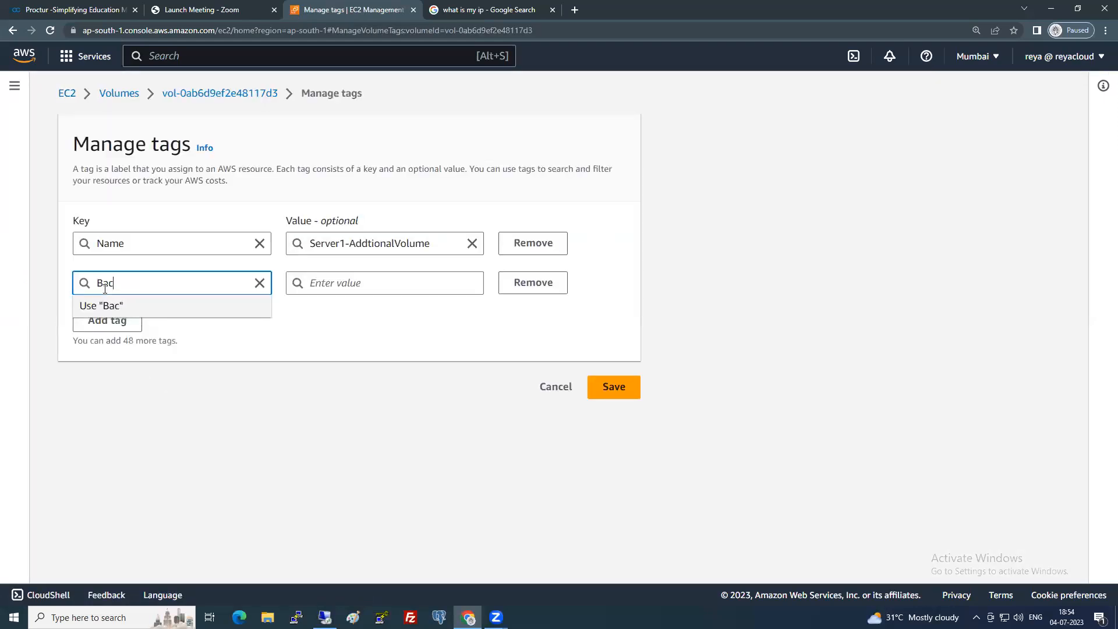
key(Tab)
key(Tab)
text(Y)
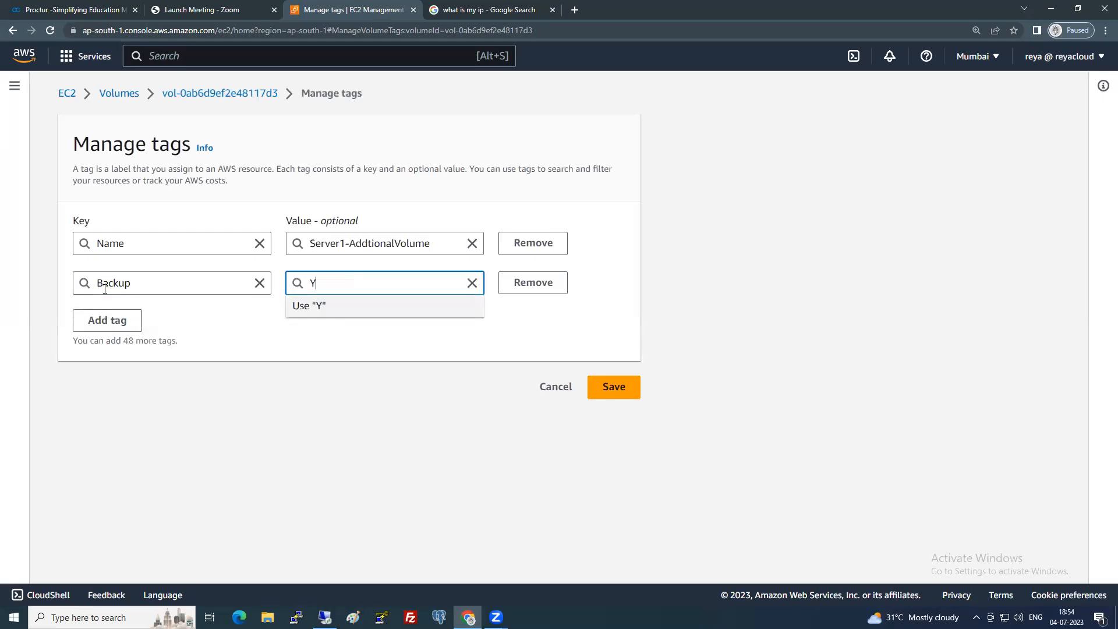
text(es)
click(611, 389)
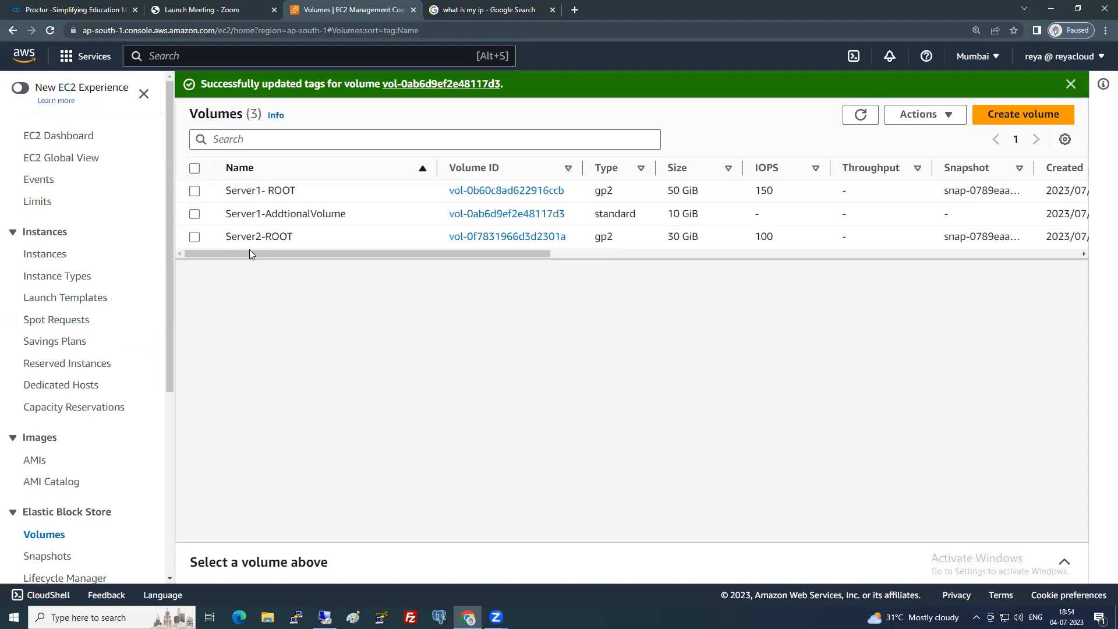
click(195, 238)
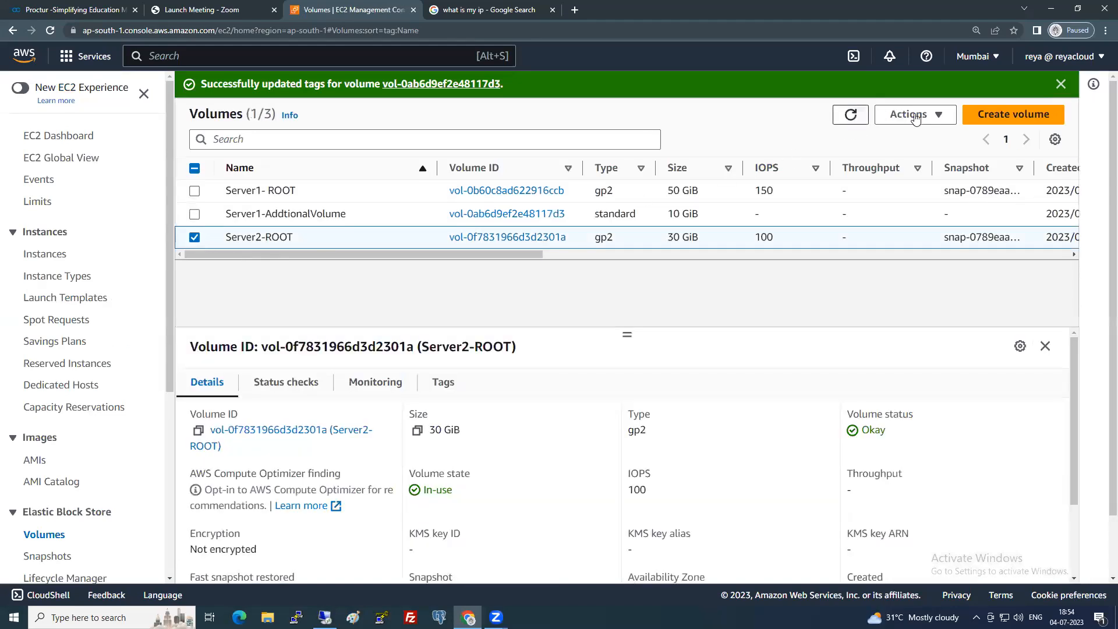
click(441, 382)
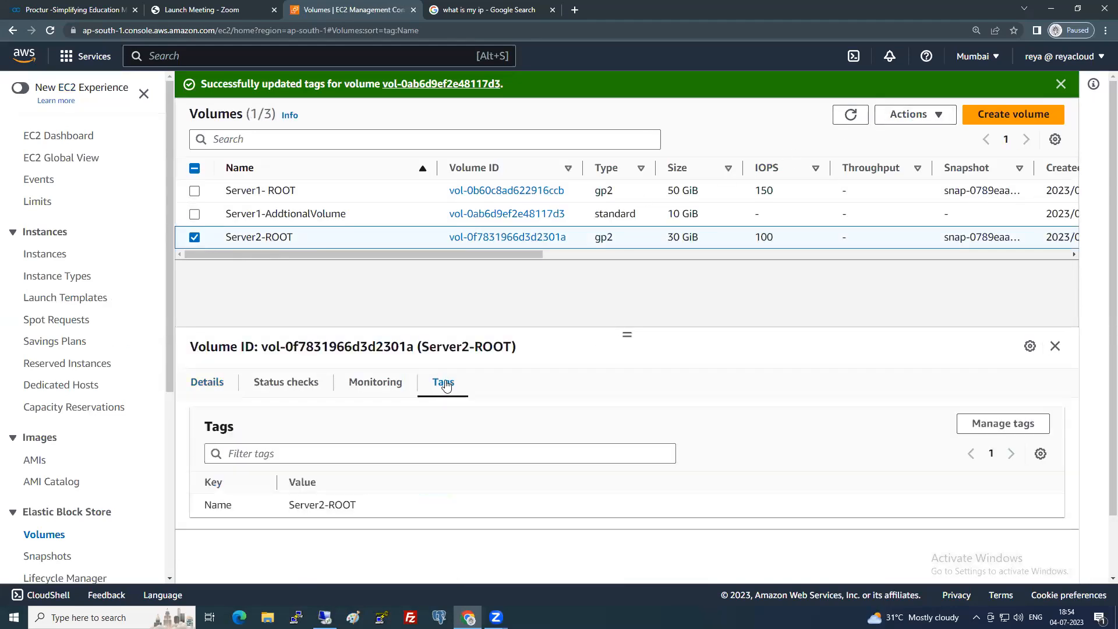
Clear the success banner and reselect Server1- ROOT, showing it as a 50 GiB gp2 volume.
click(195, 236)
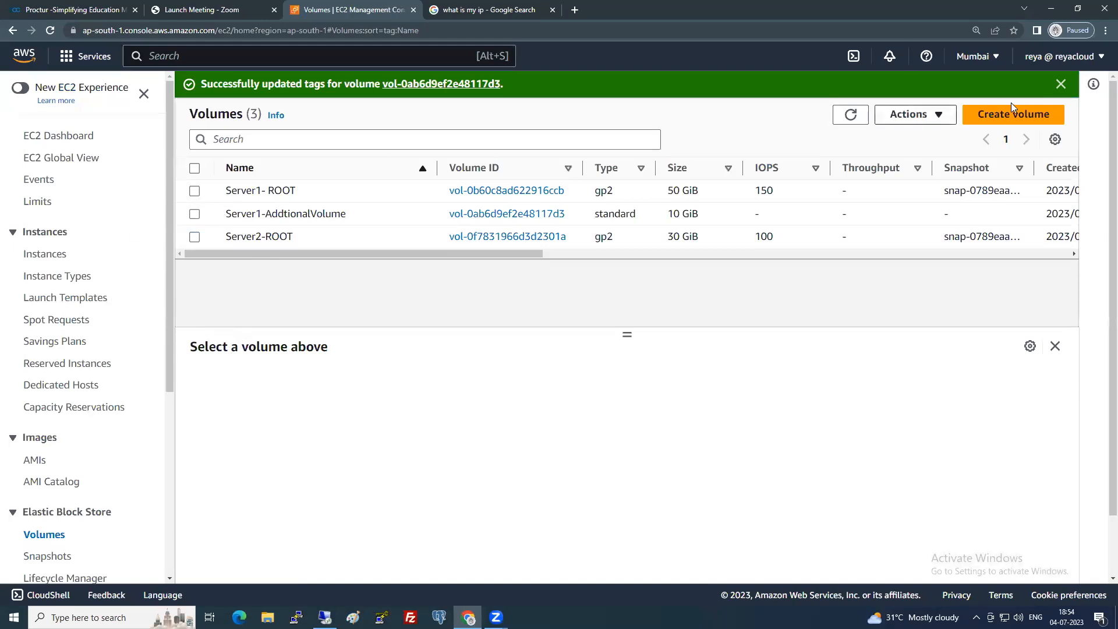
click(1060, 84)
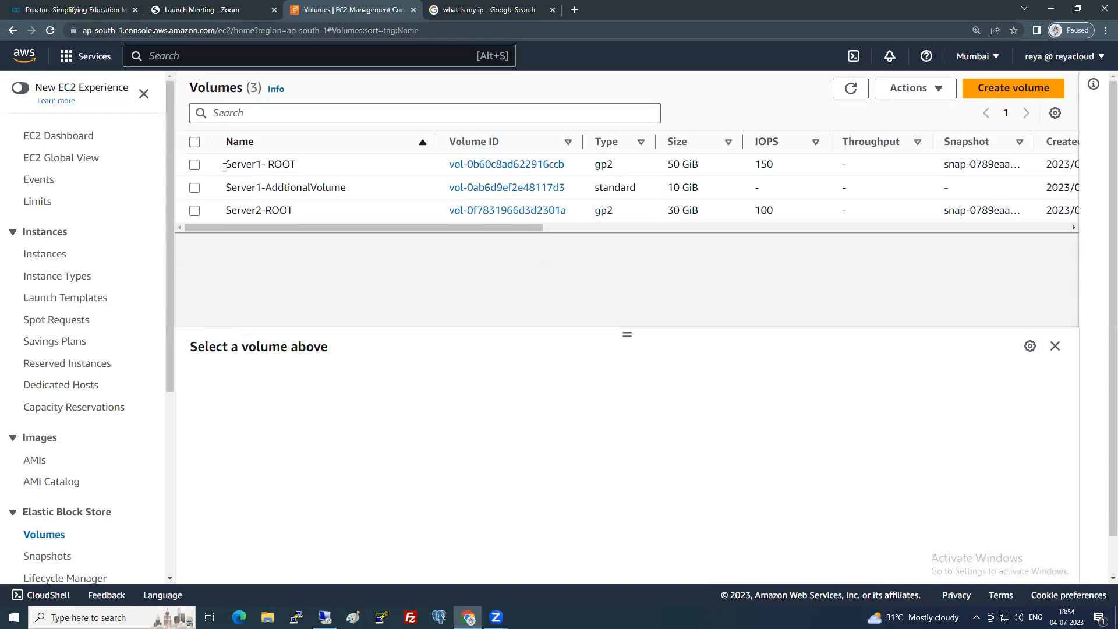
click(195, 164)
click(931, 88)
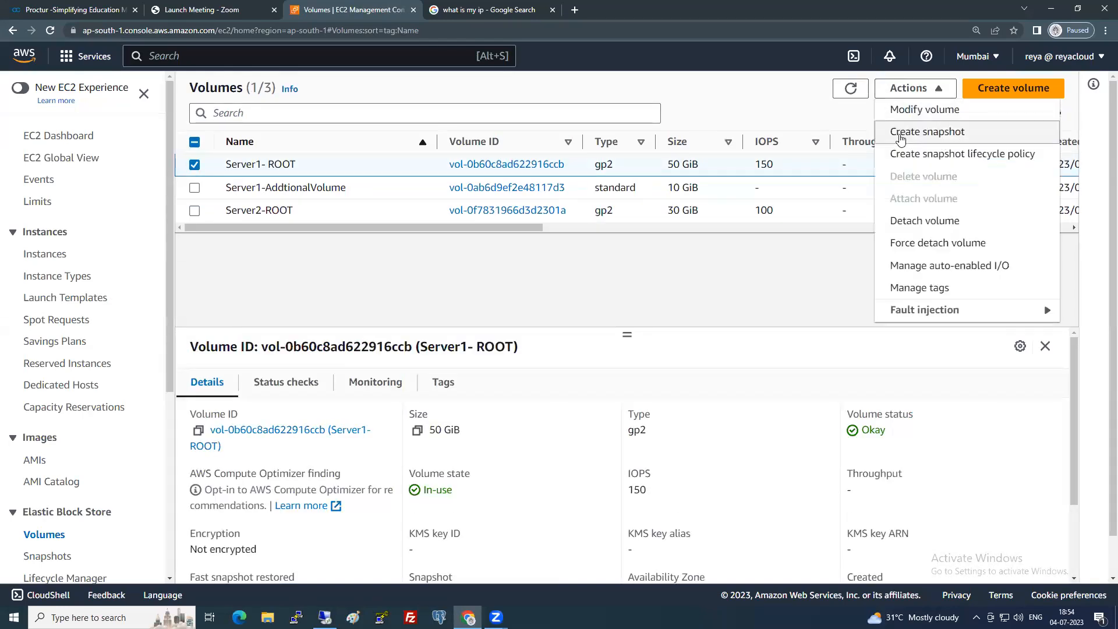
click(506, 275)
scroll(70, 500, down, 2)
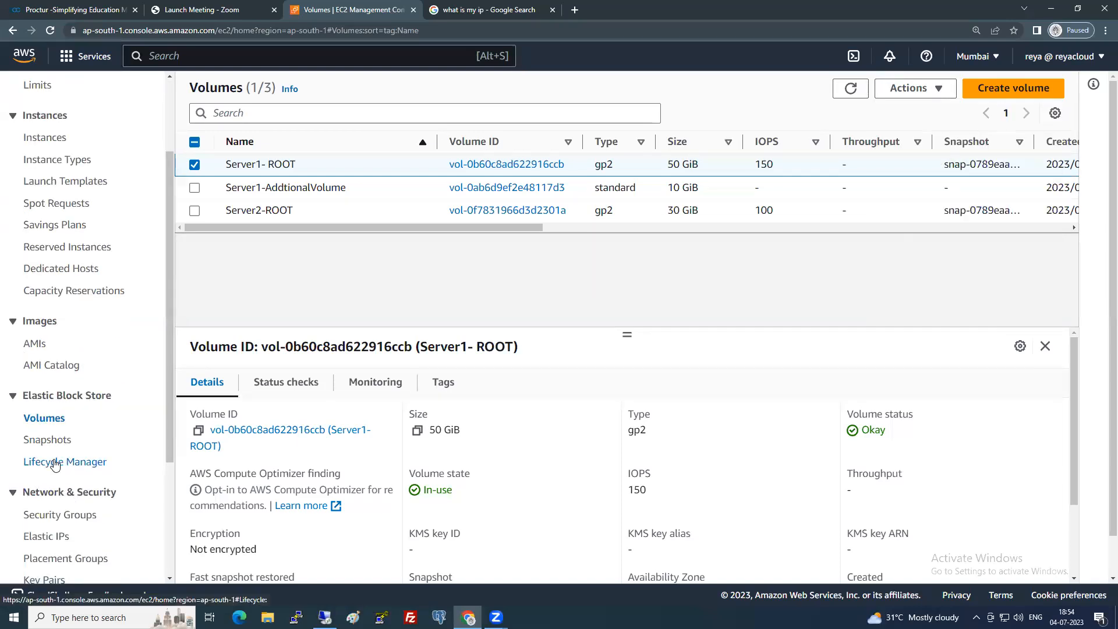
click(55, 463)
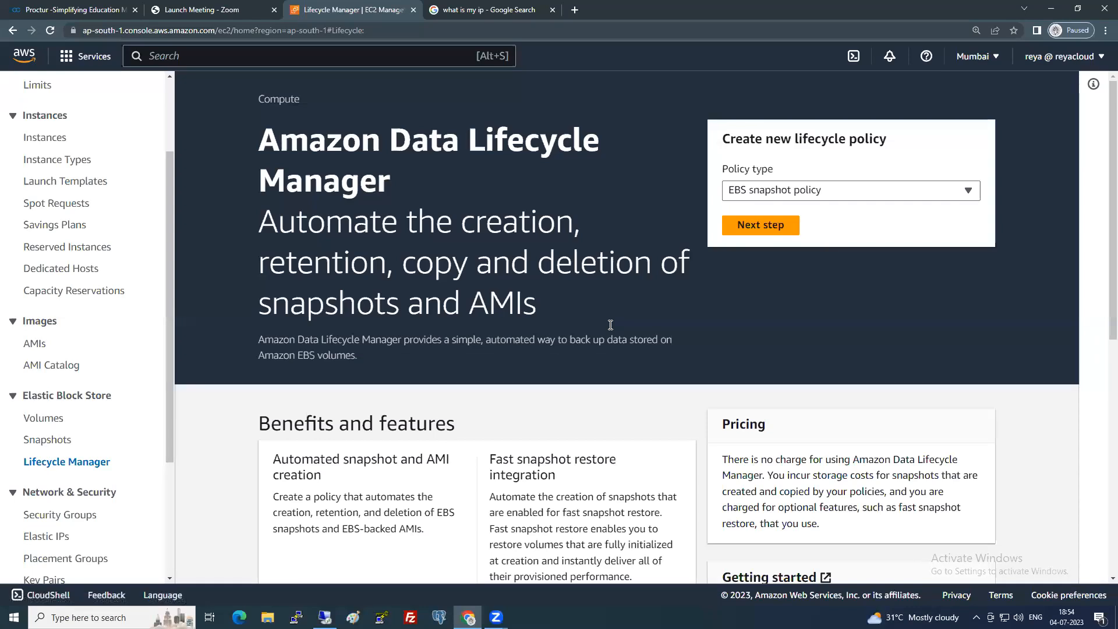
Choose EBS snapshot policy as the lifecycle policy type and continue to its settings.
click(803, 195)
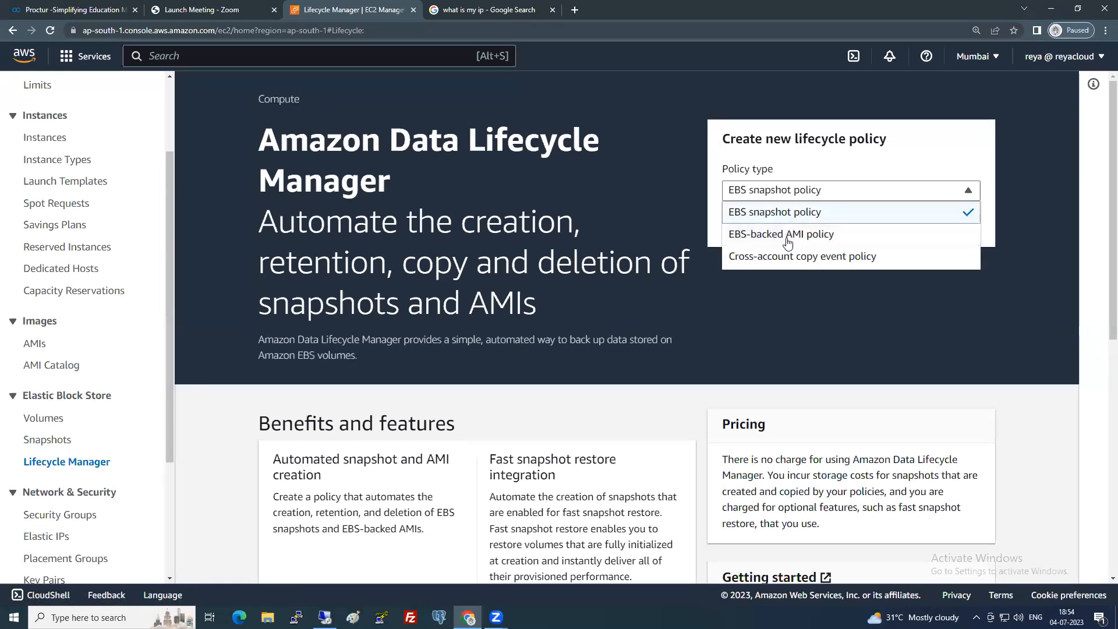
click(705, 314)
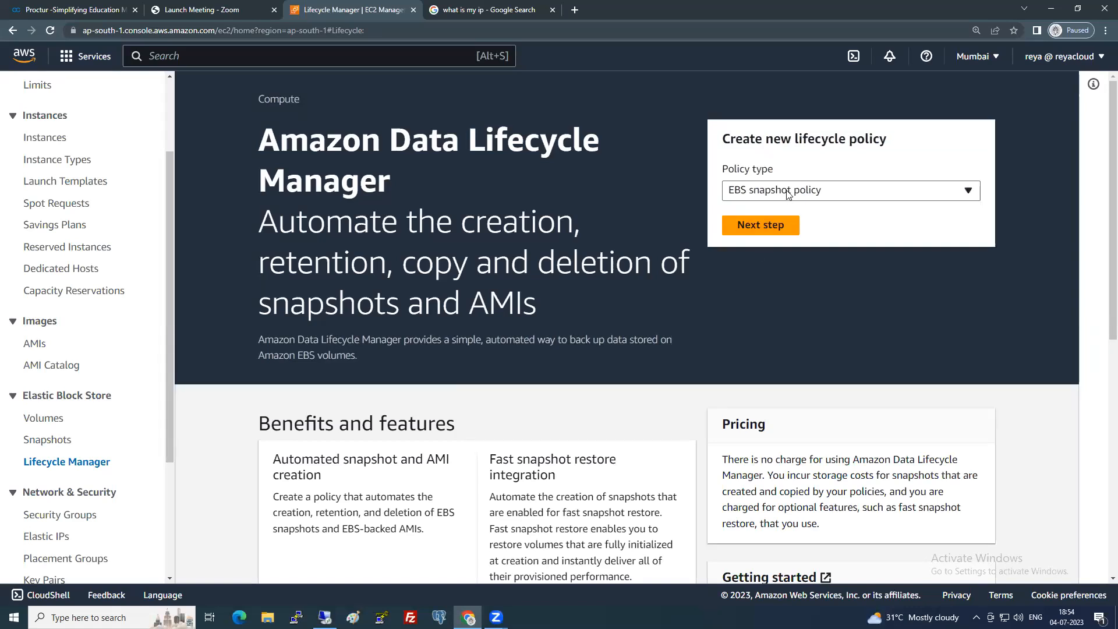
click(775, 227)
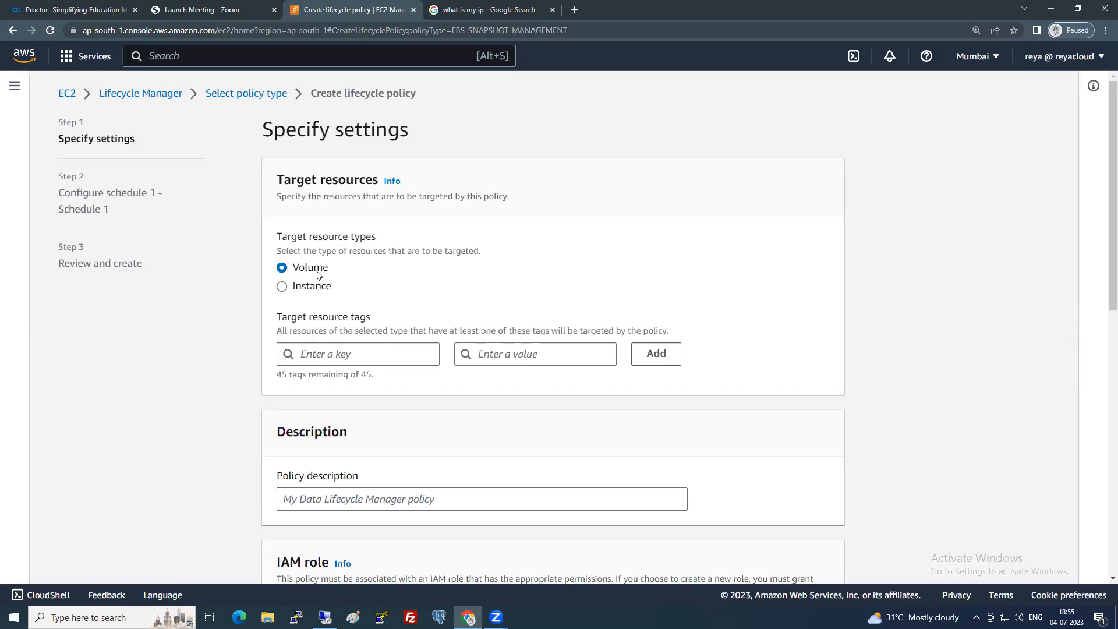
Pick Backup as the target tag key and Yes as its value from the suggestions.
click(343, 353)
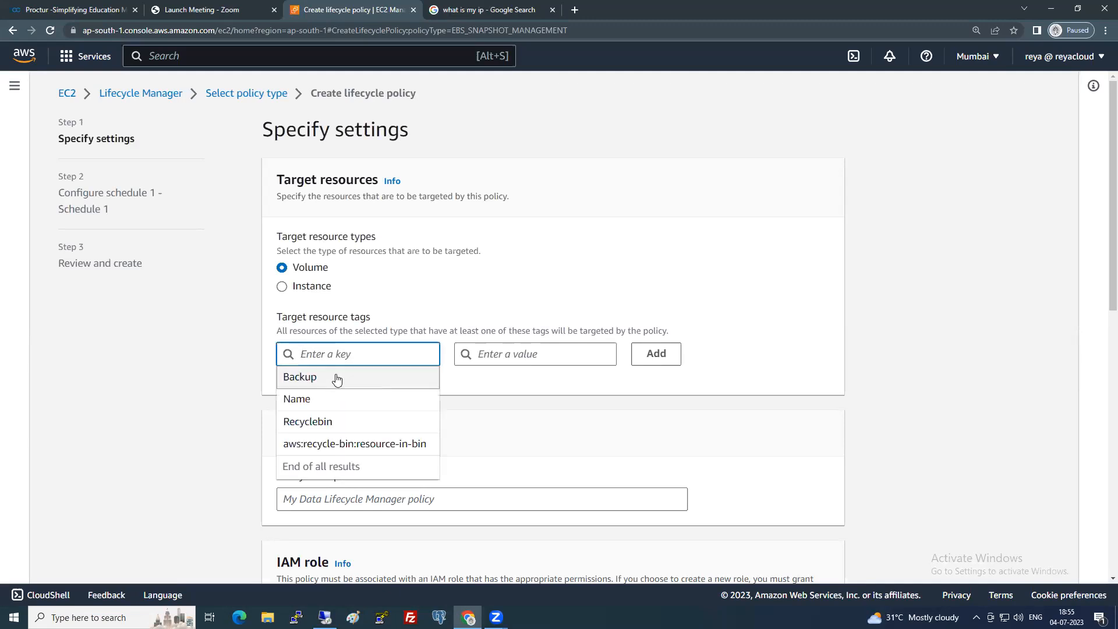
click(337, 379)
click(520, 355)
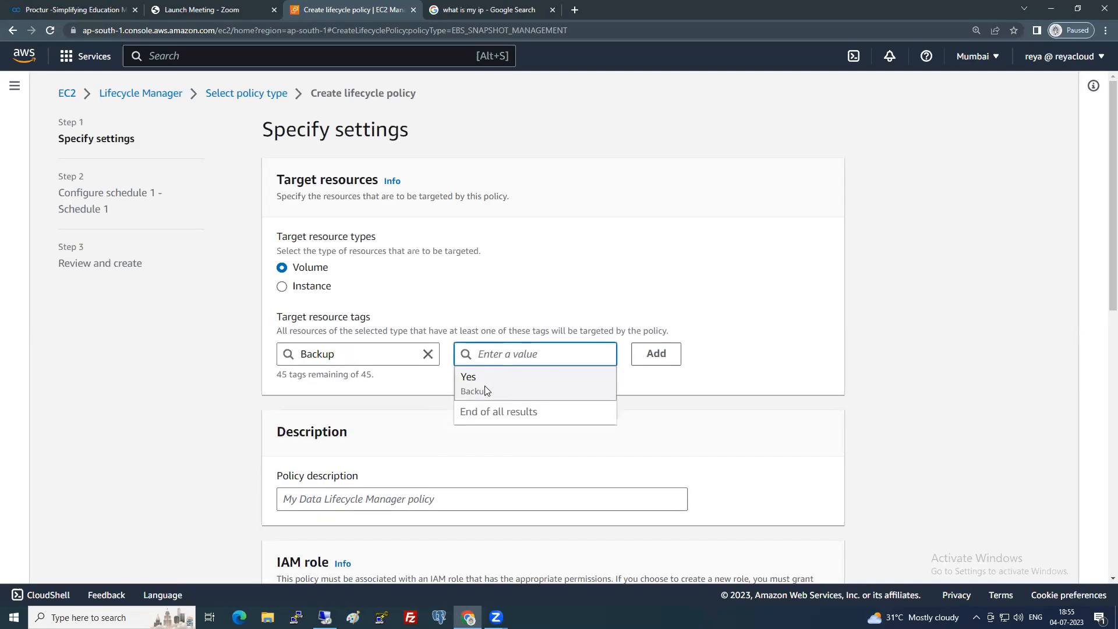
click(488, 388)
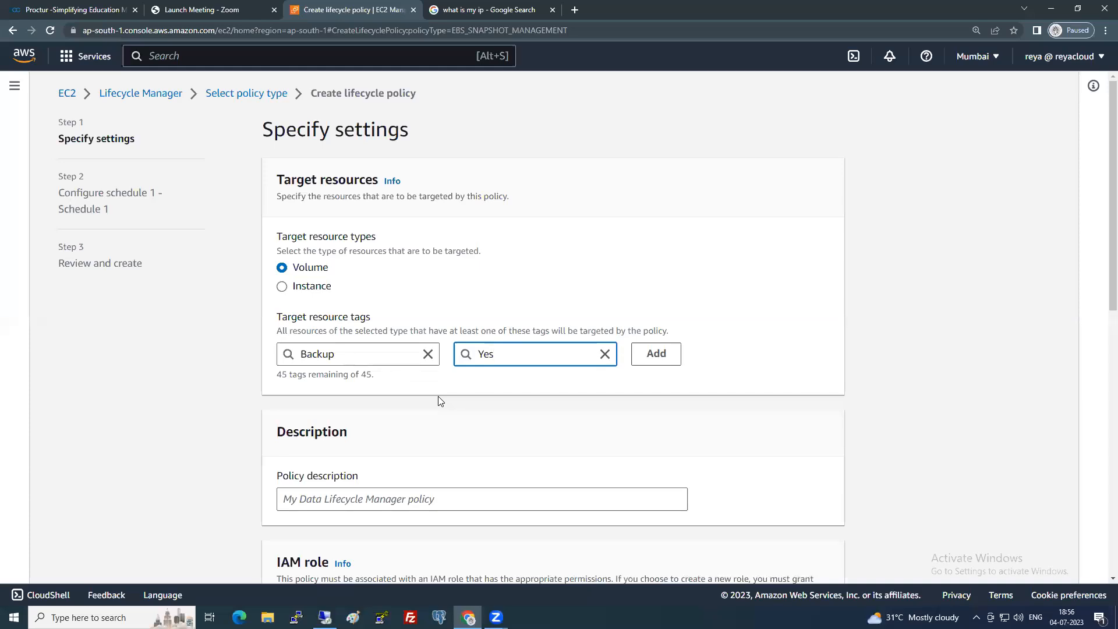
Enter 'mysnapshotpolicy' as the policy description, fixing a typo along the way.
click(446, 423)
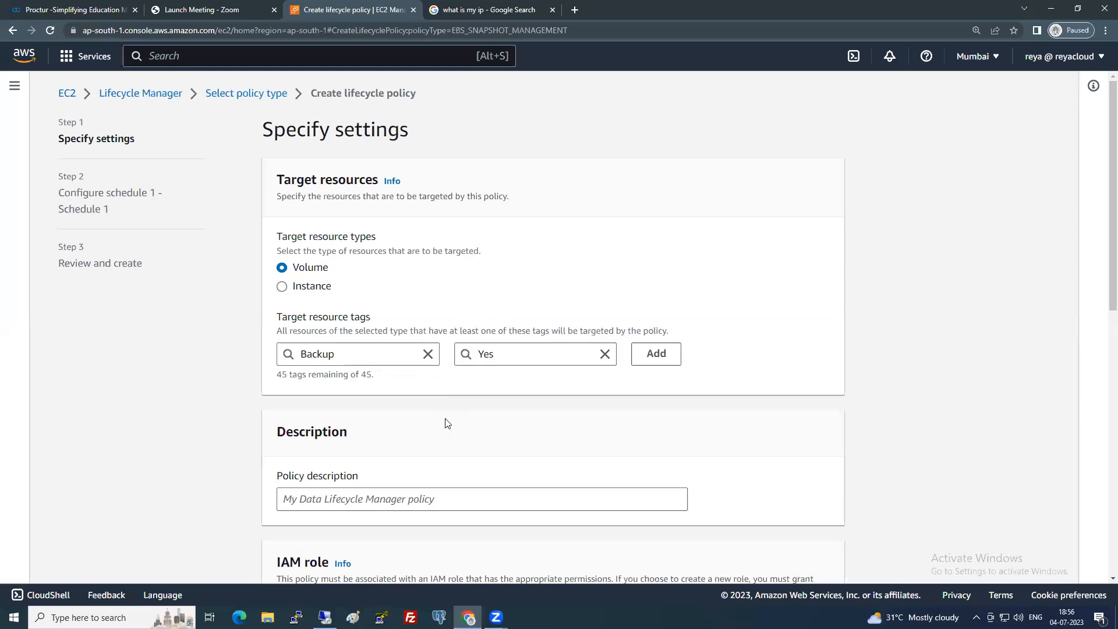
scroll(446, 423, down, 1)
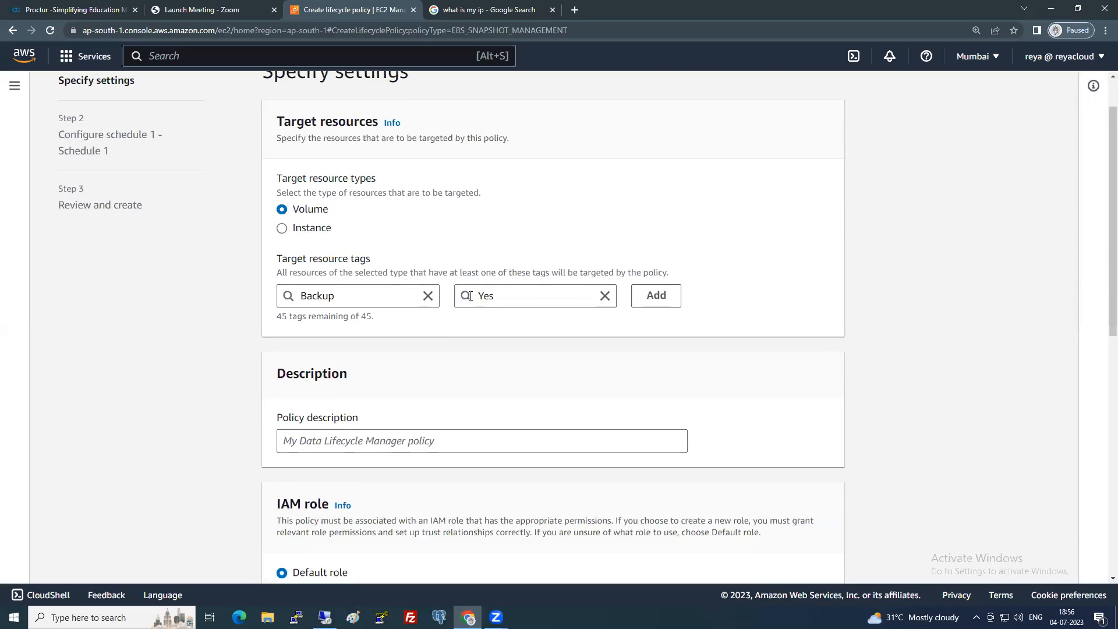
scroll(376, 365, down, 2)
click(373, 324)
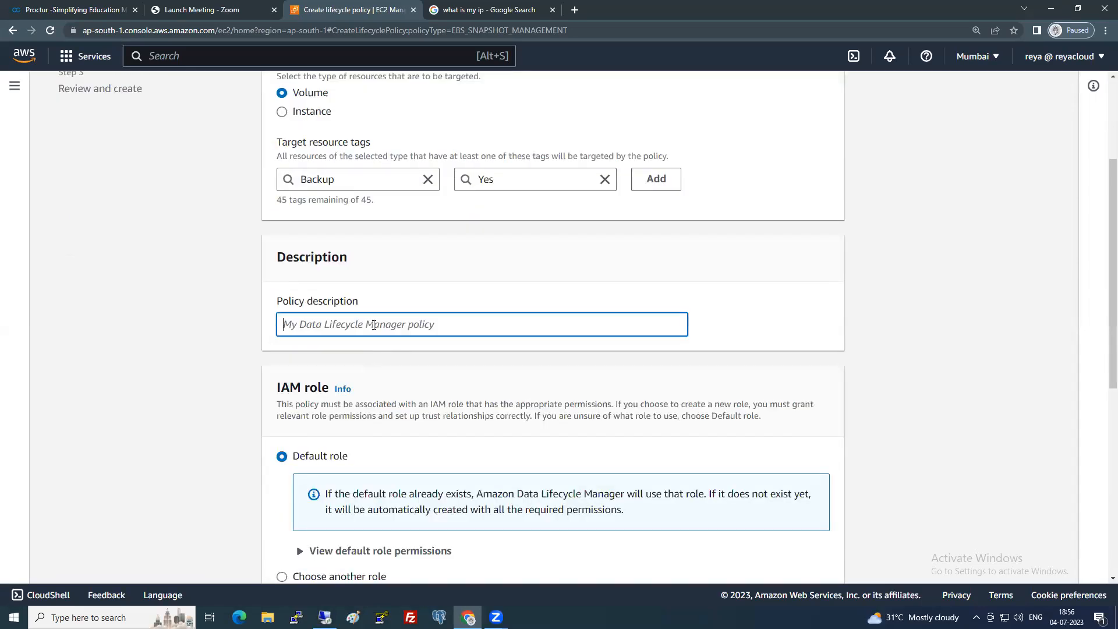
text(myp)
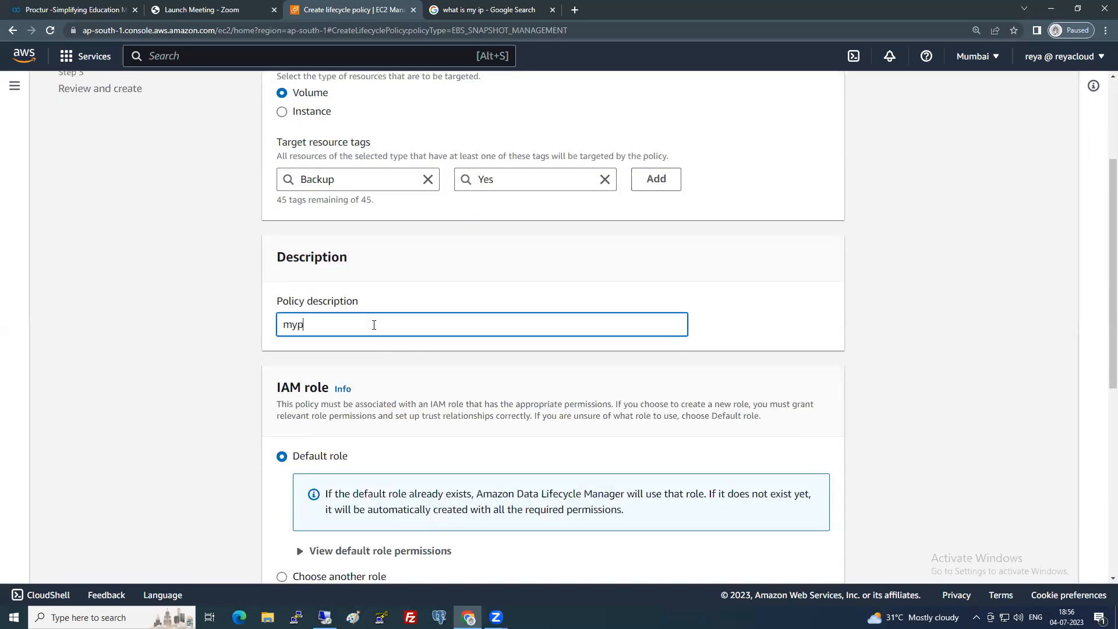
text(olicysnapshot)
key(BackSpace)
key(BackSpace)
key(BackSpace)
key(BackSpace)
key(BackSpace)
key(BackSpace)
key(BackSpace)
key(BackSpace)
key(BackSpace)
key(BackSpace)
key(BackSpace)
key(BackSpace)
key(BackSpace)
key(BackSpace)
text(snapshotpolicy)
scroll(374, 324, down, 3)
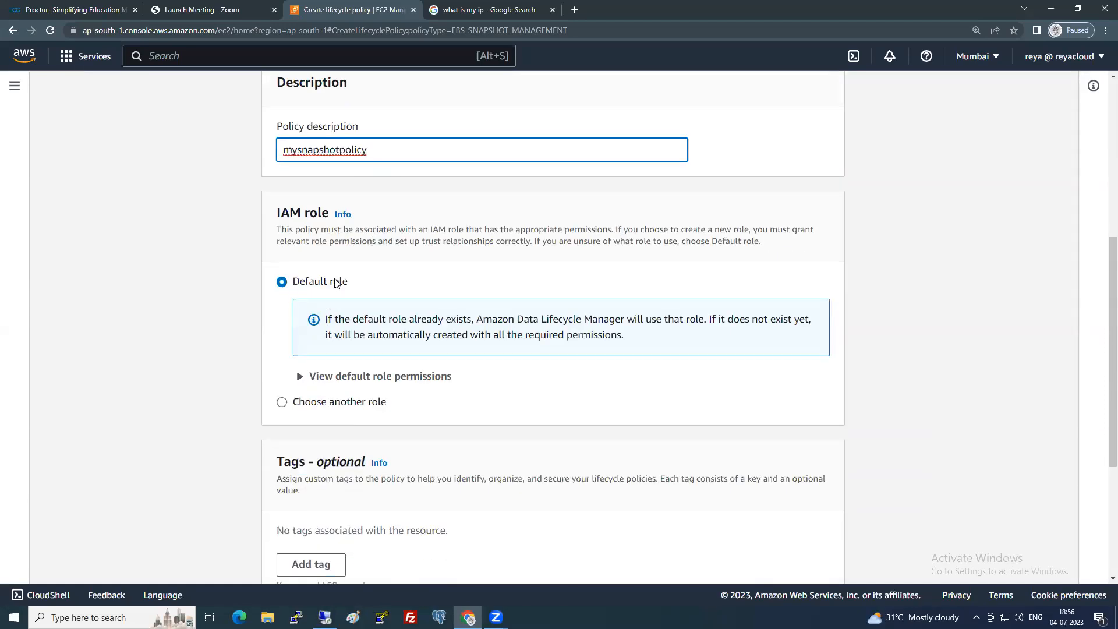
scroll(354, 337, down, 4)
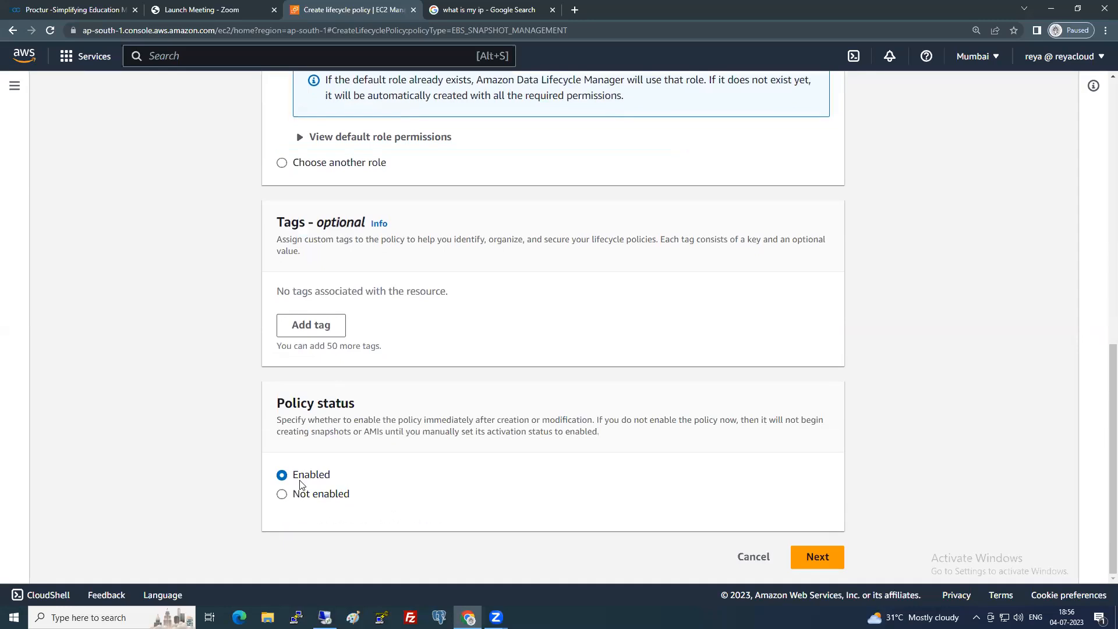
scroll(446, 389, up, 8)
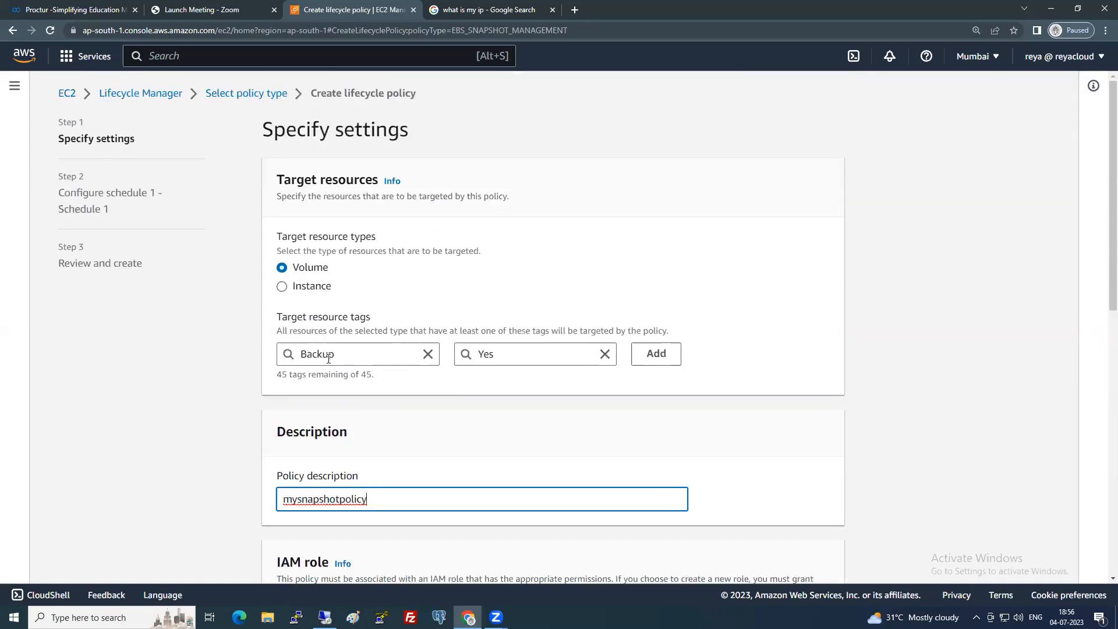
scroll(518, 431, down, 10)
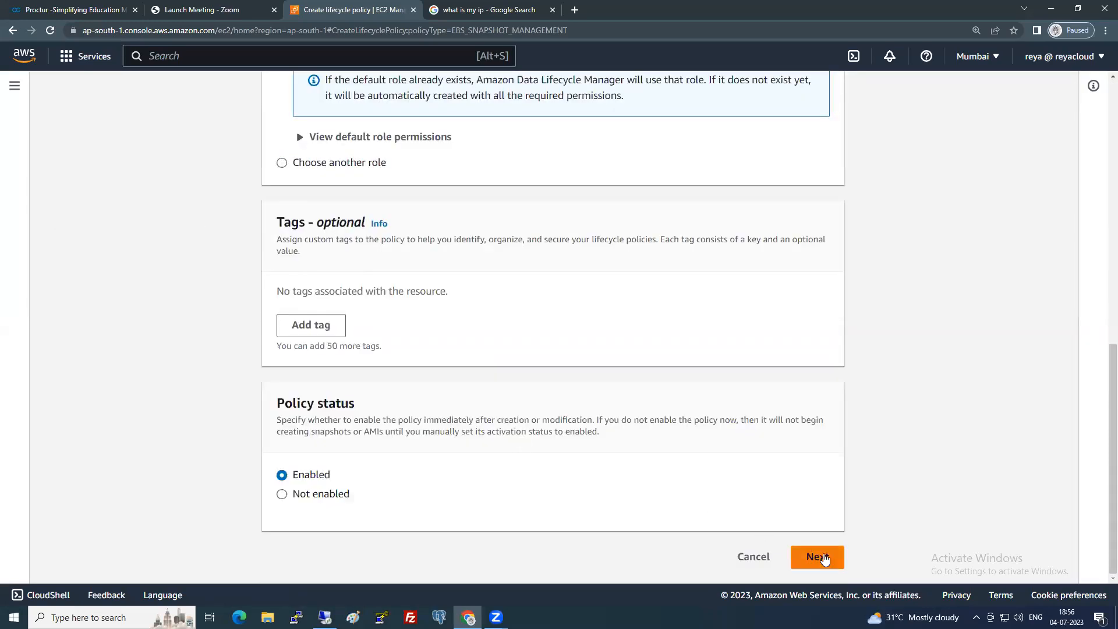
Add the Backup = Yes target tag and advance to the schedule configuration.
click(823, 556)
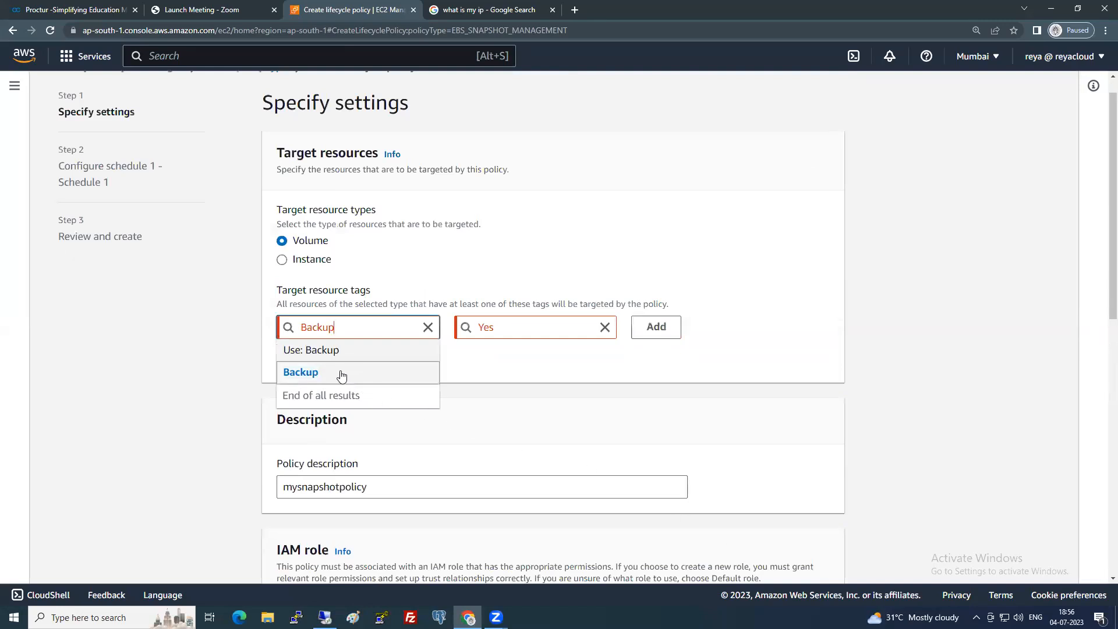
click(642, 365)
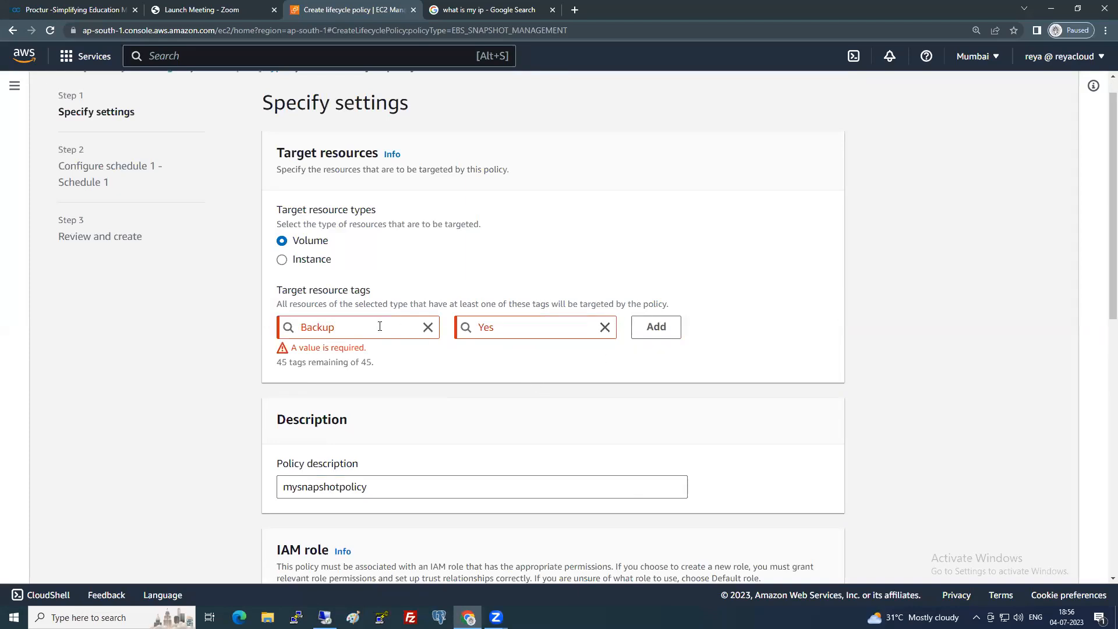
click(668, 336)
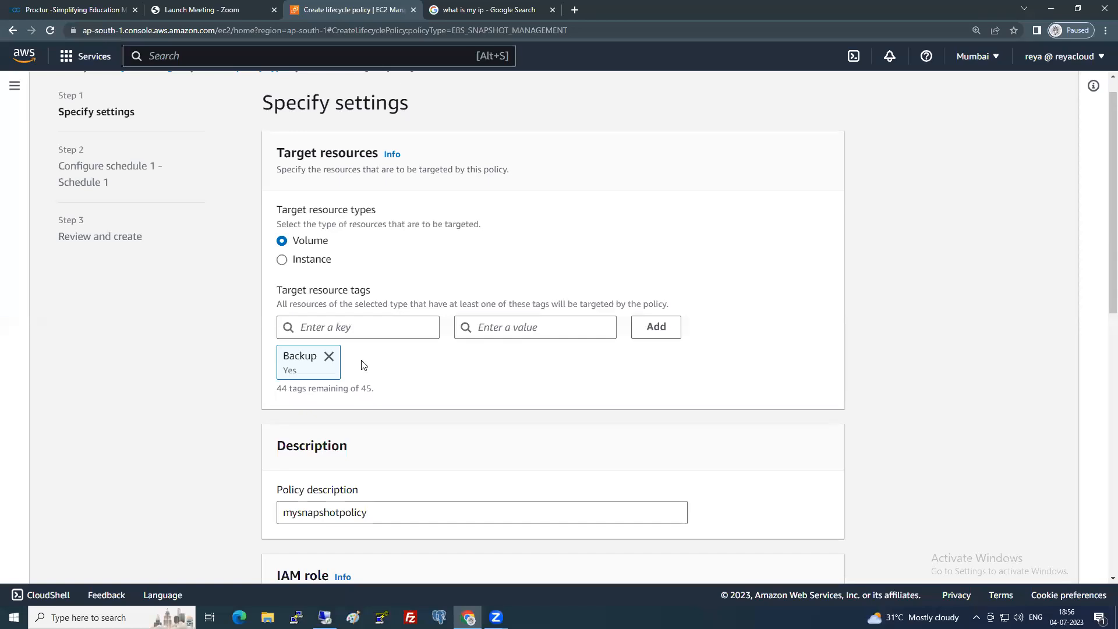
scroll(367, 365, down, 10)
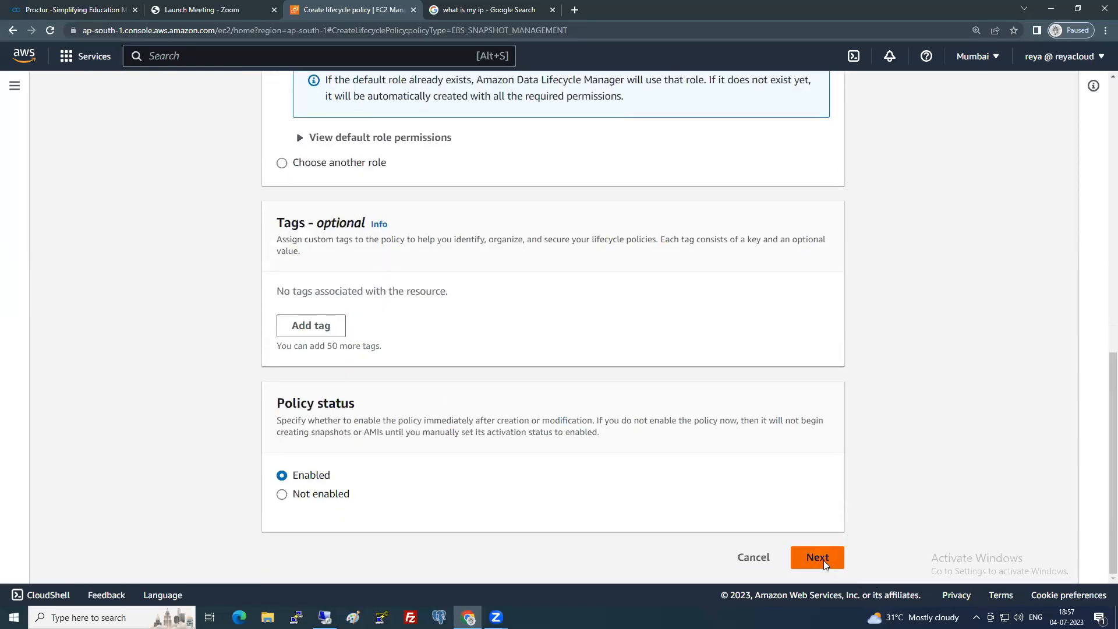
click(823, 560)
Leave Schedule 1 snapshotting every 12 hours and open a new browser tab.
scroll(479, 371, down, 1)
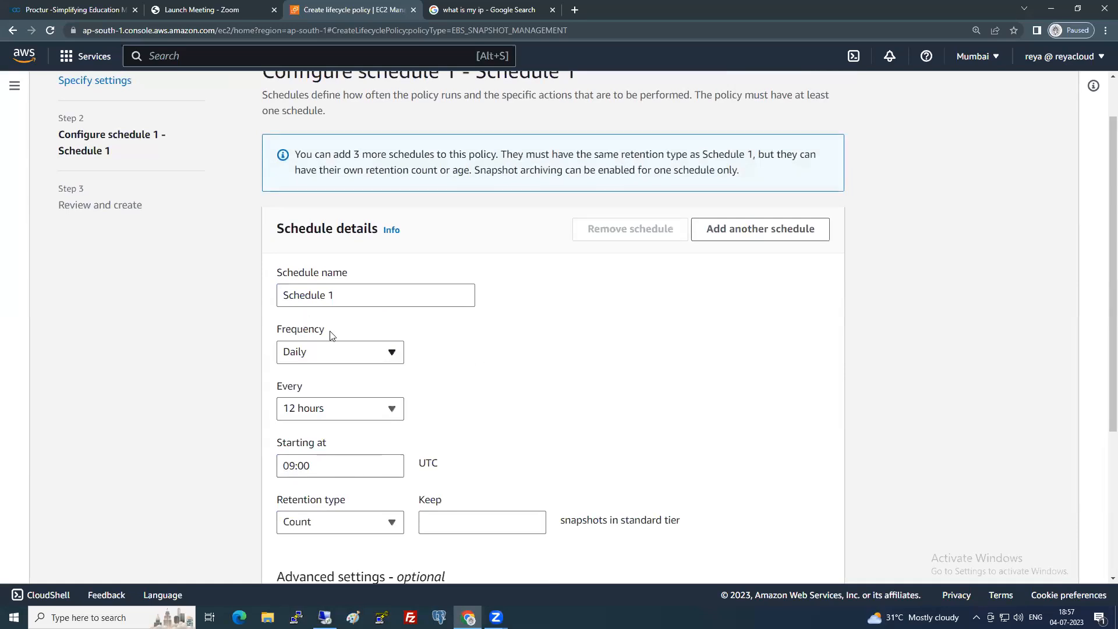
click(347, 413)
click(347, 414)
click(574, 10)
Search Google for 'utc time', which shows 1:27 pm UTC.
text(google.com)
key(Return)
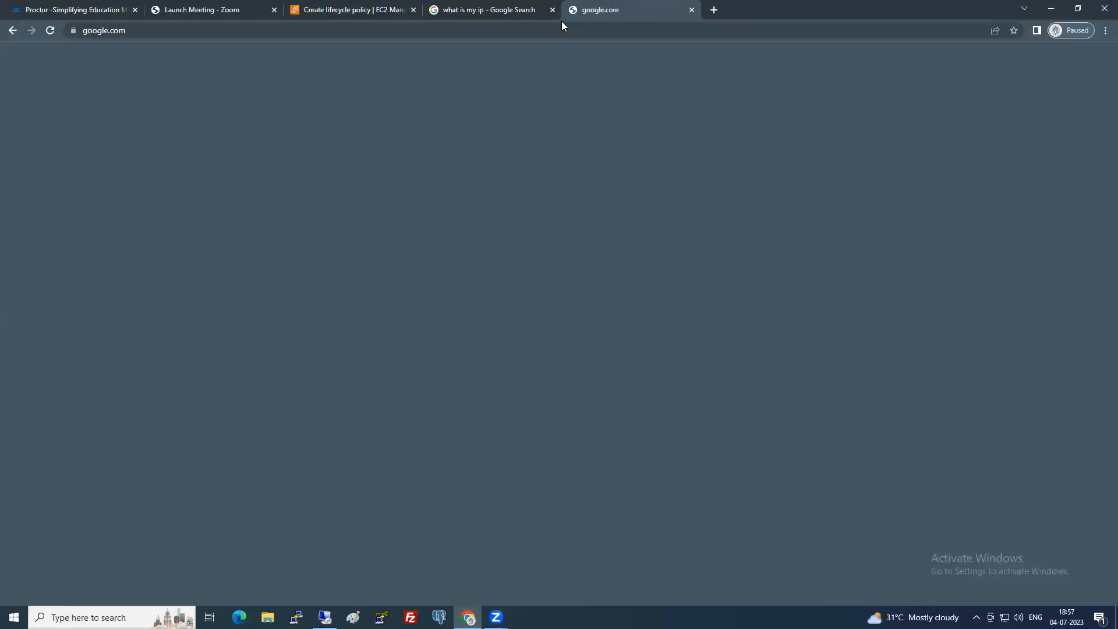
text(utc)
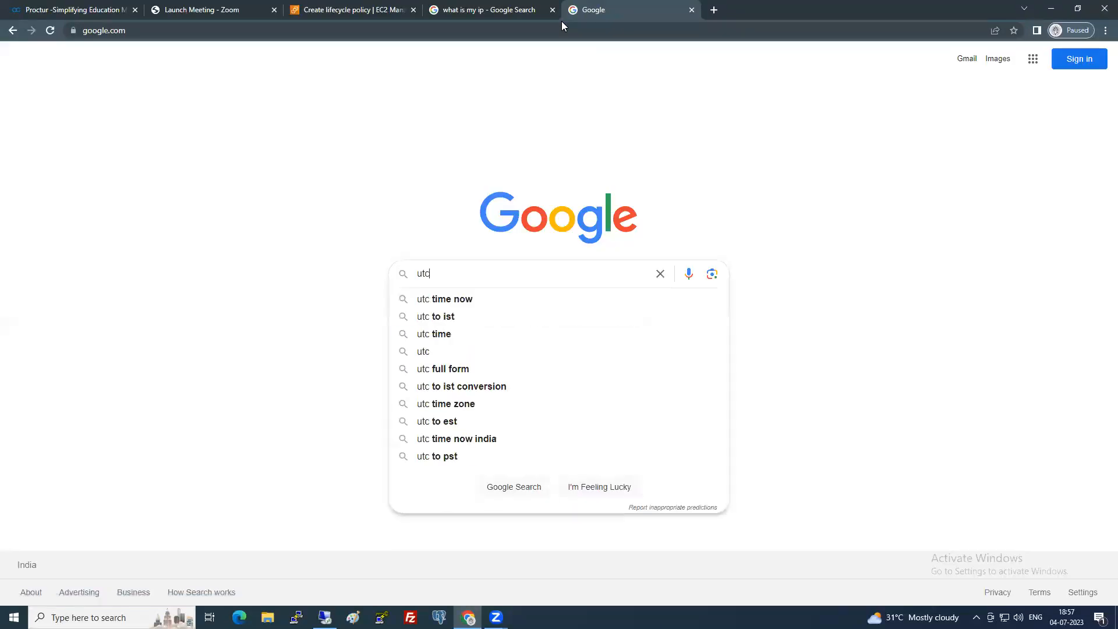
text( time)
key(Return)
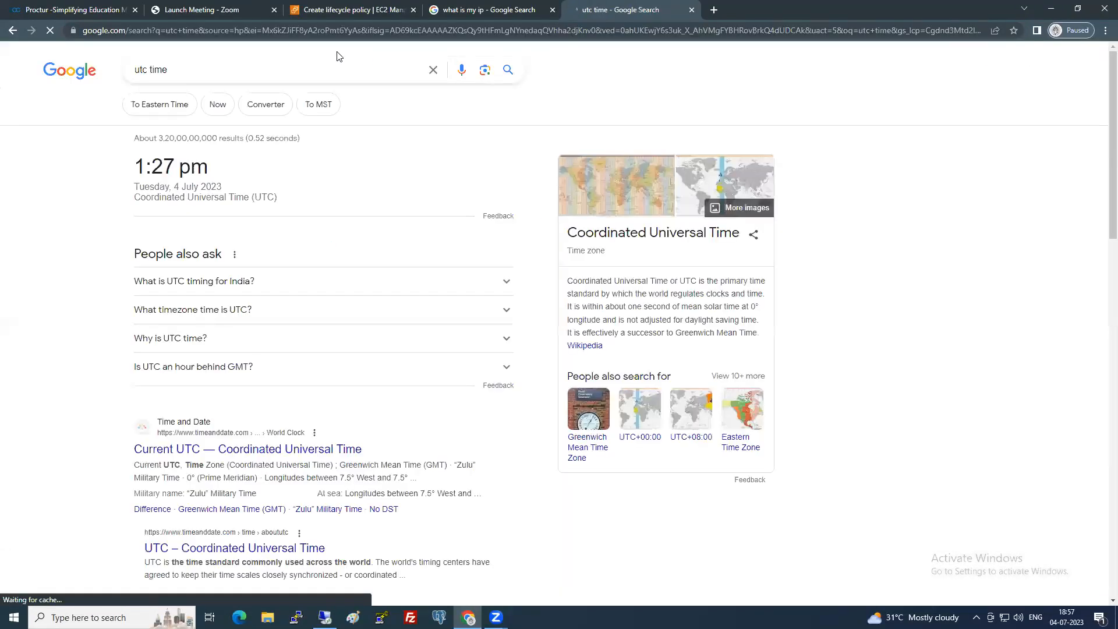
Back in the policy form, select the minutes of Schedule 1's start time.
click(381, 10)
click(274, 466)
drag(297, 466, 348, 465)
Change the start-time minutes to 35 so Schedule 1 starts at 01:35 UTC.
text(35)
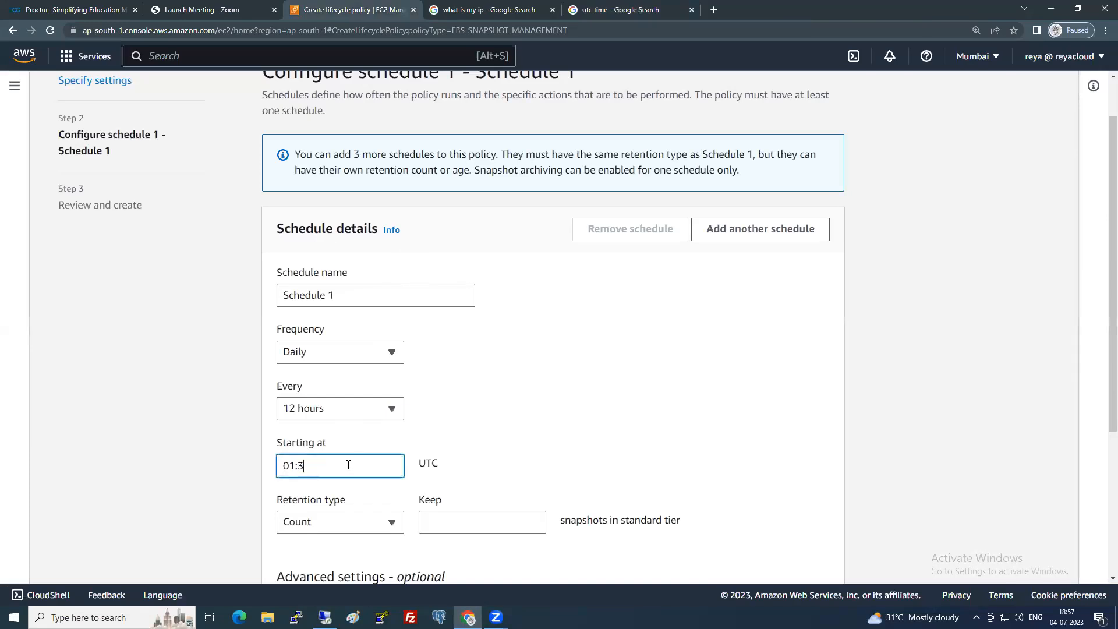
click(684, 402)
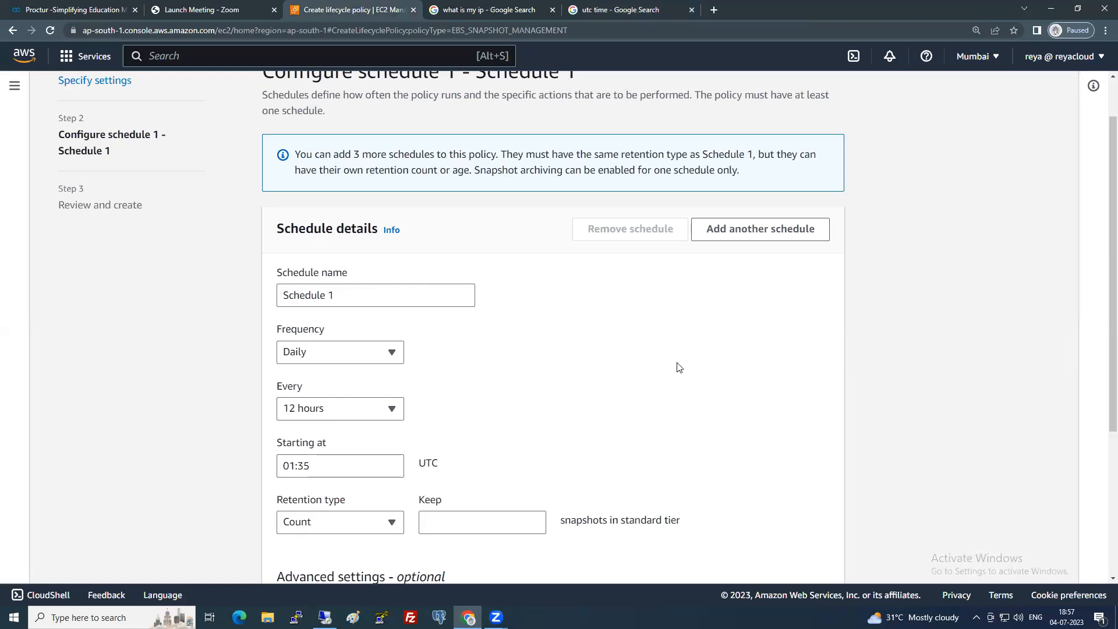
scroll(532, 404, down, 3)
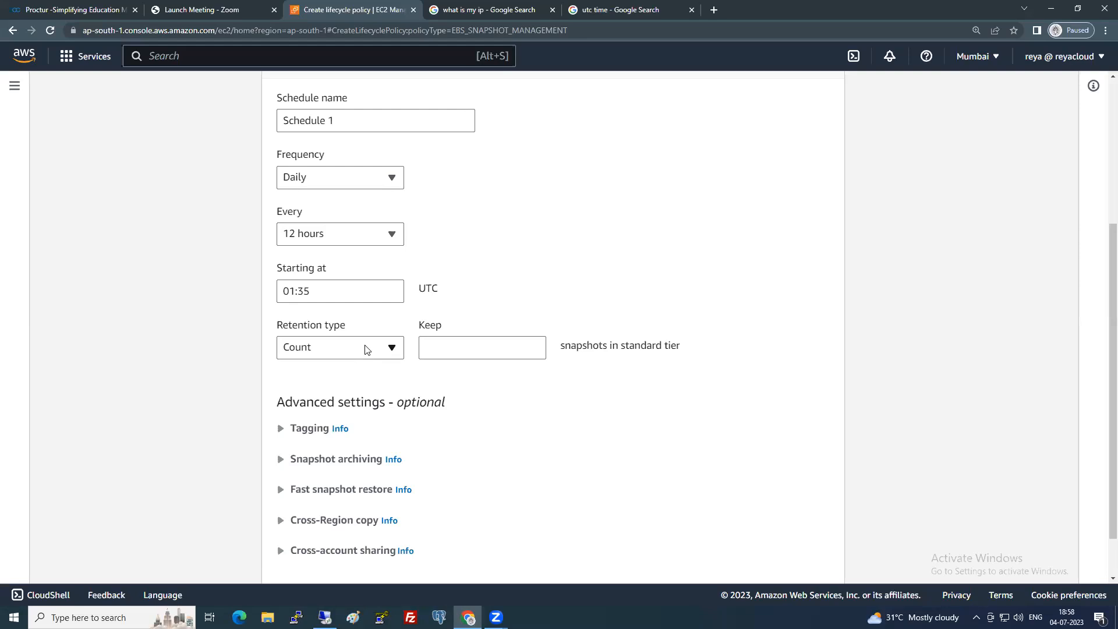
Set Count retention to keep 7 snapshots and review the optional advanced settings.
click(438, 345)
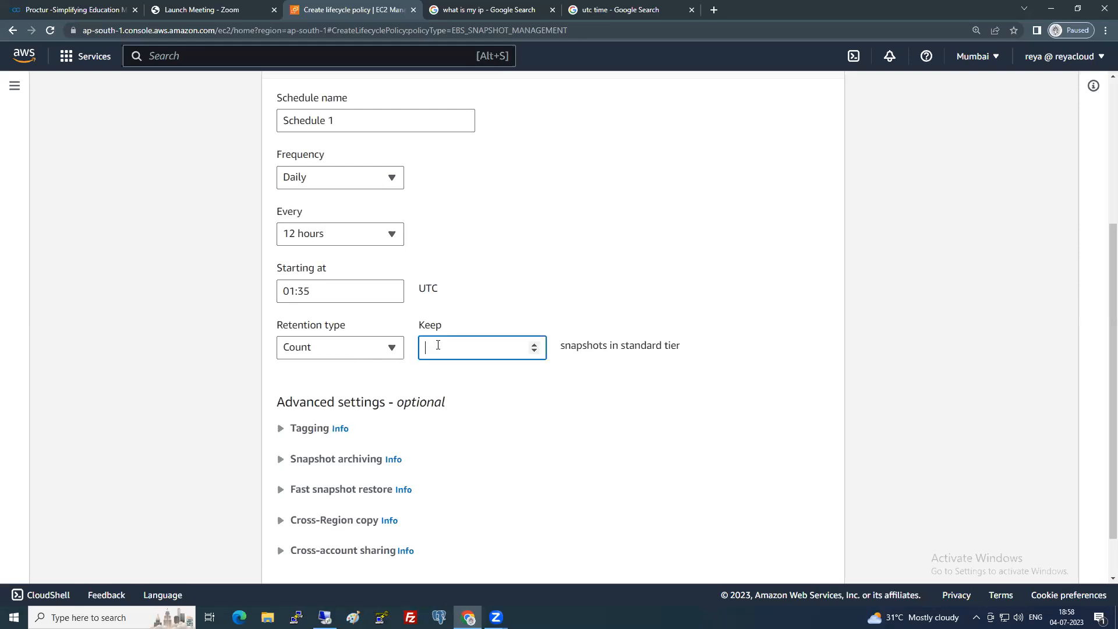
text(7)
click(613, 389)
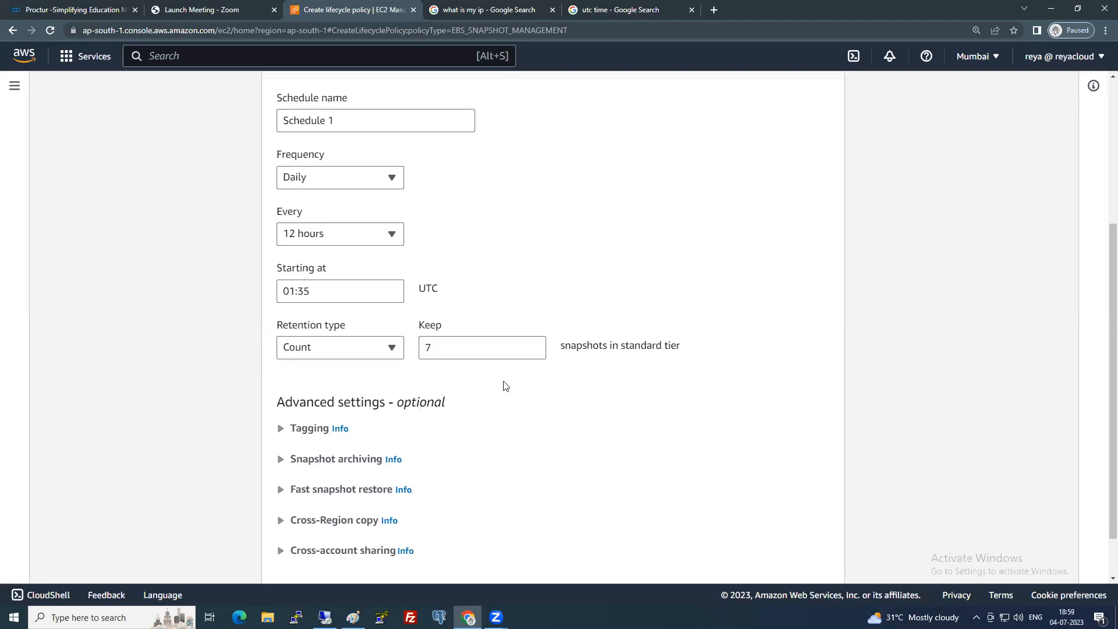
scroll(591, 378, up, 1)
scroll(587, 377, up, 1)
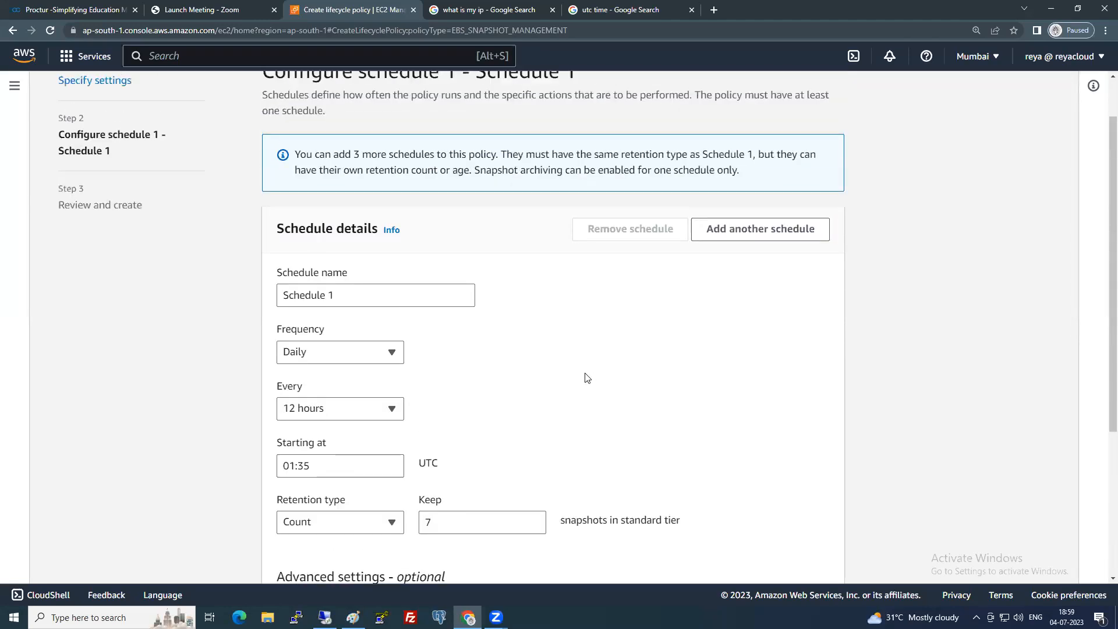
scroll(539, 327, down, 2)
scroll(501, 332, up, 1)
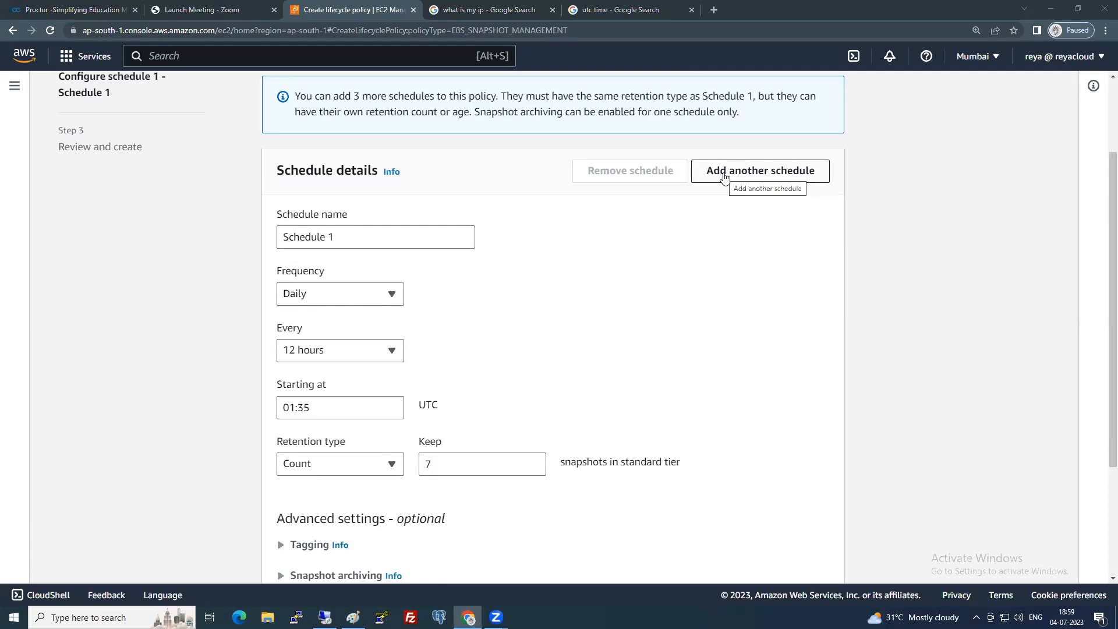
scroll(648, 277, down, 2)
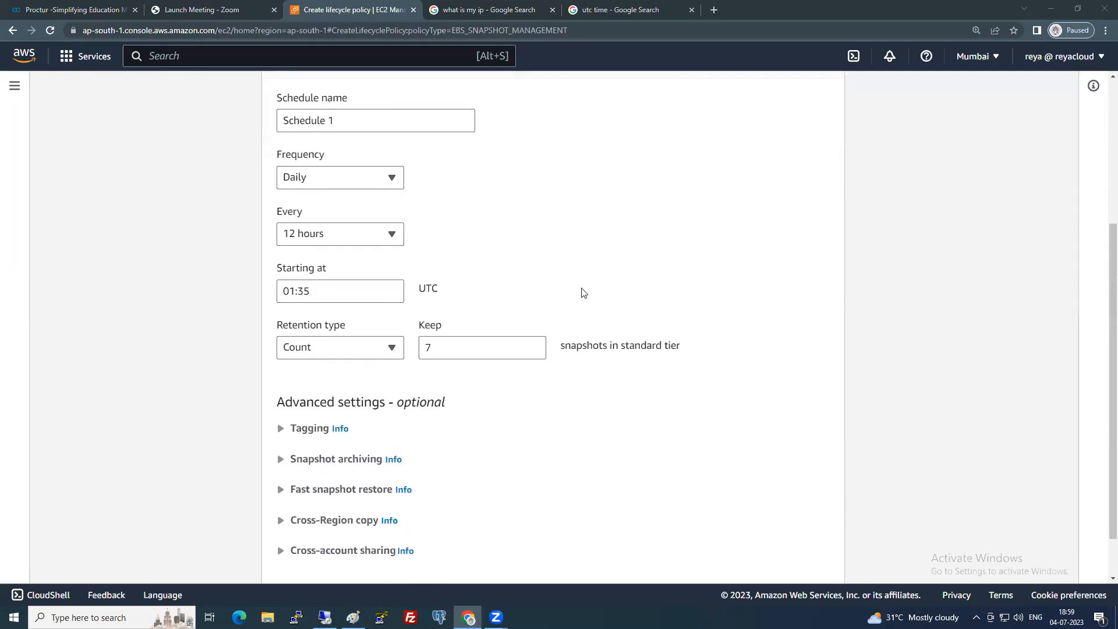
scroll(583, 292, down, 2)
drag(400, 348, 459, 346)
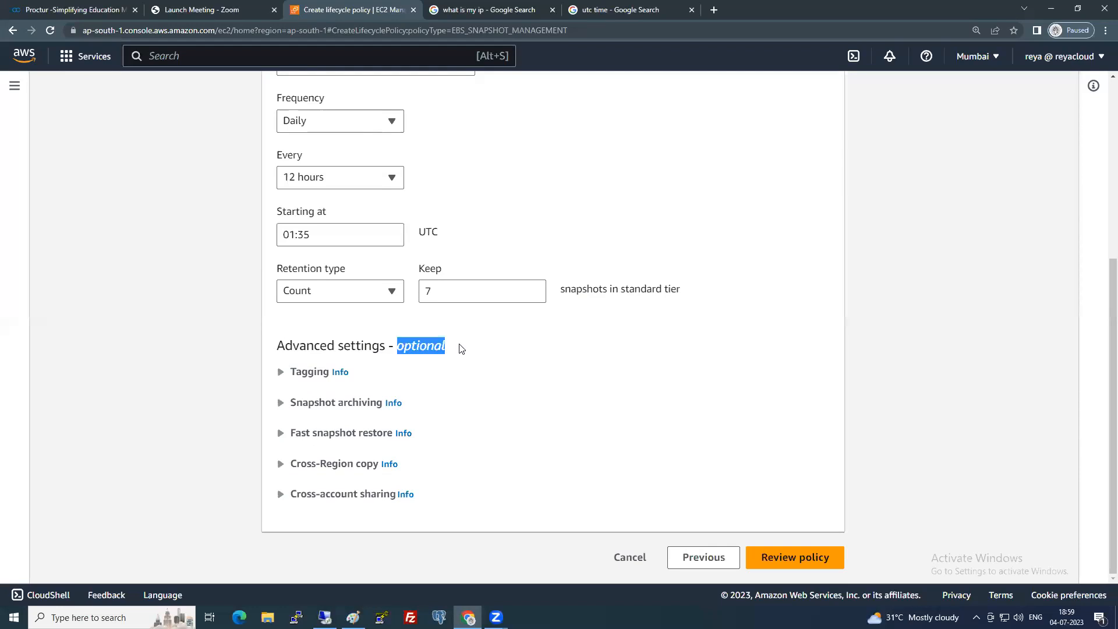
click(475, 335)
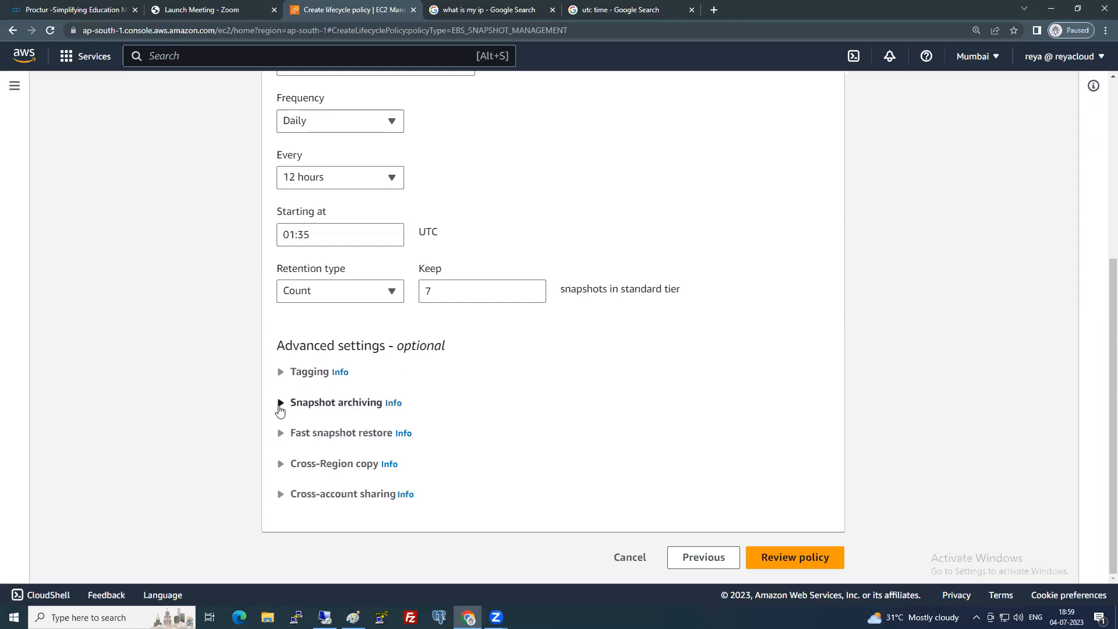
click(280, 404)
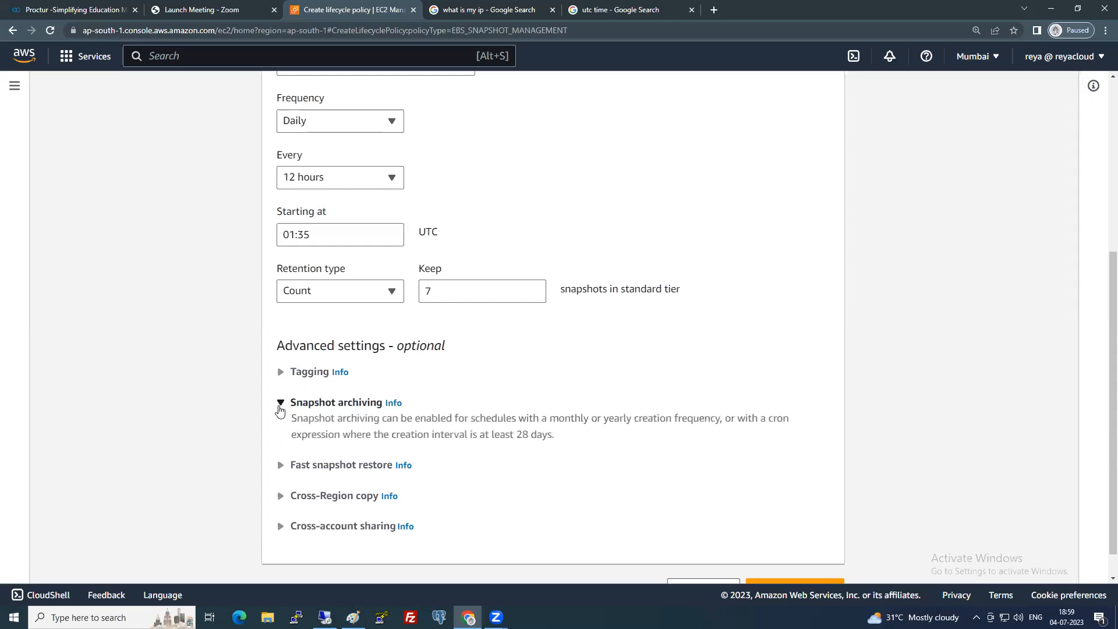
click(280, 408)
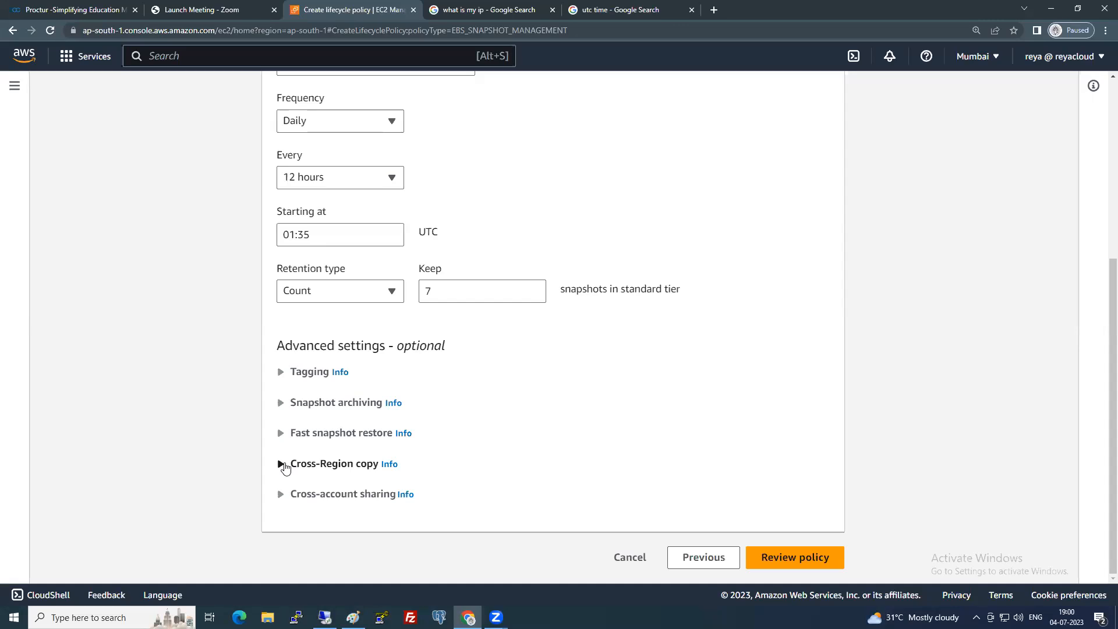
Open the EC2 left navigation panel beside the schedule form and scroll down its list.
click(15, 86)
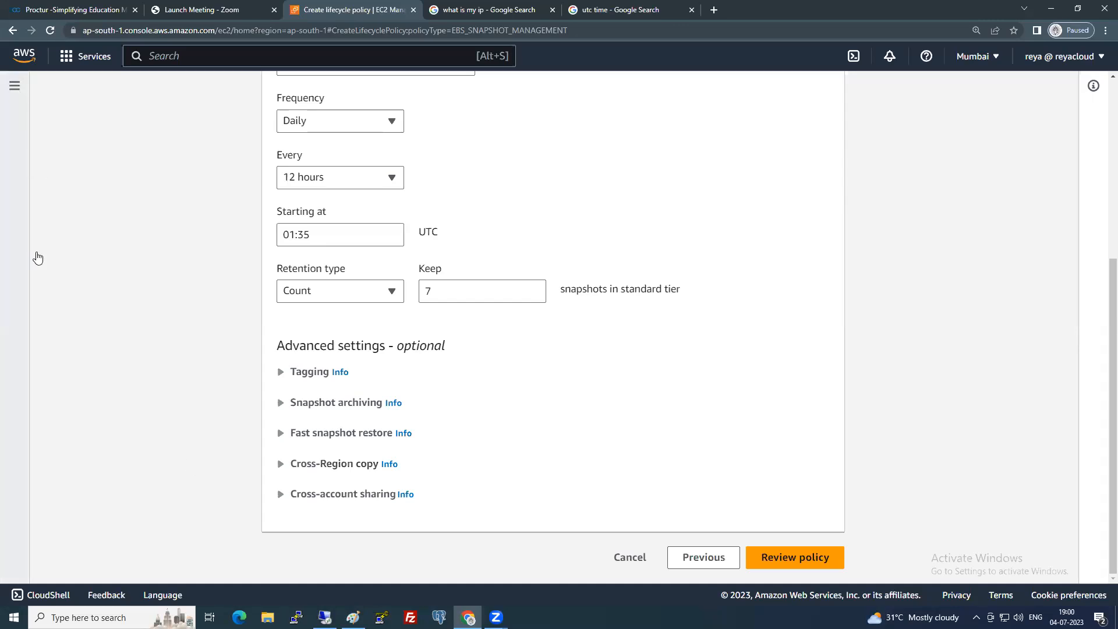
scroll(29, 502, down, 3)
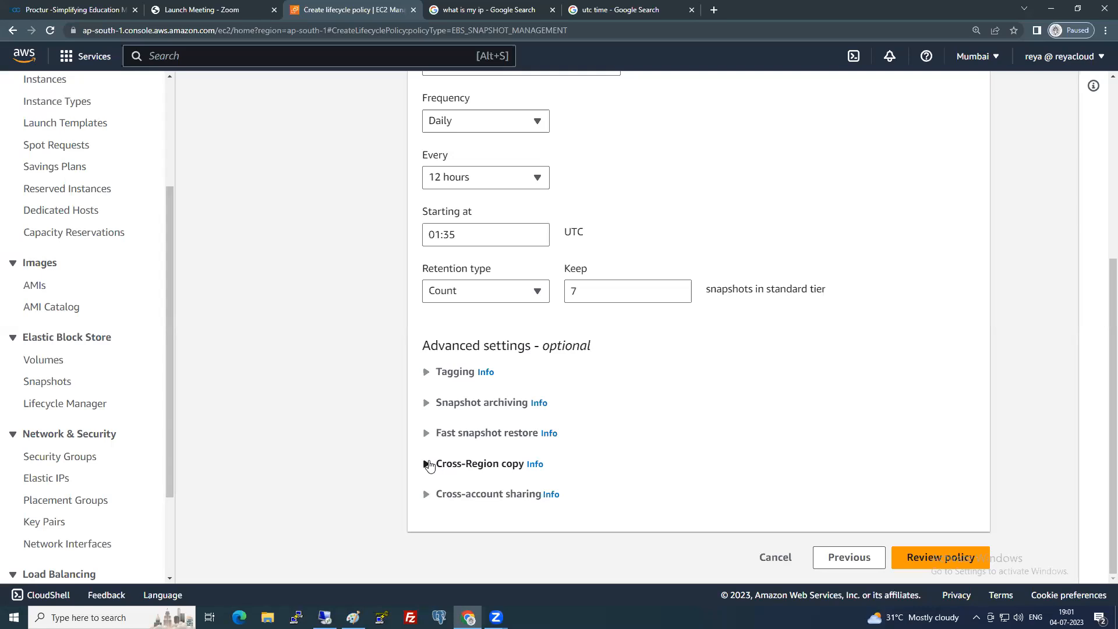
Try cross-account snapshot sharing for Schedule 1, then leave it turned off.
click(427, 496)
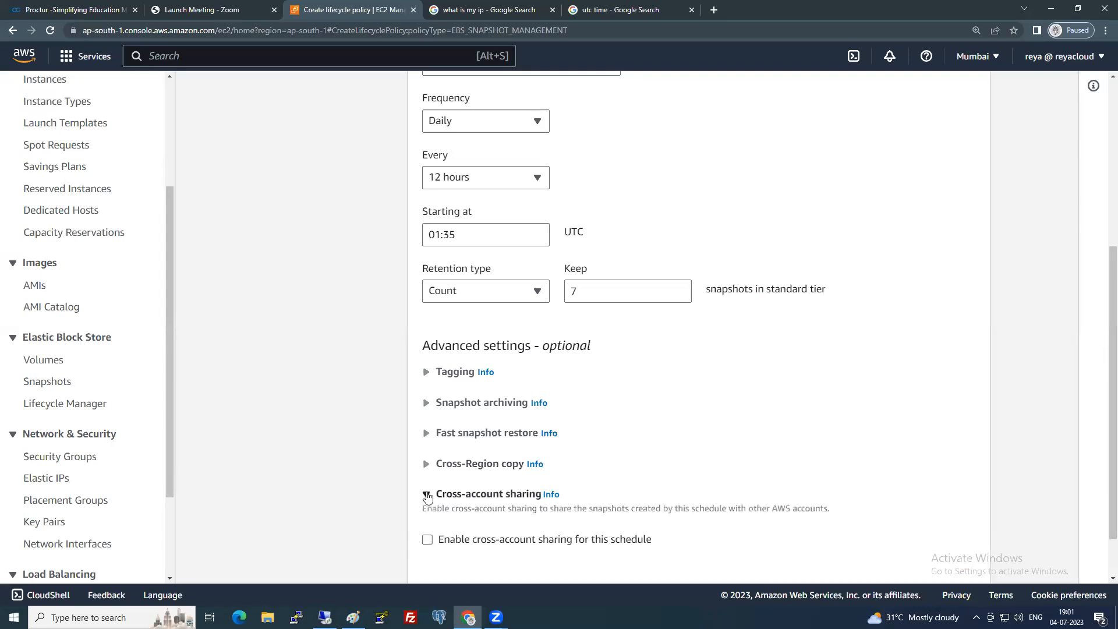
scroll(426, 497, down, 1)
click(427, 481)
scroll(427, 485, down, 3)
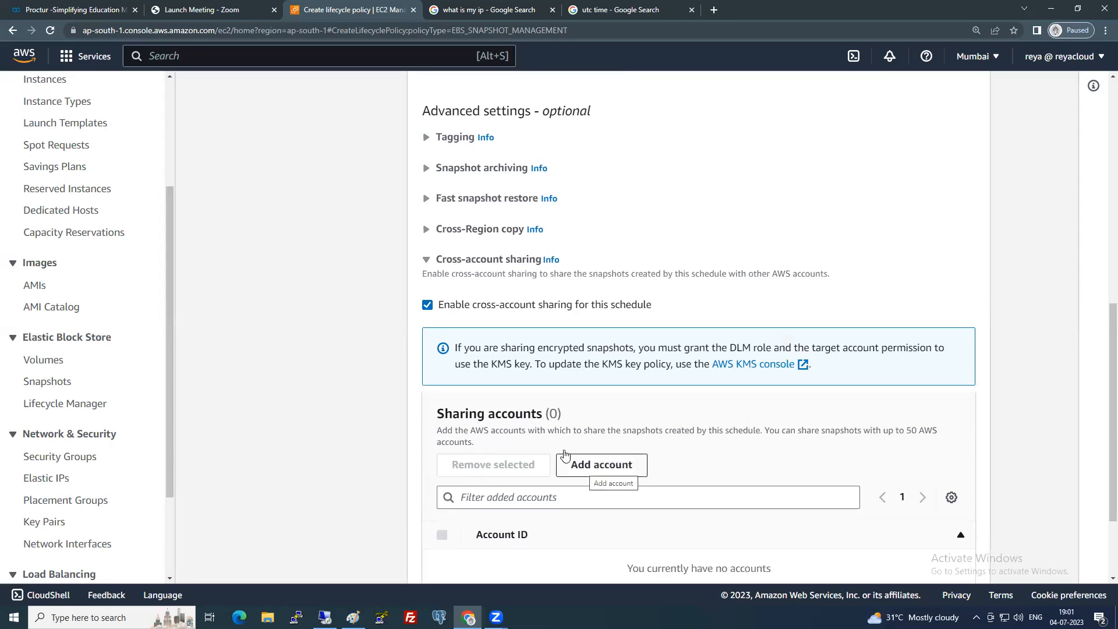
click(427, 305)
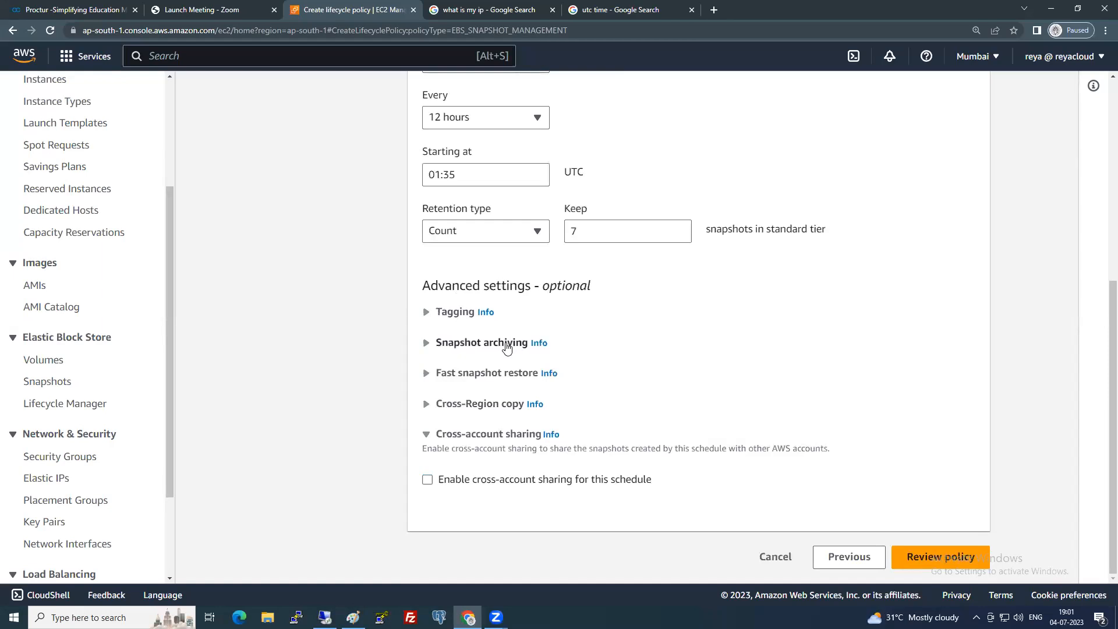
Close the EC2 navigation panel and continue to the policy review page.
scroll(581, 389, up, 5)
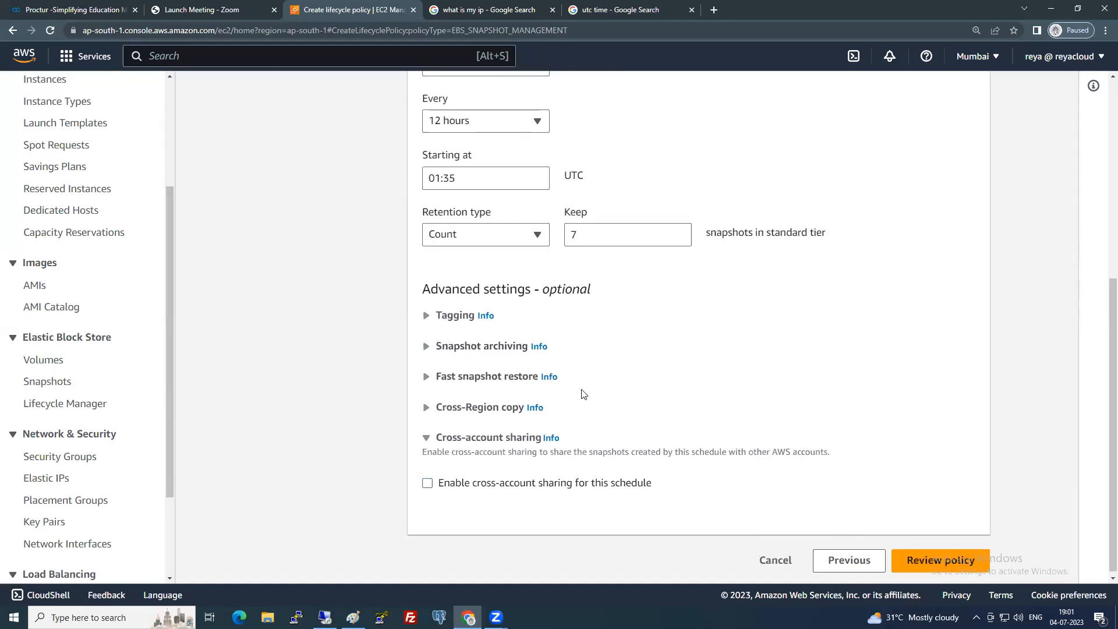
scroll(583, 394, up, 1)
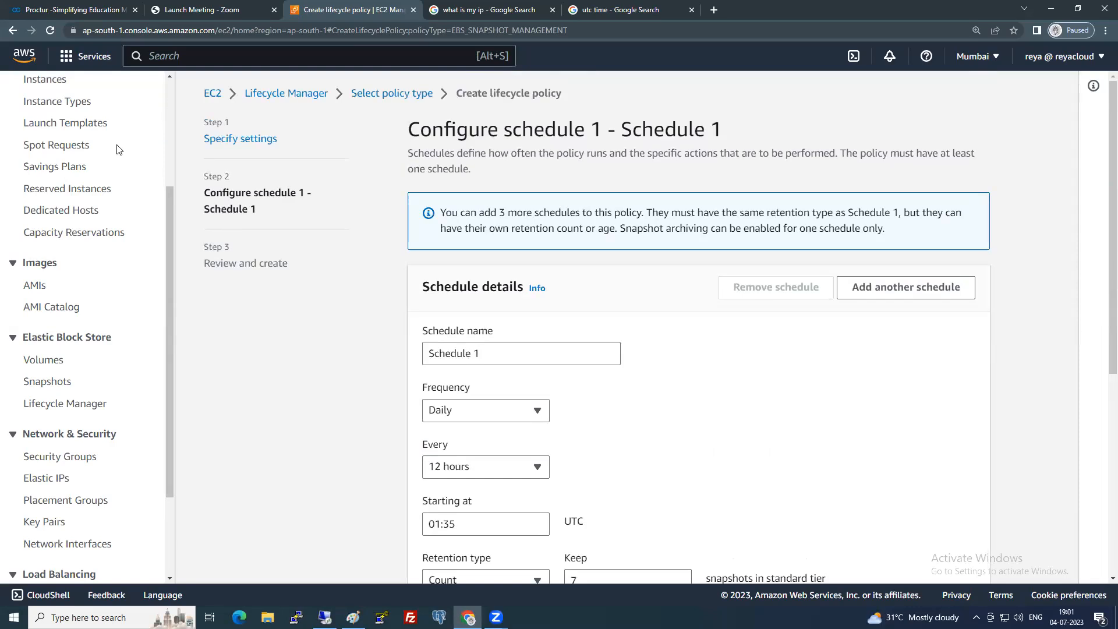
scroll(17, 128, up, 3)
click(144, 94)
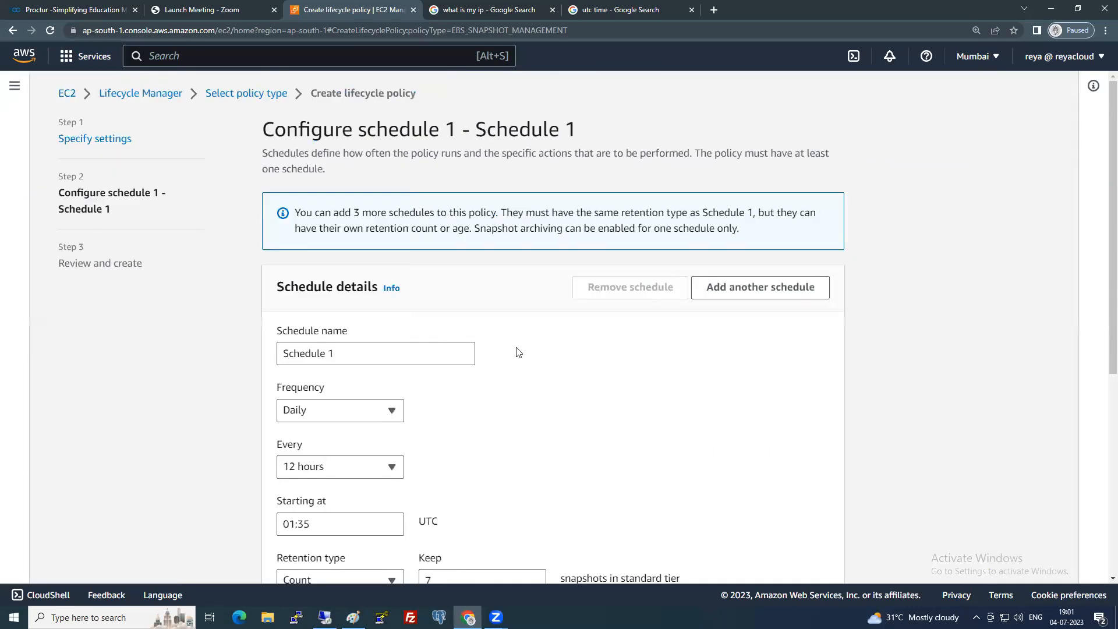
scroll(607, 317, down, 4)
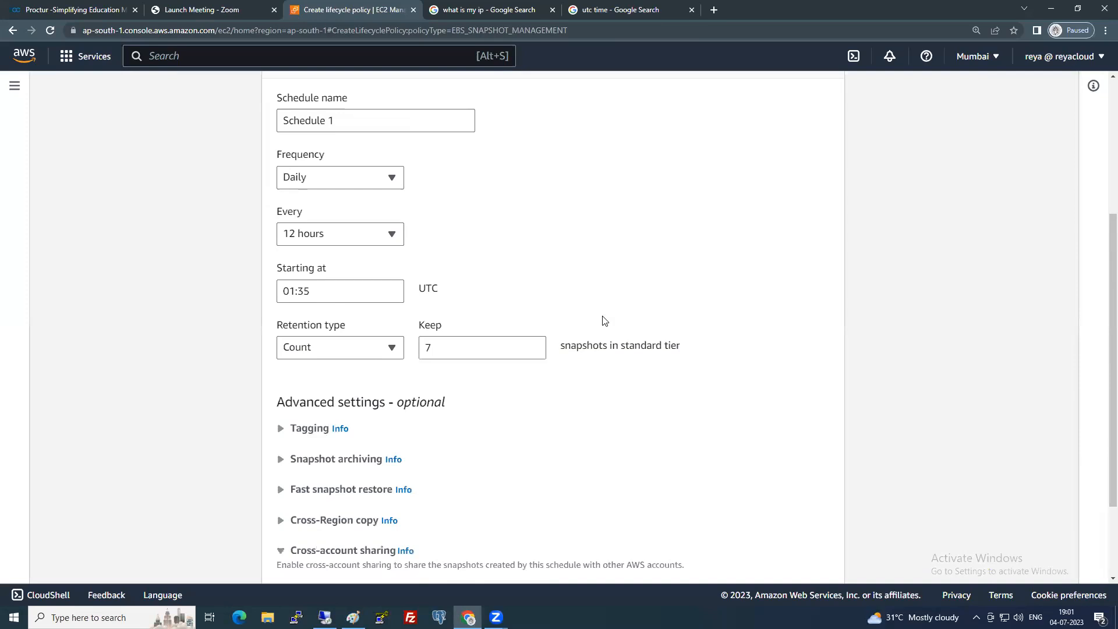
scroll(603, 324, down, 2)
scroll(603, 325, down, 1)
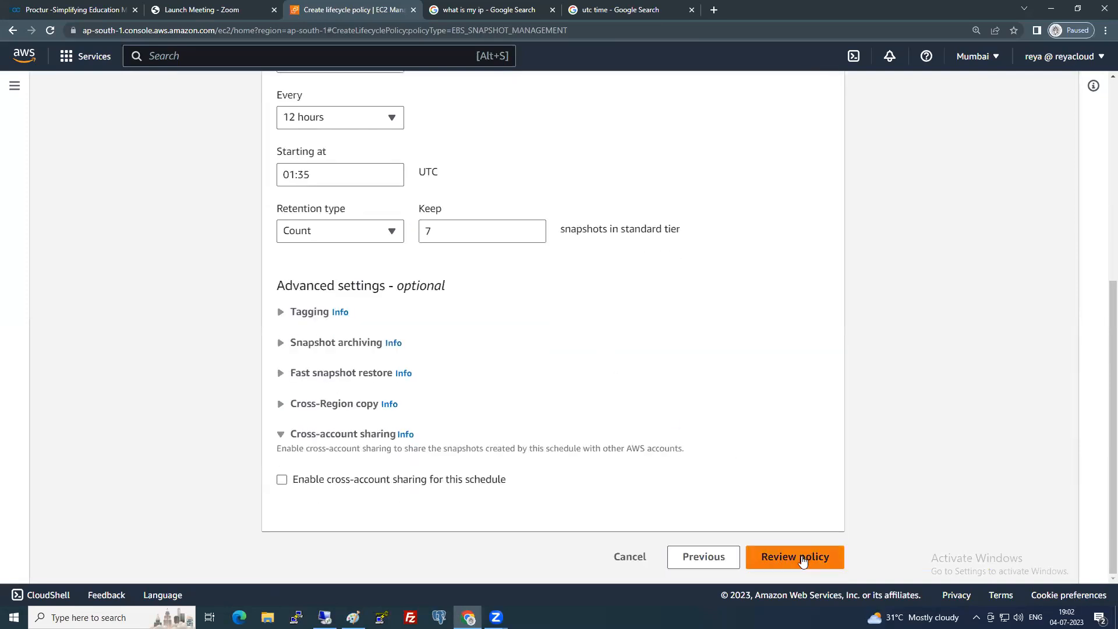
click(802, 559)
Create the mysnapshotpolicy EBS snapshot lifecycle policy from the Review and create page.
scroll(665, 366, down, 3)
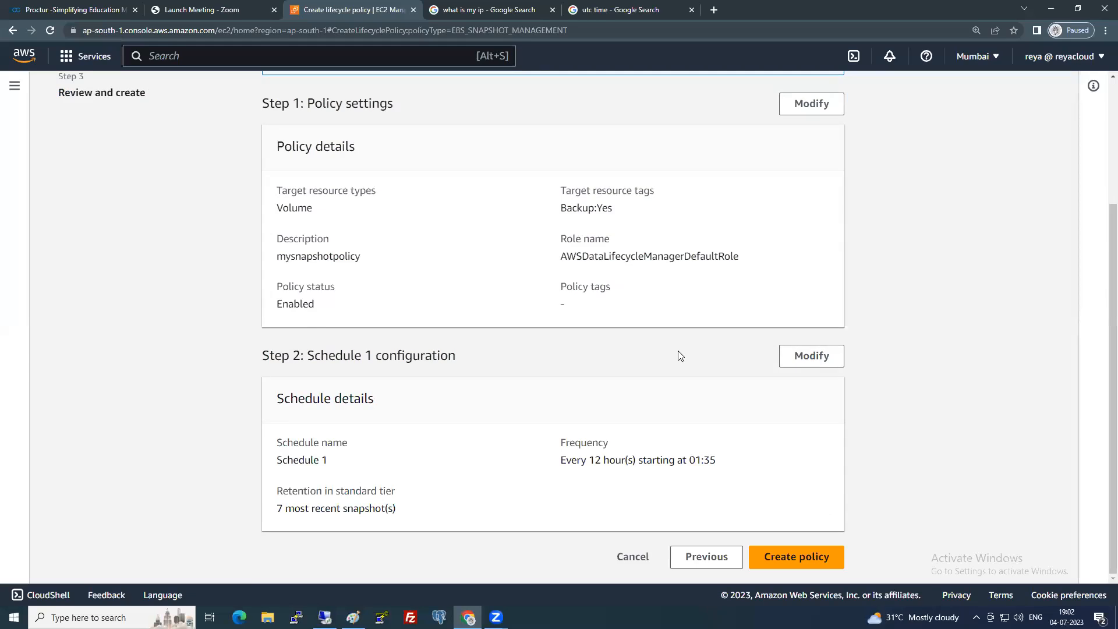
click(802, 557)
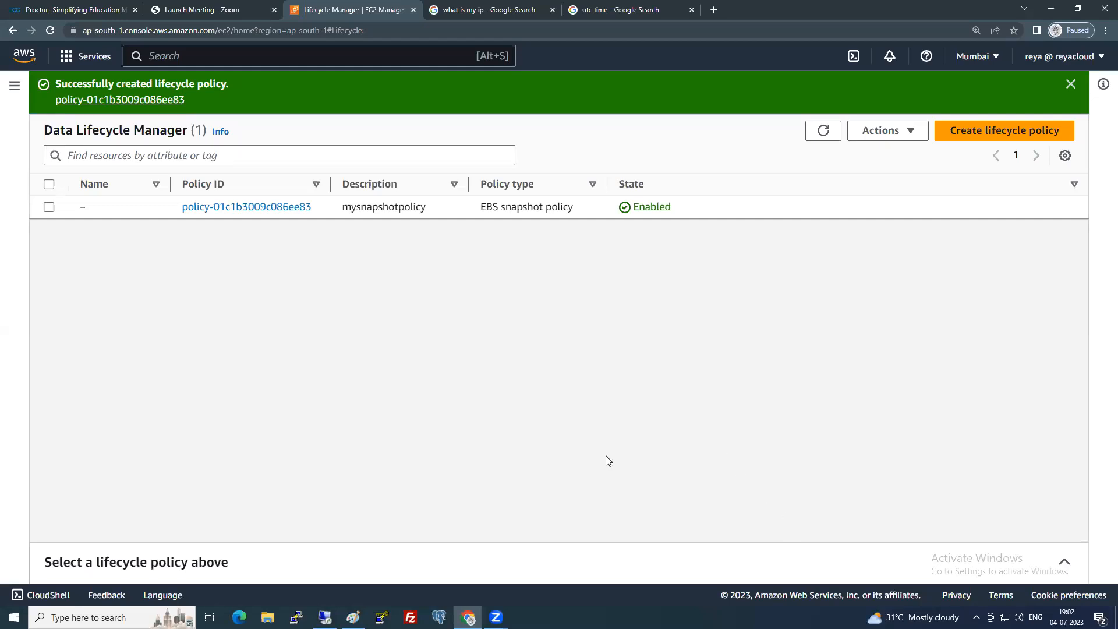
Dismiss the creation banner and select mysnapshotpolicy to show its details, leaving Actions unused.
click(14, 88)
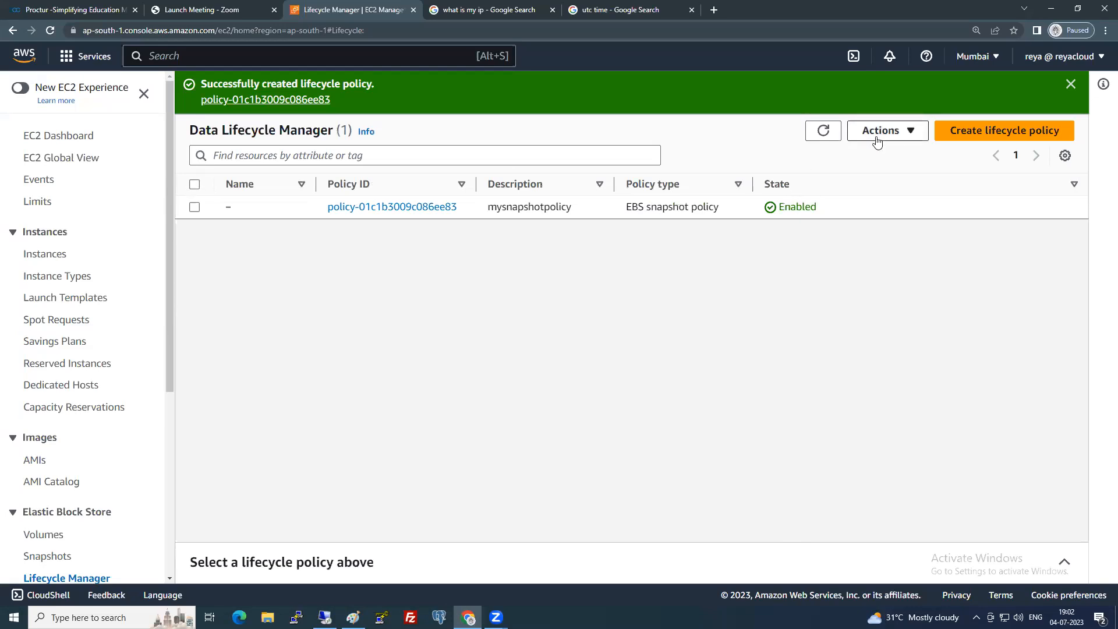
click(1070, 84)
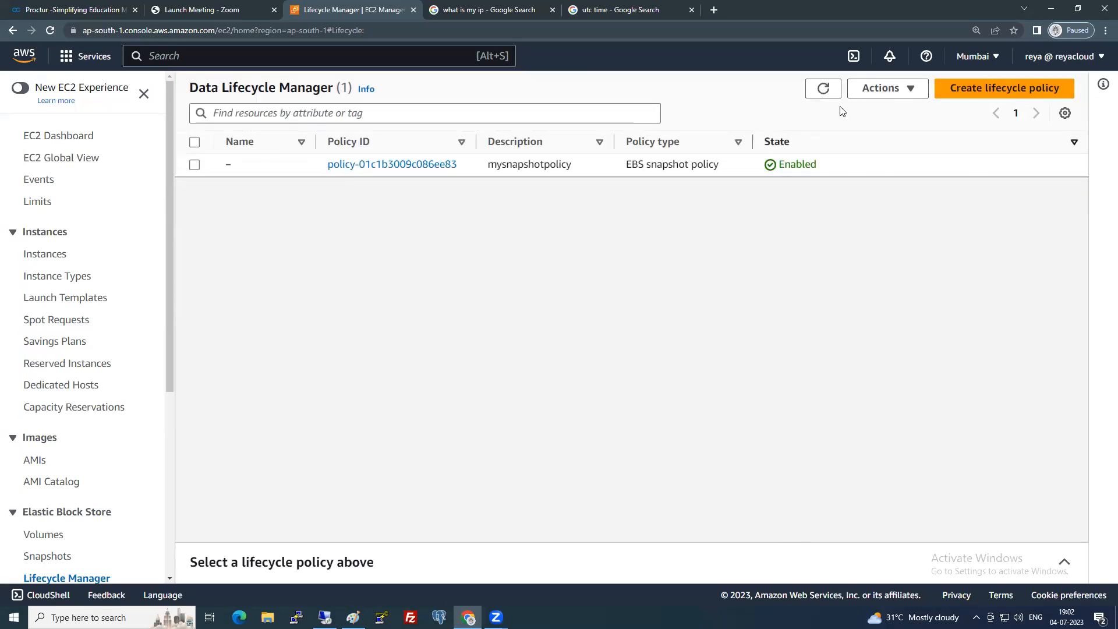
click(896, 91)
click(708, 307)
click(194, 166)
click(905, 92)
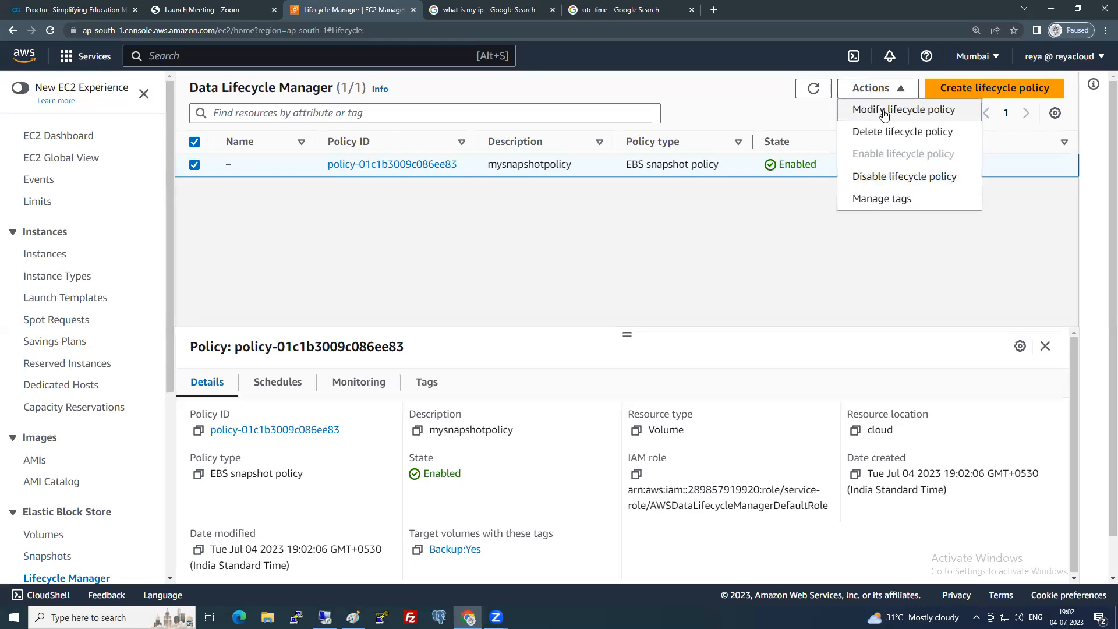
click(611, 233)
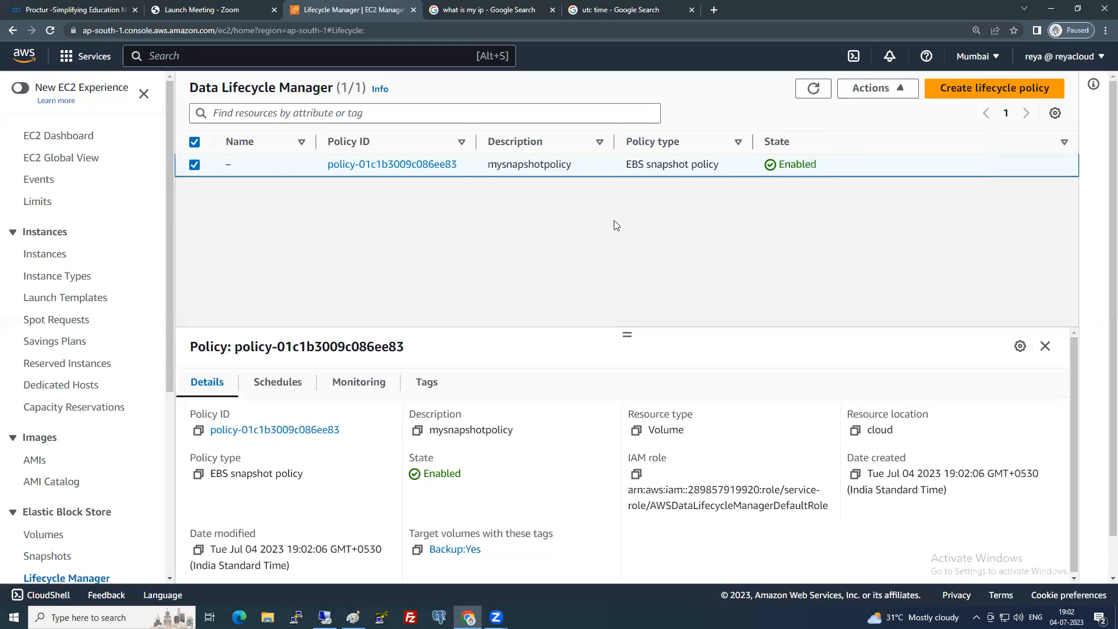
scroll(66, 344, down, 2)
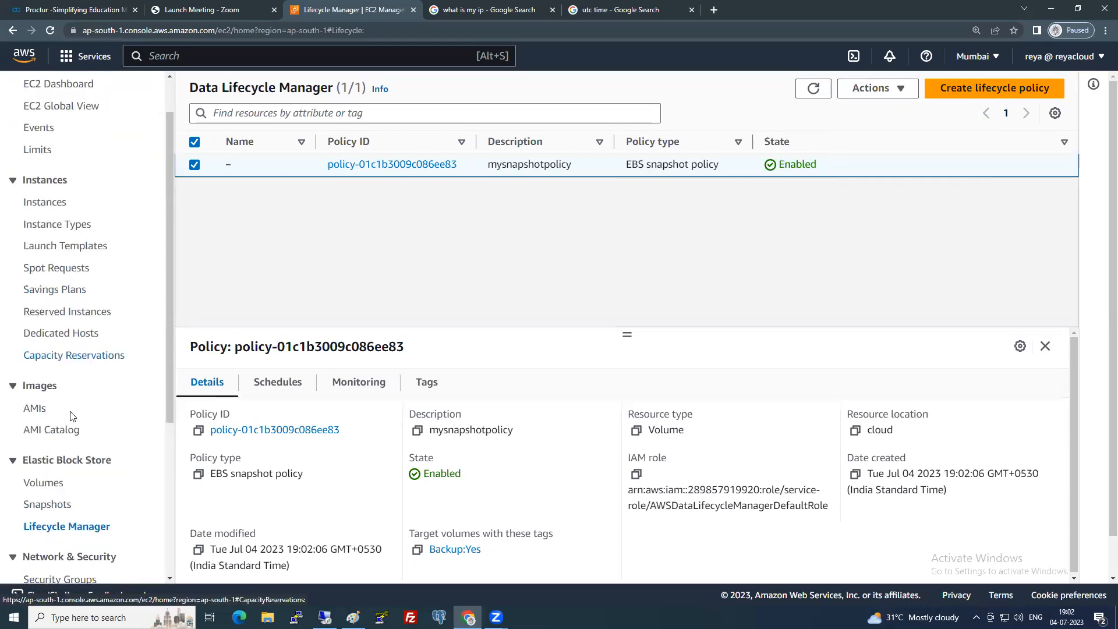
click(37, 422)
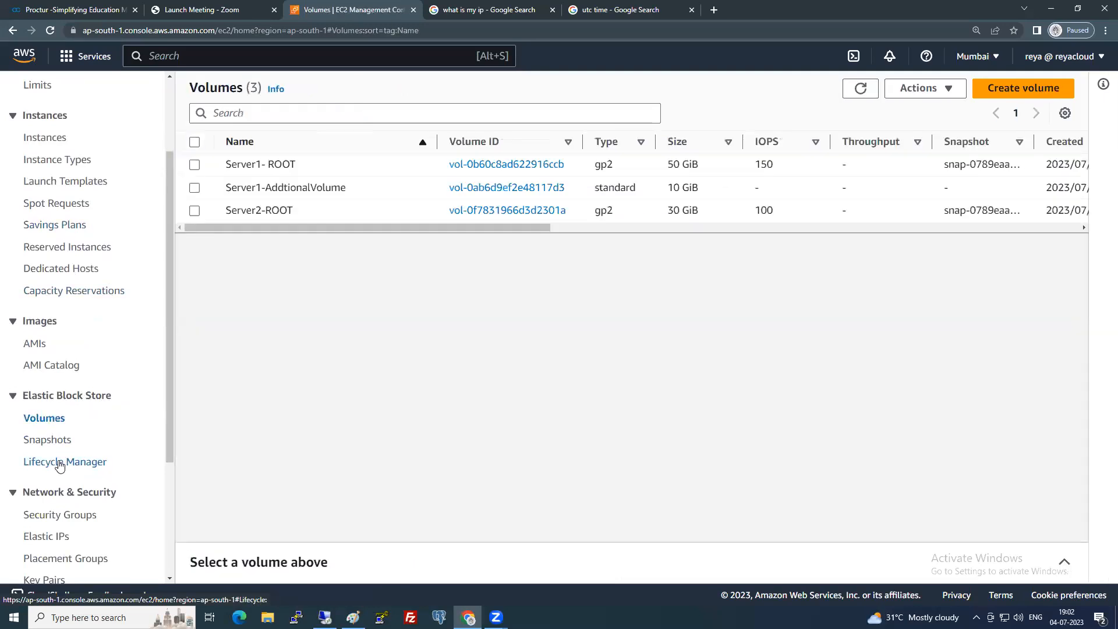
click(60, 462)
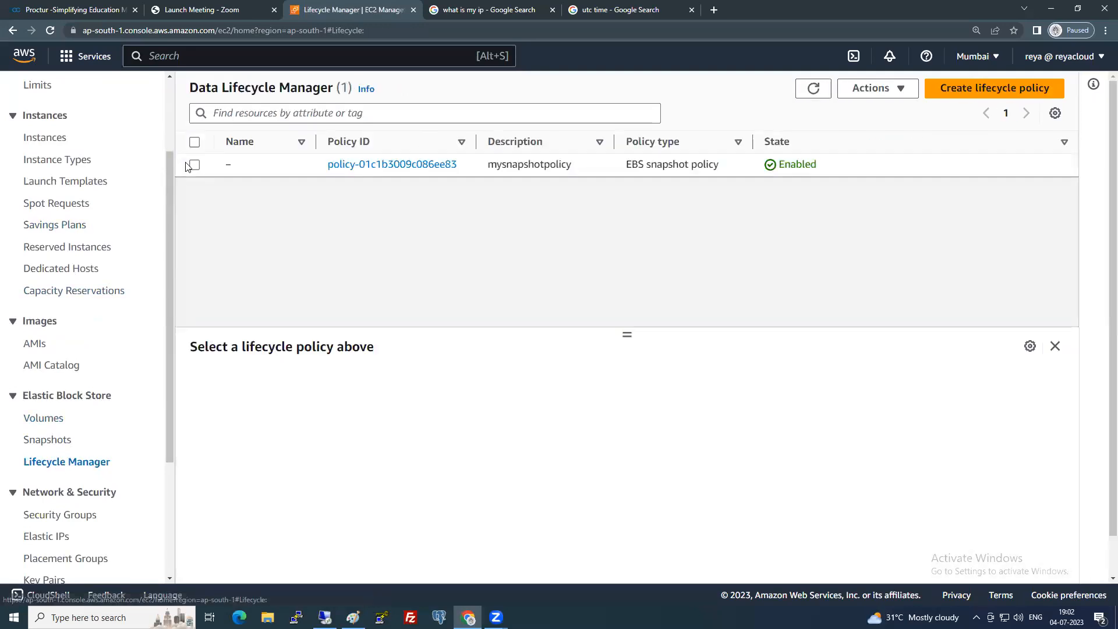
click(194, 166)
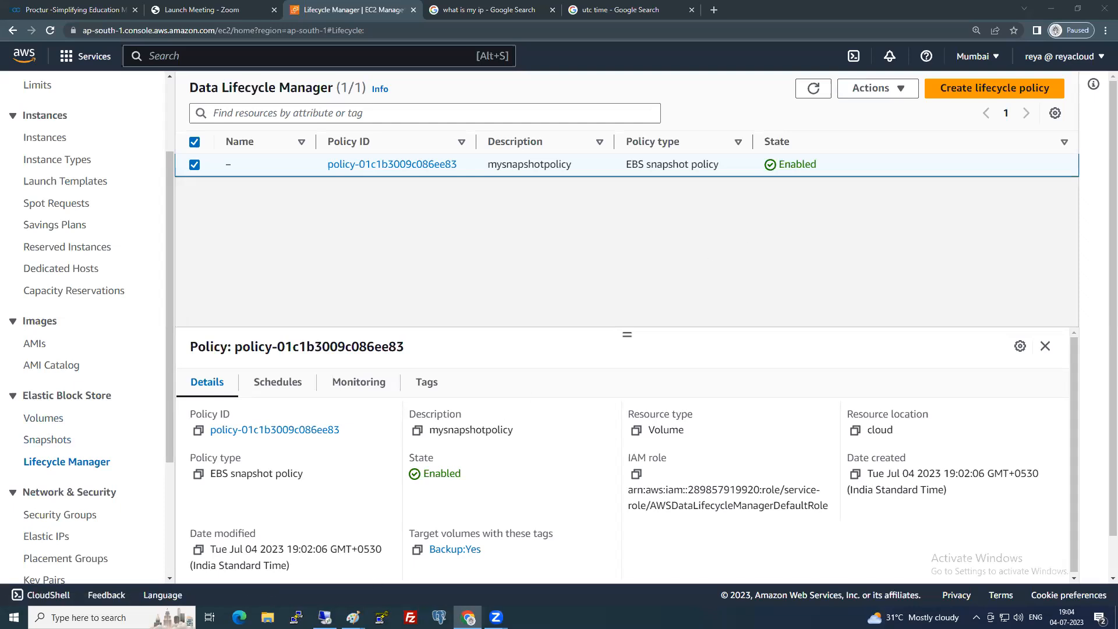
Bring the blank Untitled - Paint window to the front from the taskbar.
mouse_move(353, 616)
click(312, 559)
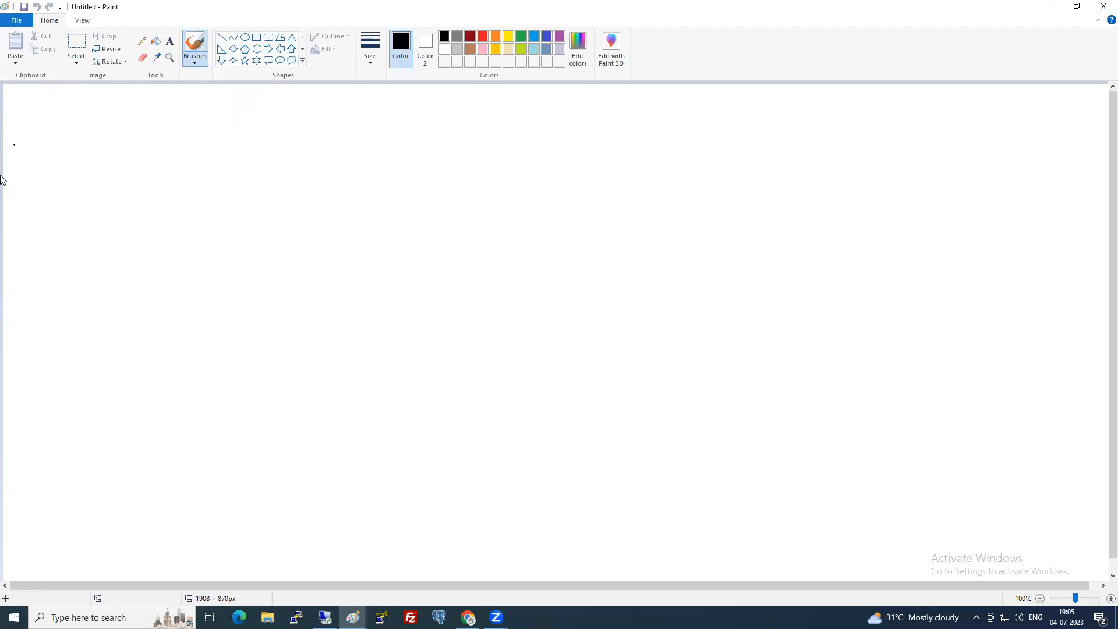
Dot the Paint canvas, then return to the browser's Data Lifecycle Manager page.
click(336, 458)
key(alt+Tab)
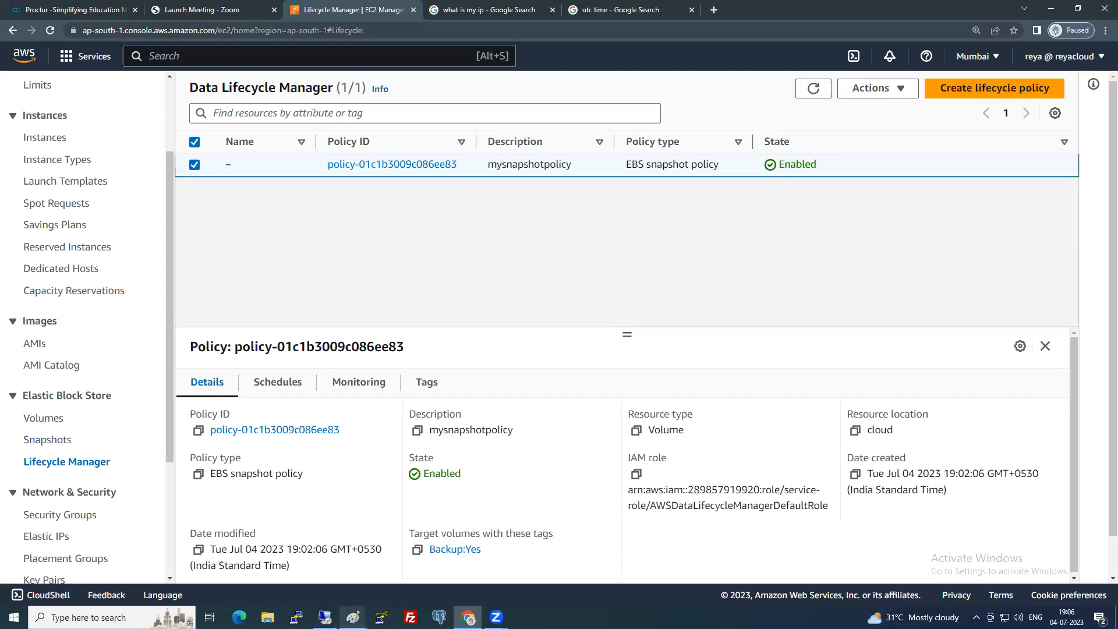
Open the Tasks text file from the user's Desktop folder and maximize Notepad.
click(267, 618)
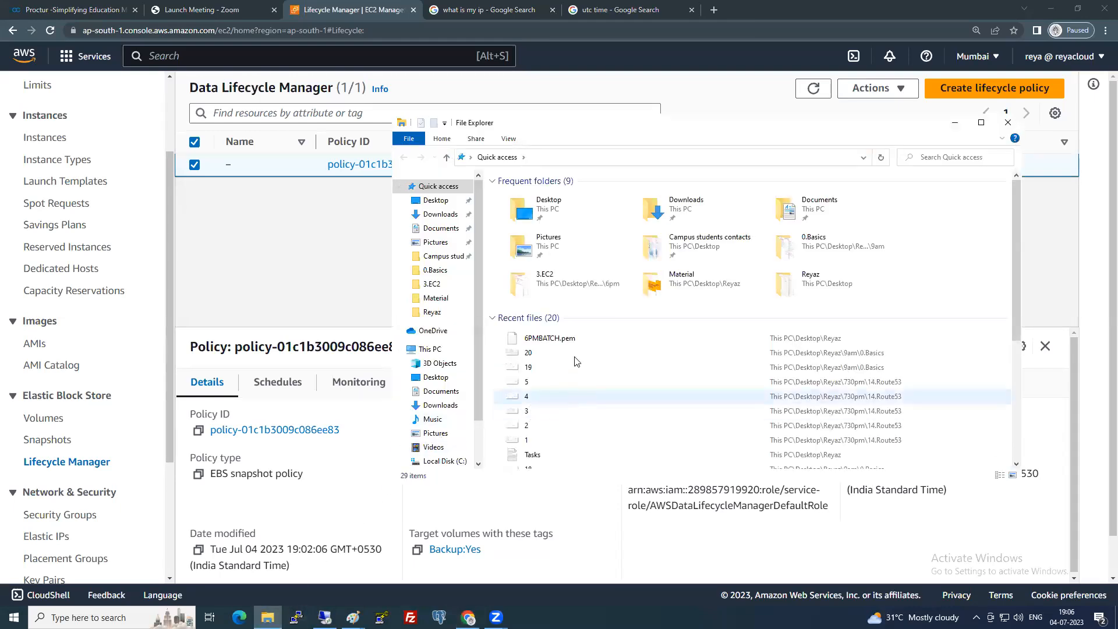
click(448, 315)
double_click(514, 306)
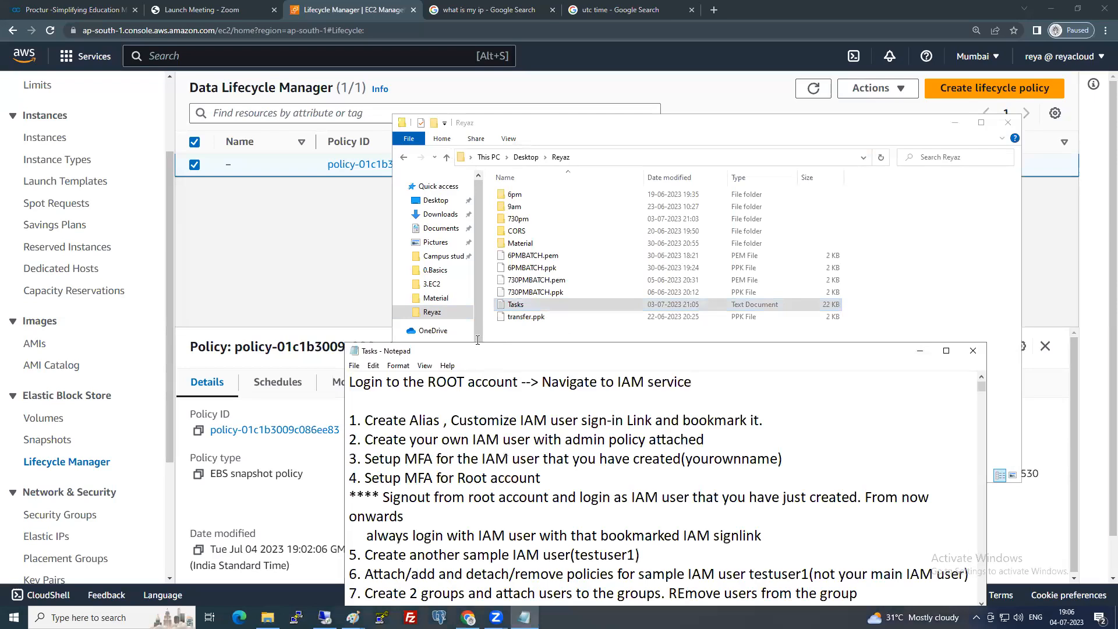
double_click(491, 353)
Scroll to the Data Life Cycle Manager notes and select the optional EC2 Image Builder Golden AMI line.
scroll(453, 335, down, 20)
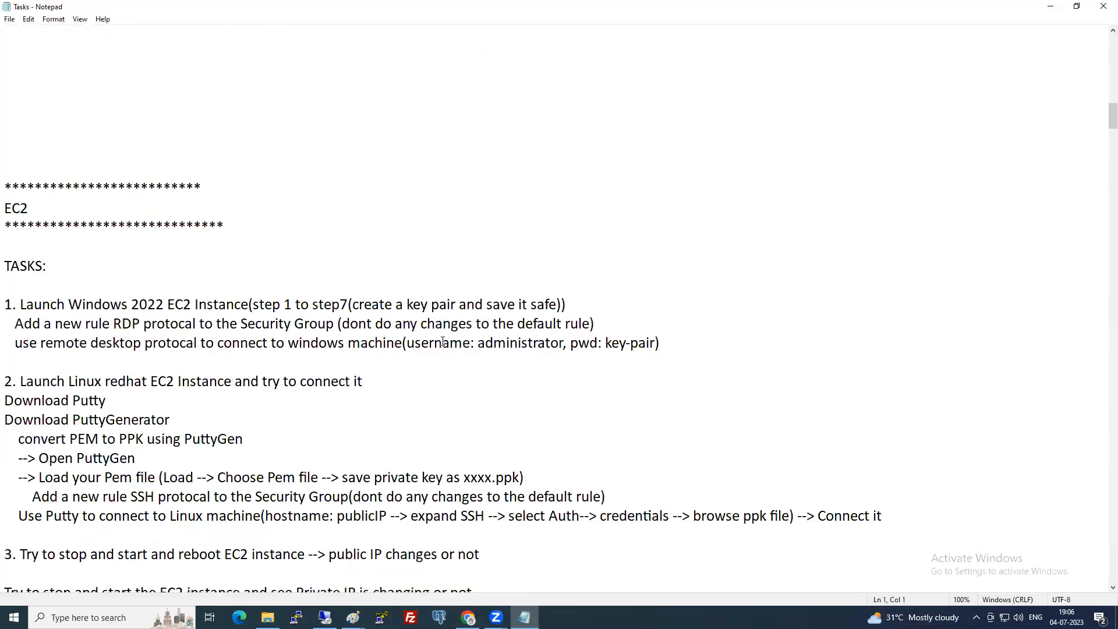
scroll(443, 343, down, 19)
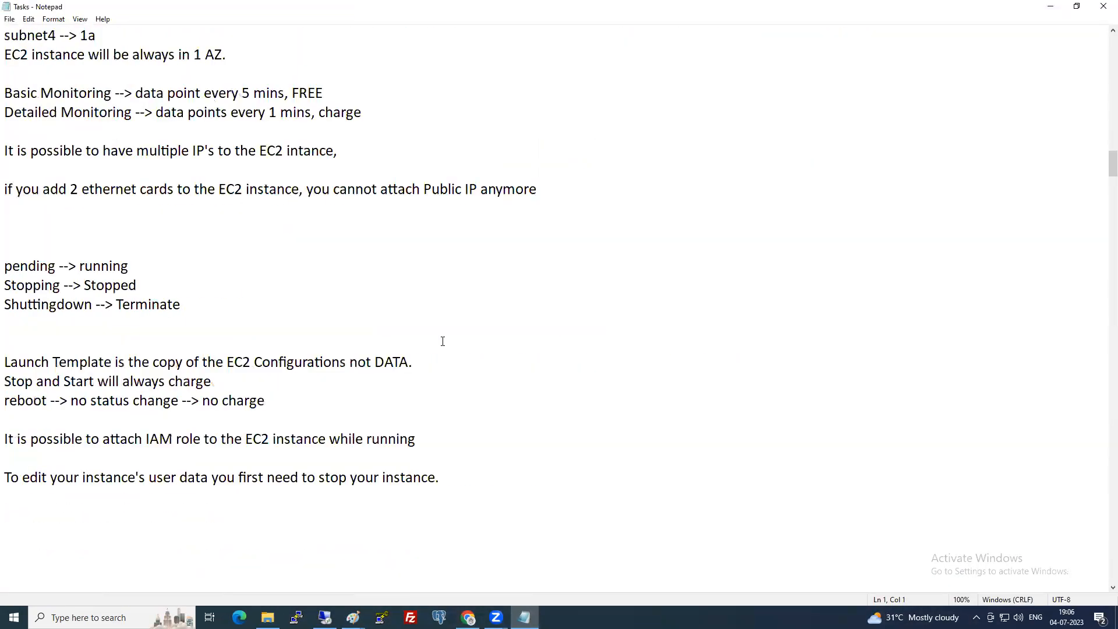
scroll(443, 342, down, 6)
scroll(442, 341, down, 6)
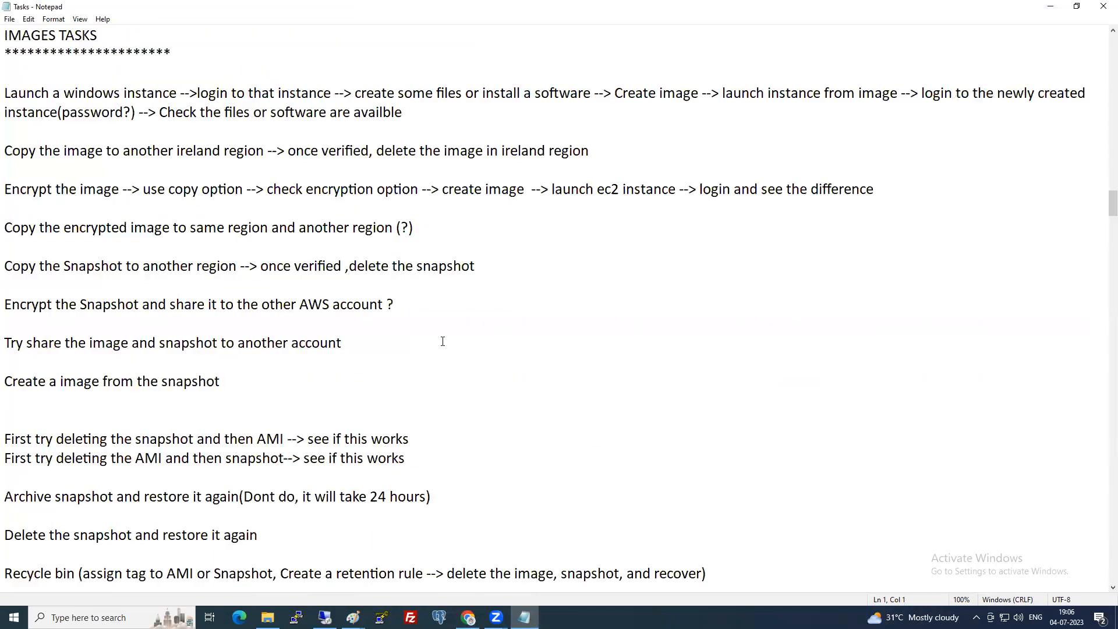
scroll(443, 341, up, 4)
scroll(443, 341, down, 5)
scroll(443, 341, down, 2)
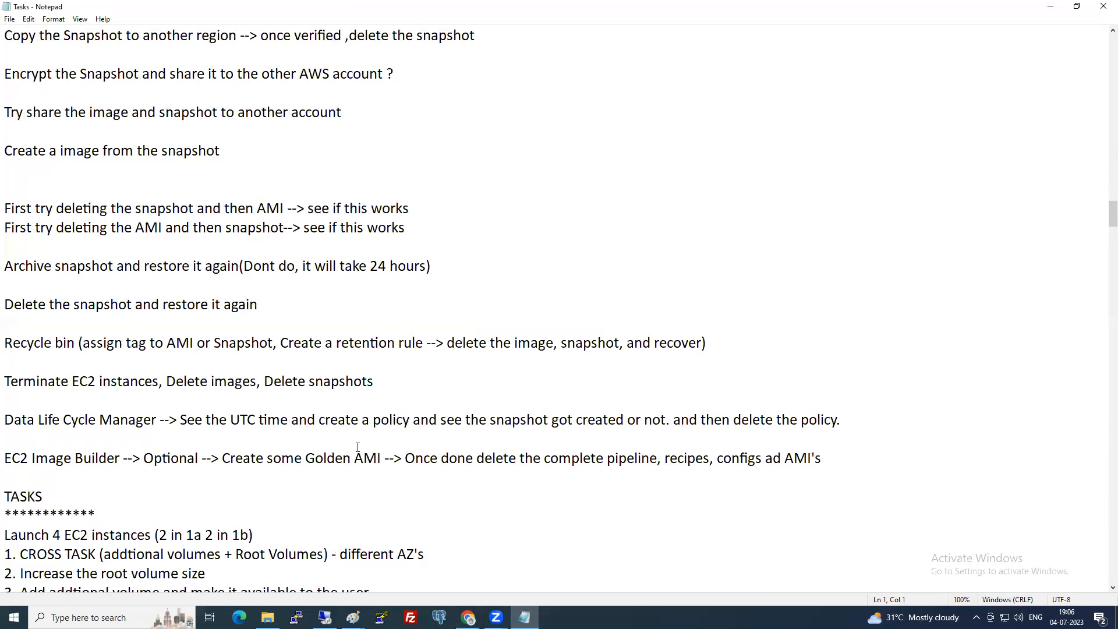
drag(822, 458, 6, 456)
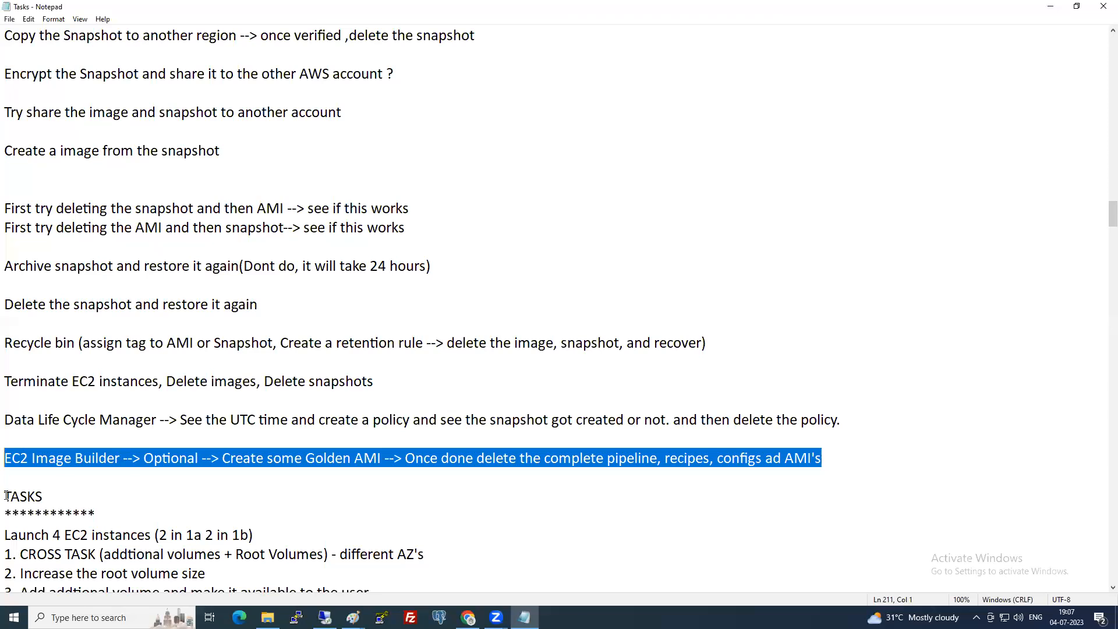
Scroll to the TASKS list, clear the selection, and switch back to Chrome.
scroll(116, 480, down, 2)
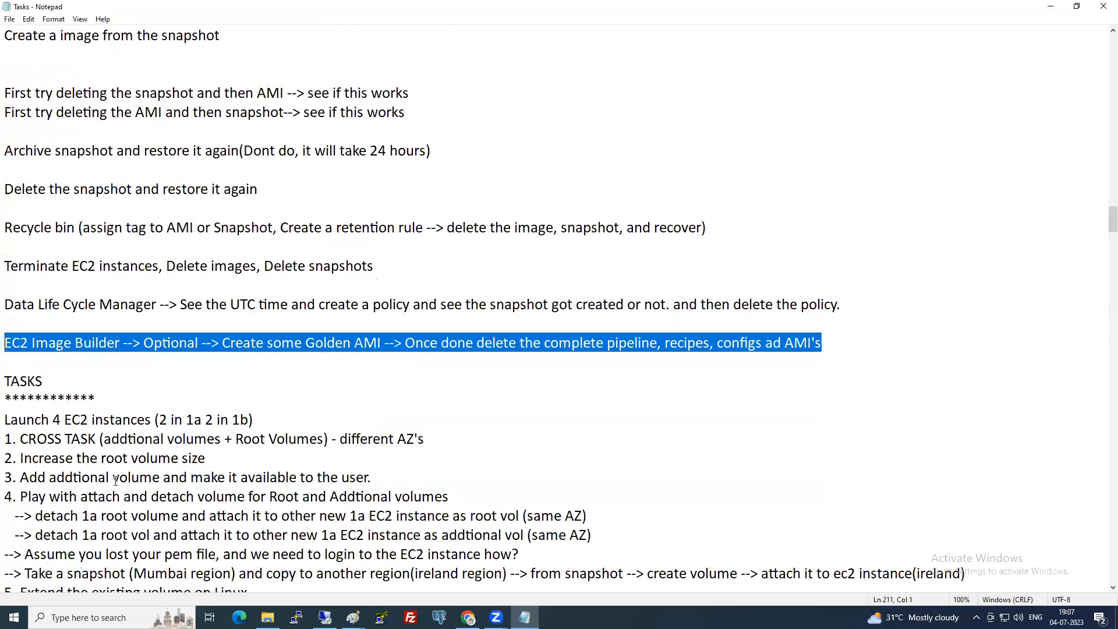
scroll(115, 480, down, 2)
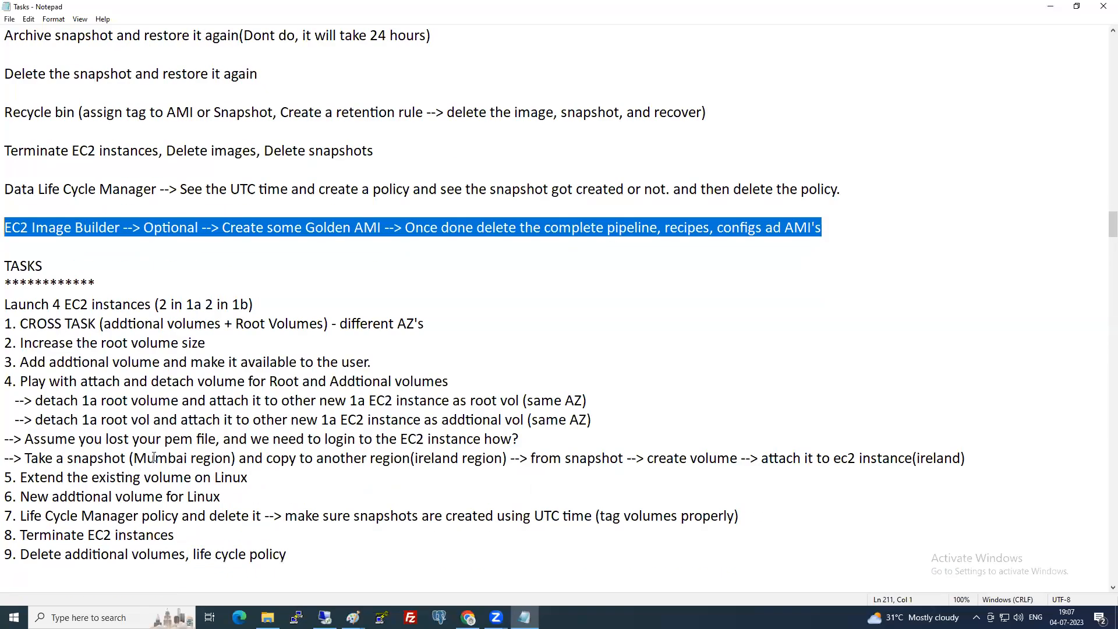
click(274, 440)
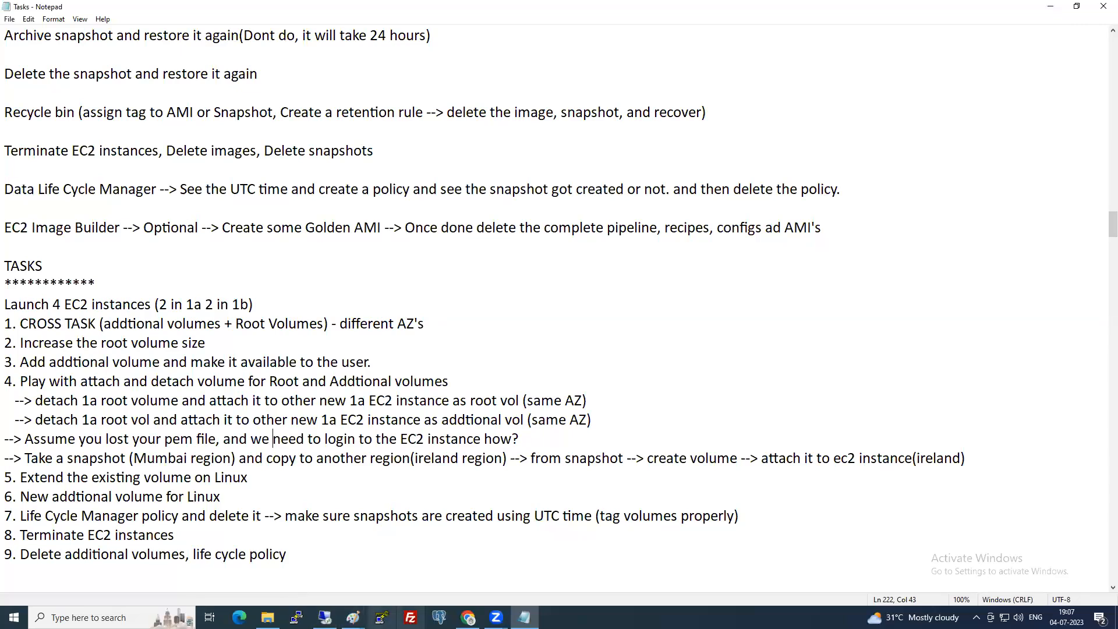
click(468, 617)
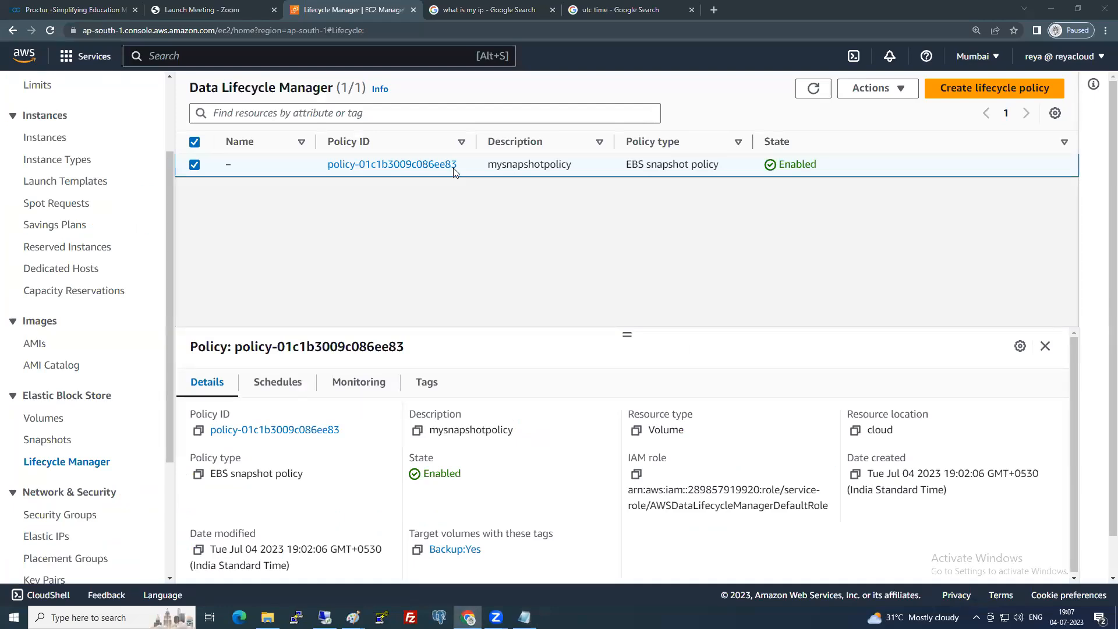
In the EBS Volumes list, select Server1- ROOT and open its Actions menu.
click(55, 420)
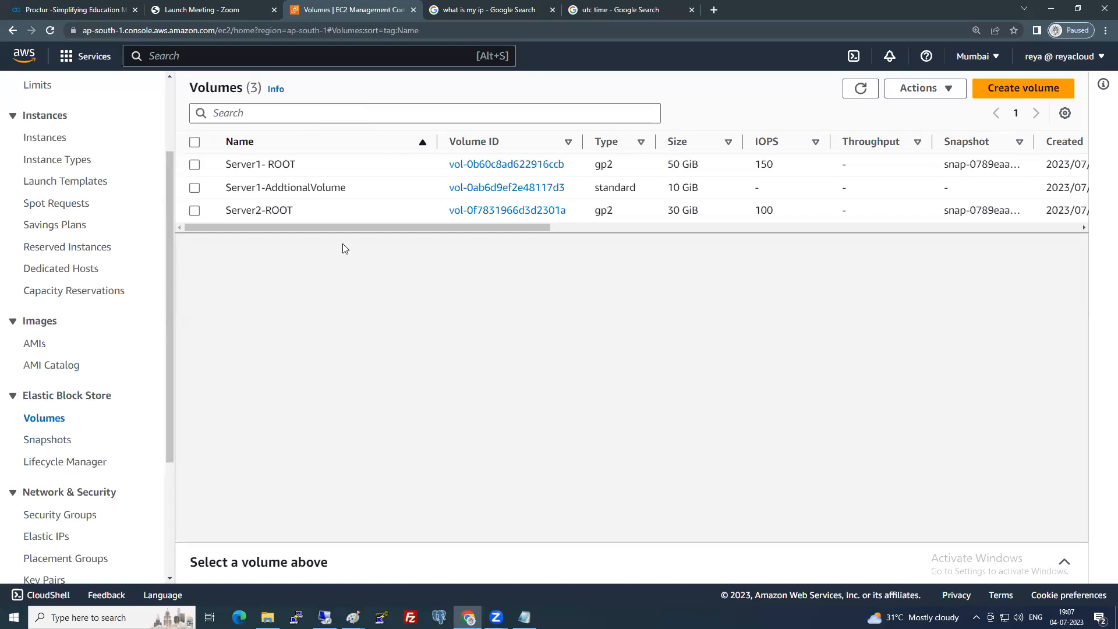
click(194, 166)
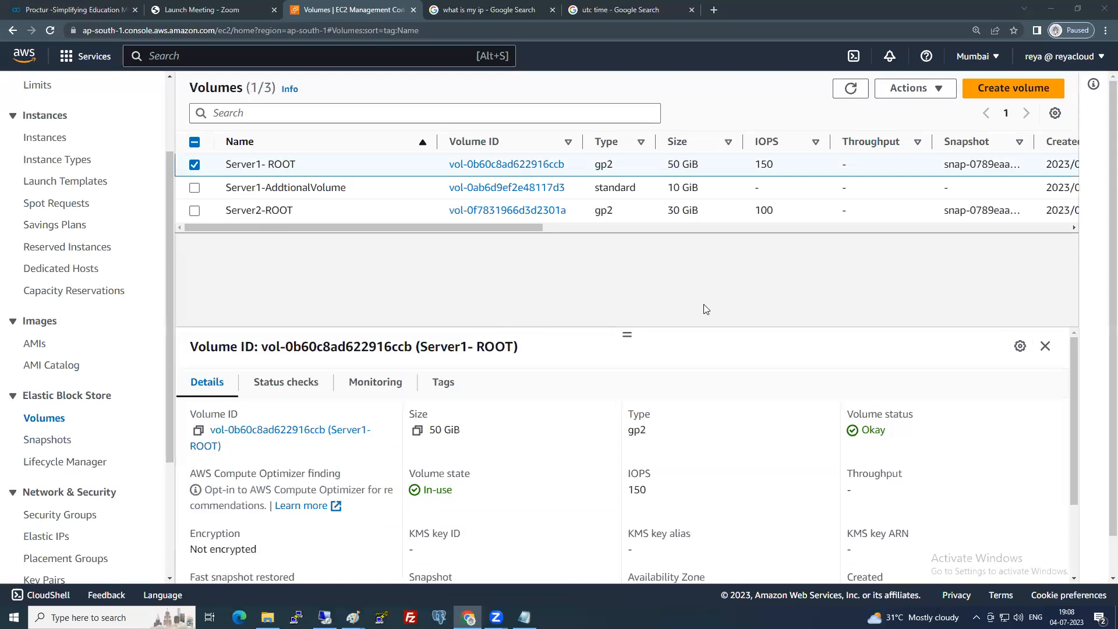
click(928, 96)
Raise Server1-ROOT's volume from 50 to 60 GiB and open the Linux extension guide in a new tab.
click(923, 111)
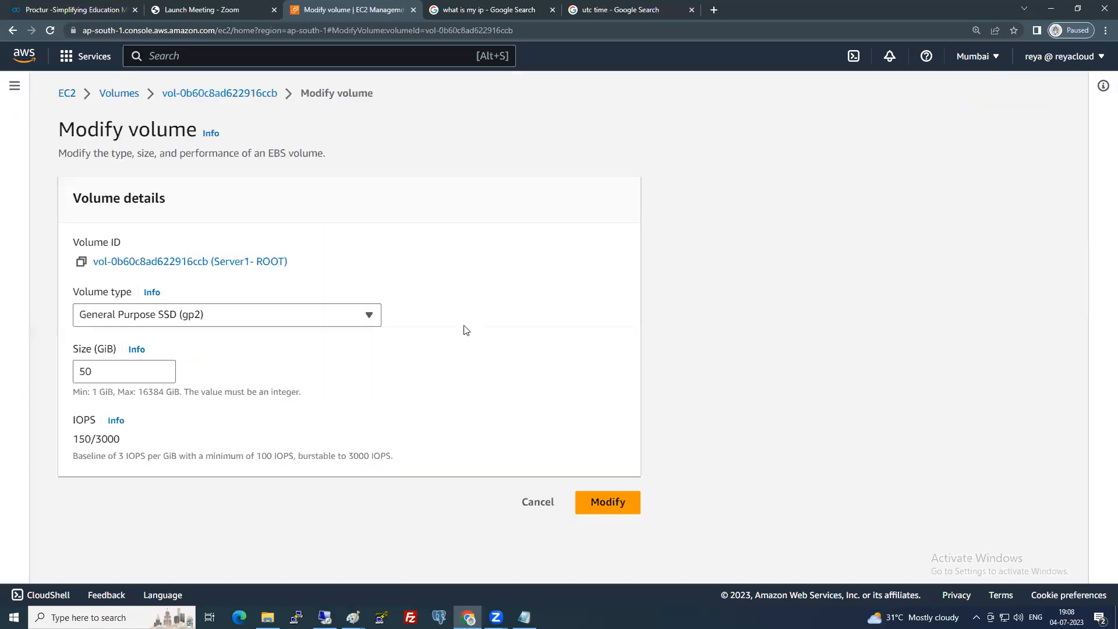
double_click(82, 373)
text(60)
click(602, 502)
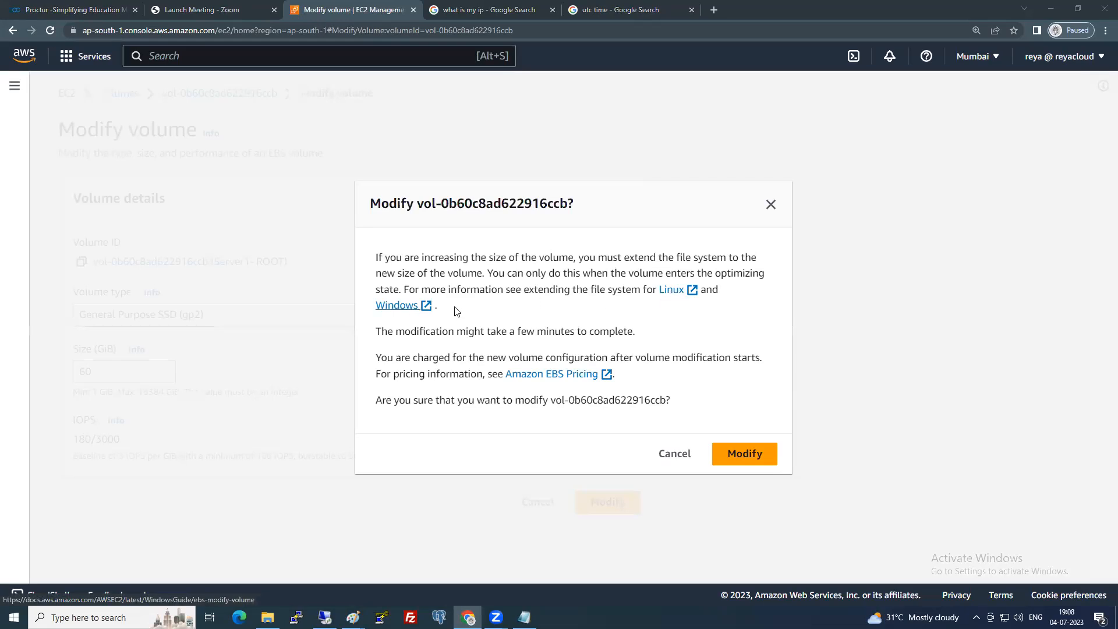
right_click(673, 291)
click(694, 300)
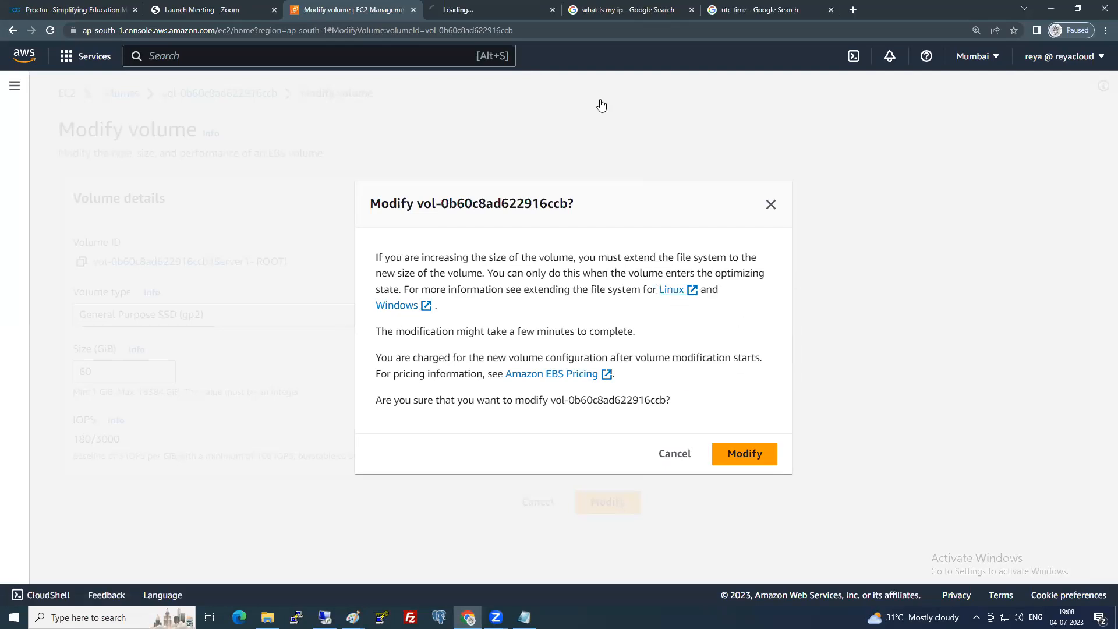
Zoom in on the new documentation tab and read the requirements for modifying volumes.
click(494, 7)
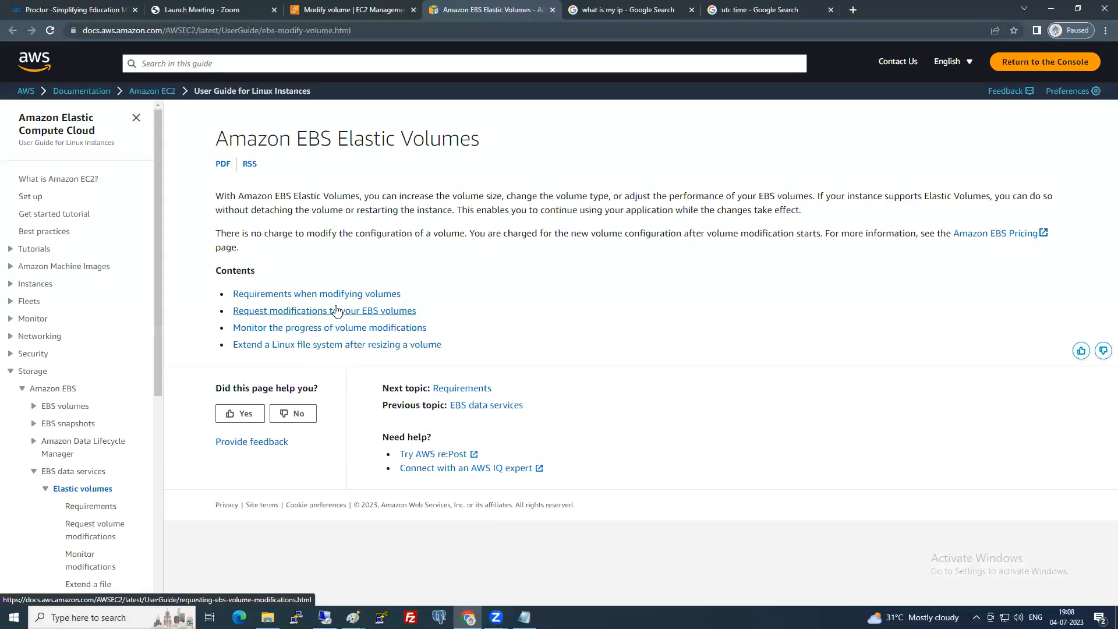
key(ctrl+plus)
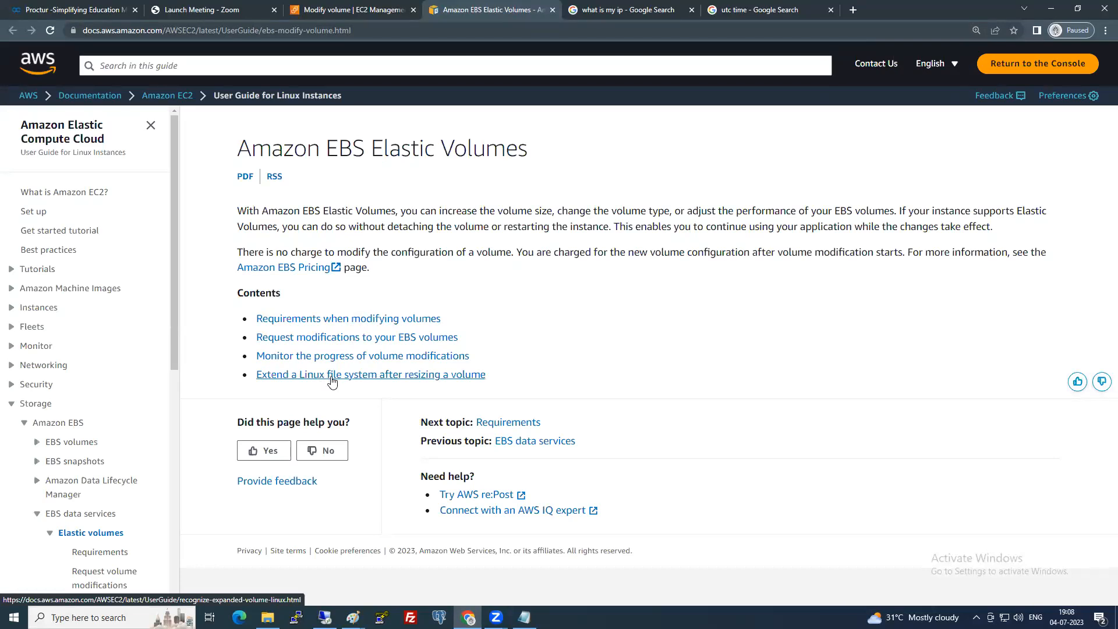
click(348, 321)
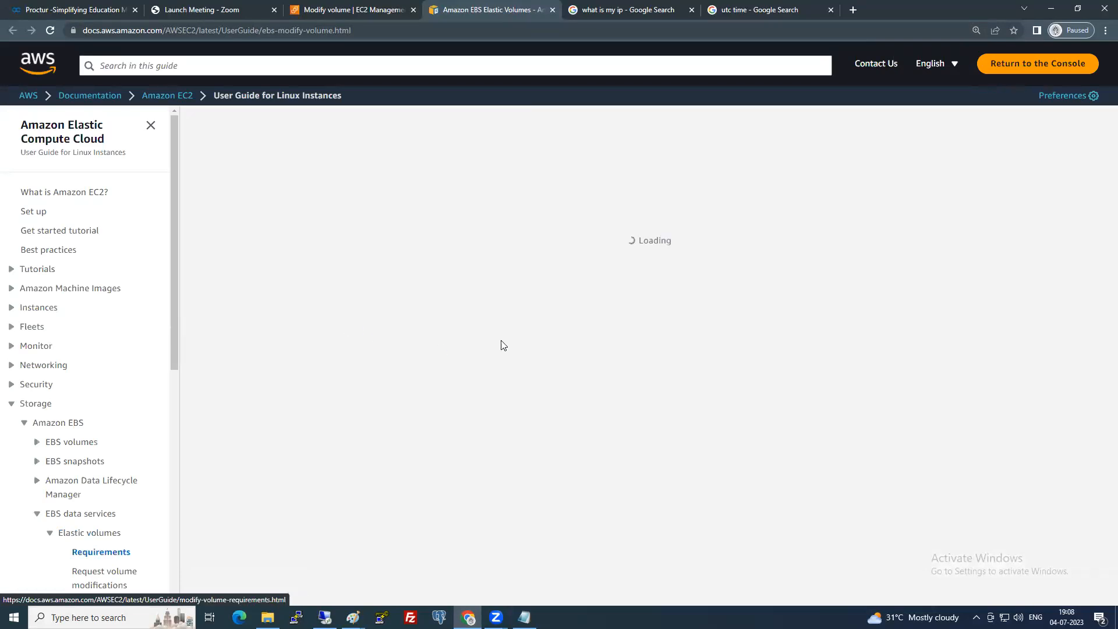
scroll(505, 343, down, 5)
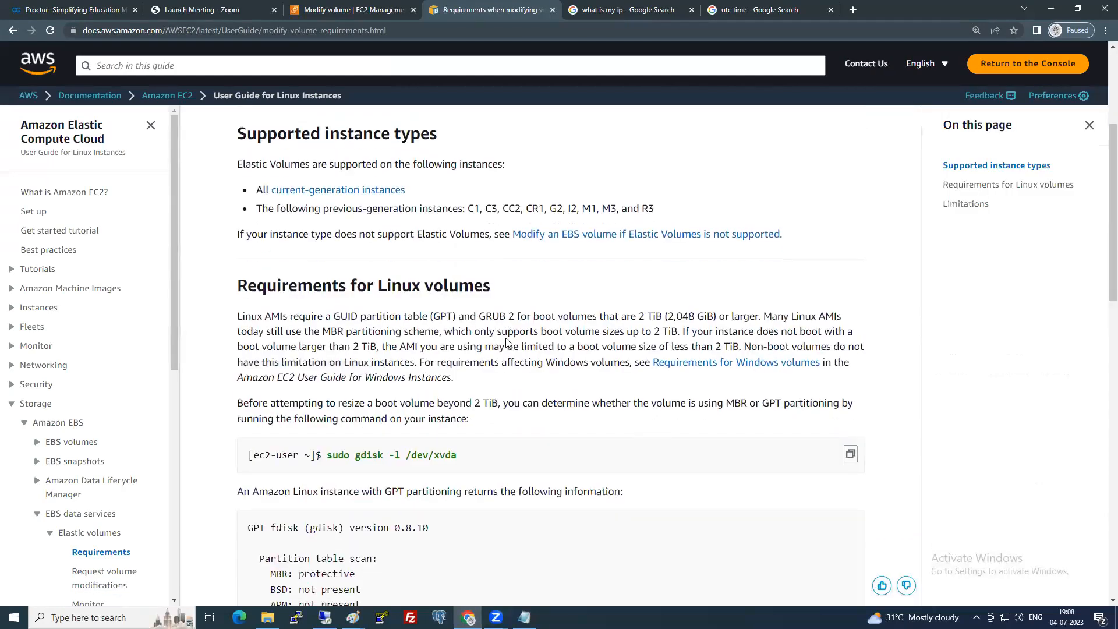
scroll(505, 343, down, 3)
scroll(505, 343, down, 6)
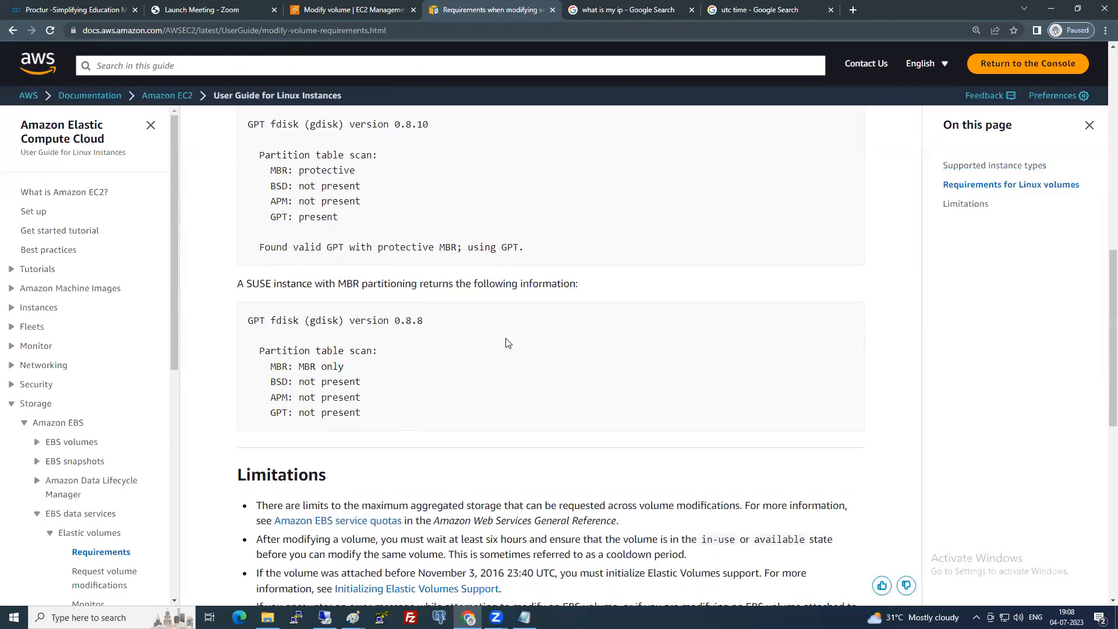
Return to the Elastic Volumes overview and open 'Extend a Linux file system after resizing a volume'.
scroll(505, 343, up, 8)
scroll(506, 343, up, 4)
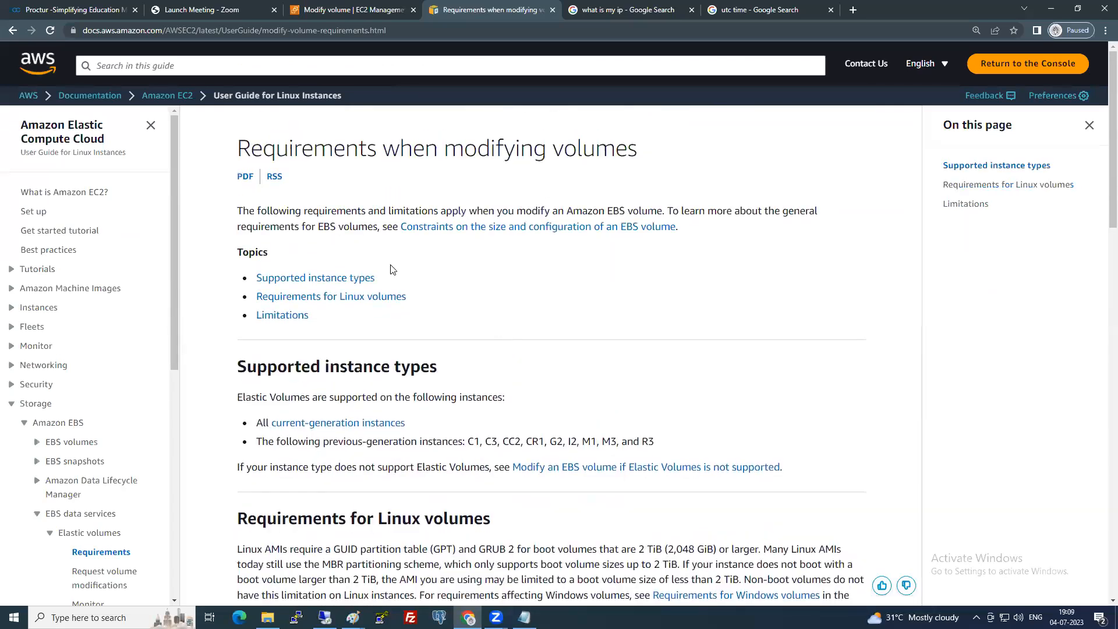
click(13, 30)
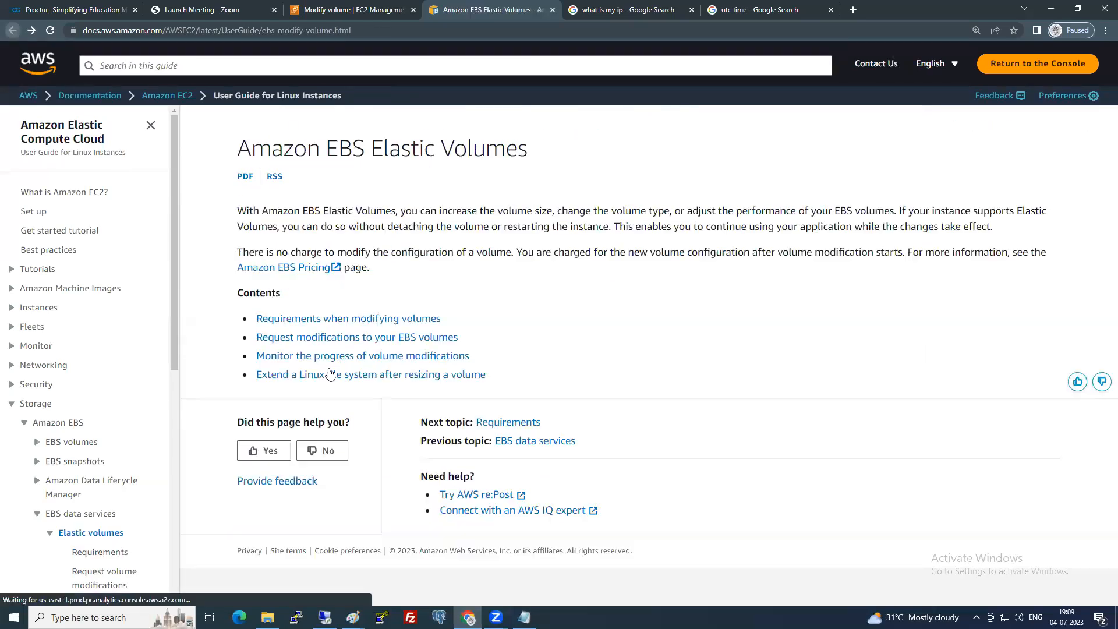
click(300, 376)
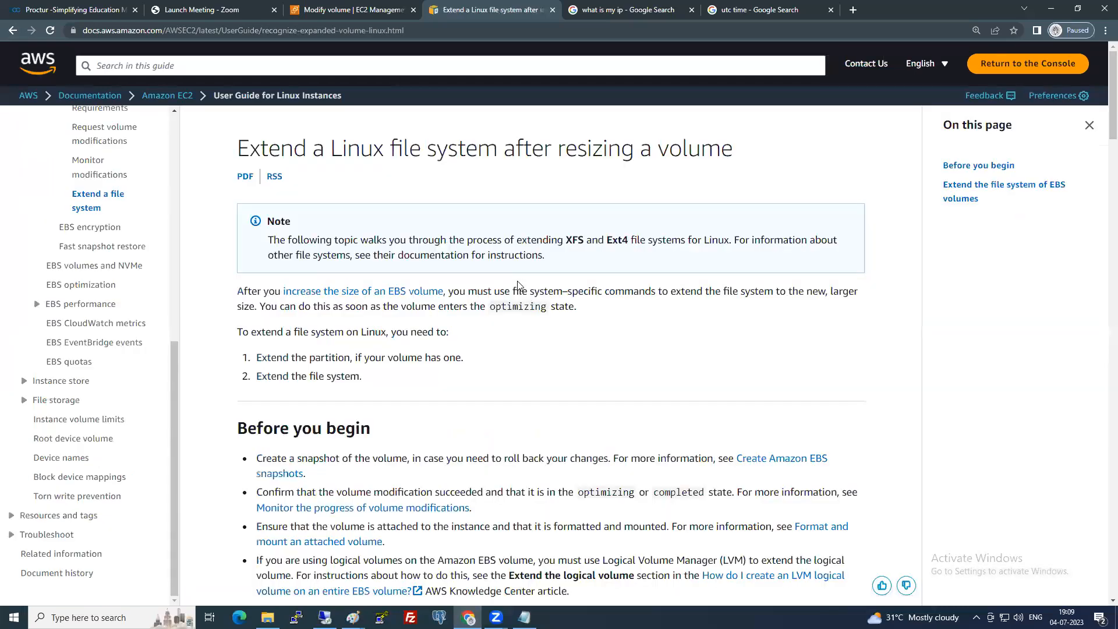
Show the Xen instance example and highlight the lsblk output details.
scroll(518, 284, down, 10)
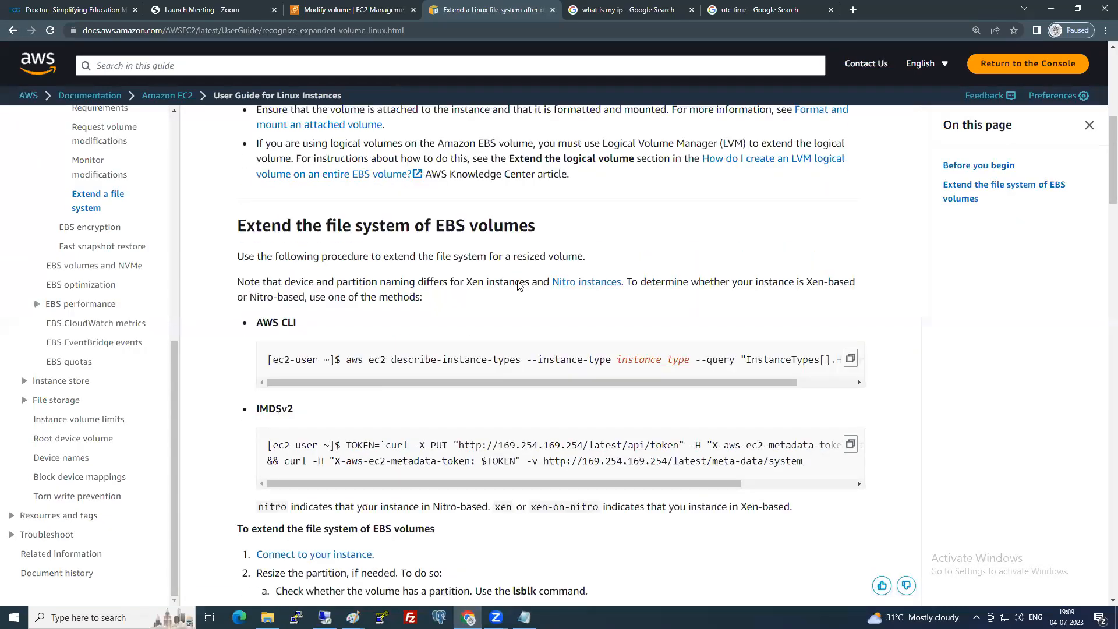
scroll(518, 283, down, 2)
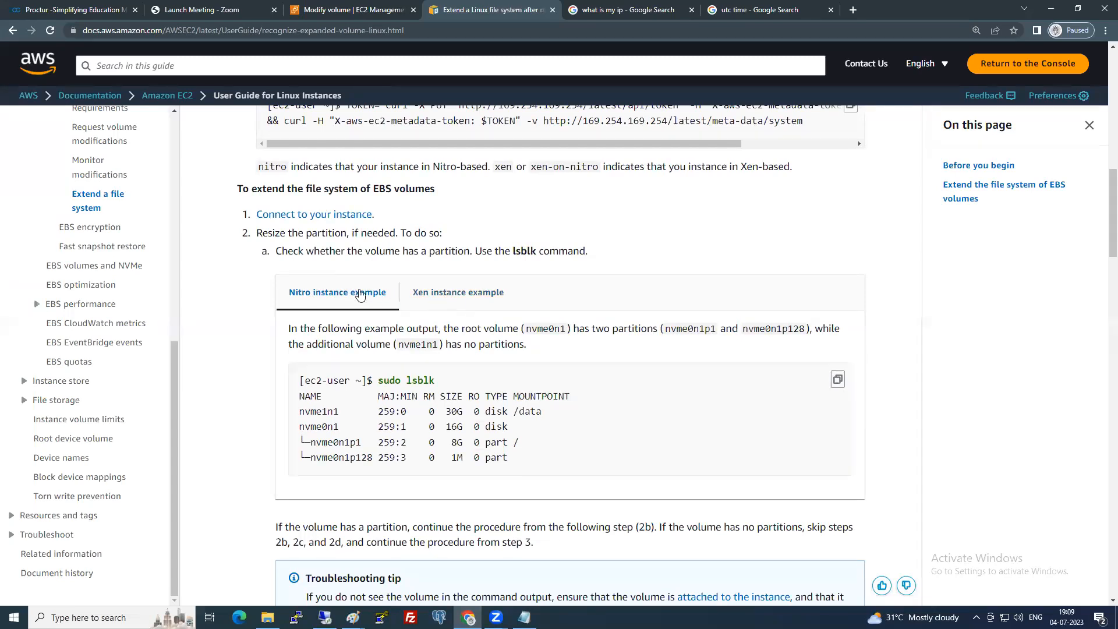
click(444, 293)
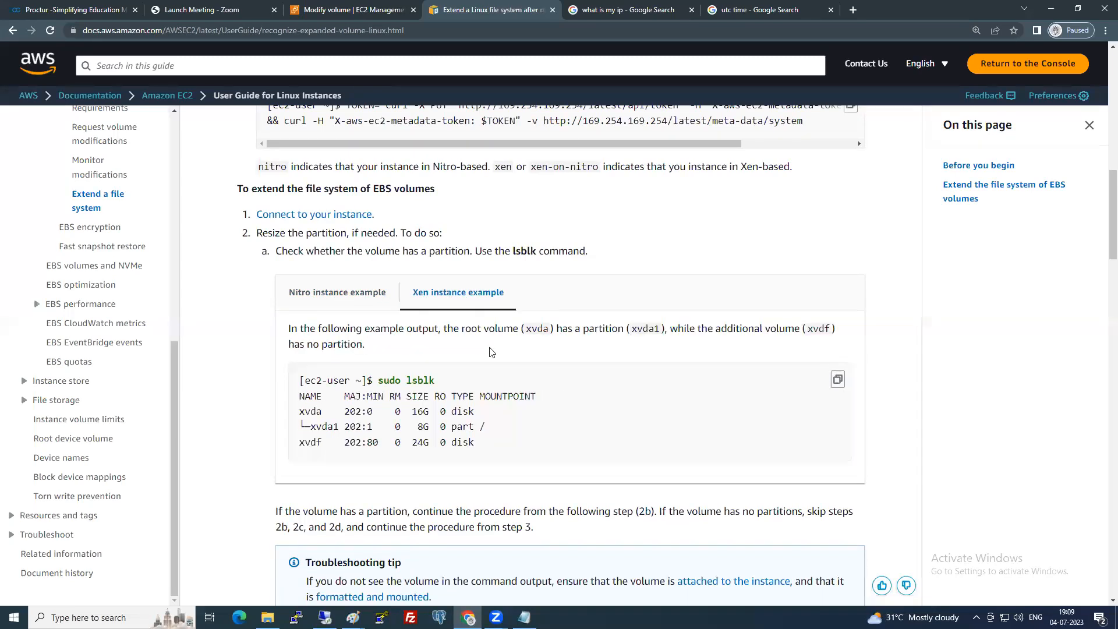
scroll(492, 352, down, 1)
scroll(291, 264, up, 1)
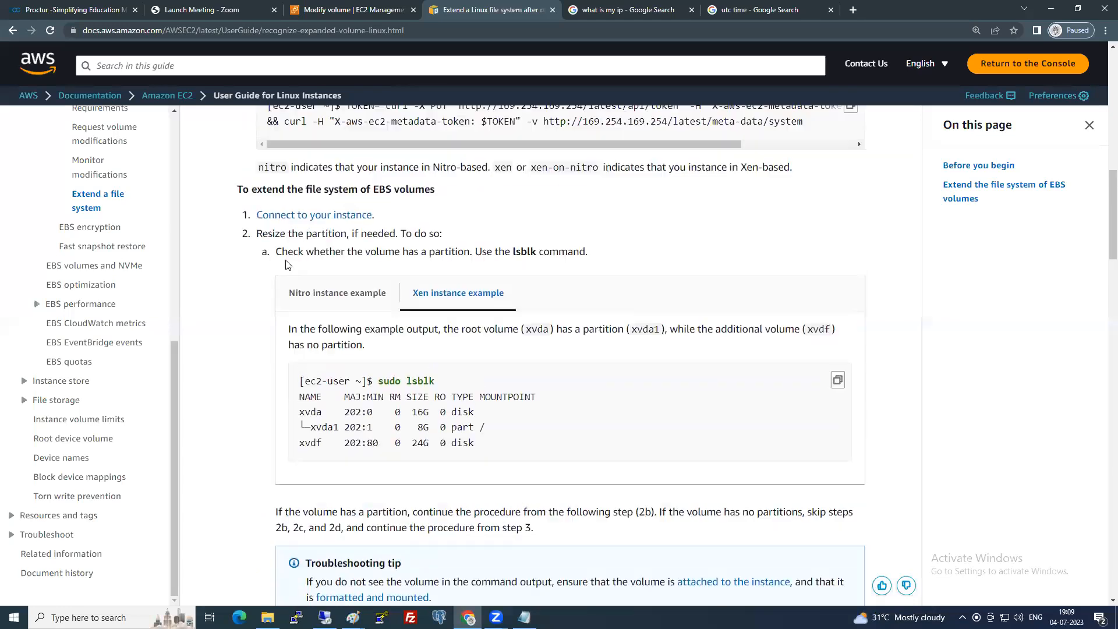
drag(263, 233, 334, 233)
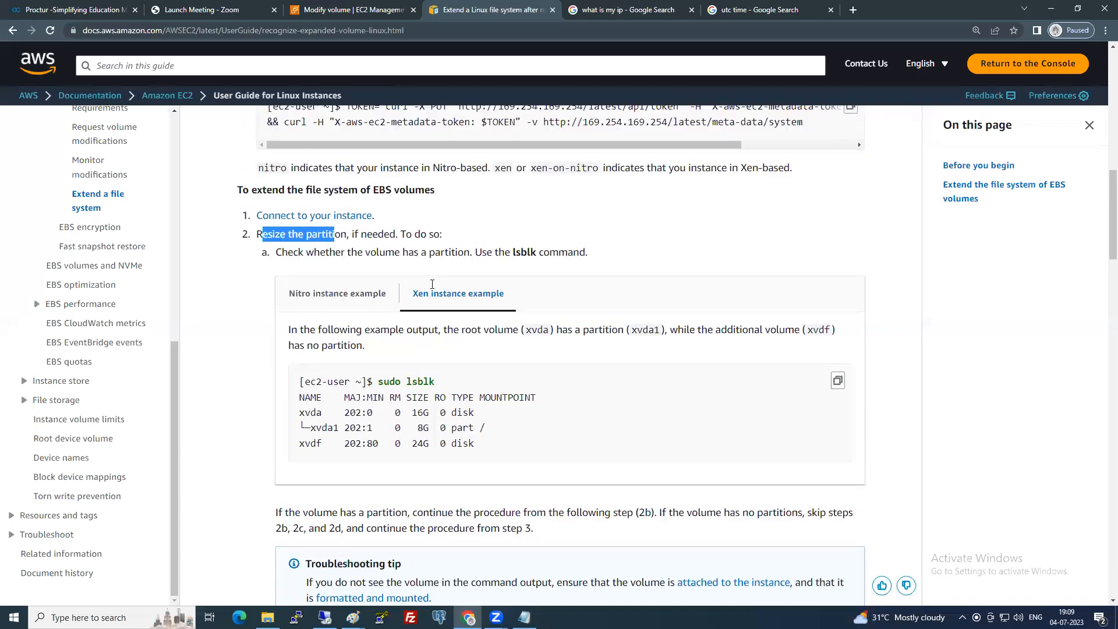
scroll(425, 311, up, 3)
scroll(425, 312, down, 2)
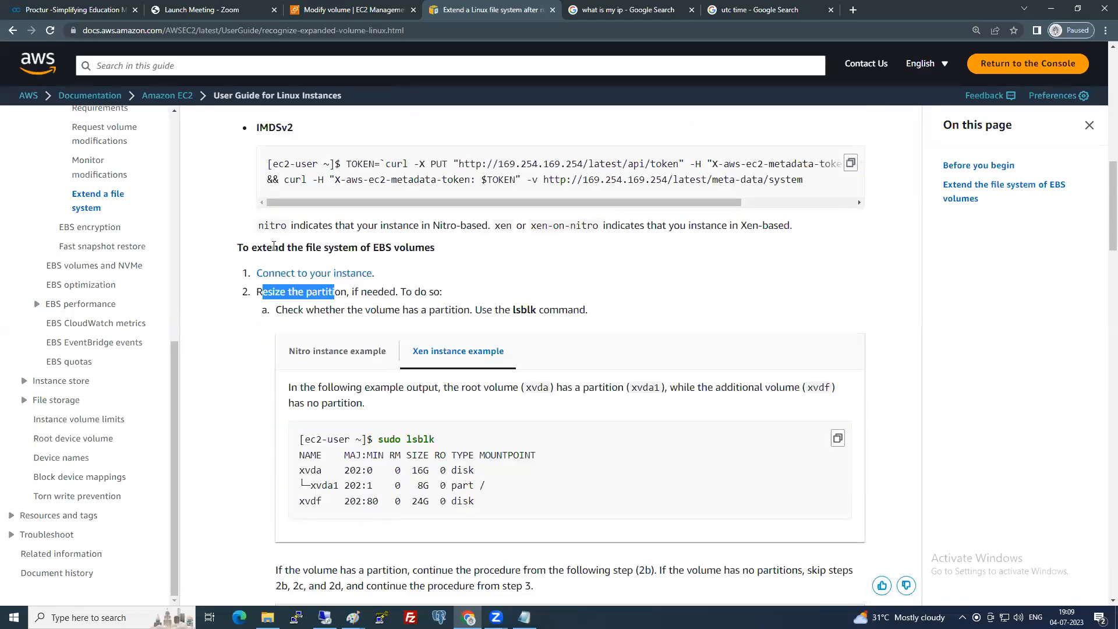
drag(272, 248, 413, 244)
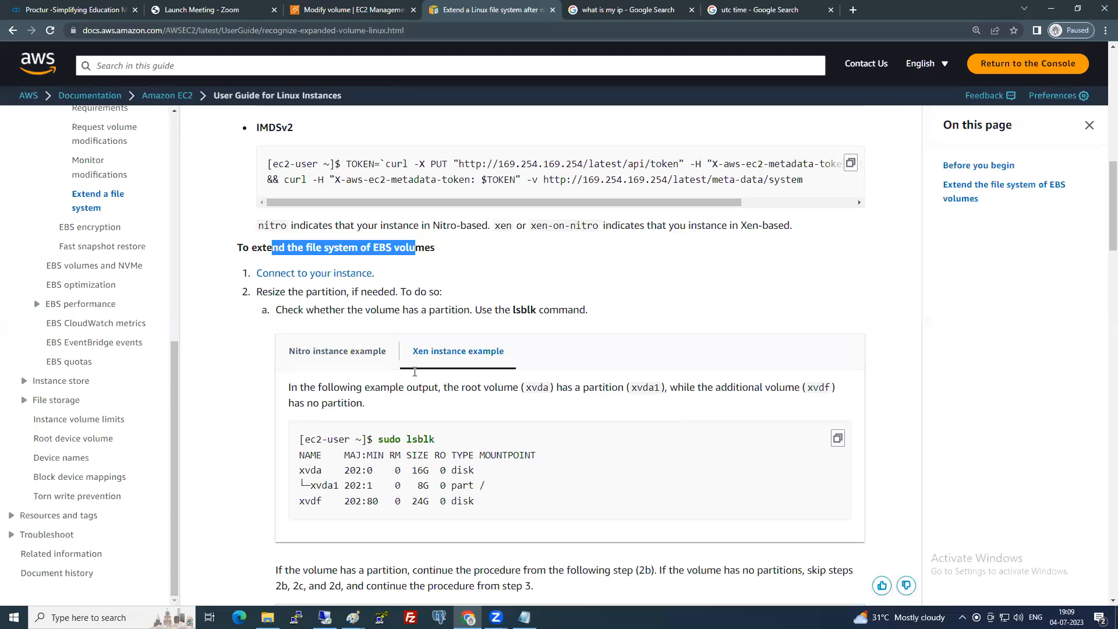
Highlight the growpart, df -hT, xfs_growfs and resize2fs commands to the page's end, then select the URL.
scroll(410, 384, down, 2)
drag(379, 323, 453, 322)
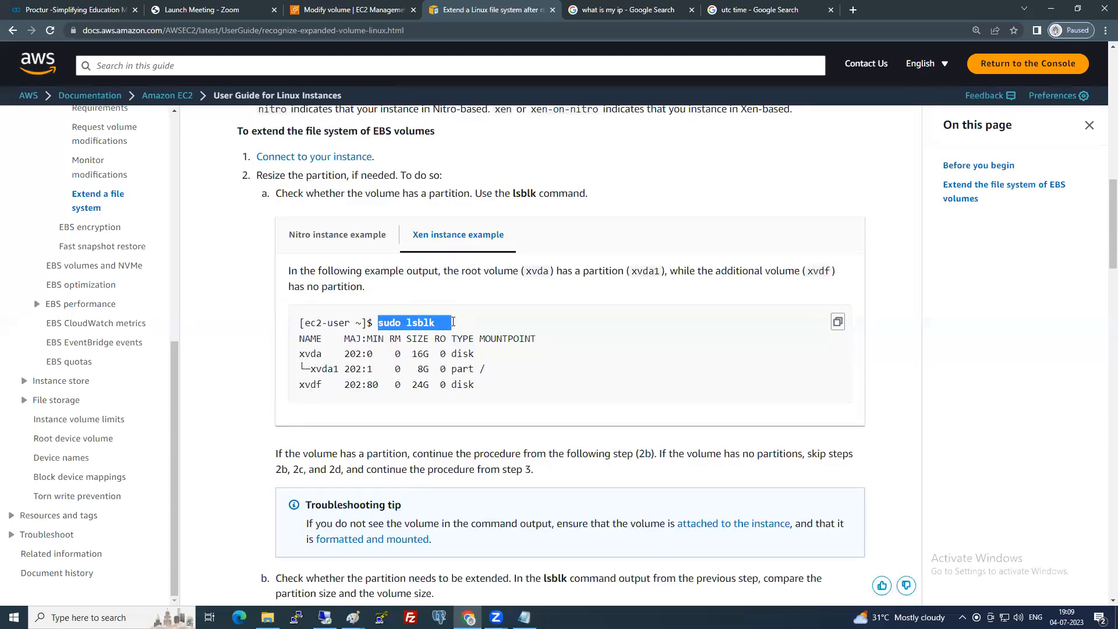
scroll(444, 333, down, 7)
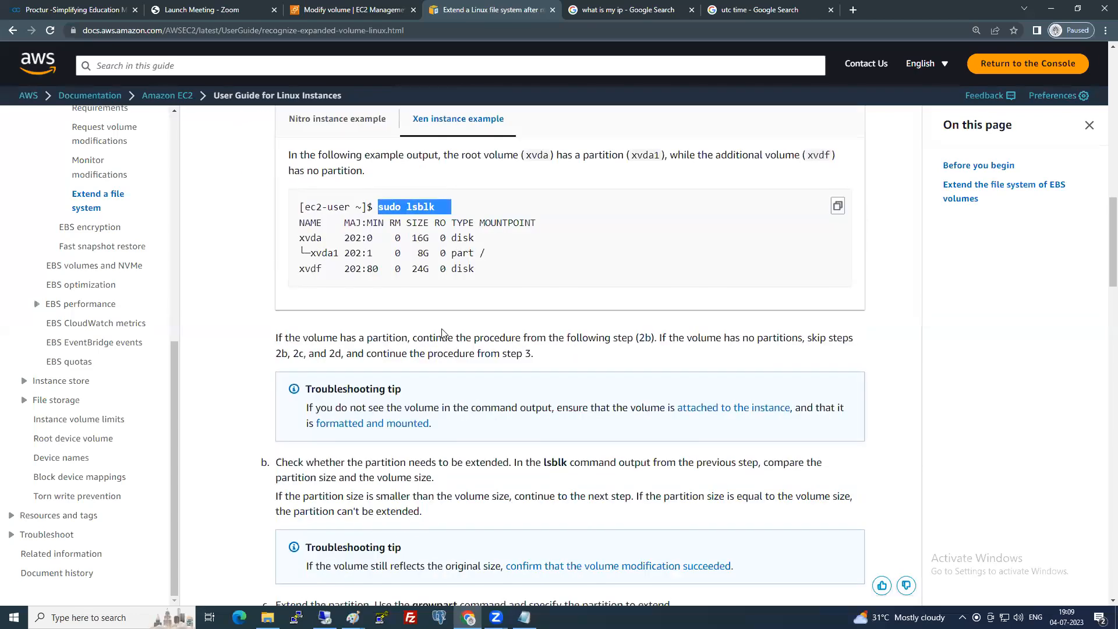
scroll(444, 333, down, 2)
drag(379, 375, 531, 377)
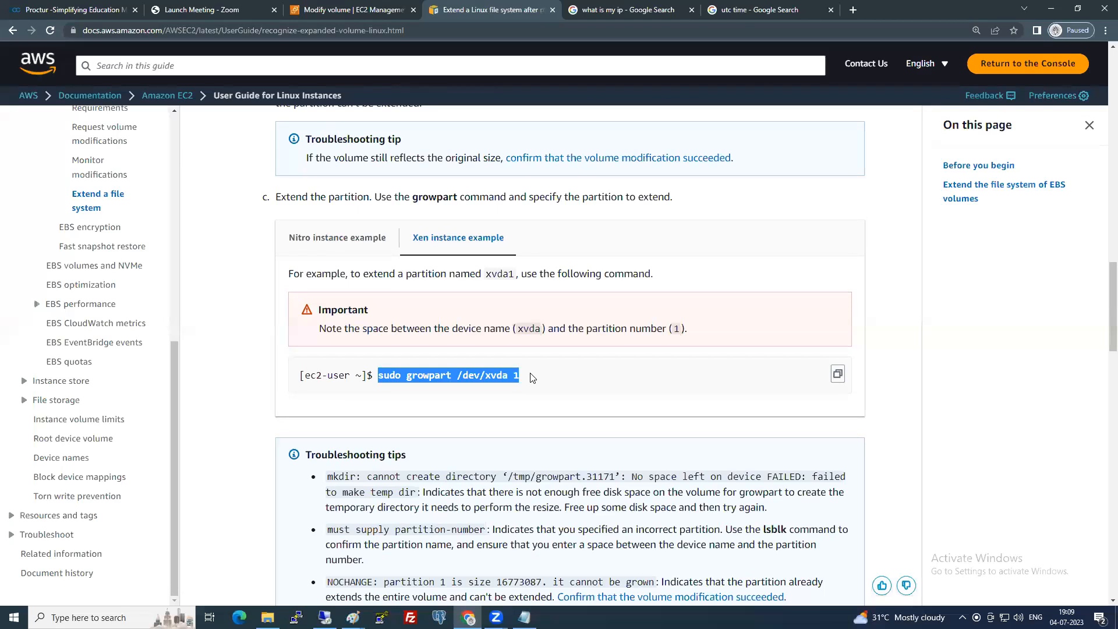
scroll(463, 366, down, 7)
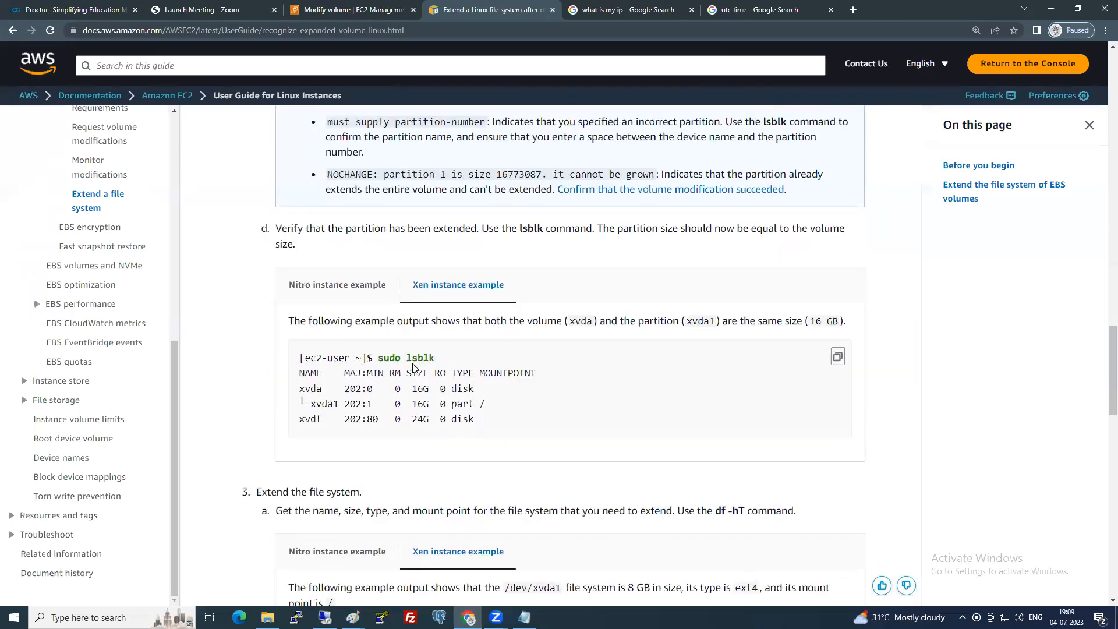
drag(379, 357, 441, 359)
scroll(386, 394, down, 4)
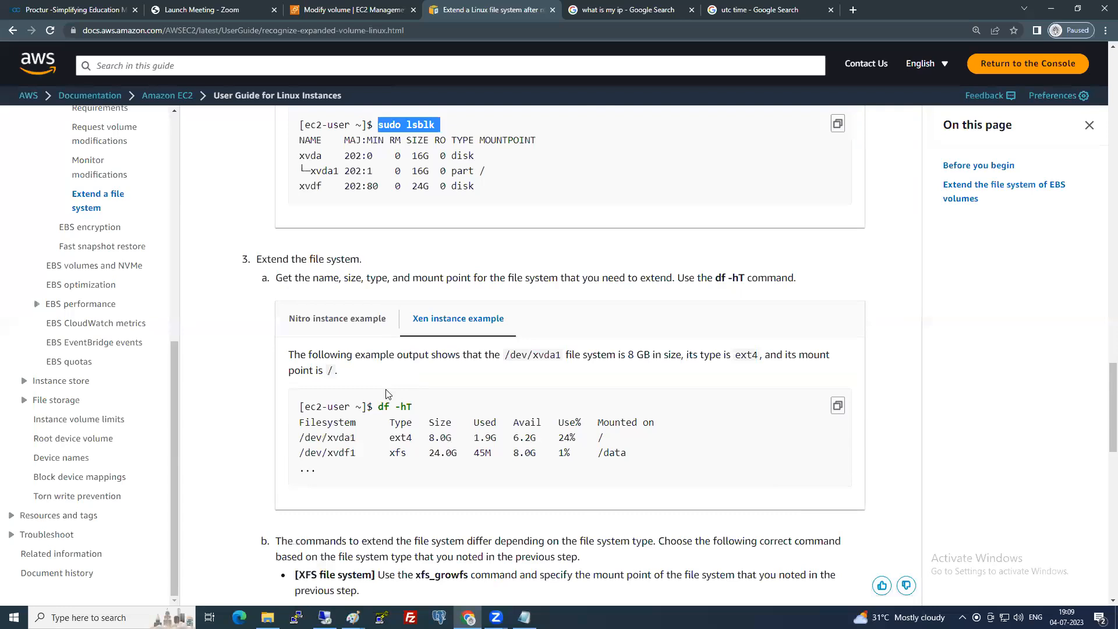
drag(378, 405, 413, 407)
scroll(420, 347, down, 4)
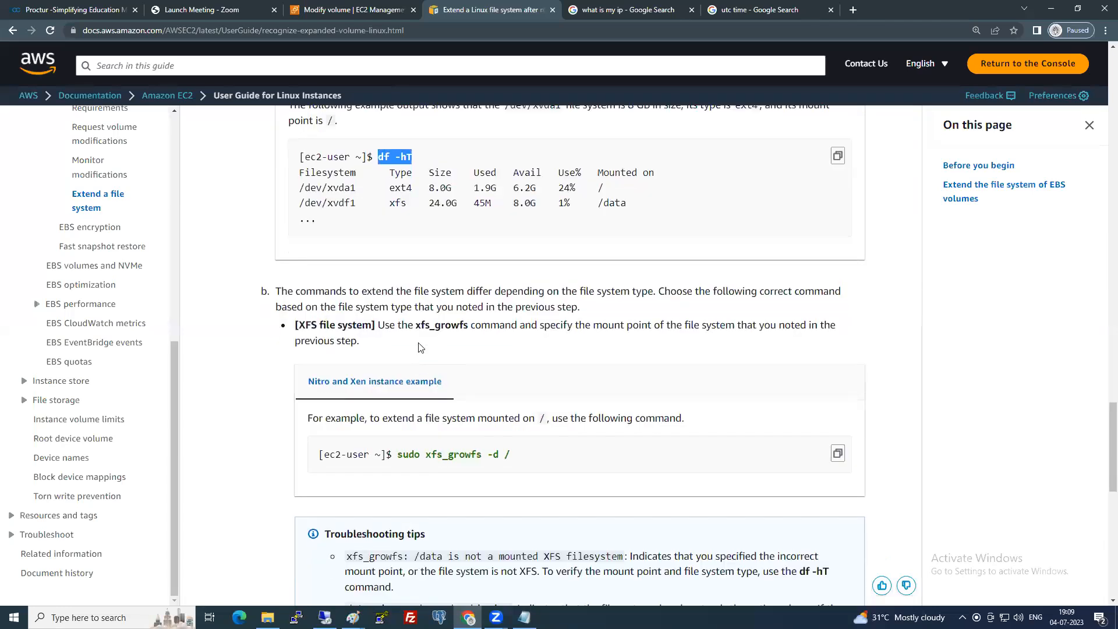
scroll(420, 347, down, 3)
drag(396, 295, 540, 297)
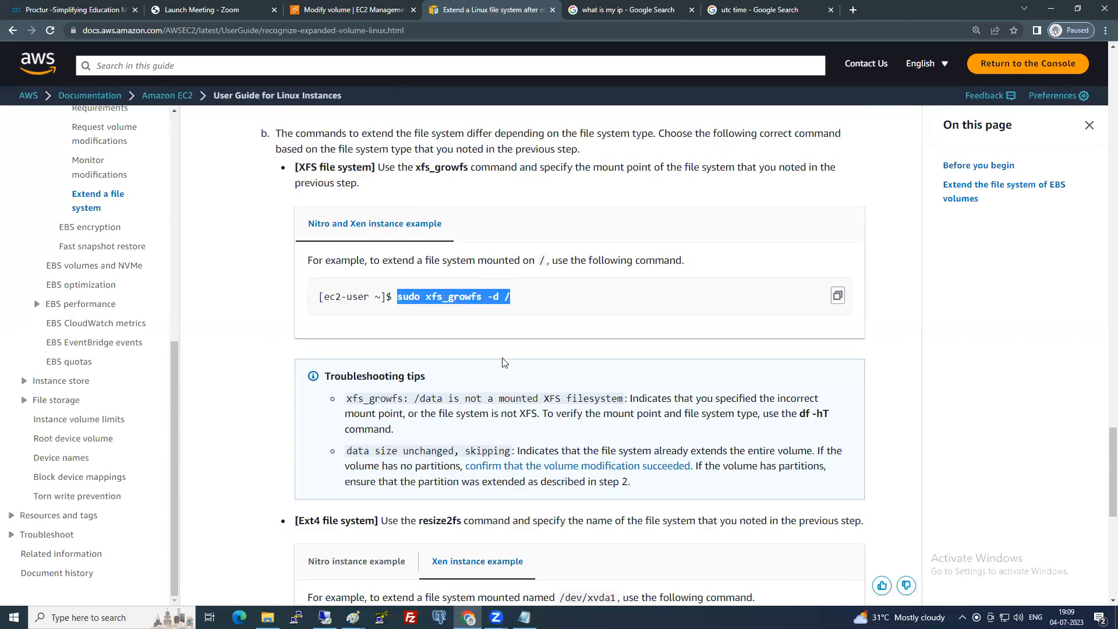
scroll(472, 378, down, 4)
drag(395, 400, 590, 403)
scroll(590, 404, down, 4)
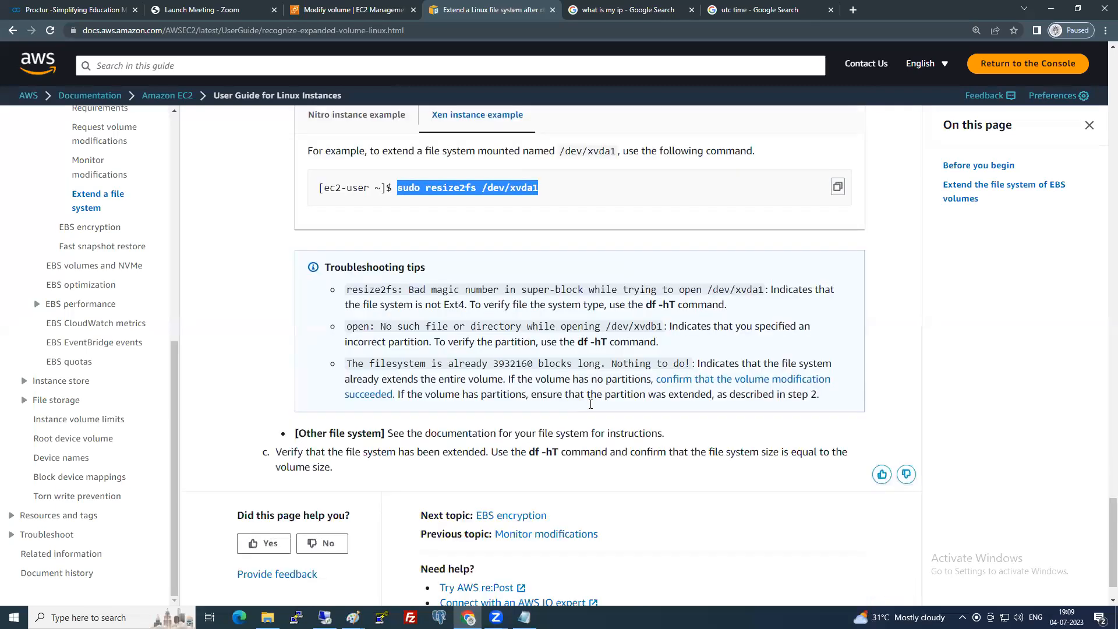
scroll(591, 403, down, 1)
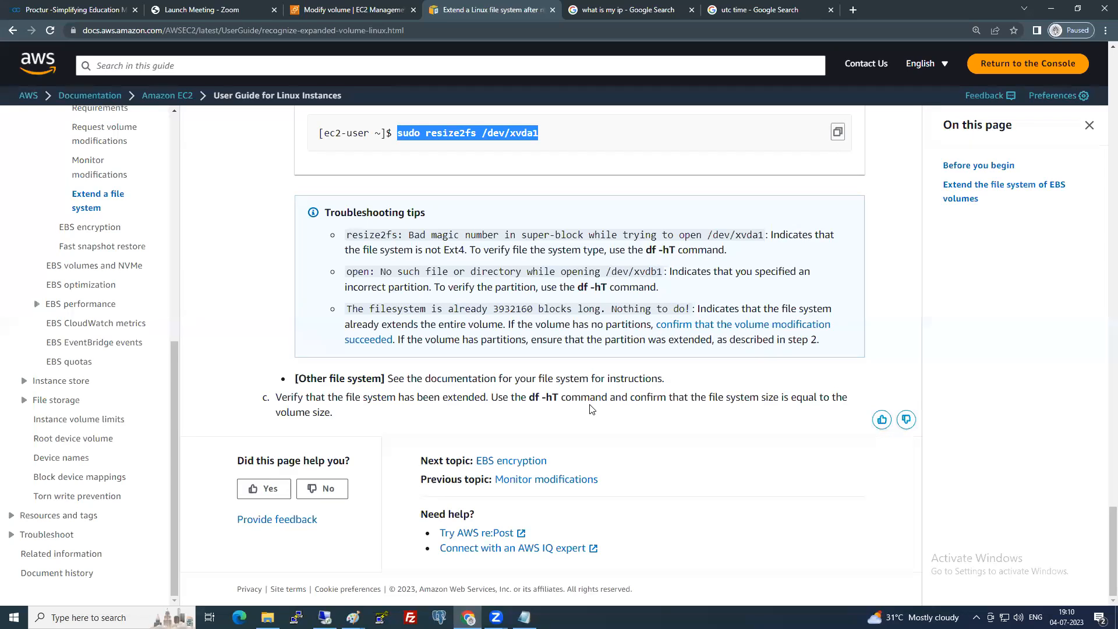
click(458, 31)
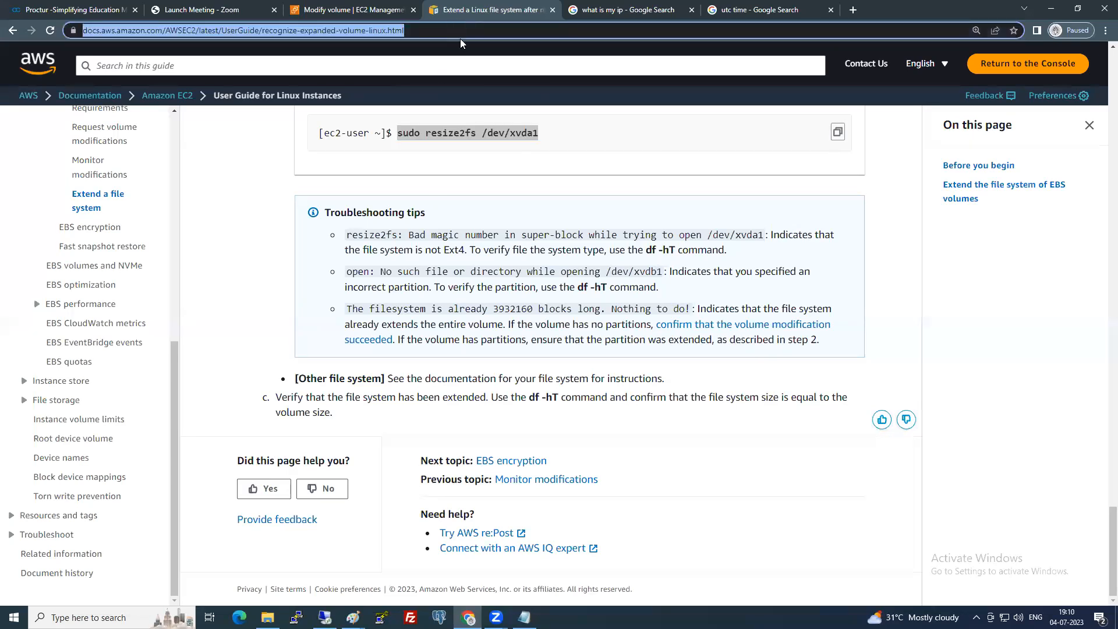
click(755, 276)
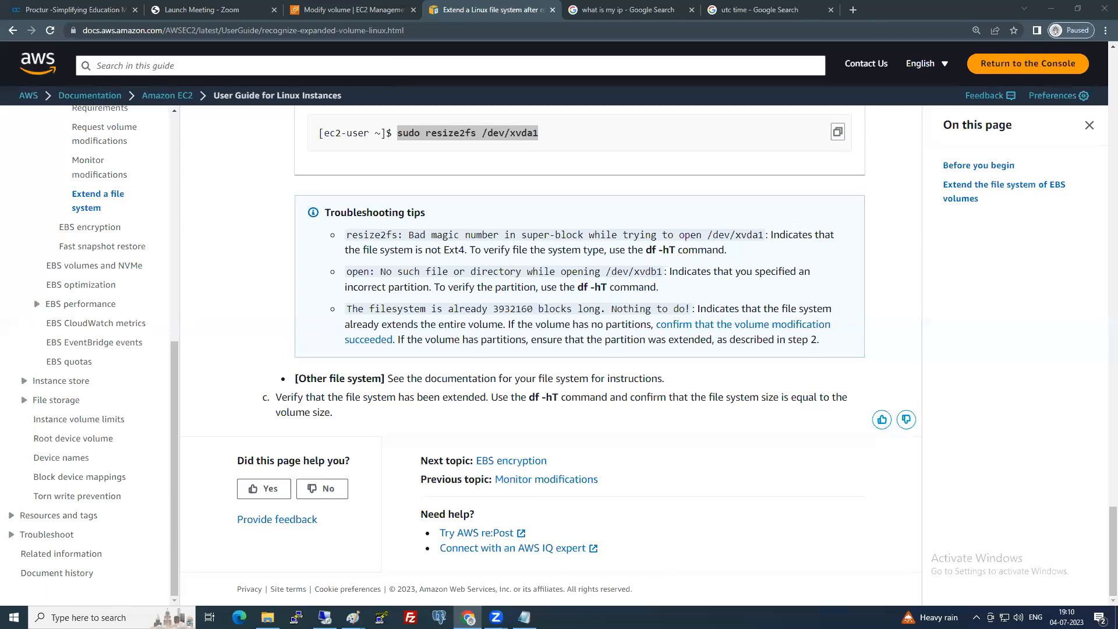
Bring the blank Untitled Paint canvas to the front and pick the Rectangle shape.
key(alt+Tab)
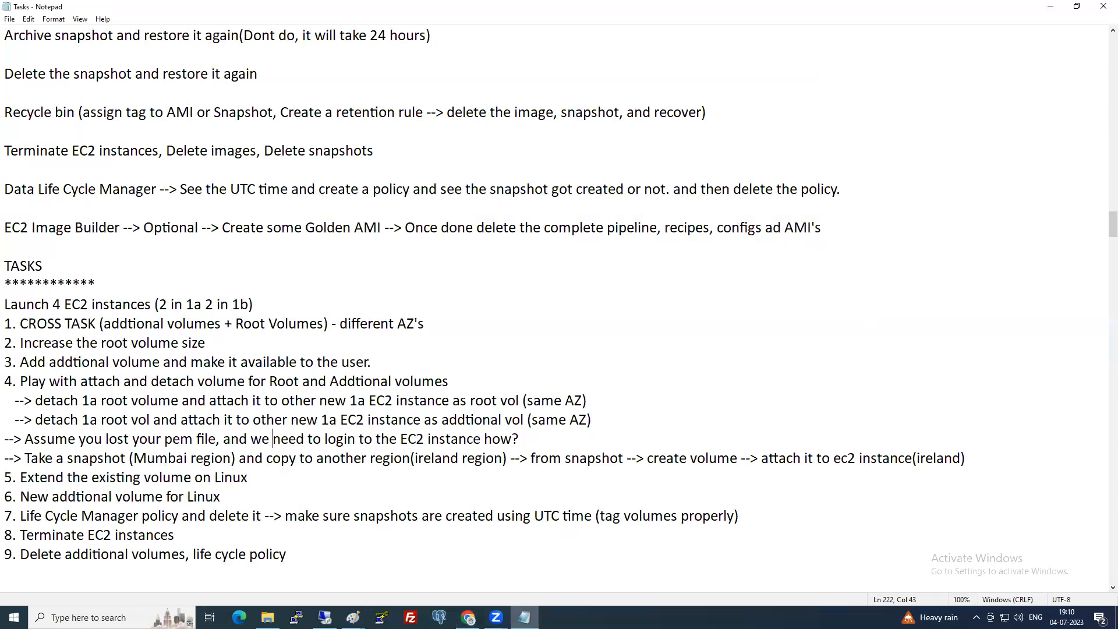
click(352, 617)
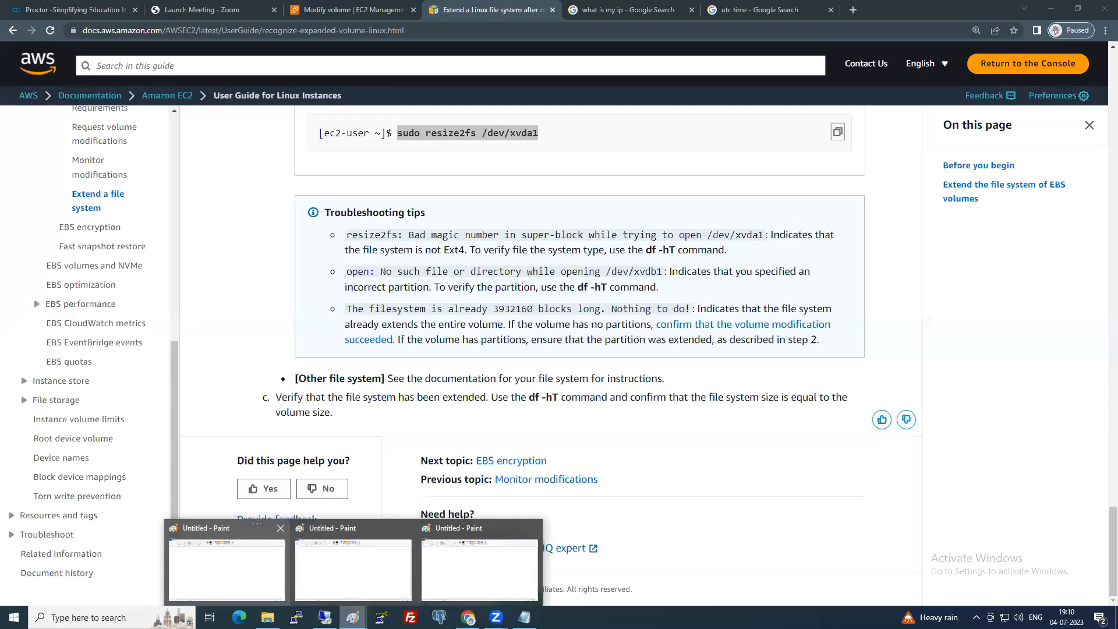
click(214, 561)
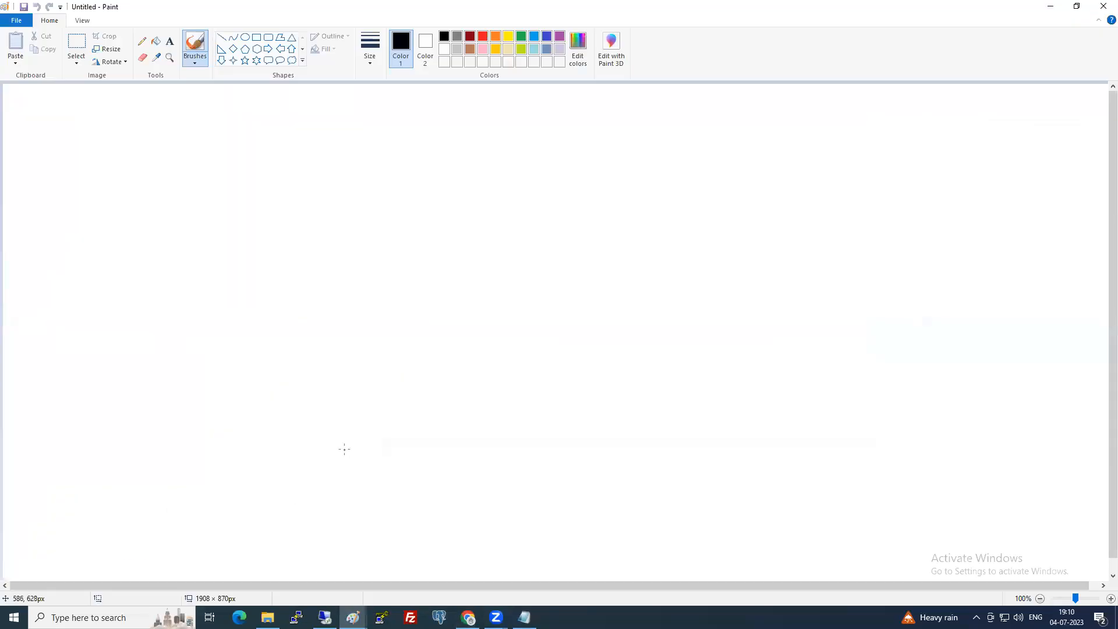
click(255, 38)
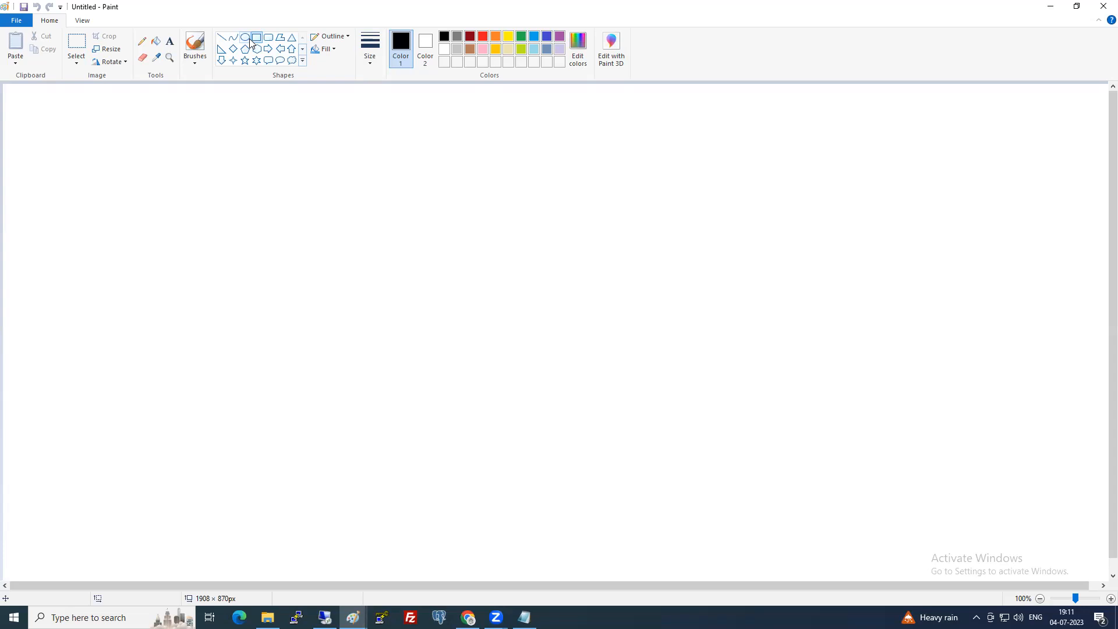
Draw a black-outlined rectangle on the left of the blank canvas, nudge it into place, and commit it.
drag(222, 180, 432, 318)
drag(389, 277, 388, 293)
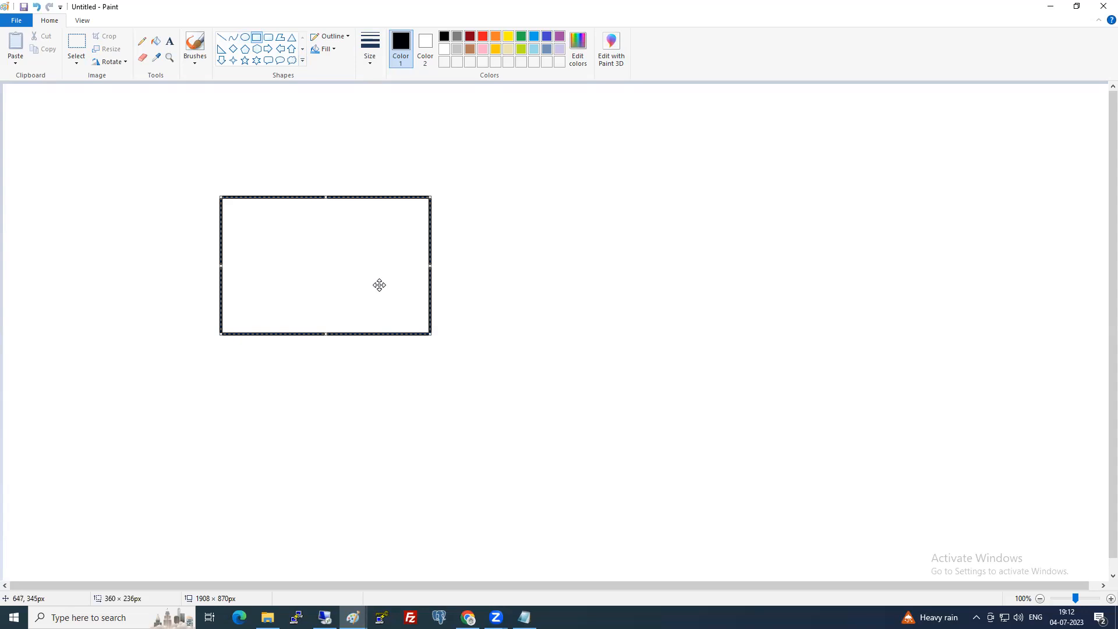
drag(379, 285, 354, 283)
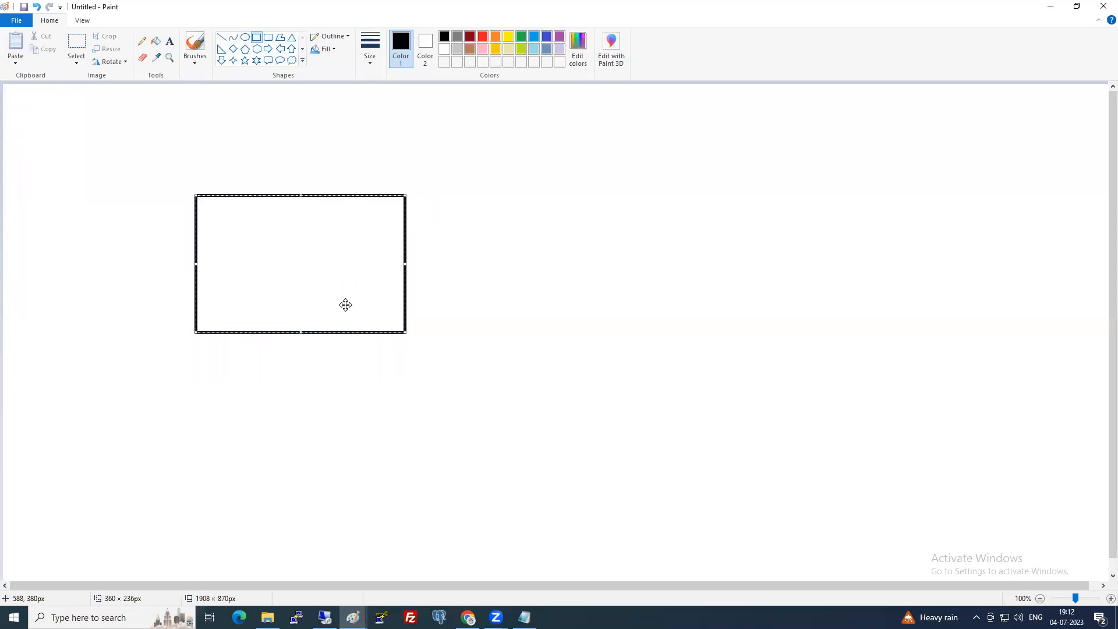
click(388, 386)
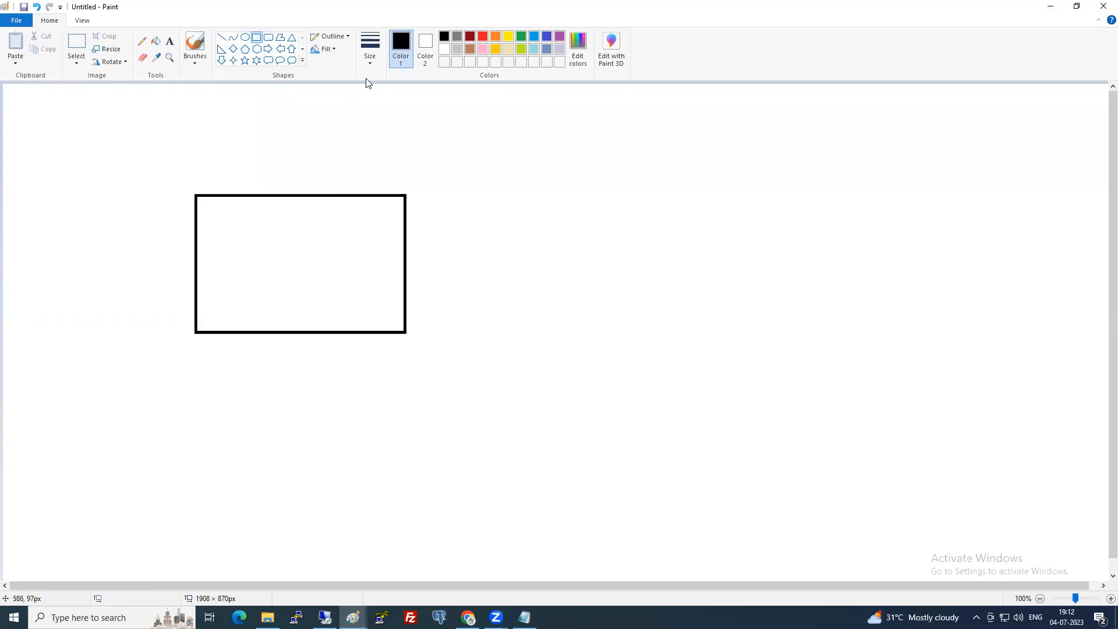
Draw an indigo rounded square at the bottom of the left rectangle.
click(268, 37)
click(546, 37)
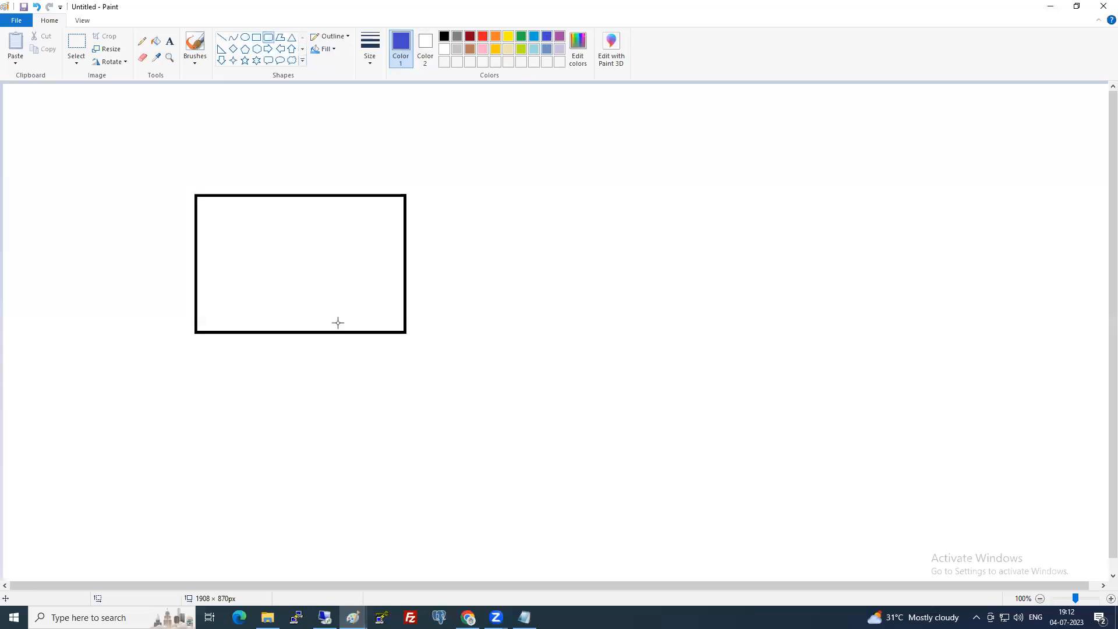
drag(223, 299, 296, 370)
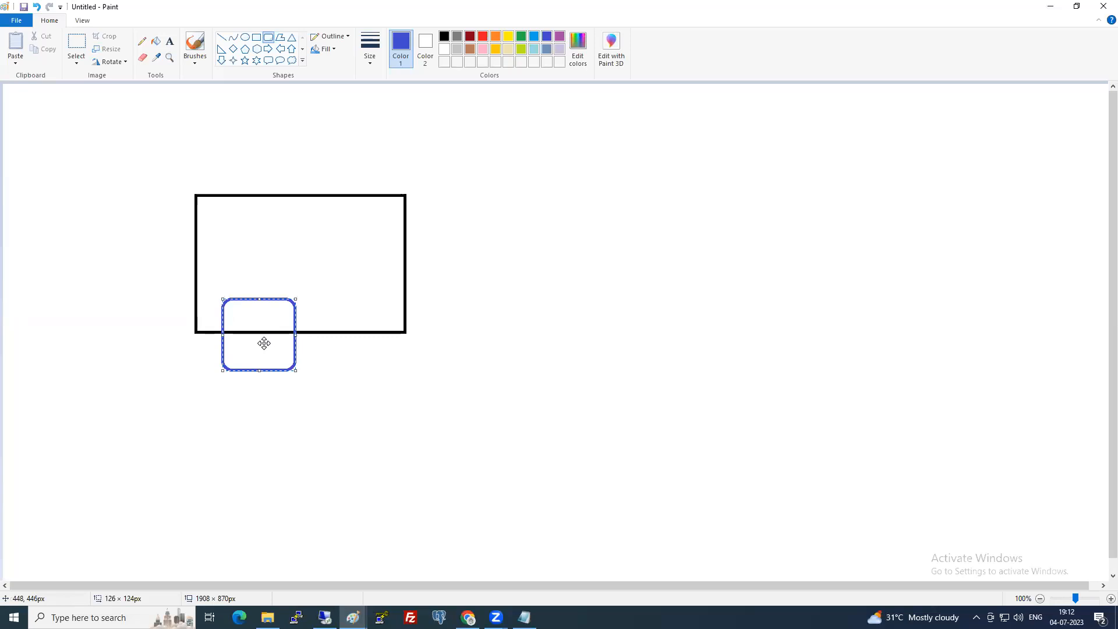
drag(264, 343, 260, 394)
click(444, 365)
Draw a blue X with a thicker pencil to the left of the rectangle.
click(142, 41)
click(378, 58)
click(396, 128)
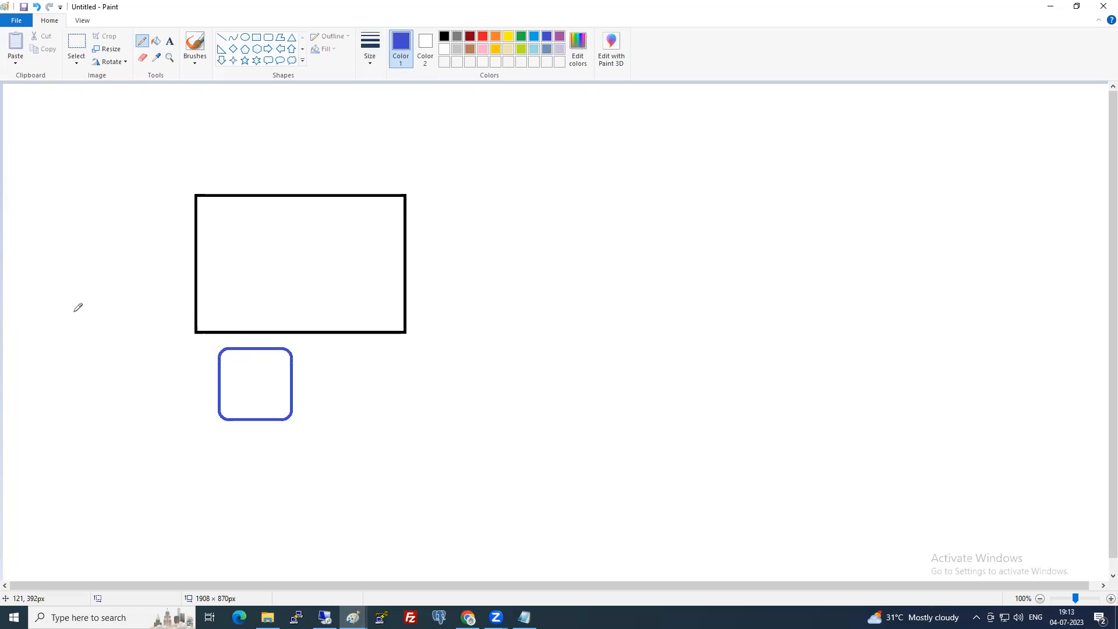
mouse_move(67, 336)
mouse_down()
mouse_move(93, 368)
mouse_move(66, 373)
mouse_up()
Draw a second black rectangle on the right side of the canvas.
click(256, 37)
click(445, 36)
drag(584, 197, 791, 330)
drag(736, 282, 726, 278)
click(635, 418)
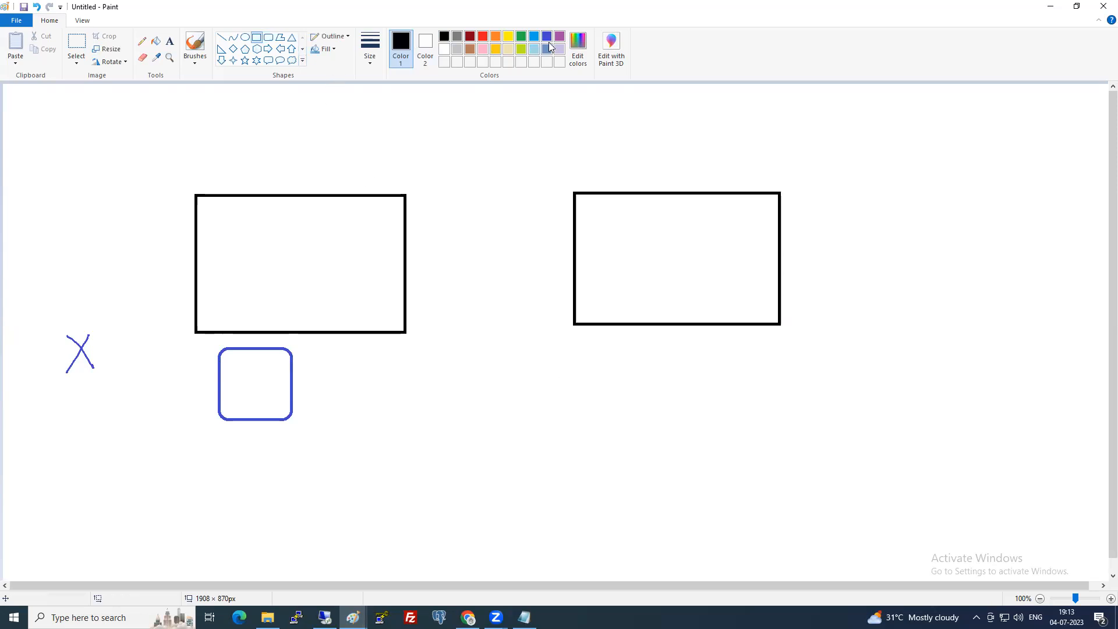
Draw a purple rounded square at the right rectangle's lower corner.
click(547, 36)
click(268, 37)
click(560, 36)
drag(593, 305, 648, 376)
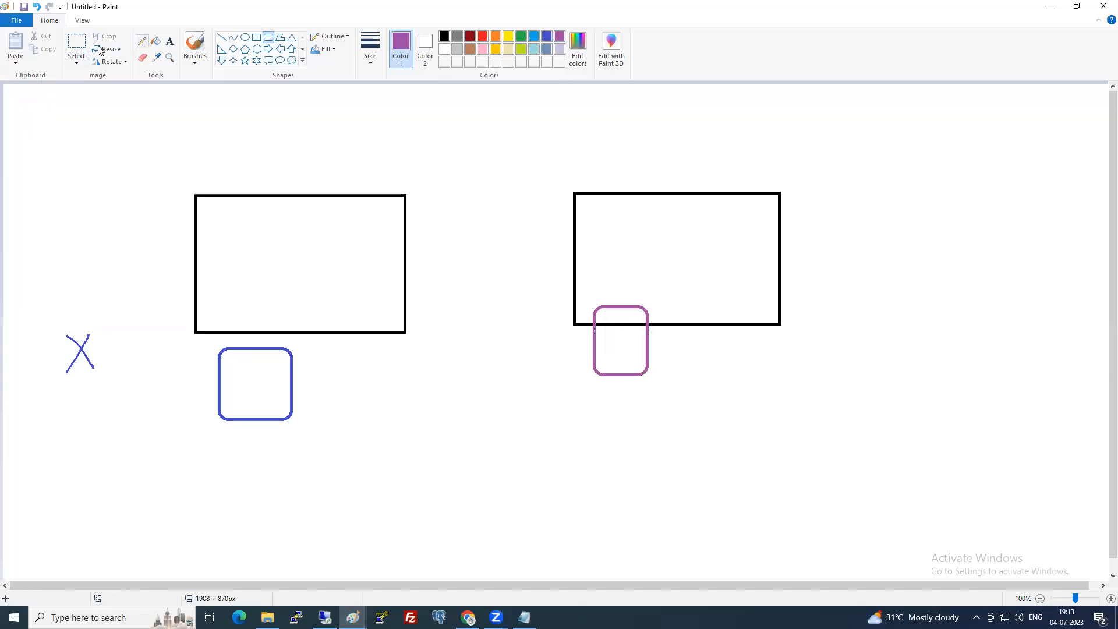
Select the blue rounded square and move it beside the purple one.
click(76, 42)
drag(217, 345, 304, 433)
drag(274, 382, 745, 339)
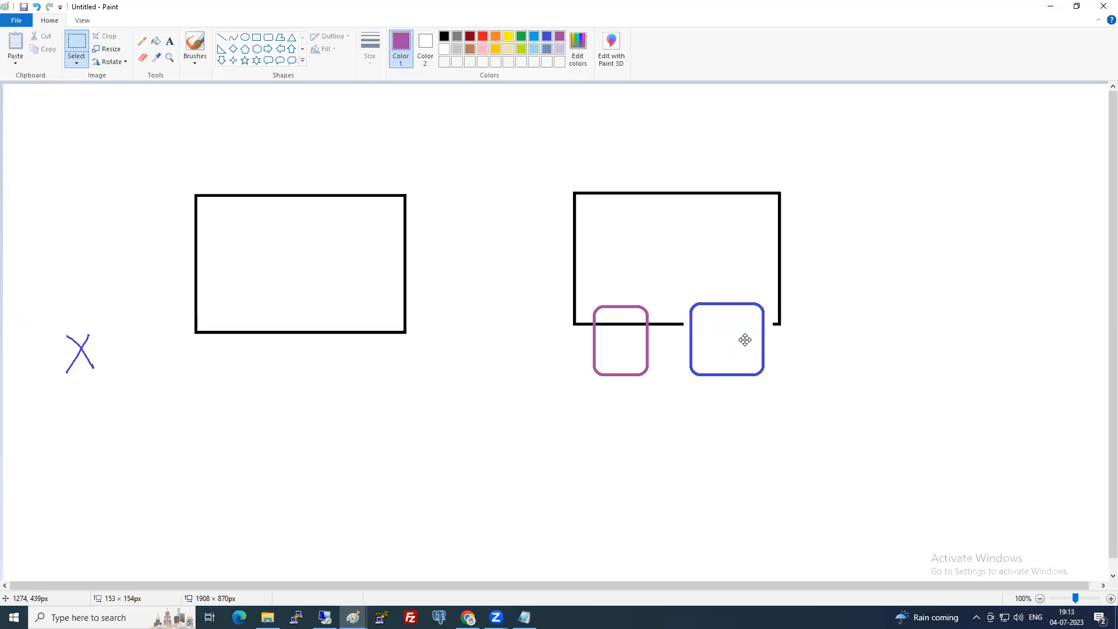
mouse_move(744, 340)
mouse_down()
mouse_move(739, 357)
mouse_move(349, 357)
mouse_move(272, 327)
mouse_move(273, 376)
mouse_move(297, 403)
mouse_move(522, 474)
mouse_move(673, 455)
mouse_move(732, 391)
mouse_move(739, 340)
mouse_up()
click(679, 387)
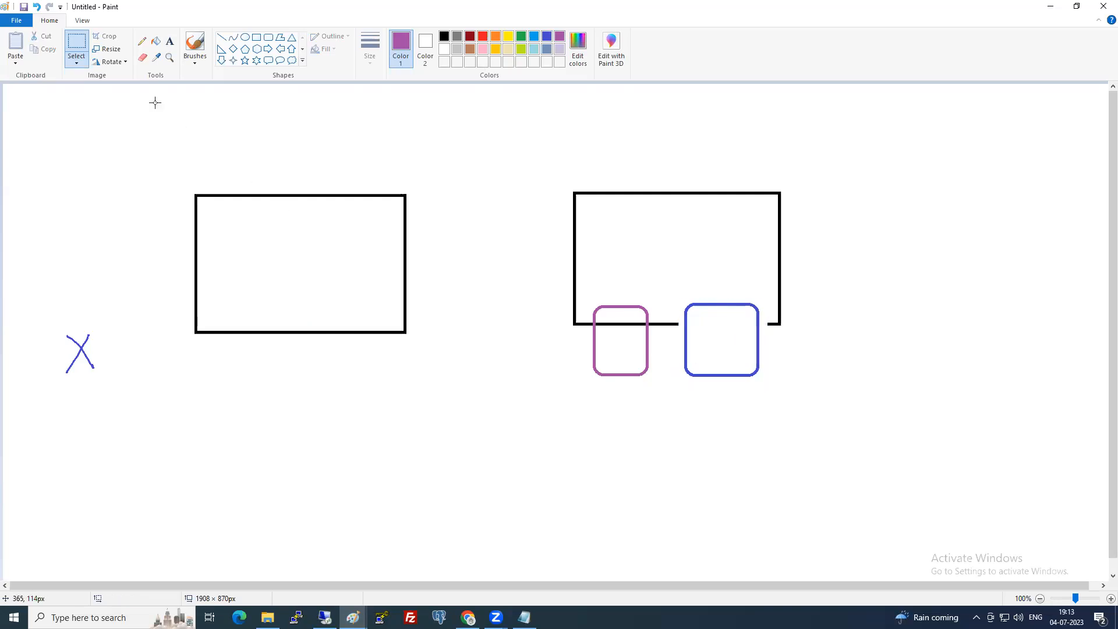
click(142, 41)
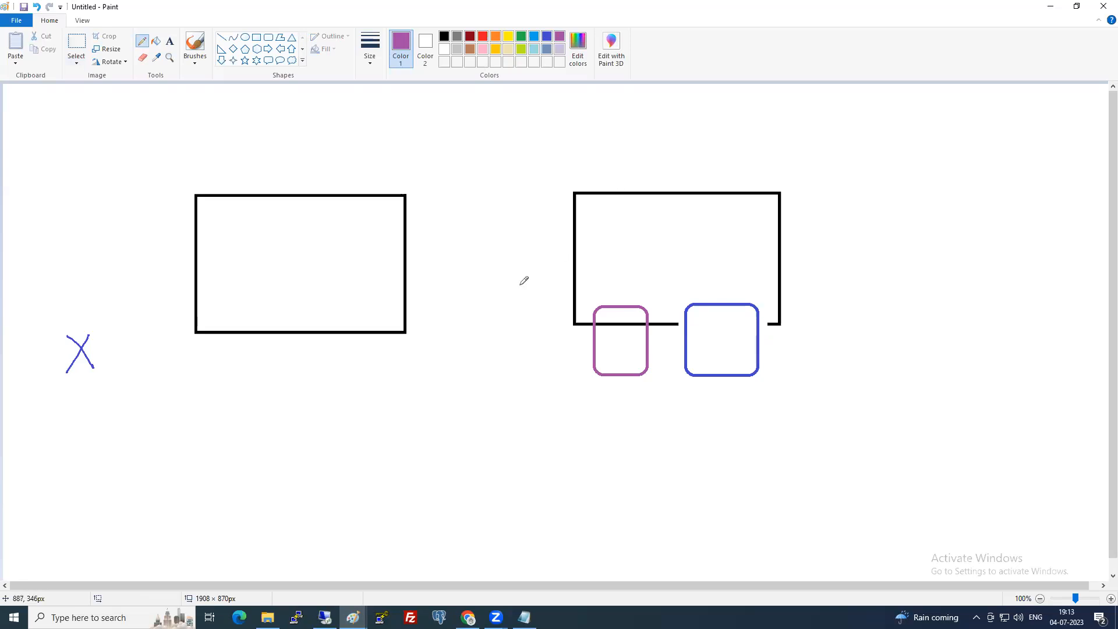
Draw a purple arrow into the blue square, a dash inside it, and a curved arrow back to the left rectangle.
mouse_move(520, 285)
mouse_down()
mouse_move(589, 232)
mouse_move(656, 245)
mouse_move(688, 295)
mouse_move(702, 285)
mouse_up()
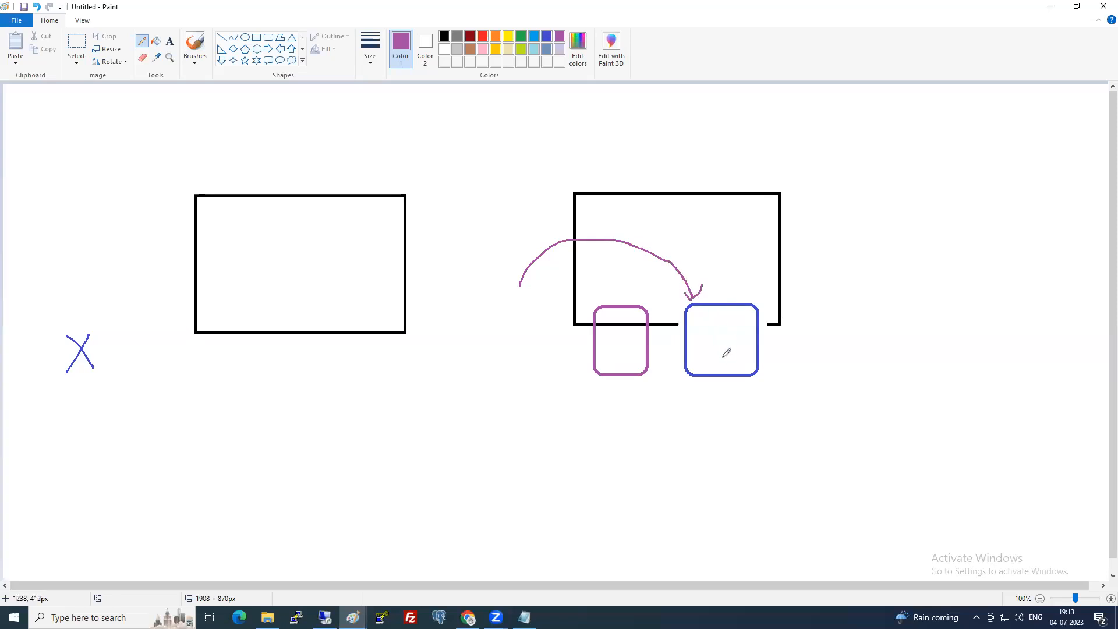
drag(718, 344, 741, 344)
mouse_move(736, 390)
mouse_down()
mouse_move(686, 437)
mouse_move(529, 469)
mouse_up()
mouse_move(396, 445)
mouse_down()
mouse_move(309, 347)
mouse_move(303, 358)
mouse_move(325, 351)
mouse_up()
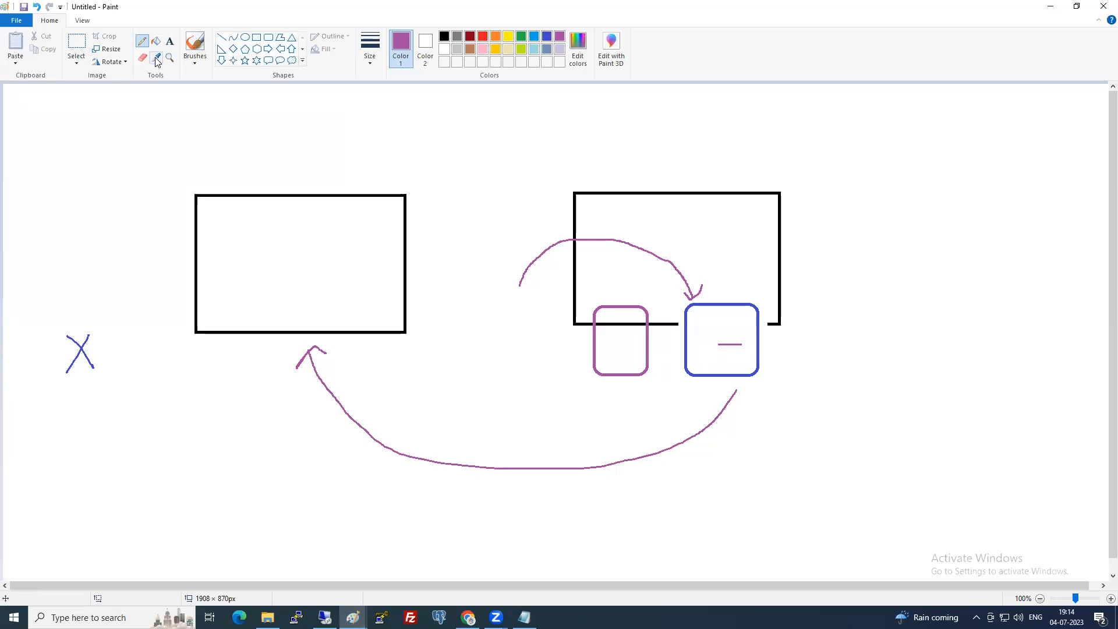
Add the label "create a new pem and launch new ec2" above the right rectangle.
click(169, 40)
click(610, 161)
text(create a mnew)
key(BackSpace)
key(BackSpace)
key(BackSpace)
key(BackSpace)
key(BackSpace)
text(new pem and)
text( launch new)
text( ec)
text(2)
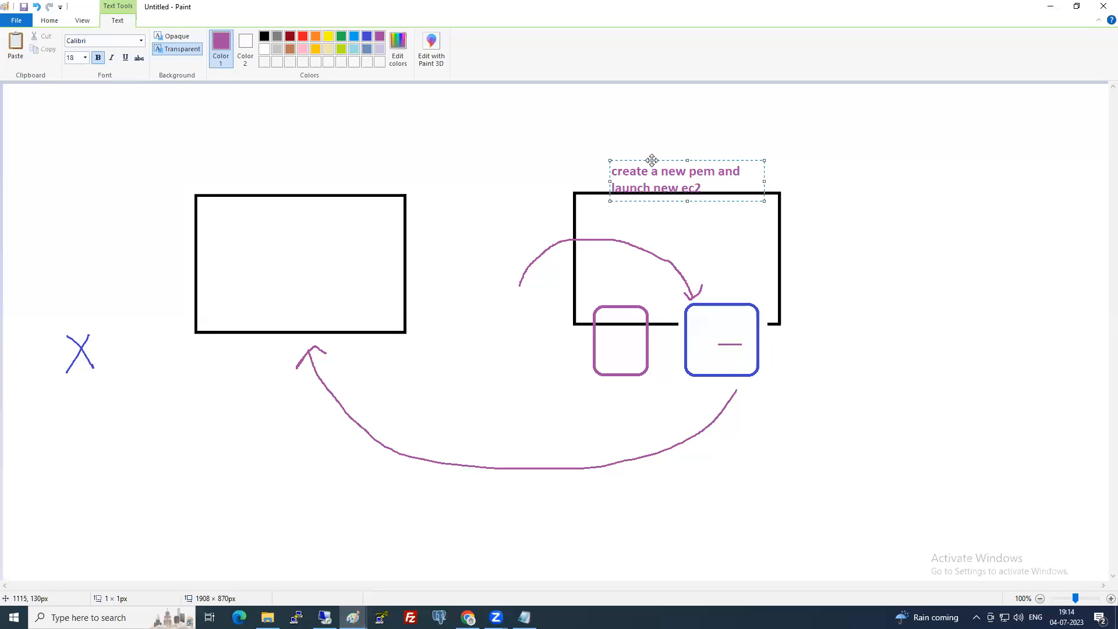
drag(651, 160, 643, 134)
click(584, 259)
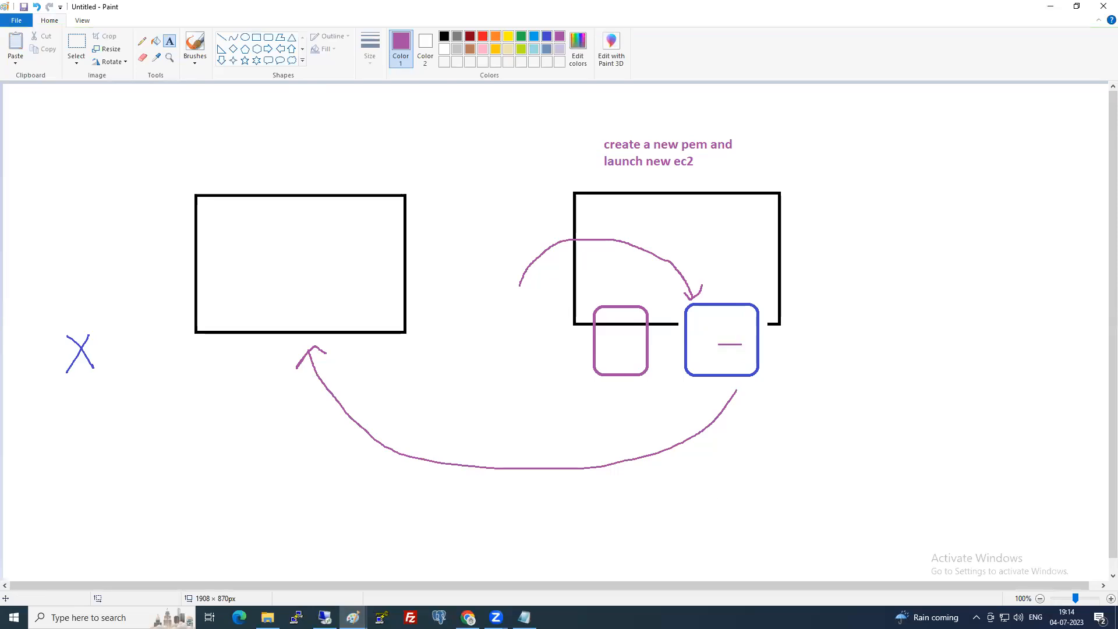
Switch to the Tasks notes in Notepad and look them over.
click(525, 617)
scroll(333, 352, down, 1)
scroll(333, 352, up, 1)
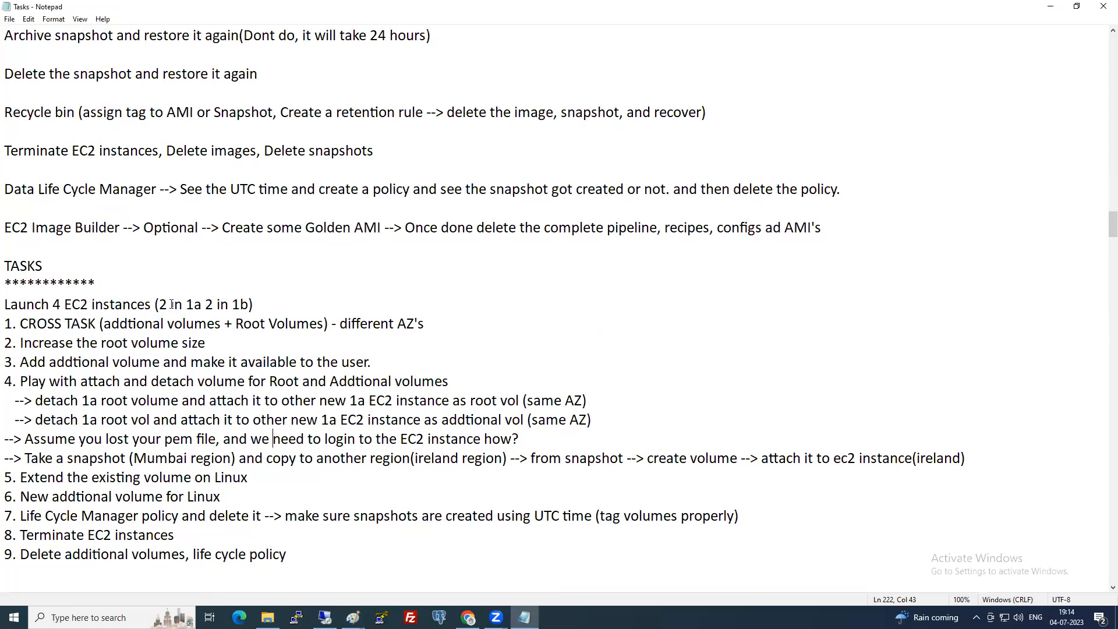
drag(205, 303, 302, 302)
click(14, 325)
drag(17, 323, 436, 320)
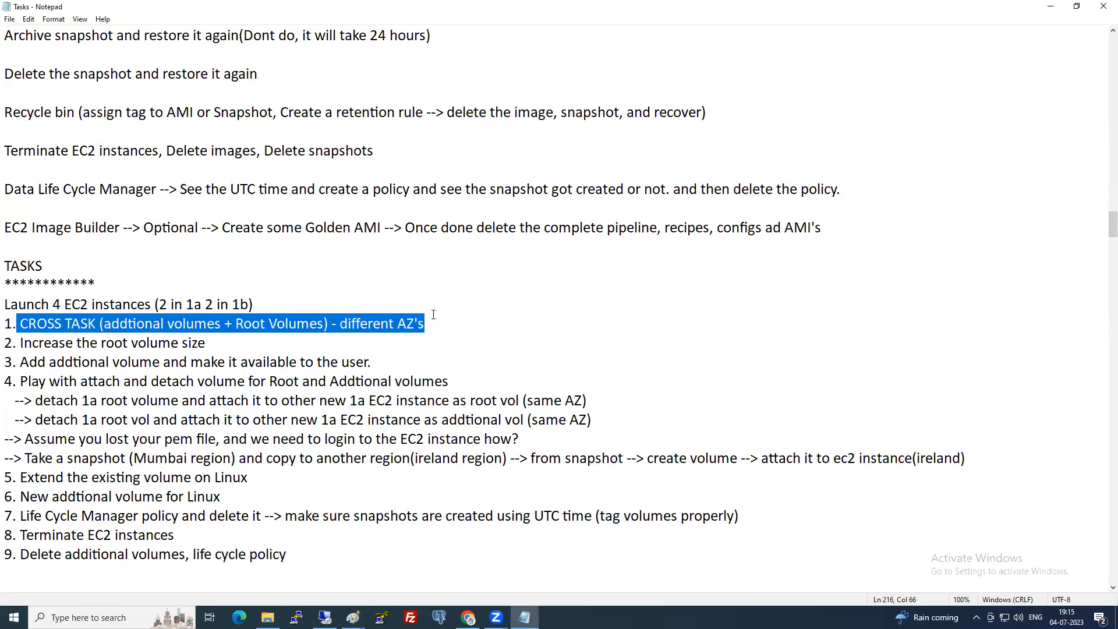
click(213, 364)
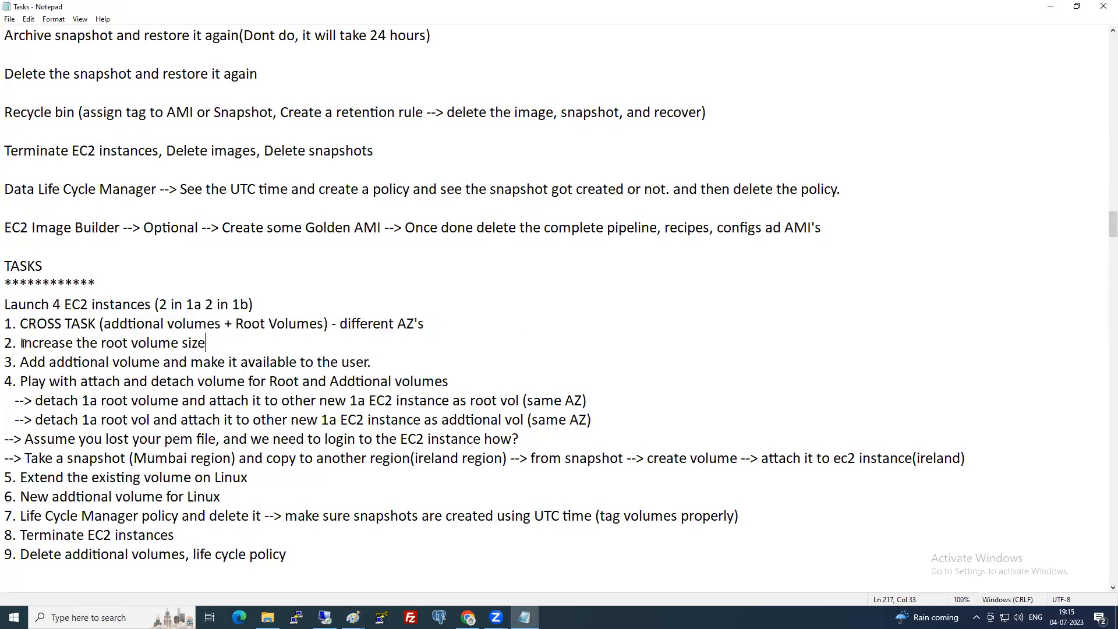
drag(24, 343, 210, 342)
drag(26, 361, 373, 362)
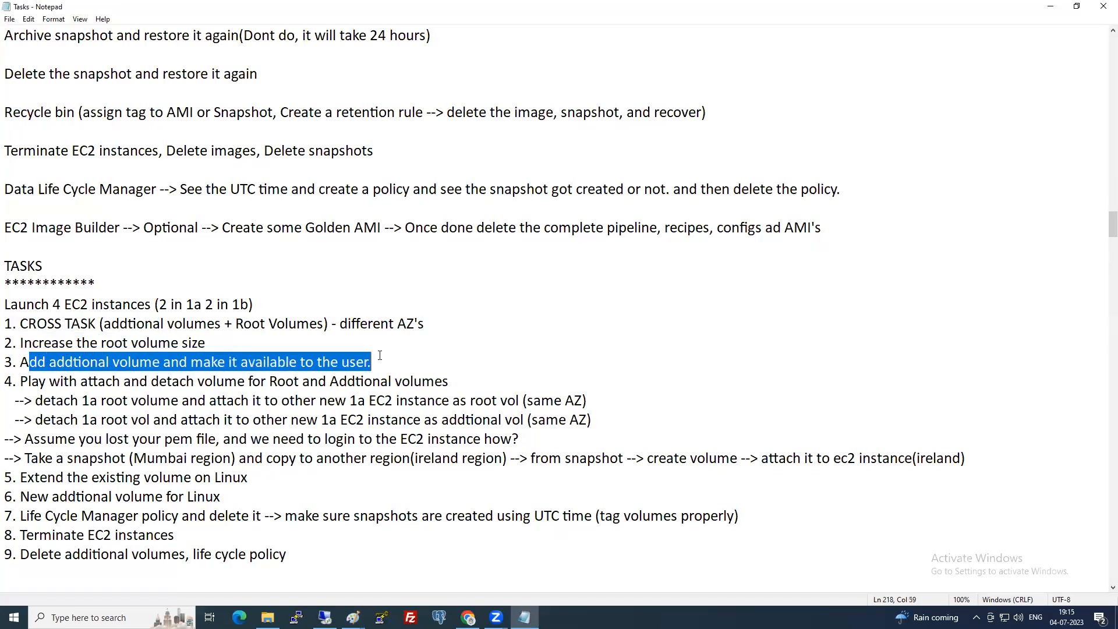
click(357, 400)
drag(22, 382, 448, 382)
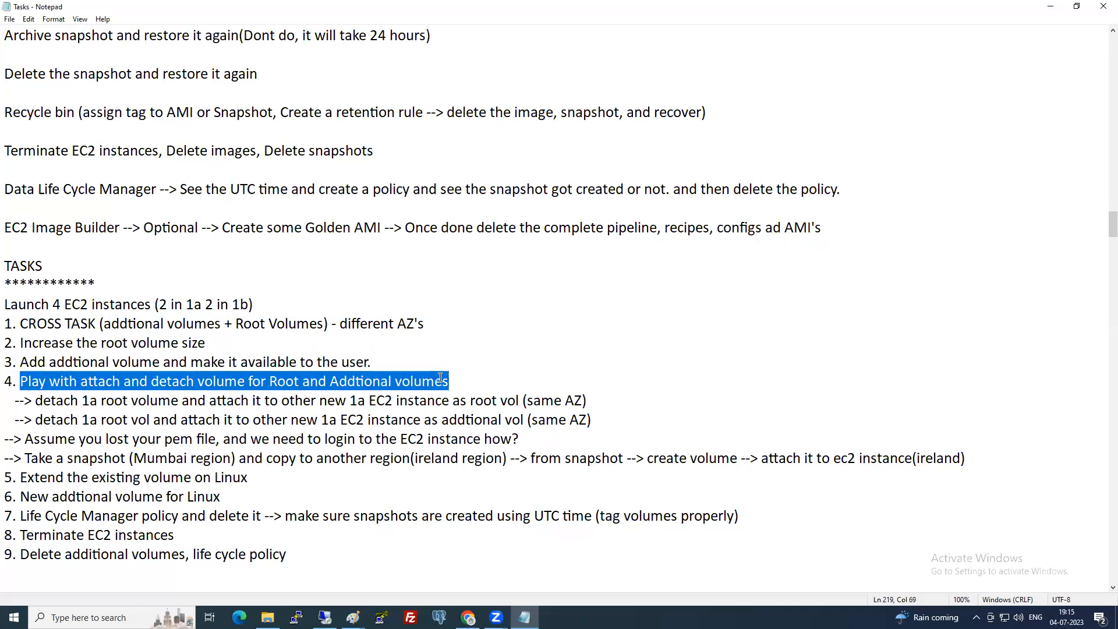
click(407, 419)
drag(27, 441, 522, 440)
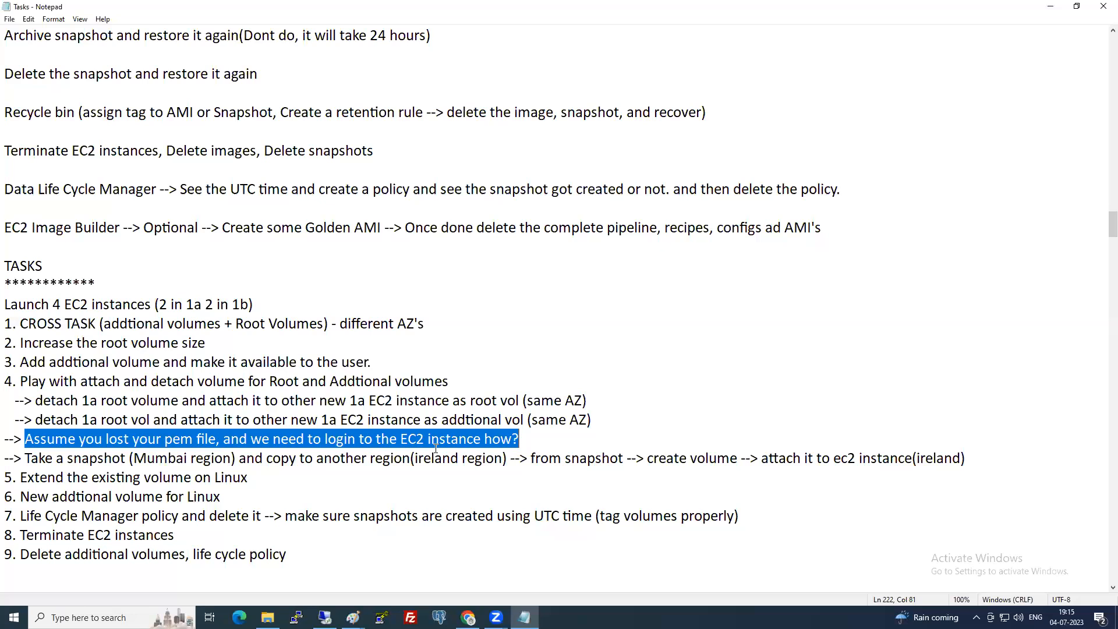
click(295, 459)
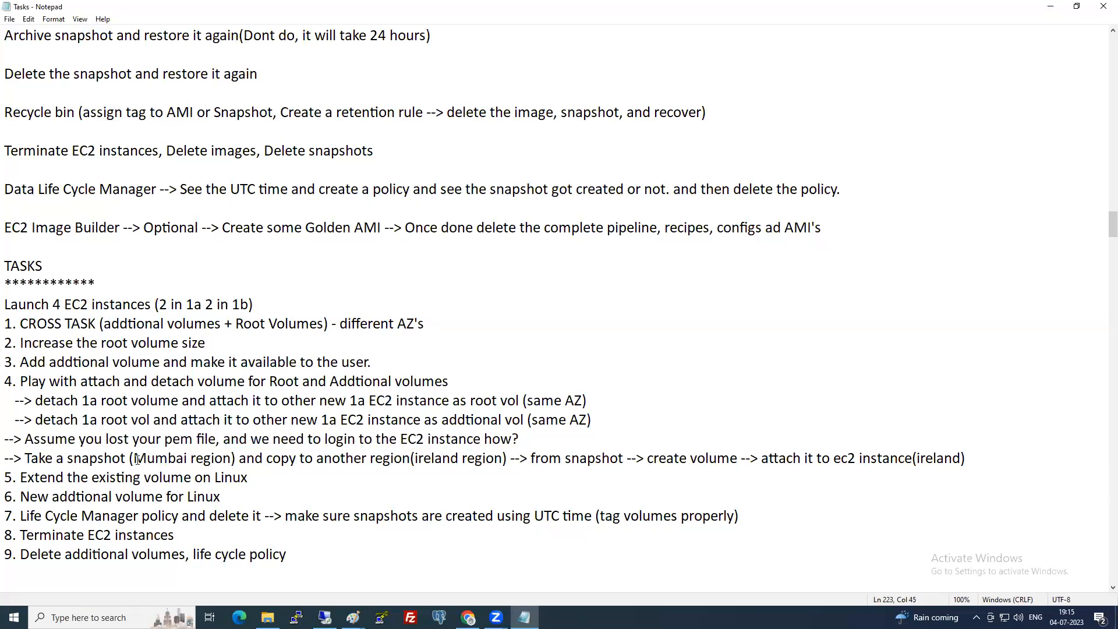
drag(19, 456, 513, 459)
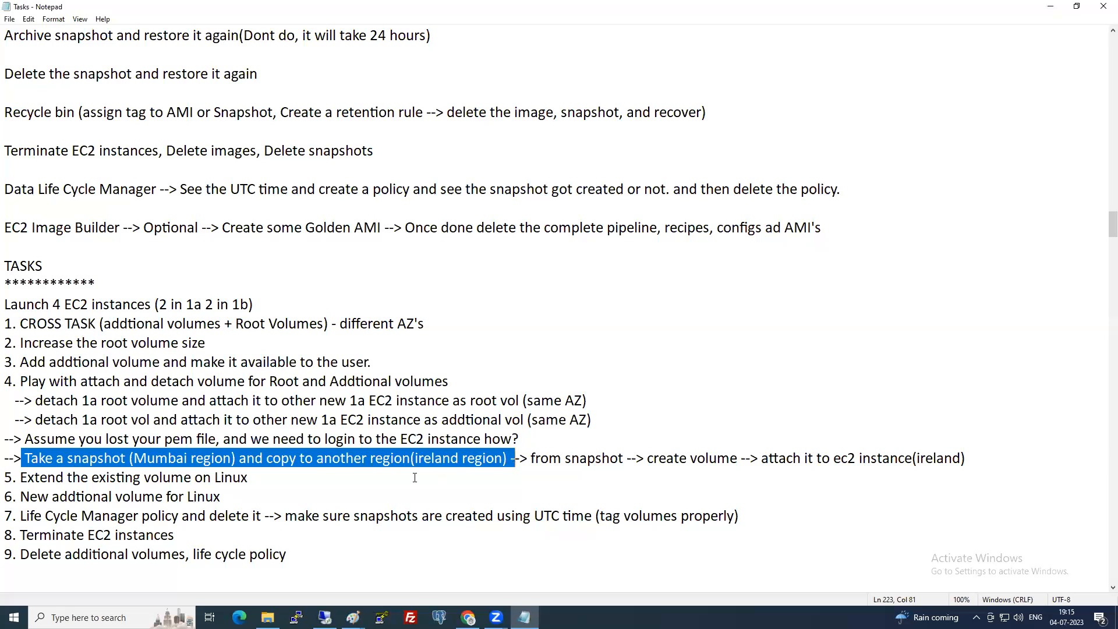
click(512, 477)
drag(20, 477, 255, 477)
drag(29, 496, 222, 496)
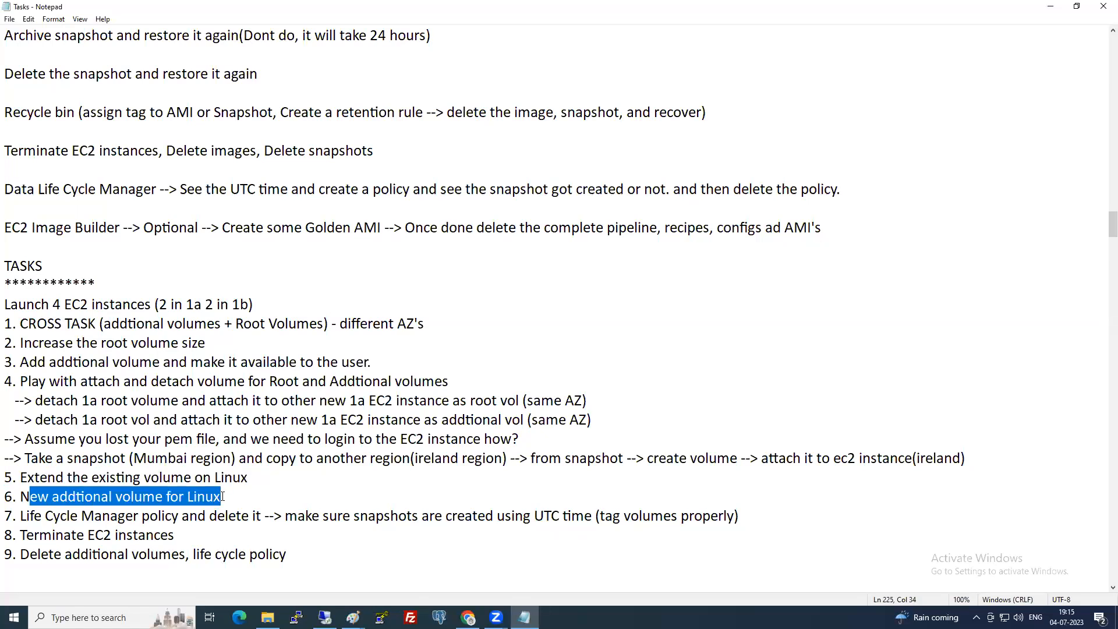
click(248, 518)
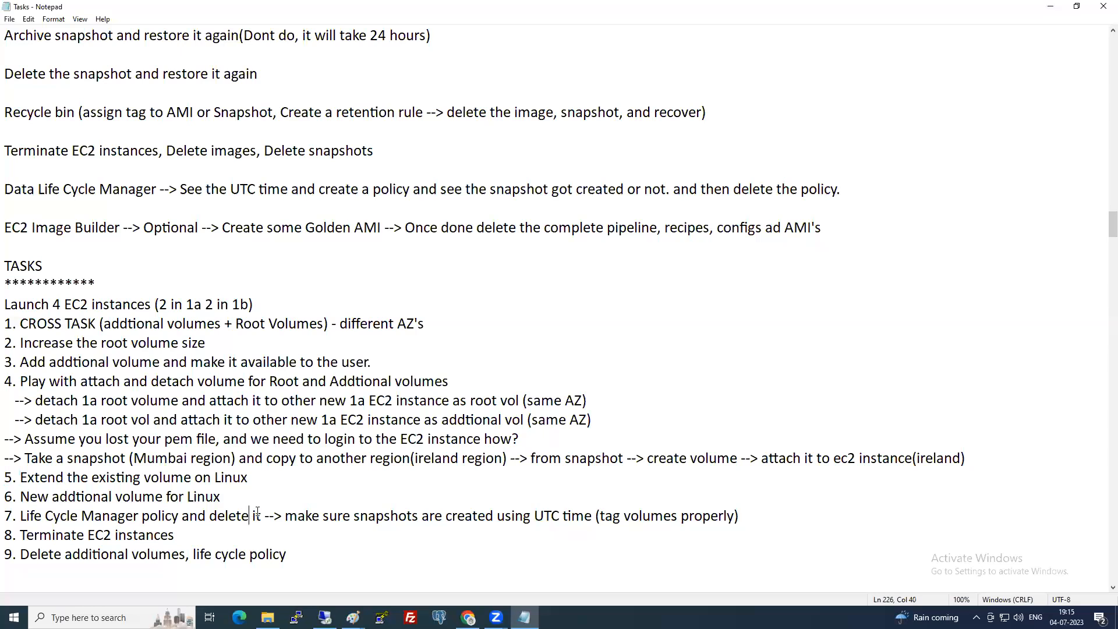
drag(534, 516, 559, 514)
click(497, 515)
click(180, 533)
click(298, 553)
drag(296, 555, 8, 266)
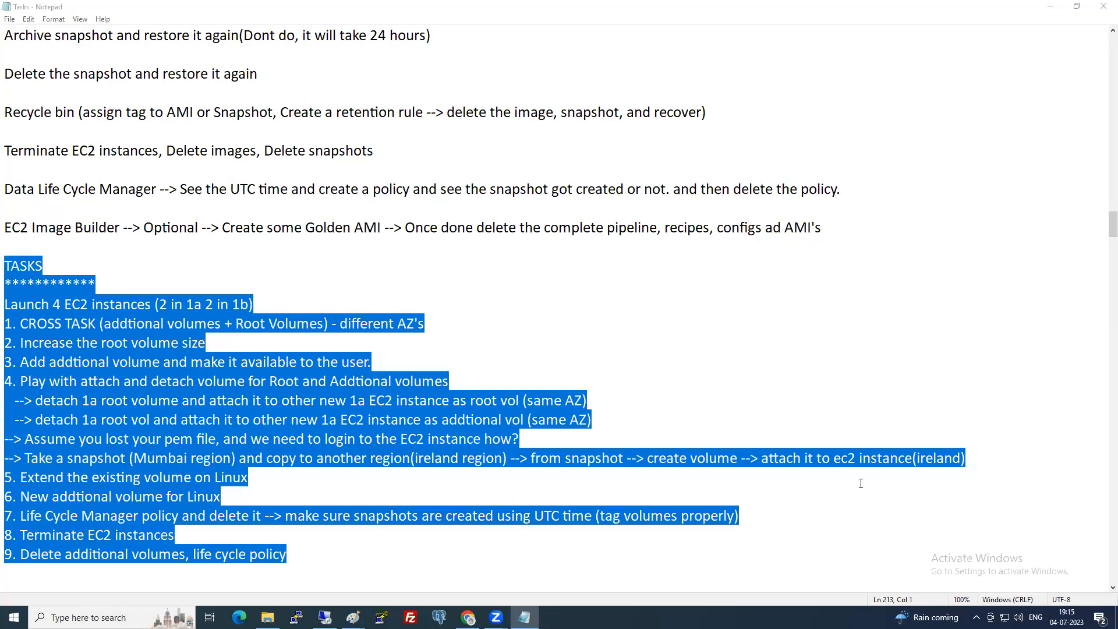
click(543, 370)
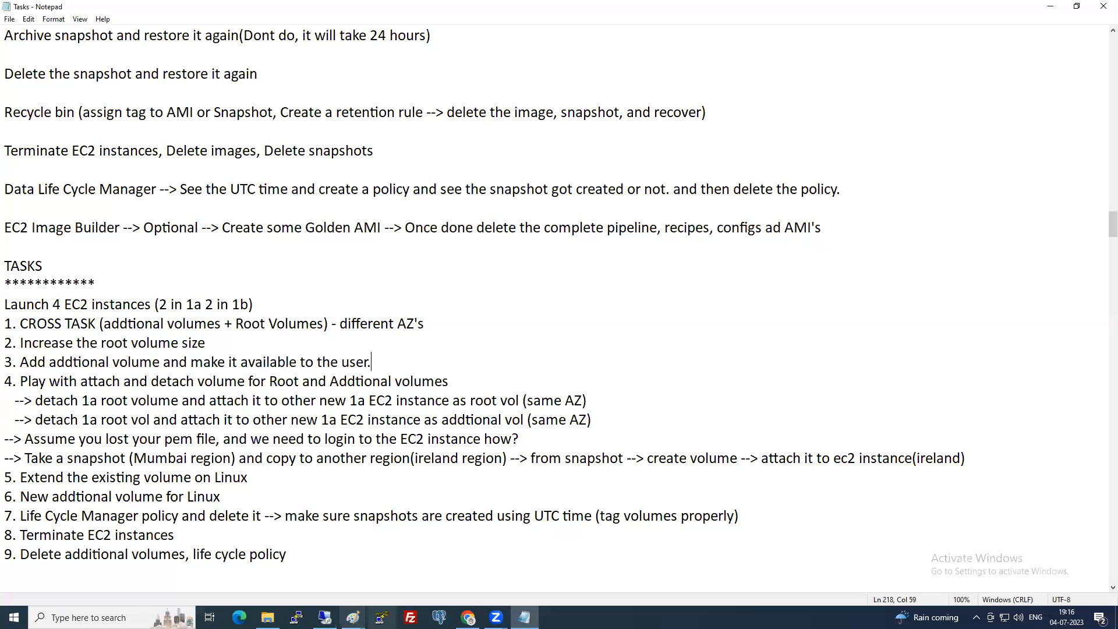
Return to the browser and abandon the pending volume modification.
click(468, 618)
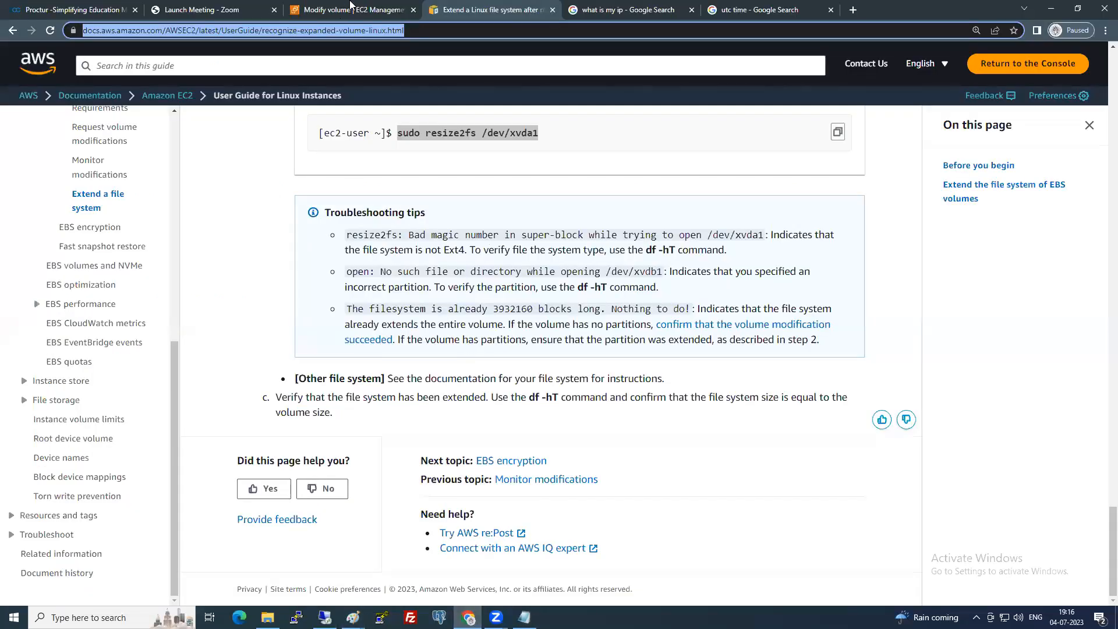
key(ctrl+shift+Tab)
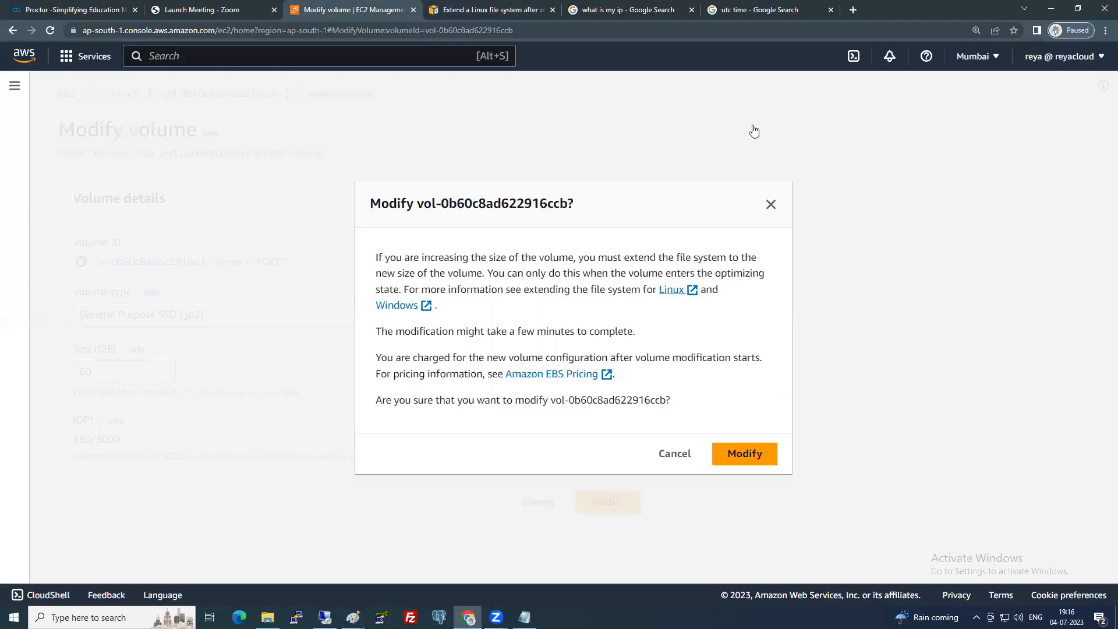
click(674, 453)
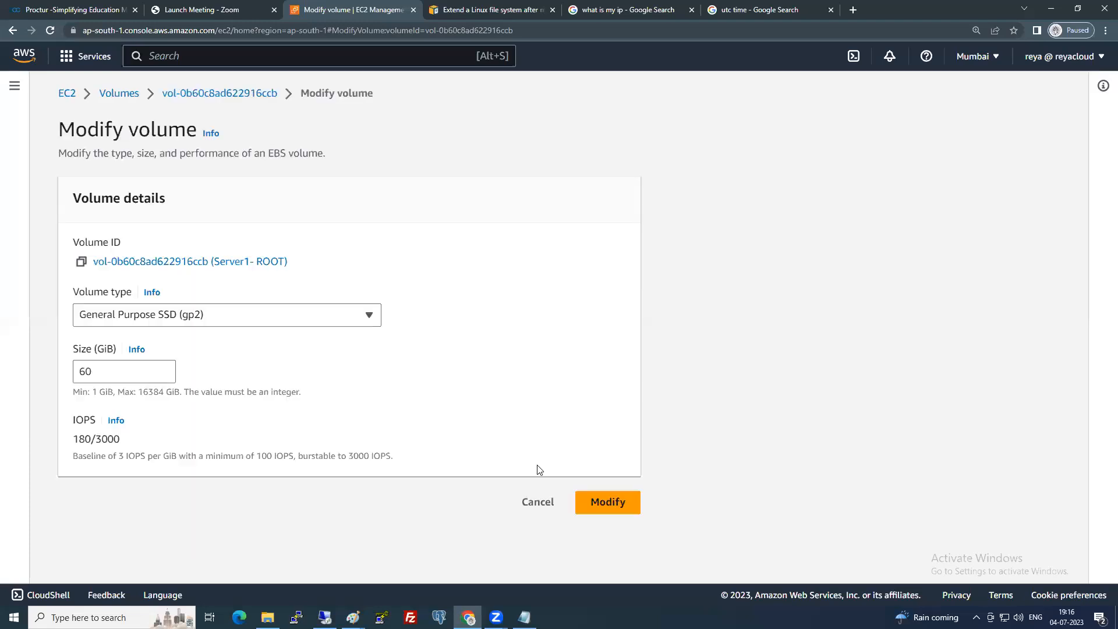
click(531, 501)
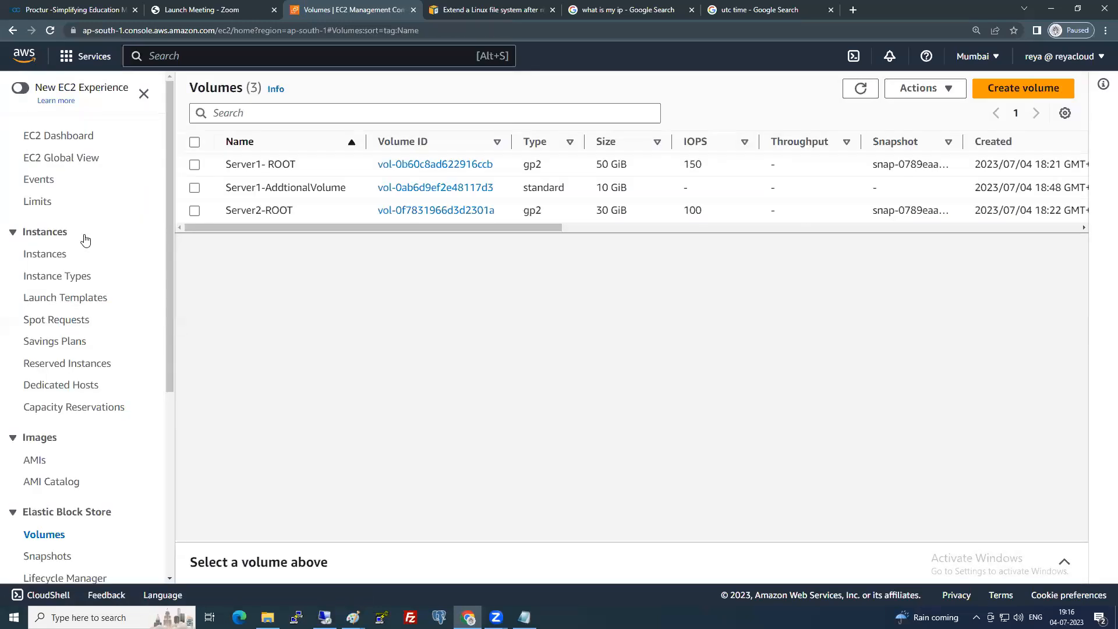
Review the Instances, Snapshots and Volumes lists, then return to Instances.
click(50, 260)
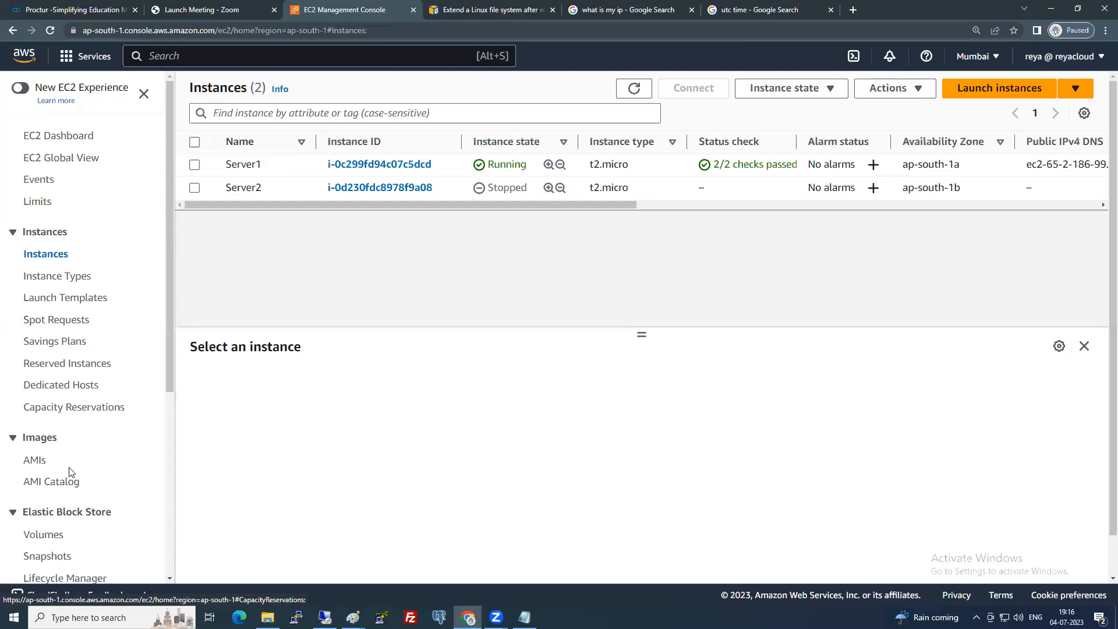
scroll(70, 472, down, 2)
click(48, 440)
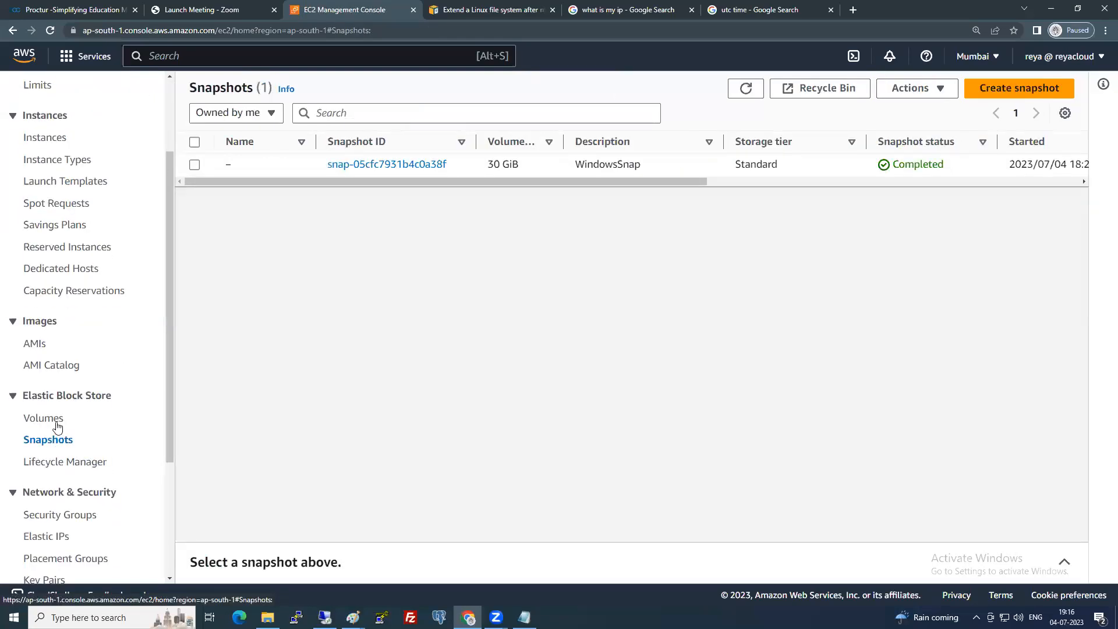
click(56, 425)
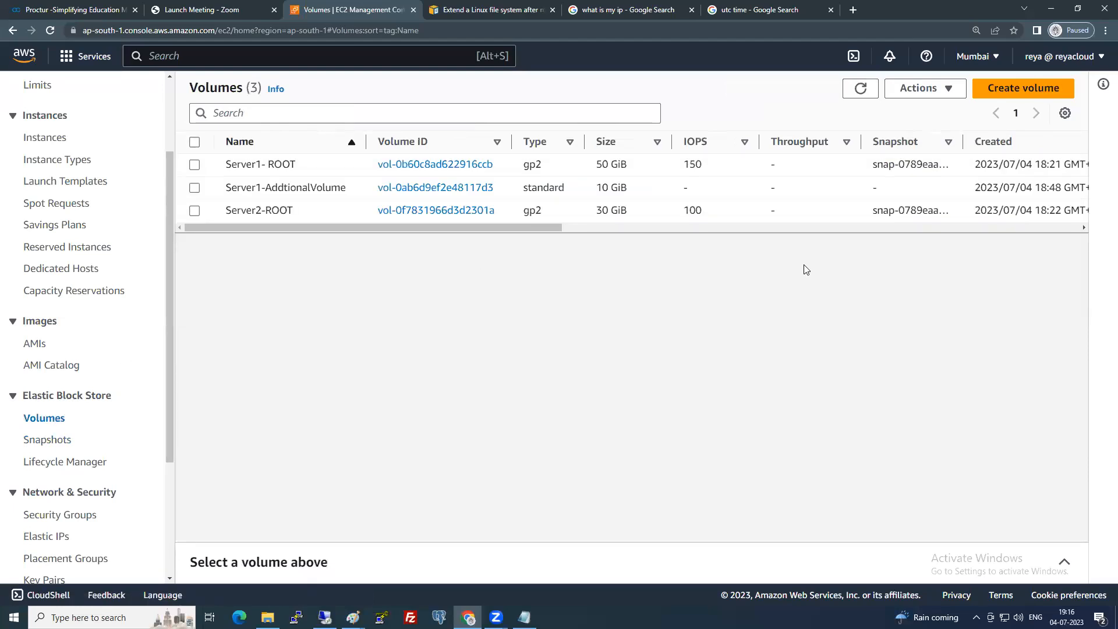
scroll(69, 306, up, 2)
click(52, 255)
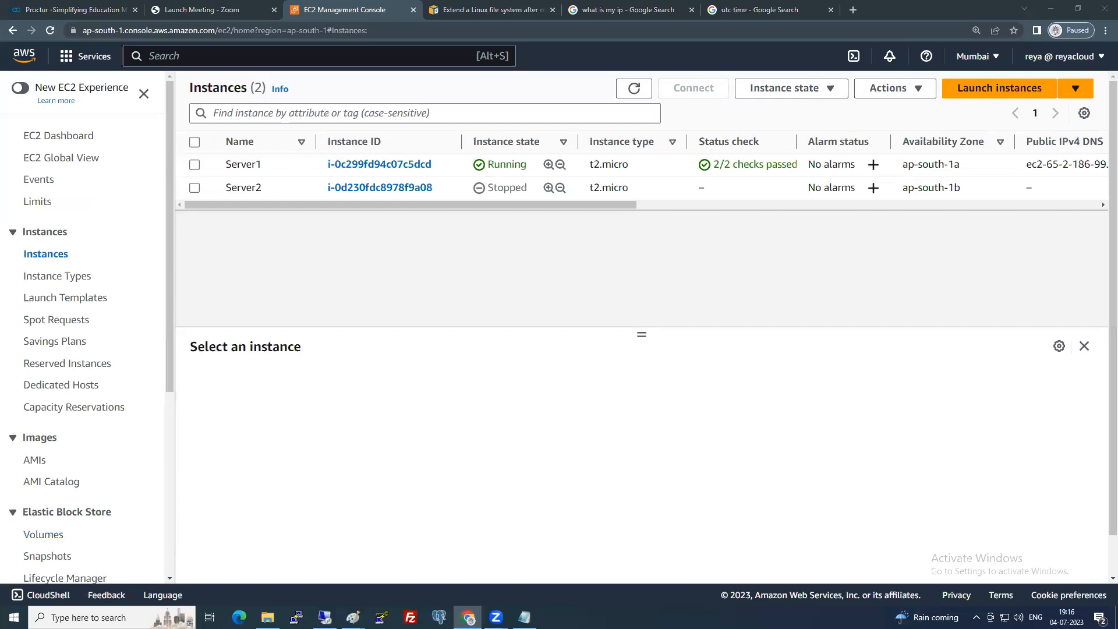
scroll(102, 429, down, 3)
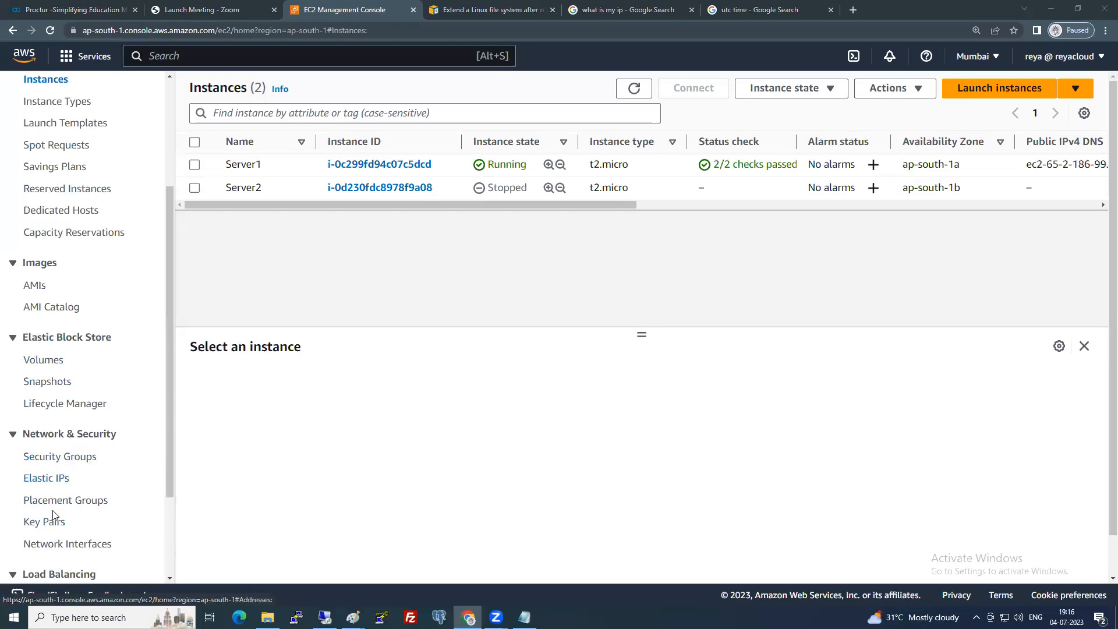
scroll(53, 515, down, 2)
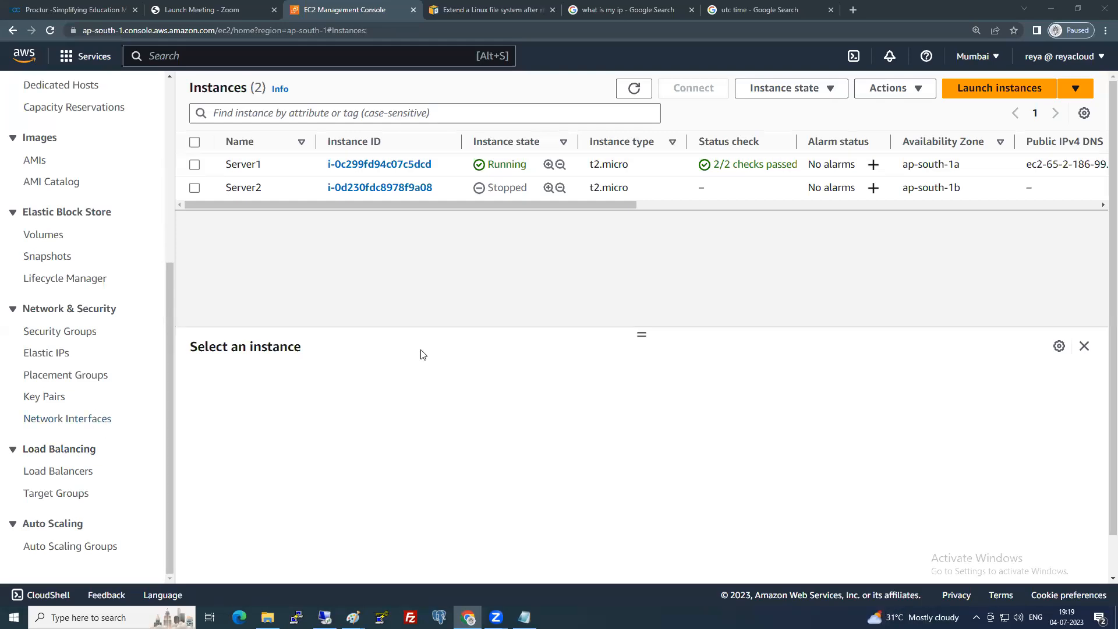
Select Server1 and Server2 and terminate both instances.
scroll(120, 377, up, 5)
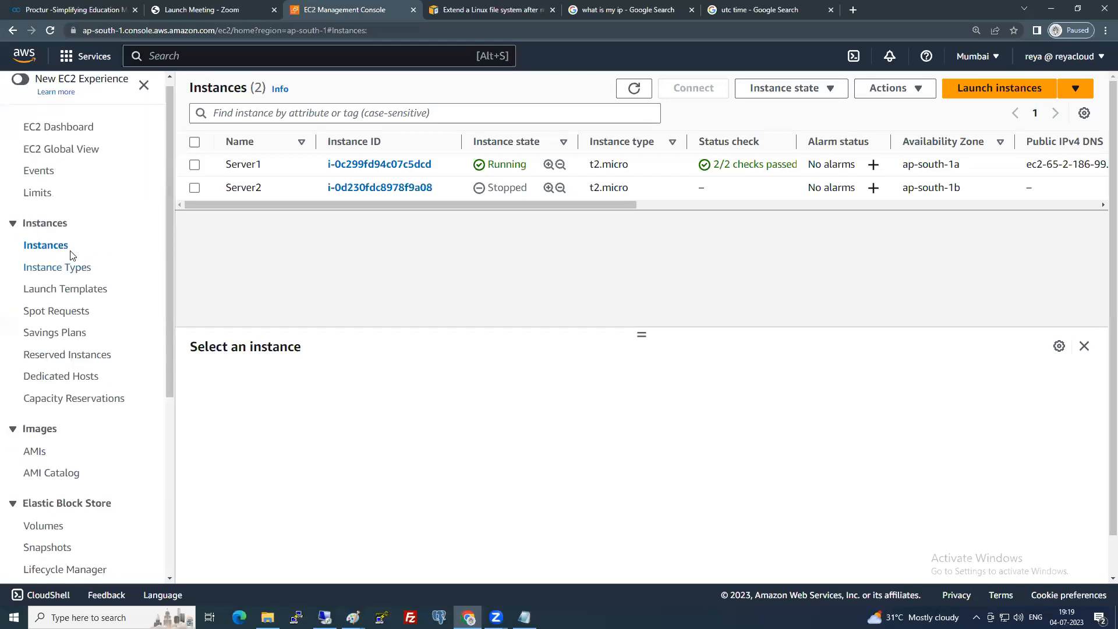
click(194, 165)
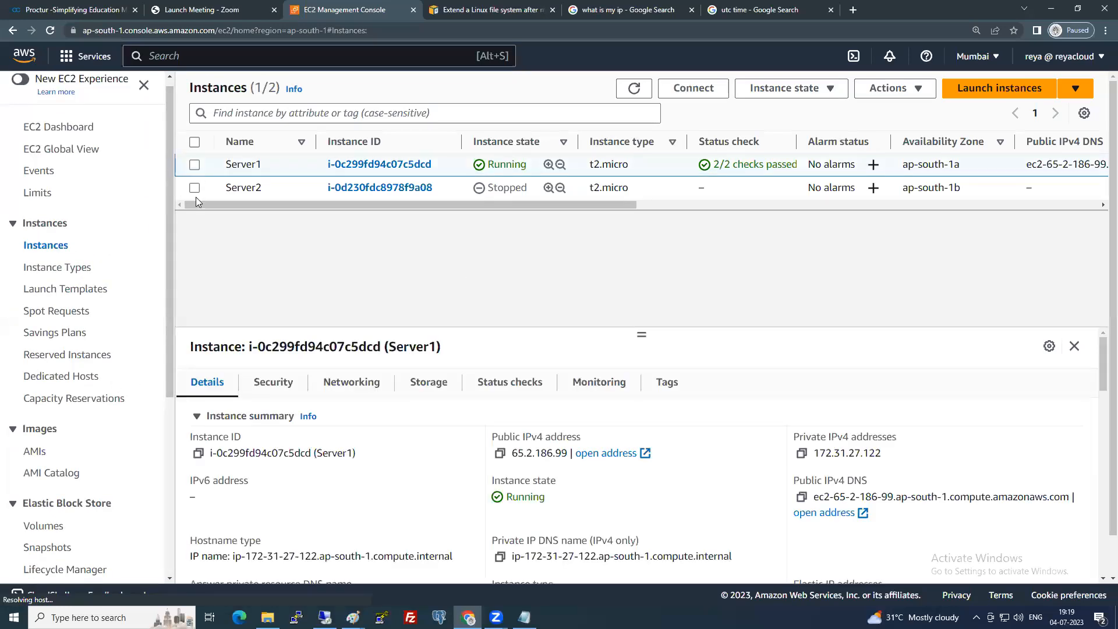
click(195, 188)
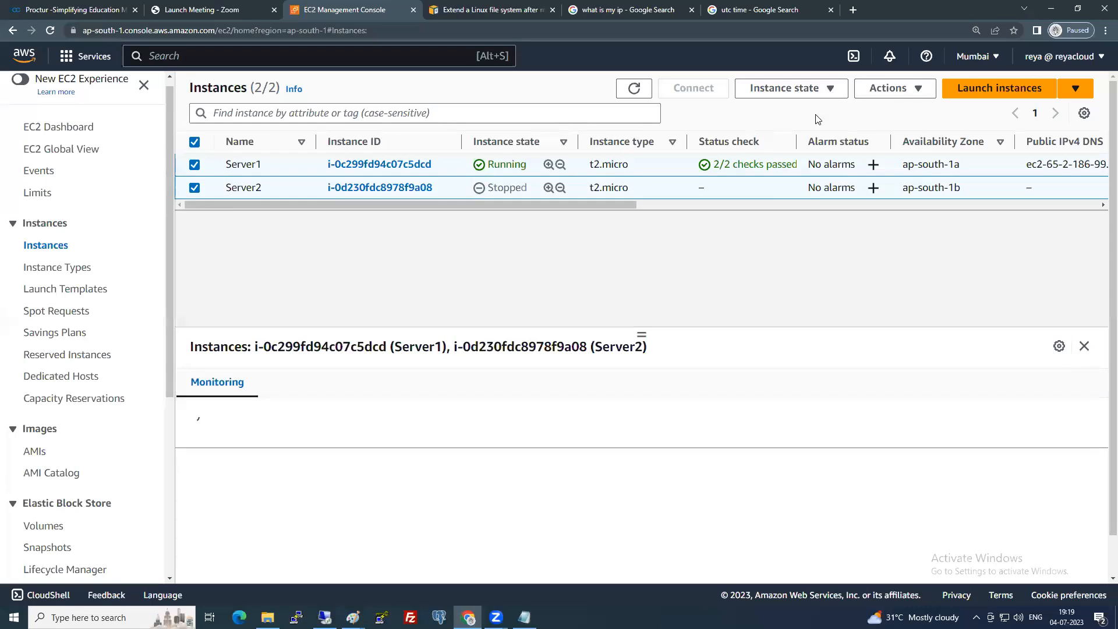
click(813, 92)
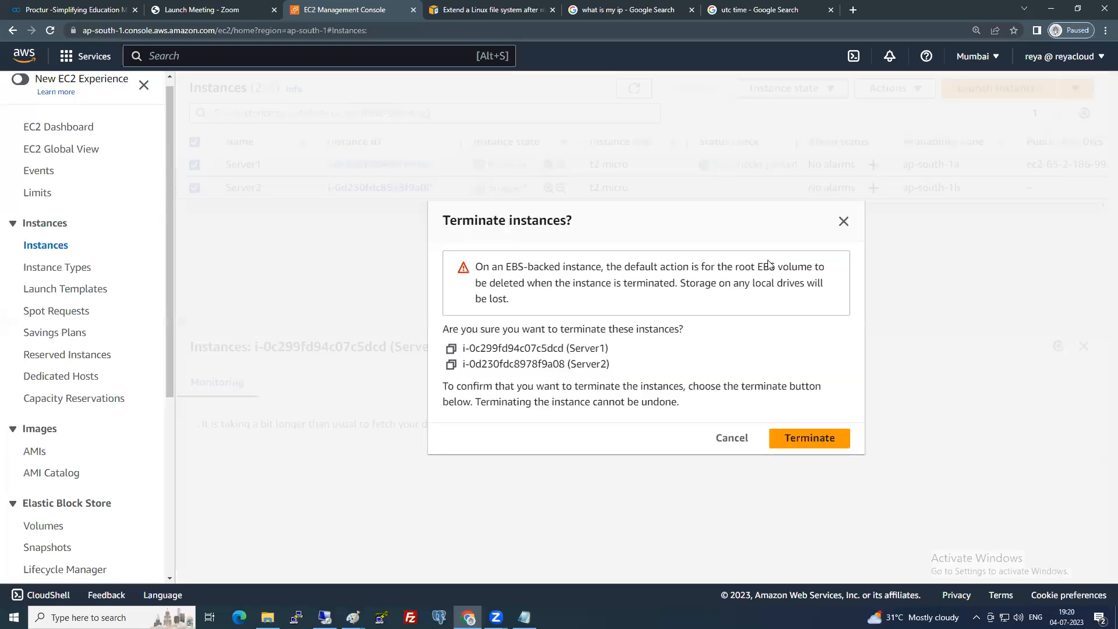
click(812, 442)
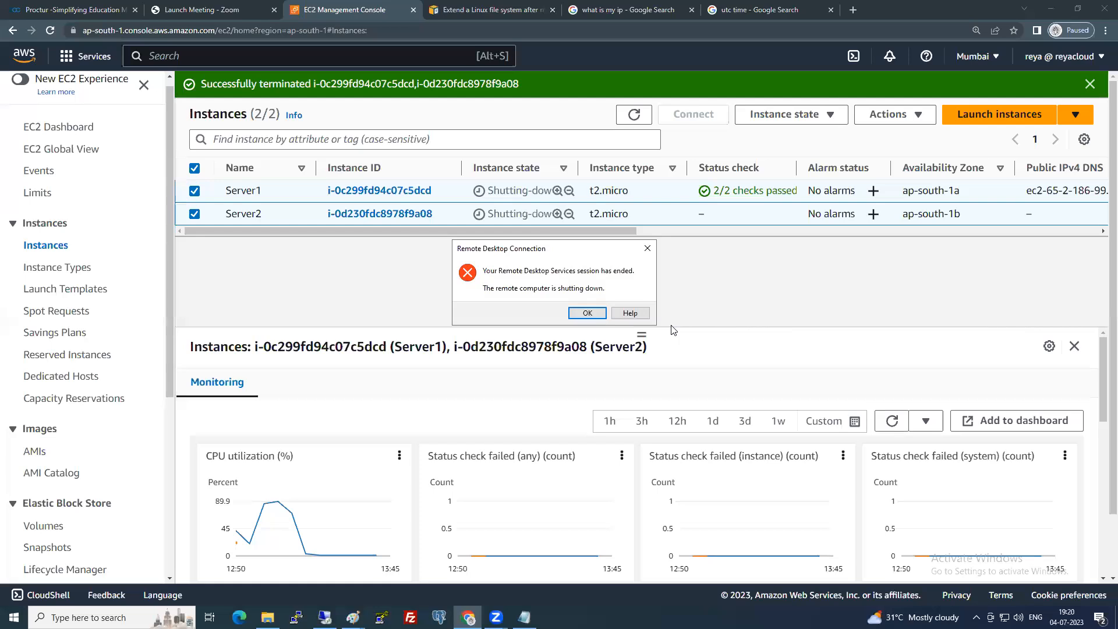
Close the ended Remote Desktop session and refresh the instance states.
click(586, 314)
click(663, 122)
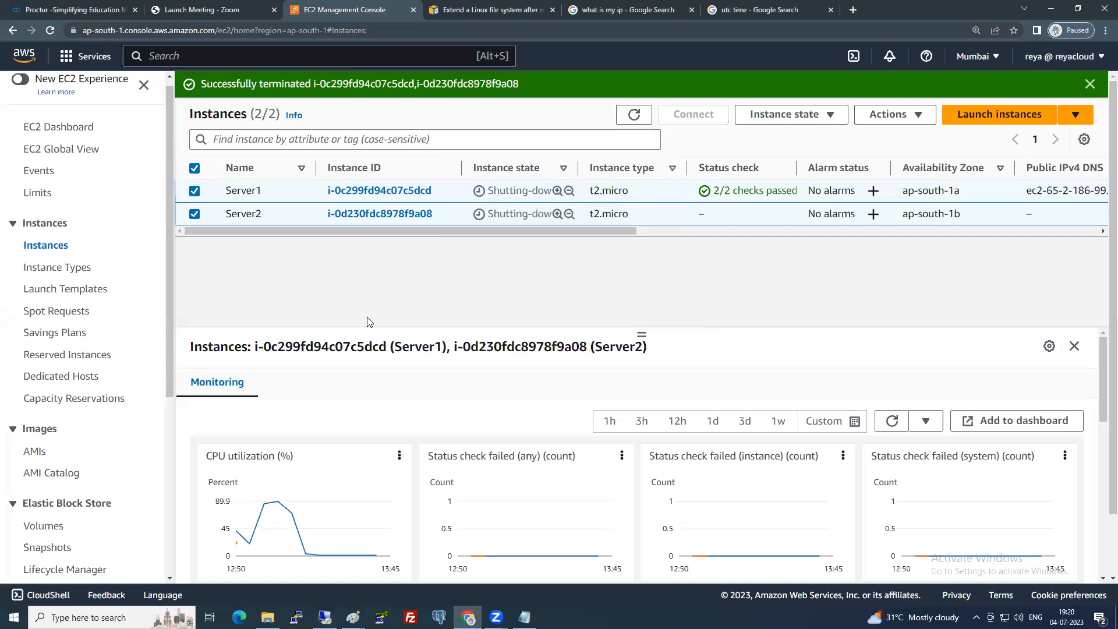
click(634, 115)
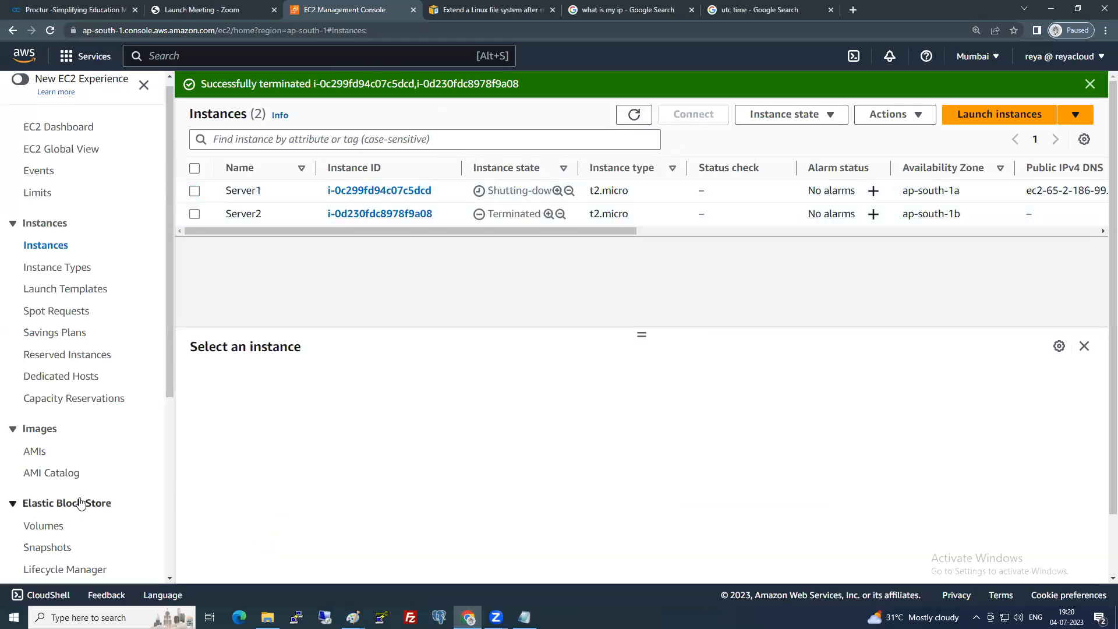
Delete the mysnapshotpolicy lifecycle policy in Lifecycle Manager.
scroll(69, 497, down, 2)
click(74, 456)
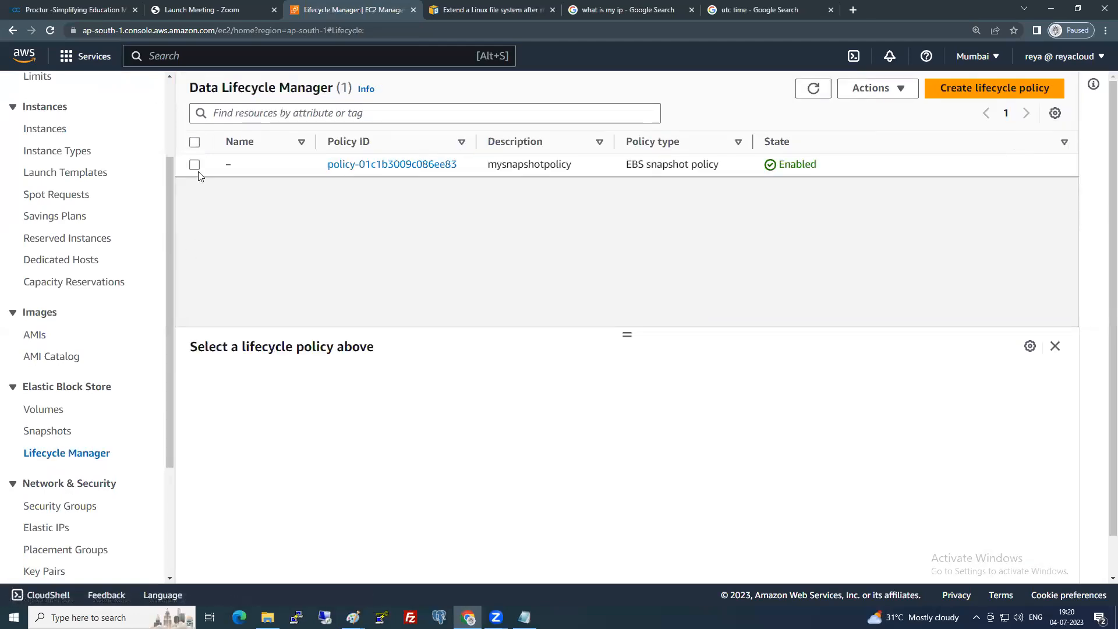
click(194, 165)
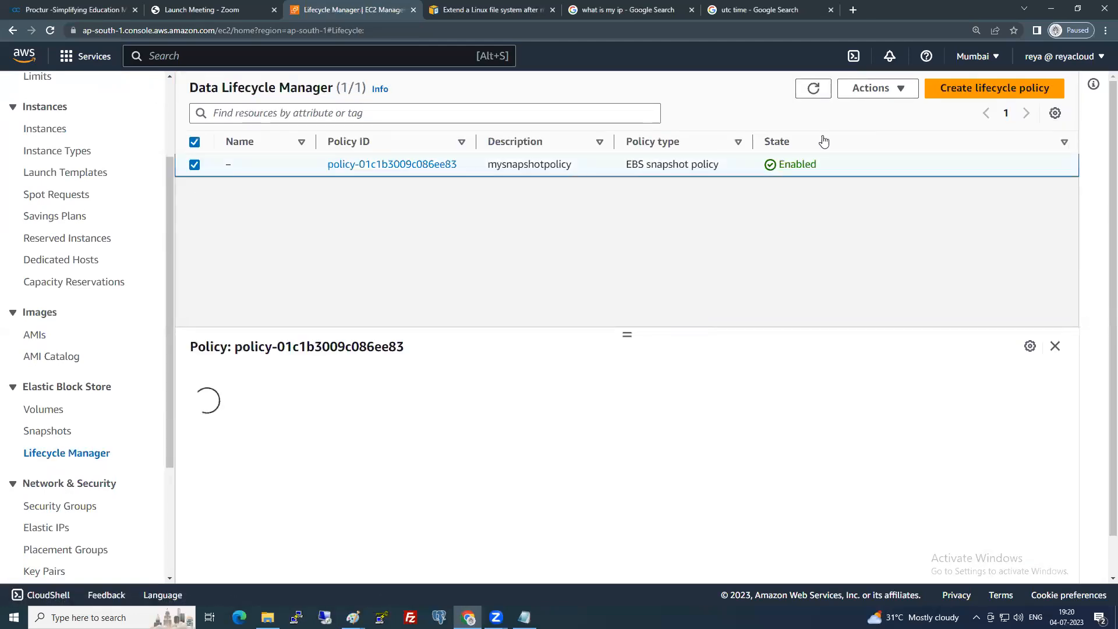
click(869, 88)
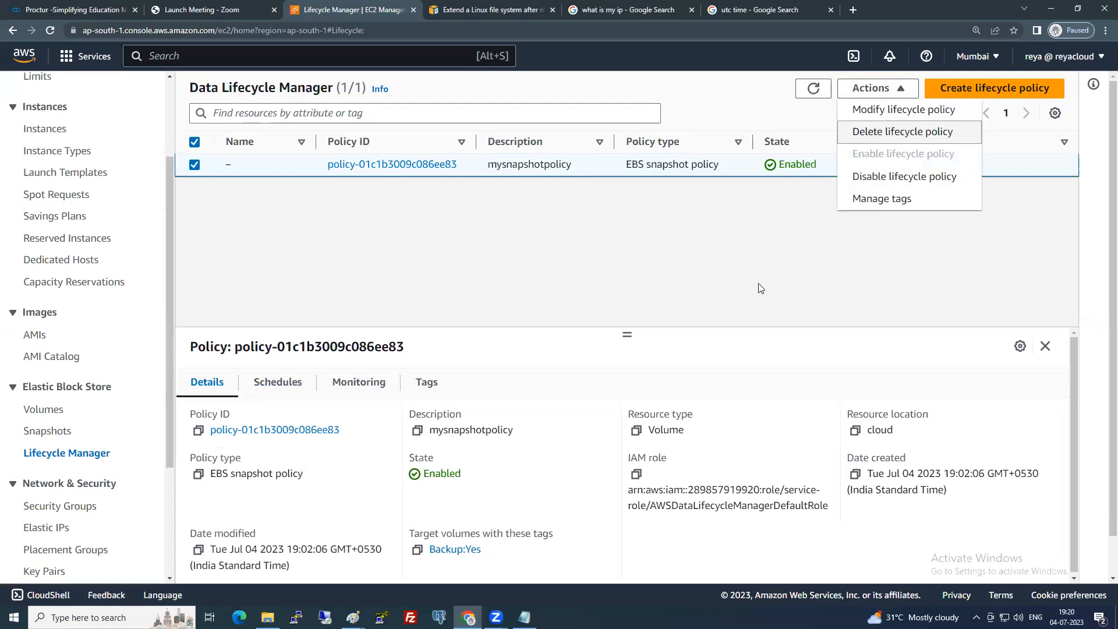
click(871, 132)
click(805, 407)
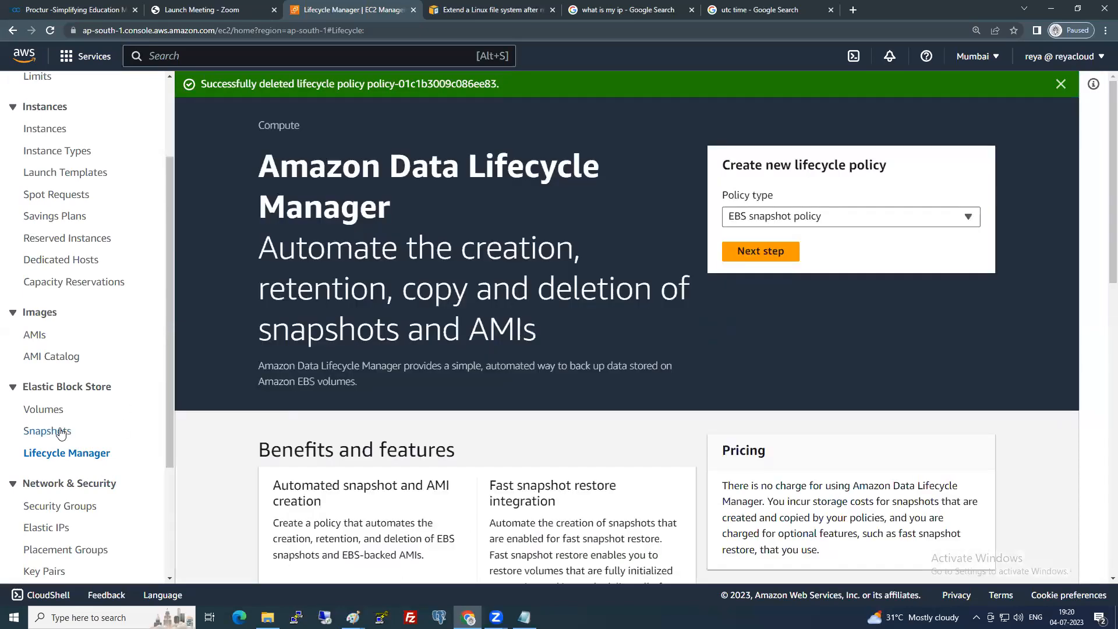
Refresh the instances list, then delete the WindowsSnap snapshot.
click(53, 130)
click(634, 115)
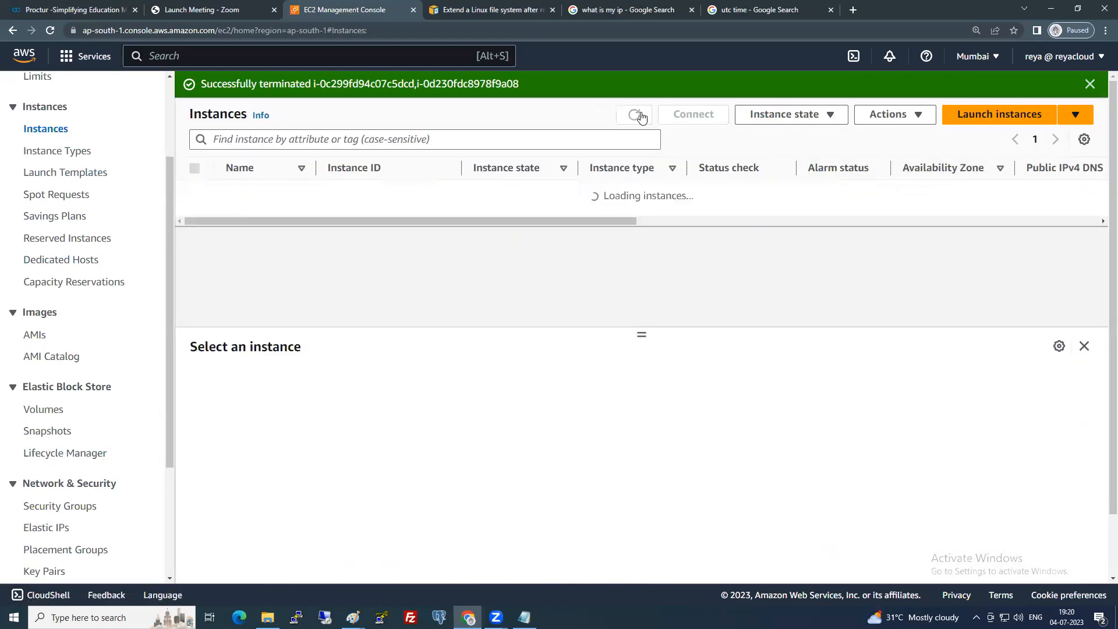
click(49, 431)
click(195, 165)
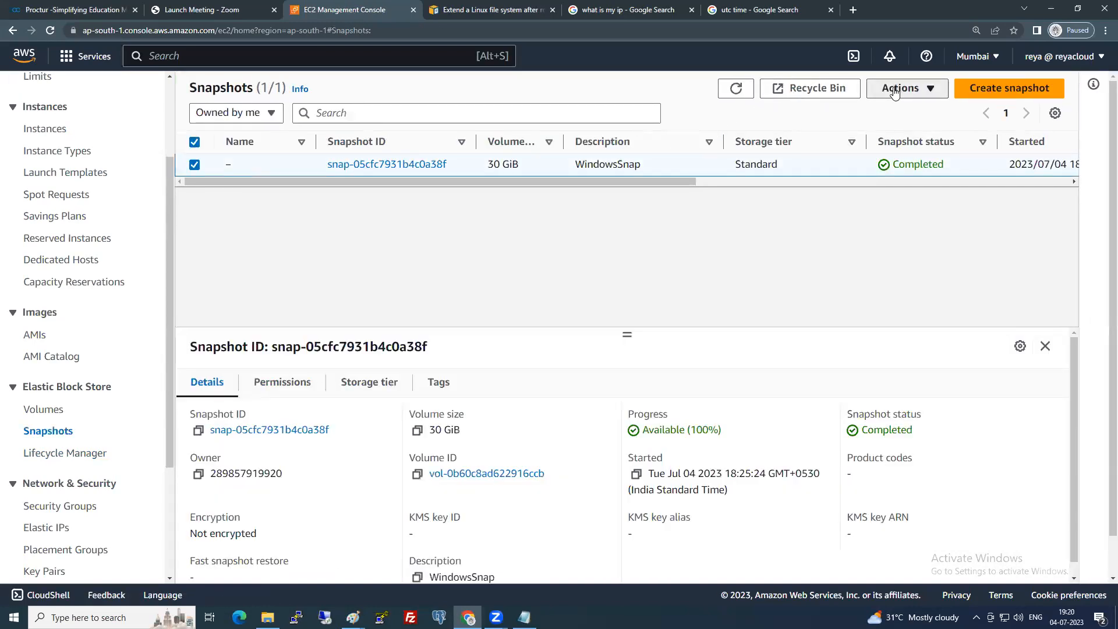
click(895, 91)
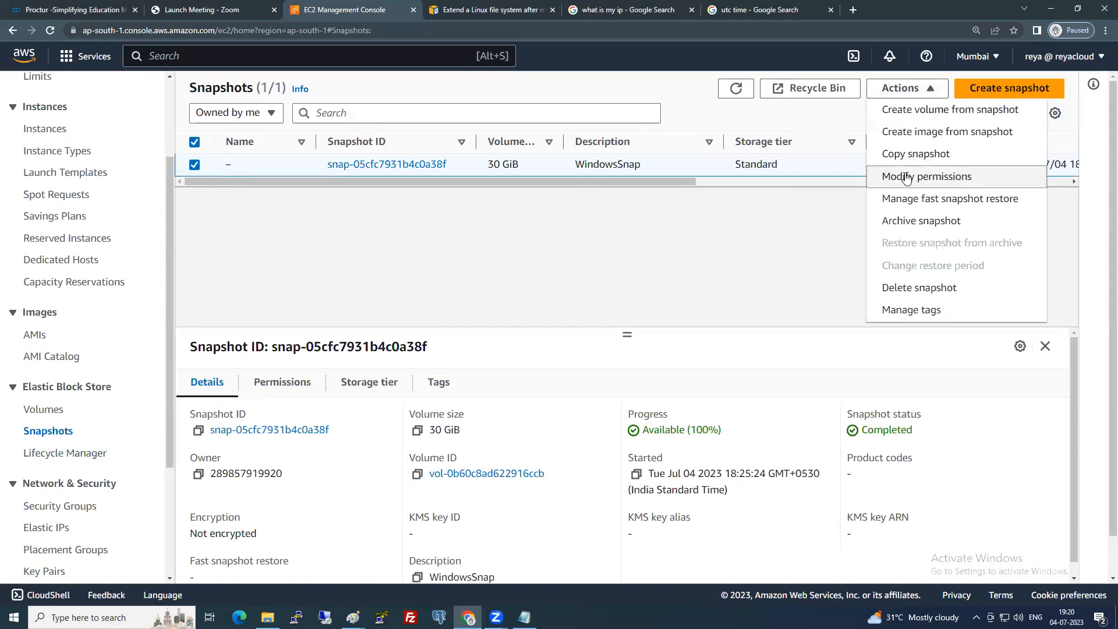
click(913, 287)
click(815, 371)
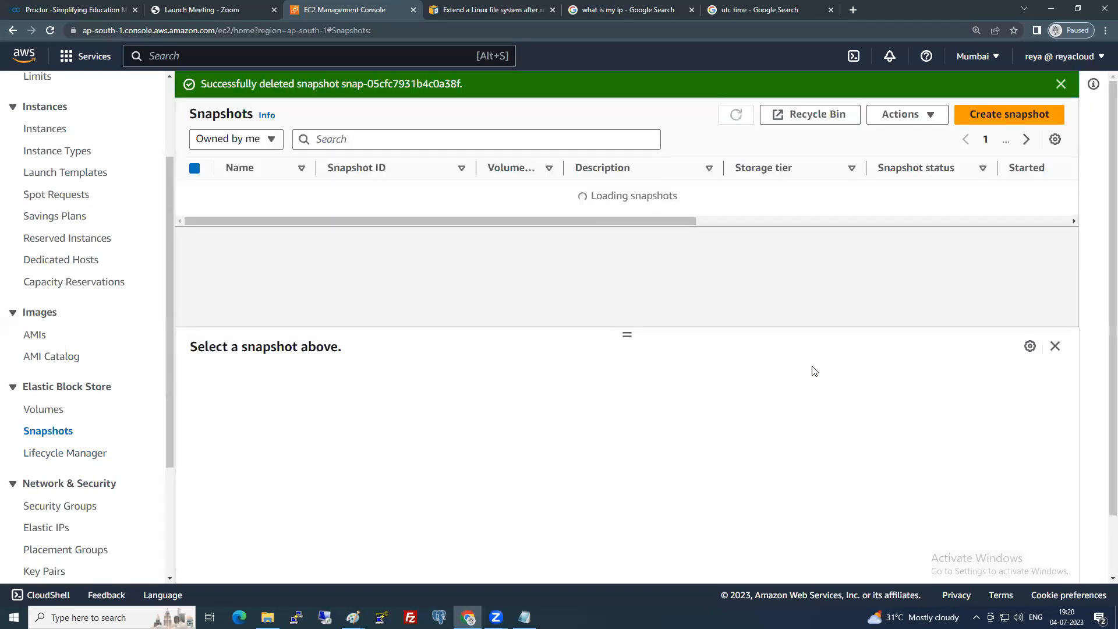
click(51, 414)
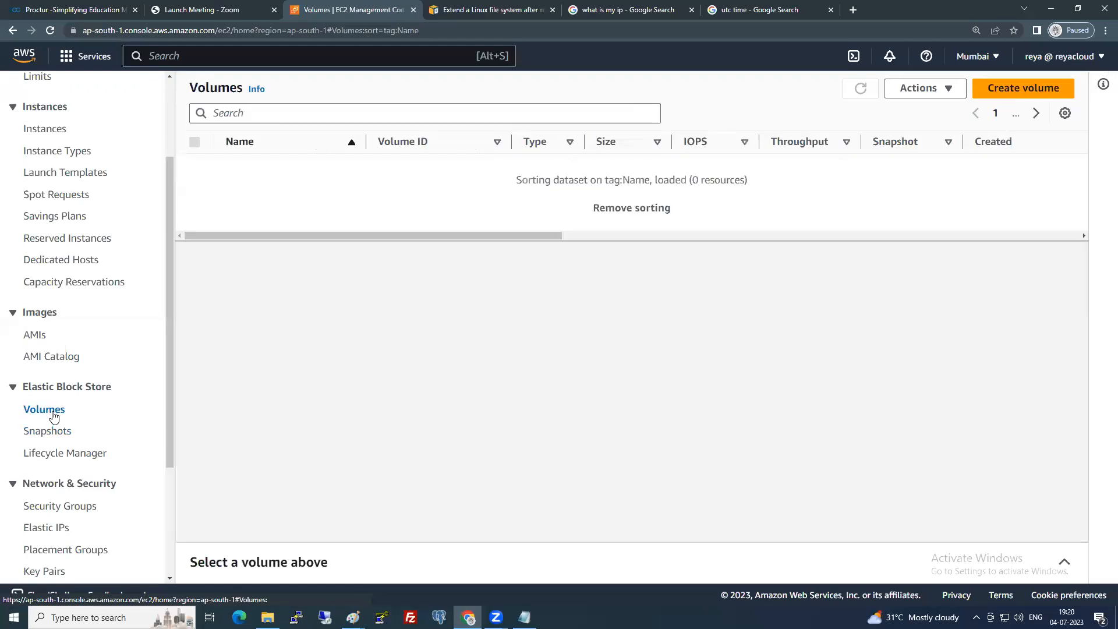
Delete the Server1 additional volume and recheck the instances list.
click(197, 166)
click(912, 88)
click(920, 175)
click(812, 403)
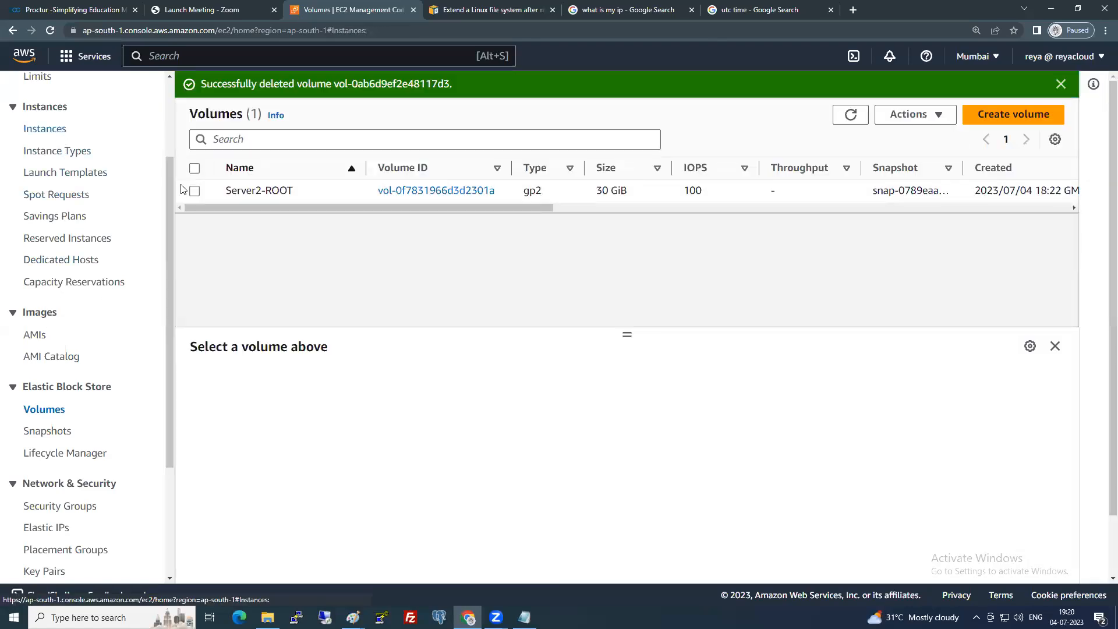
click(636, 116)
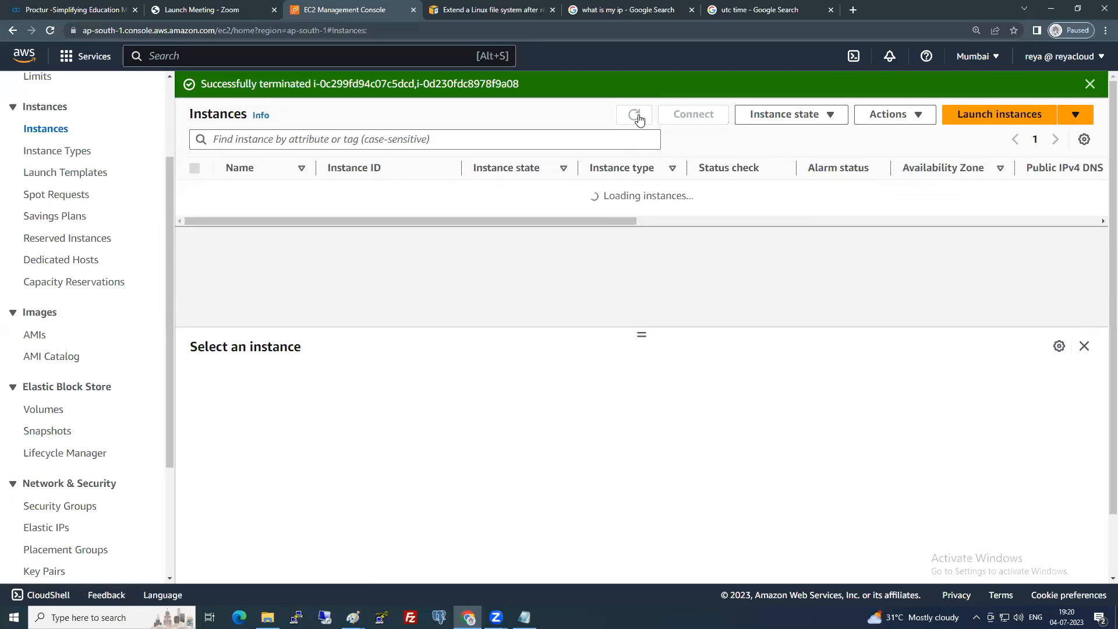
click(44, 409)
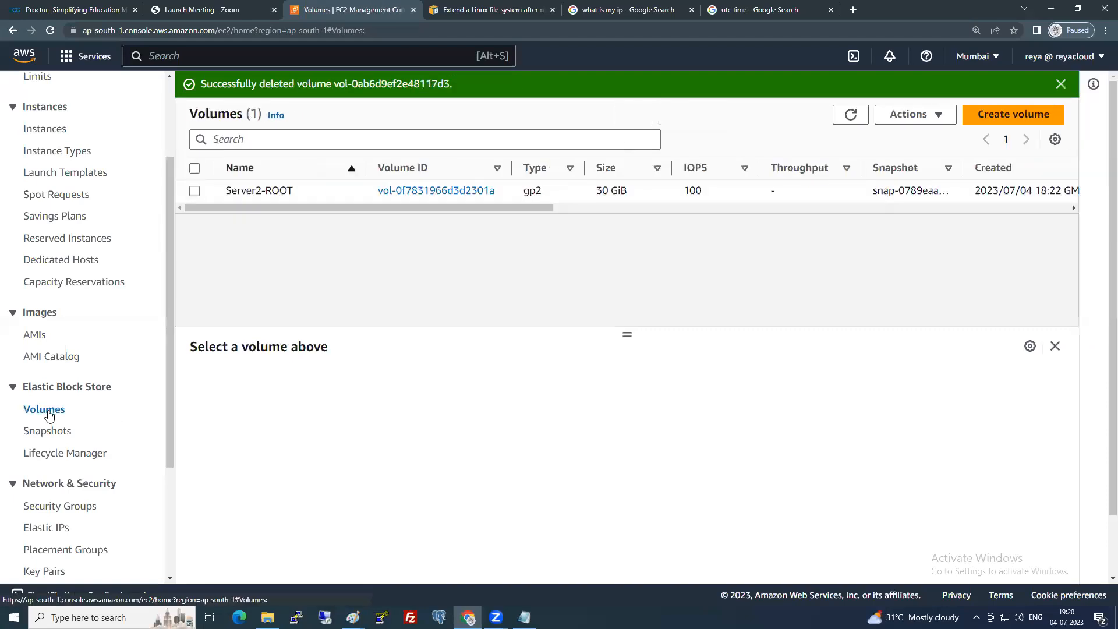
Delete the Server2-ROOT volume, then go to the EC2 Dashboard.
click(195, 191)
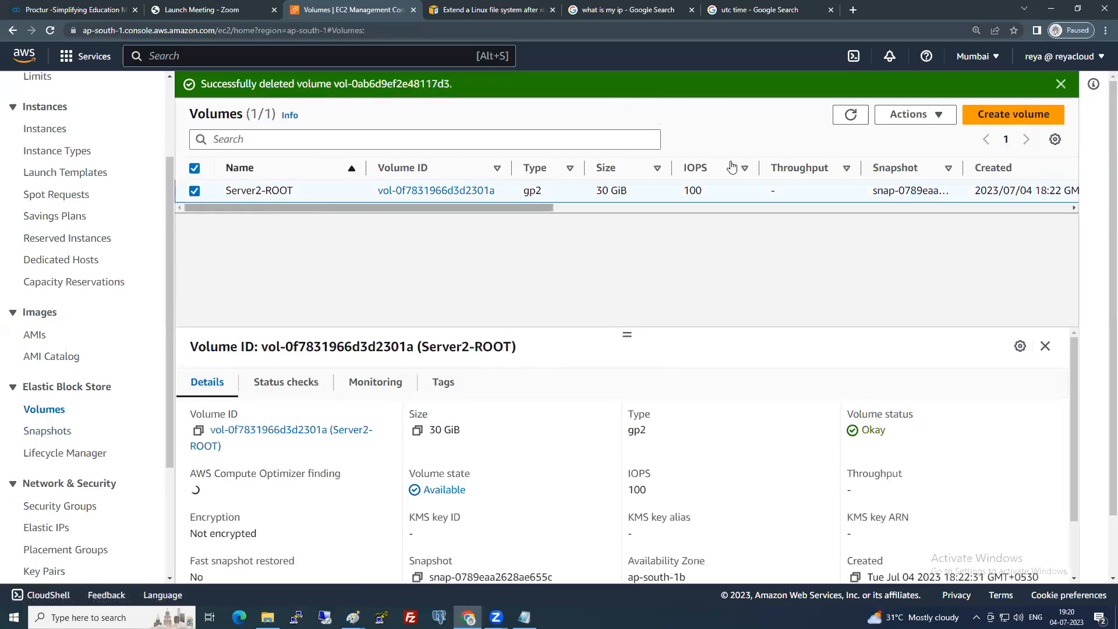
click(909, 115)
click(929, 204)
click(818, 406)
scroll(90, 233, up, 3)
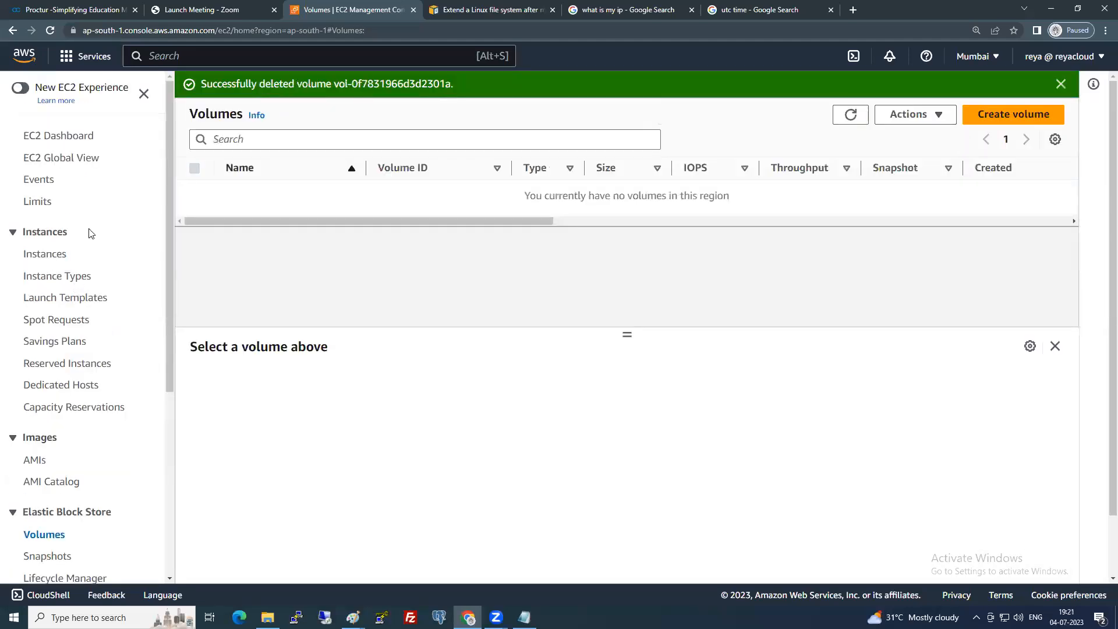
click(89, 137)
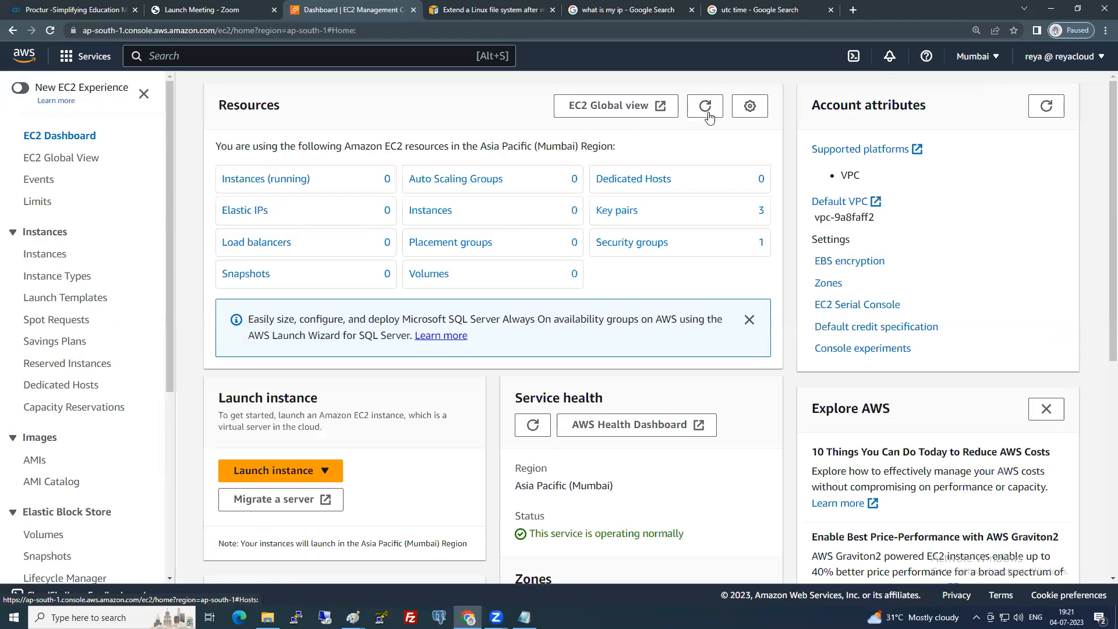
Refresh the dashboard's resource counts and check that Server1 and Server2 show Terminated.
click(706, 108)
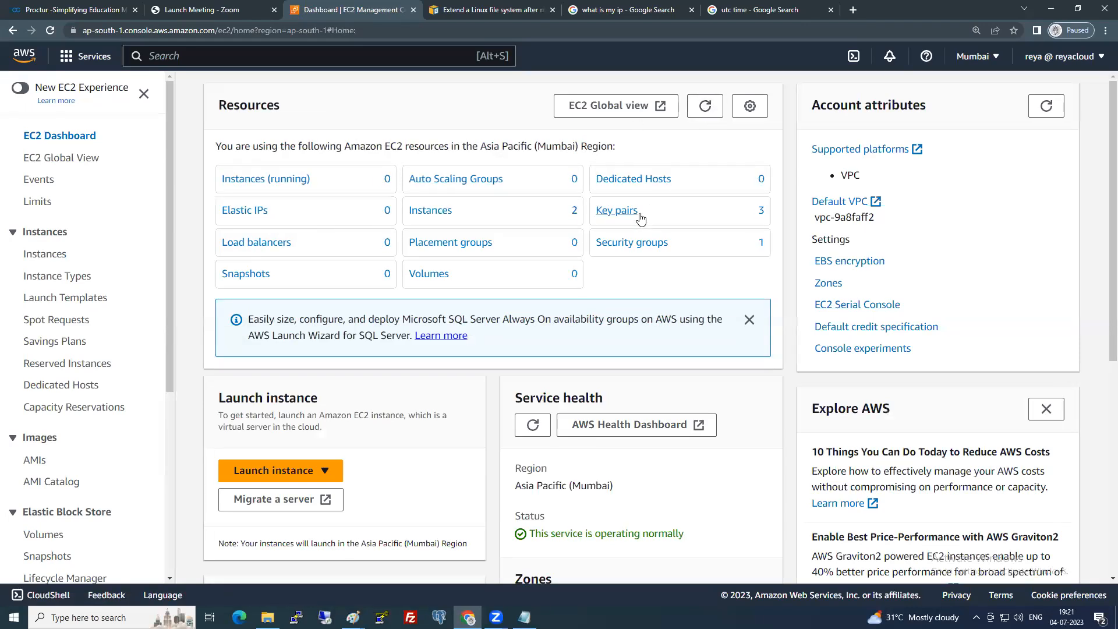
click(439, 215)
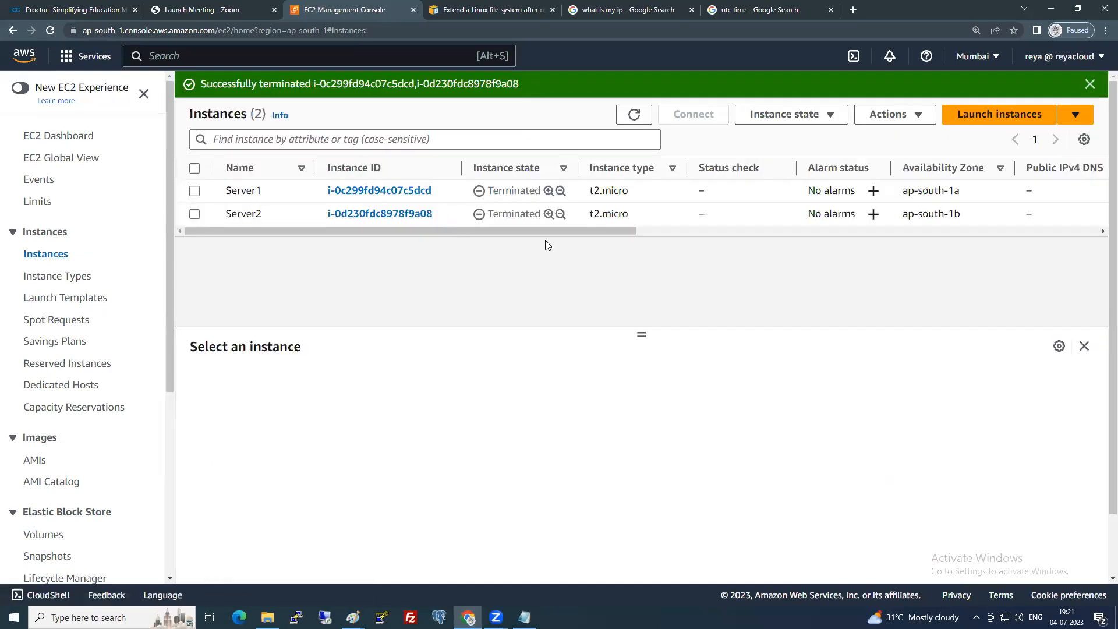
drag(511, 214, 519, 214)
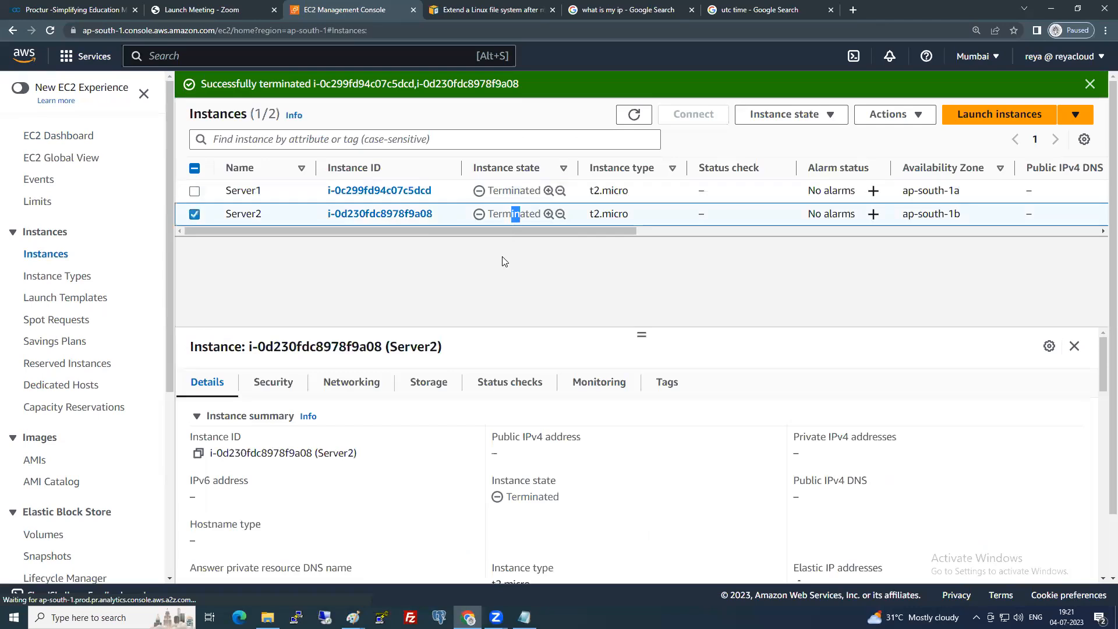